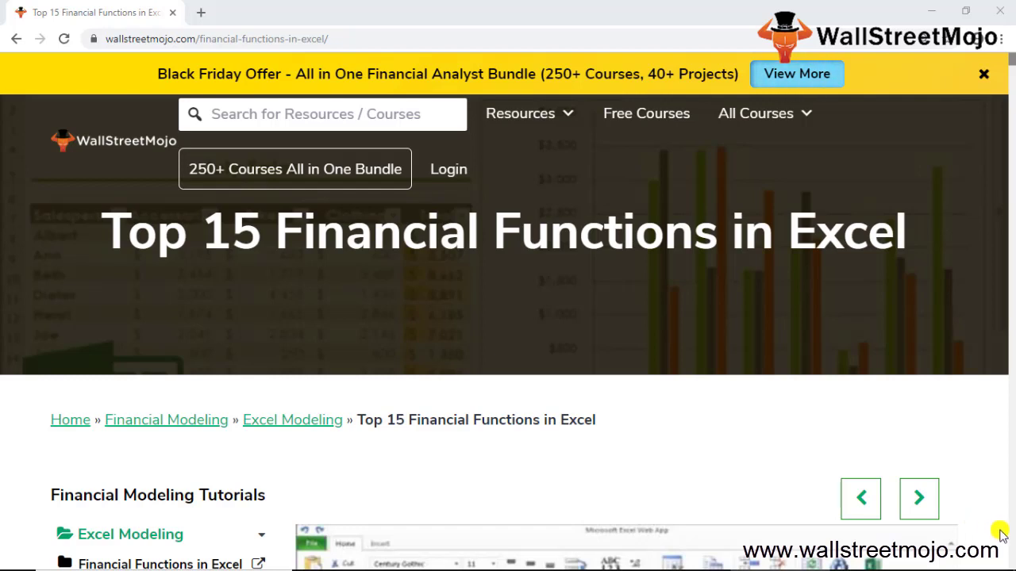
Step: Skim the start of the financial functions article and switch to the Excel worksheet
{"action": "scroll", "coordinate": [492, 374], "scroll_direction": "down", "scroll_amount": 5}
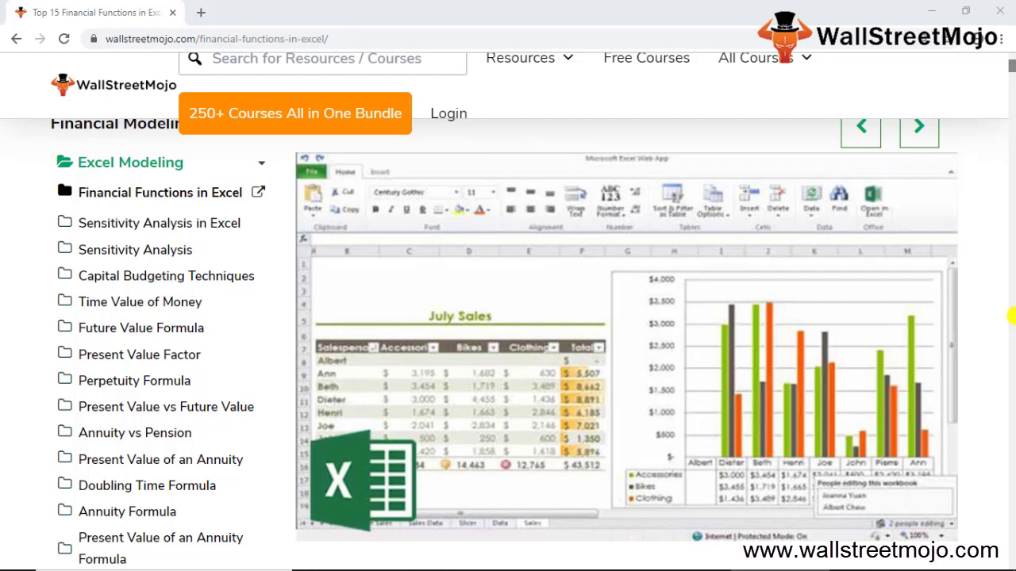
{"action": "left_click", "coordinate": [596, 565]}
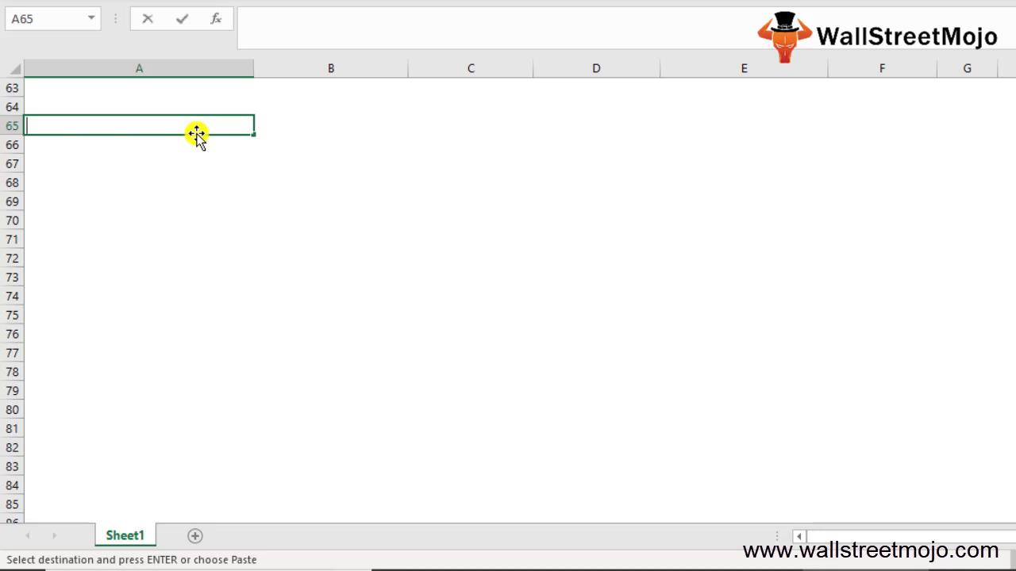
{"action": "type", "text": "1."}
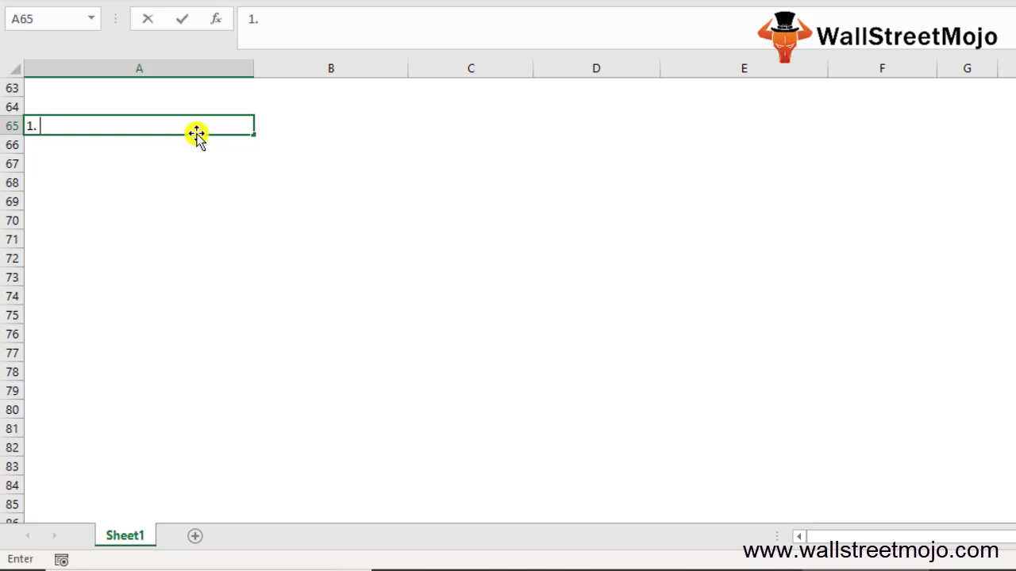
{"action": "type", "text": " FV"}
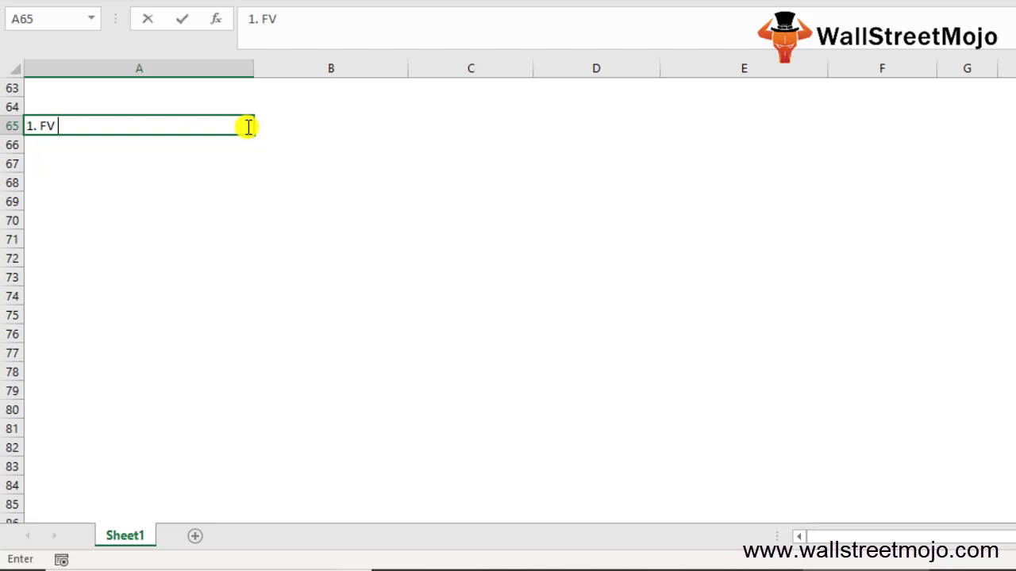
{"action": "key", "text": "Escape"}
Step: Bring up the FV function's argument list in cell A65, and discard the entry
{"action": "type", "text": "FV"}
{"action": "key", "text": "BackSpace"}
{"action": "key", "text": "BackSpace"}
{"action": "type", "text": "=fv"}
{"action": "key", "text": "Tab"}
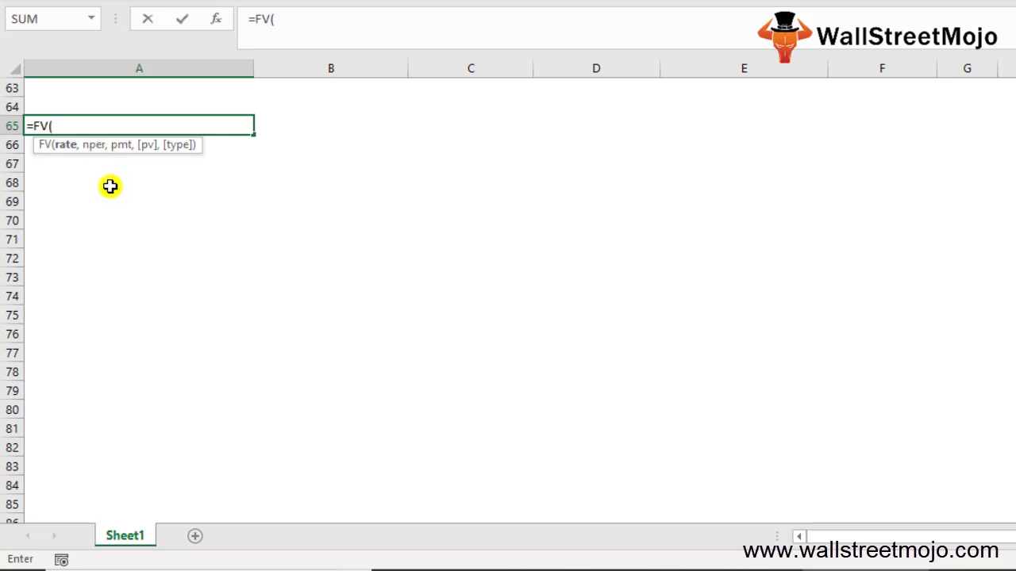
{"action": "key", "text": "Escape"}
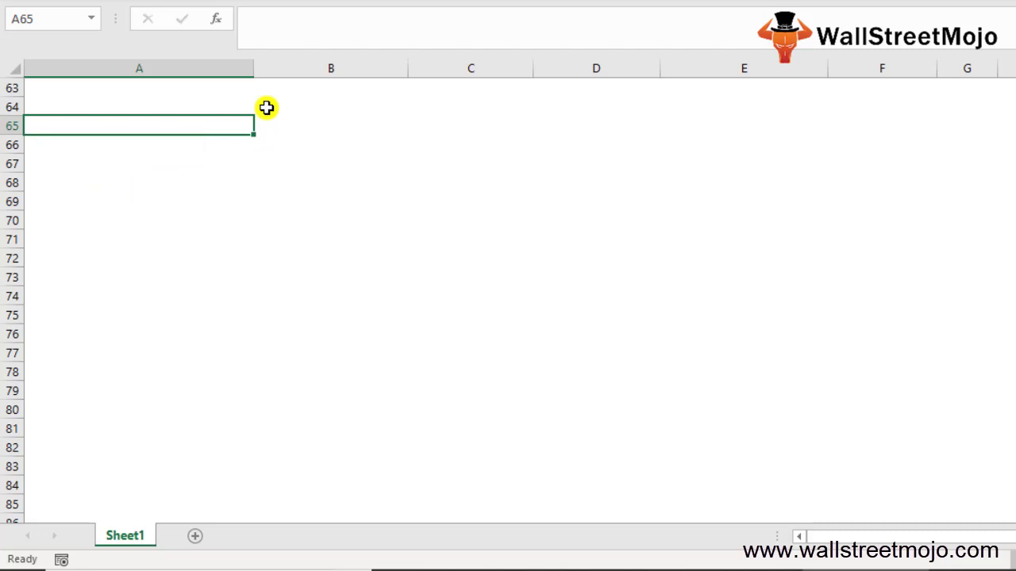
Step: Label cell A64 "Rate" and enter 10% beside it in B64
{"action": "key", "text": "Up"}
{"action": "type", "text": "Rate\\"}
{"action": "key", "text": "Return"}
{"action": "key", "text": "Up"}
{"action": "key", "text": "F2"}
{"action": "key", "text": "BackSpace"}
{"action": "key", "text": "Return"}
{"action": "left_click", "coordinate": [266, 107]}
{"action": "type", "text": "10%"}
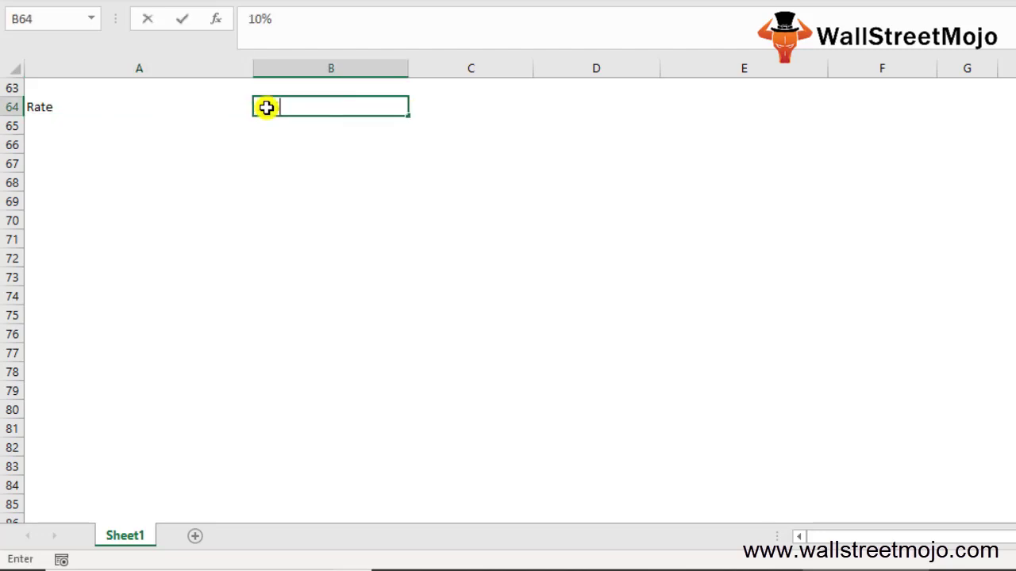
{"action": "key", "text": "Return"}
Step: Add the label "Nper" with 3 in row 65 and "Pmt" with 1 in row 66
{"action": "type", "text": "Nper"}
{"action": "key", "text": "Tab"}
{"action": "type", "text": "3"}
{"action": "key", "text": "Return"}
{"action": "key", "text": "Left"}
{"action": "type", "text": "Pmt"}
{"action": "key", "text": "ctrl+Return"}
{"action": "key", "text": "Right"}
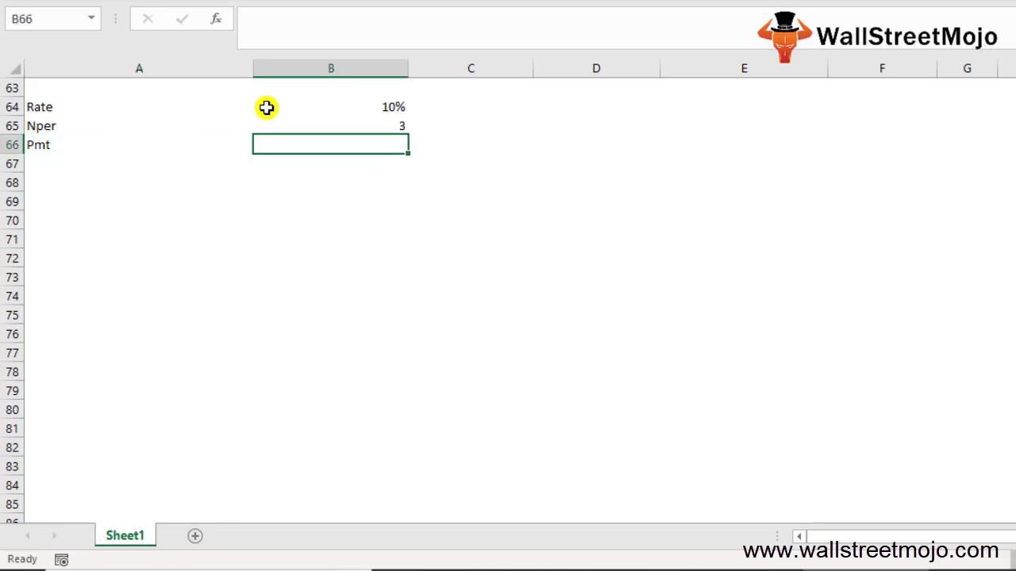
{"action": "type", "text": "1"}
{"action": "key", "text": "Return"}
Step: Add the label "PV" with -100 in row 67 and "Type" with 0 in row 68
{"action": "key", "text": "Left"}
{"action": "type", "text": "PV"}
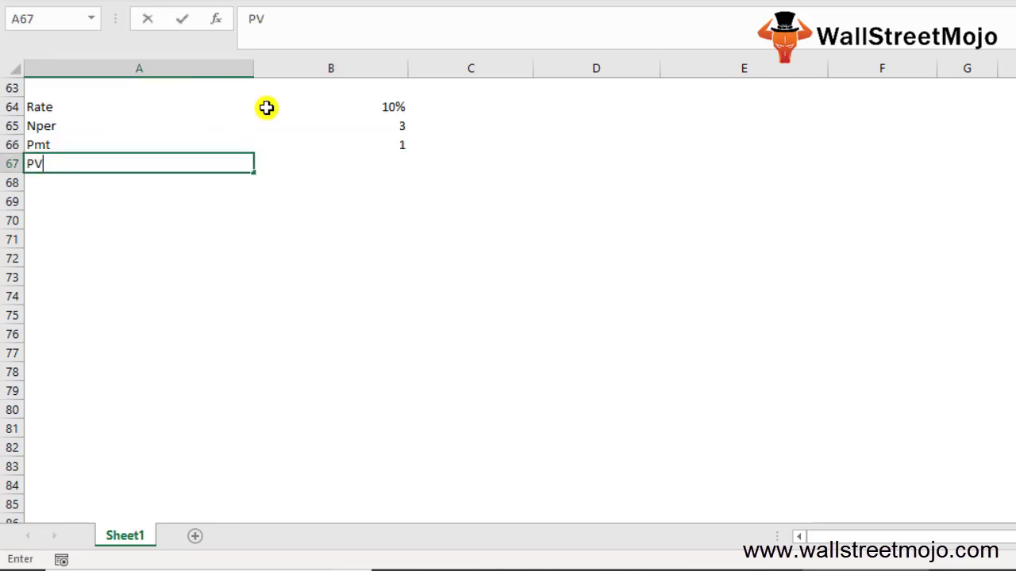
{"action": "key", "text": "Tab"}
{"action": "type", "text": "-"}
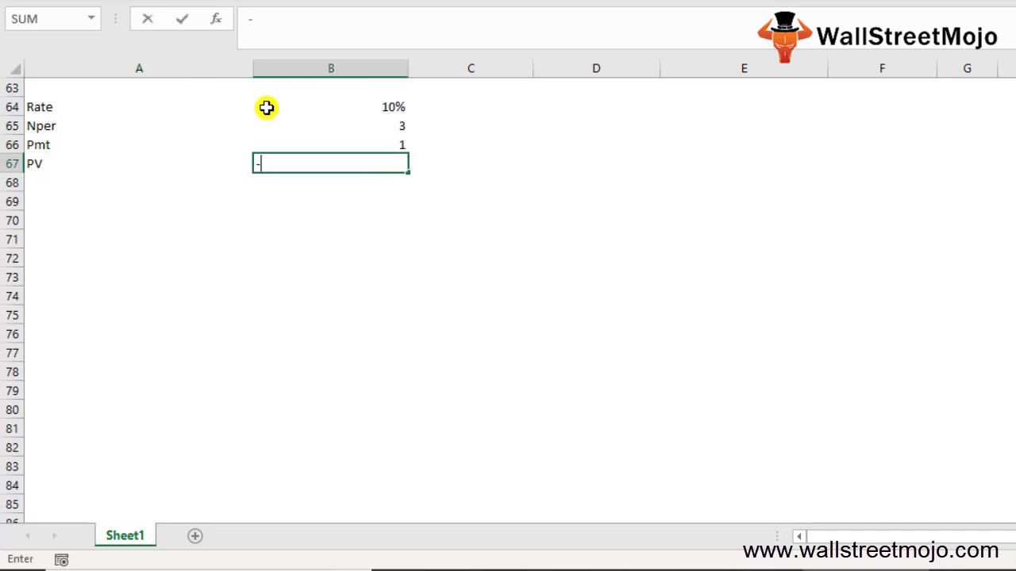
{"action": "type", "text": "100"}
{"action": "key", "text": "Return"}
{"action": "key", "text": "Left"}
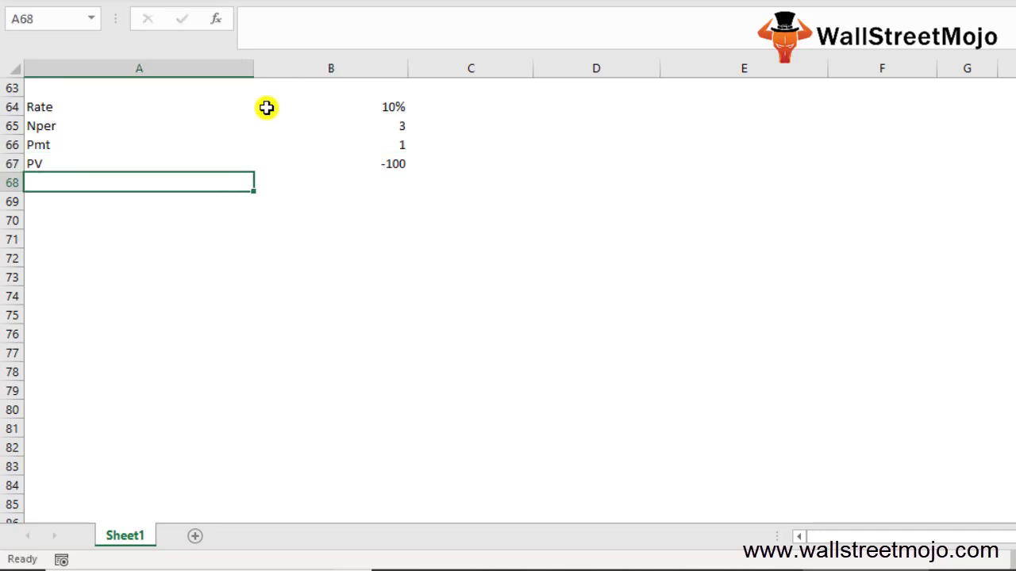
{"action": "type", "text": "Type"}
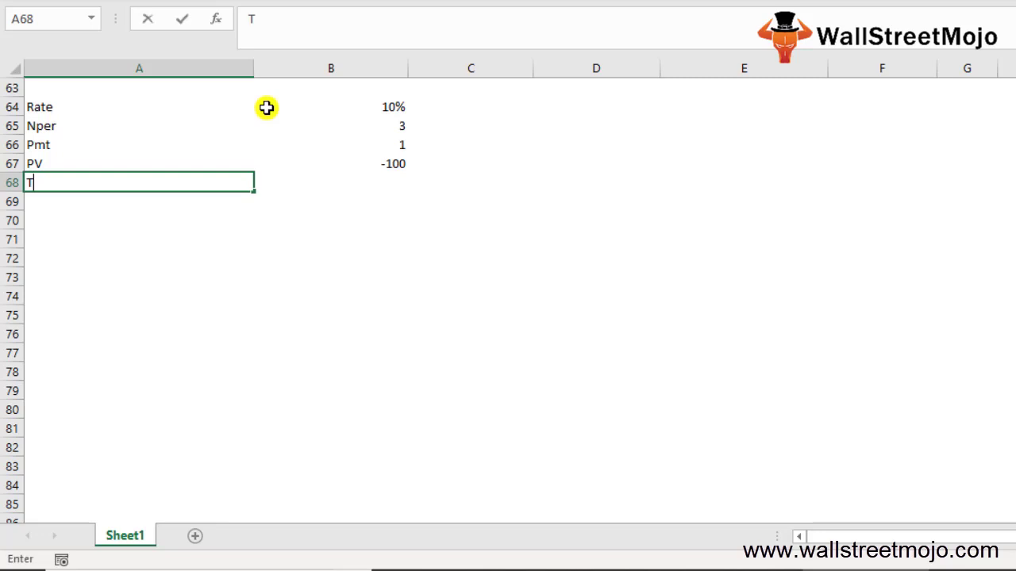
{"action": "key", "text": "Tab"}
{"action": "type", "text": "0"}
{"action": "key", "text": "Return"}
Step: Start an FV formula in cell A70 with B64 as the rate and B65 as the number of periods
{"action": "key", "text": "Return"}
{"action": "type", "text": "=fv"}
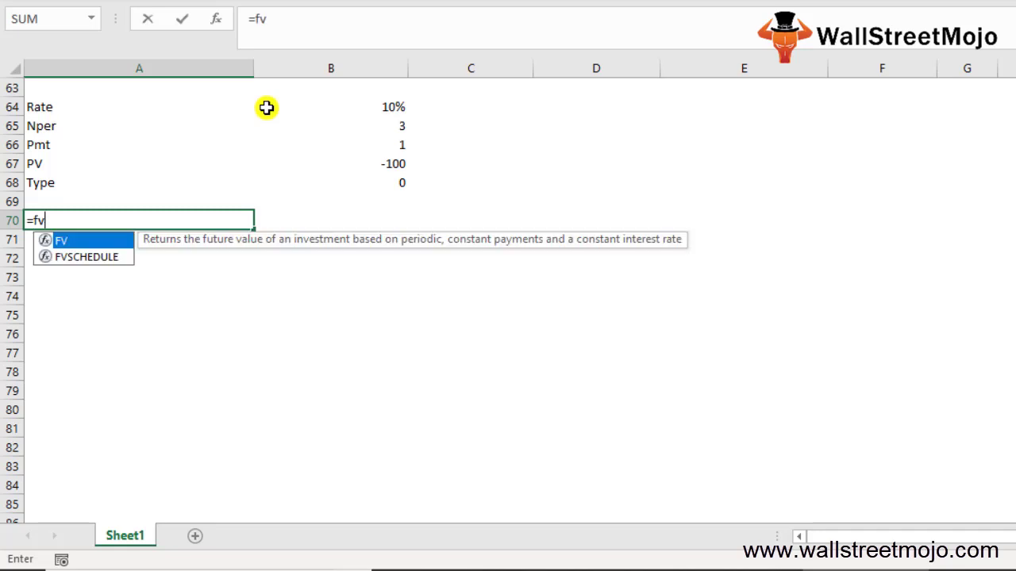
{"action": "key", "text": "Tab"}
{"action": "key", "text": "Up"}
{"action": "key", "text": "Up"}
{"action": "key", "text": "Up"}
{"action": "key", "text": "Up"}
{"action": "key", "text": "Up"}
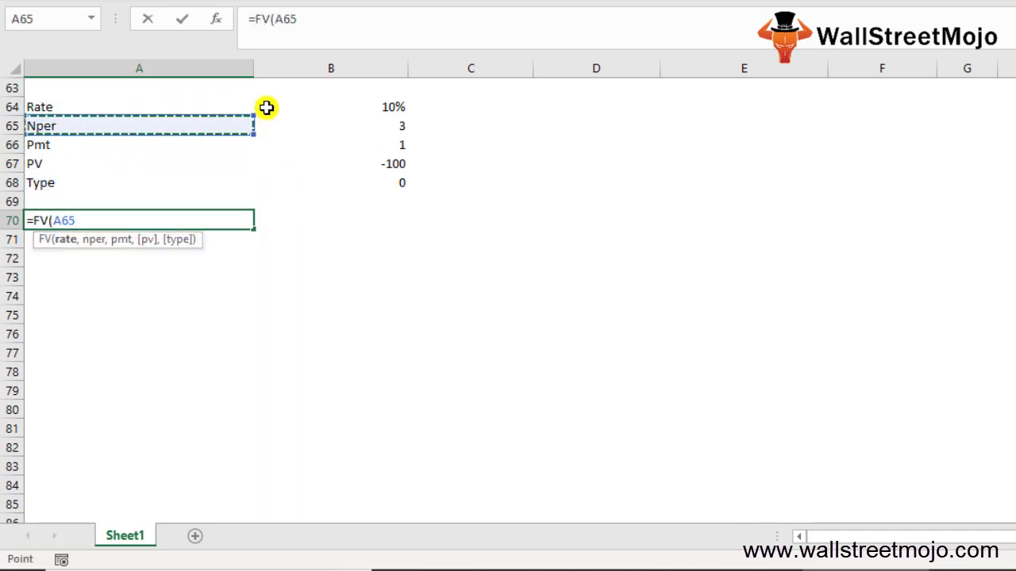
{"action": "left_click", "coordinate": [266, 107]}
{"action": "type", "text": ","}
{"action": "key", "text": "Up"}
{"action": "key", "text": "Up"}
{"action": "key", "text": "Up"}
{"action": "key", "text": "Up"}
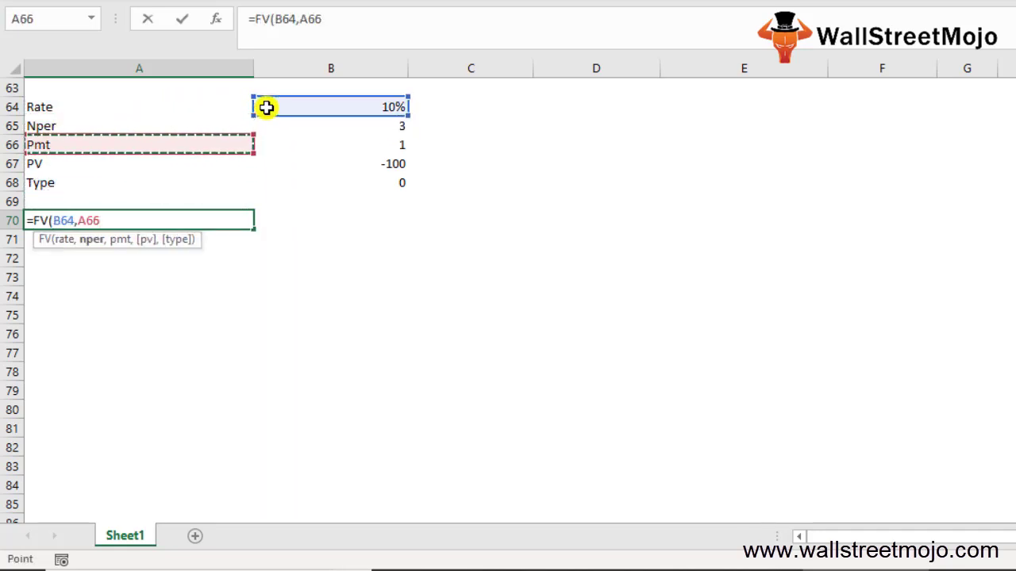
{"action": "key", "text": "Up"}
{"action": "key", "text": "Right"}
Step: Complete the FV formula in A70 with B66 as pmt, B67 as pv and B68 as type
{"action": "type", "text": ","}
{"action": "key", "text": "Up"}
{"action": "key", "text": "Up"}
{"action": "key", "text": "Up"}
{"action": "key", "text": "Up"}
{"action": "key", "text": "Right"}
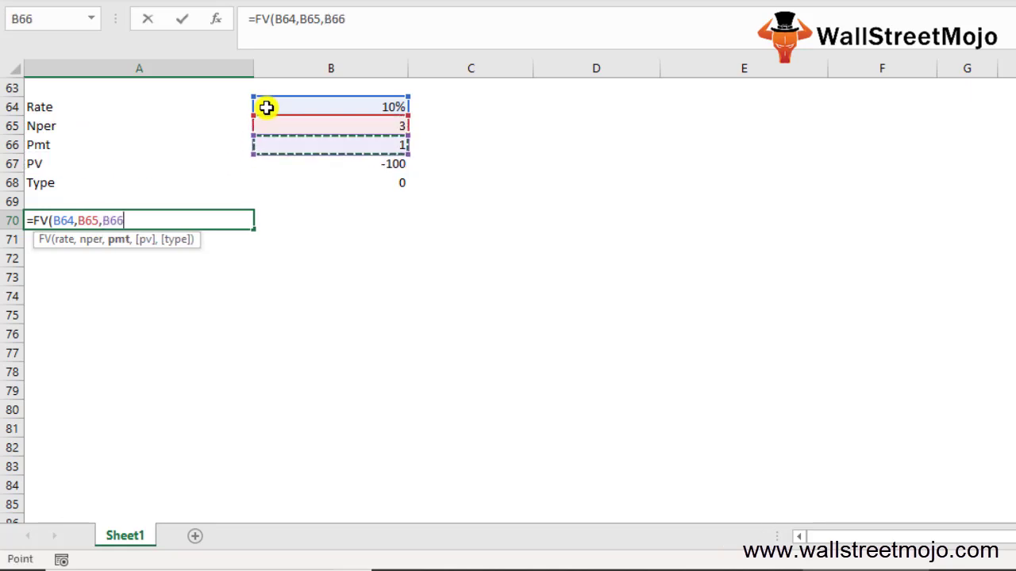
{"action": "type", "text": ","}
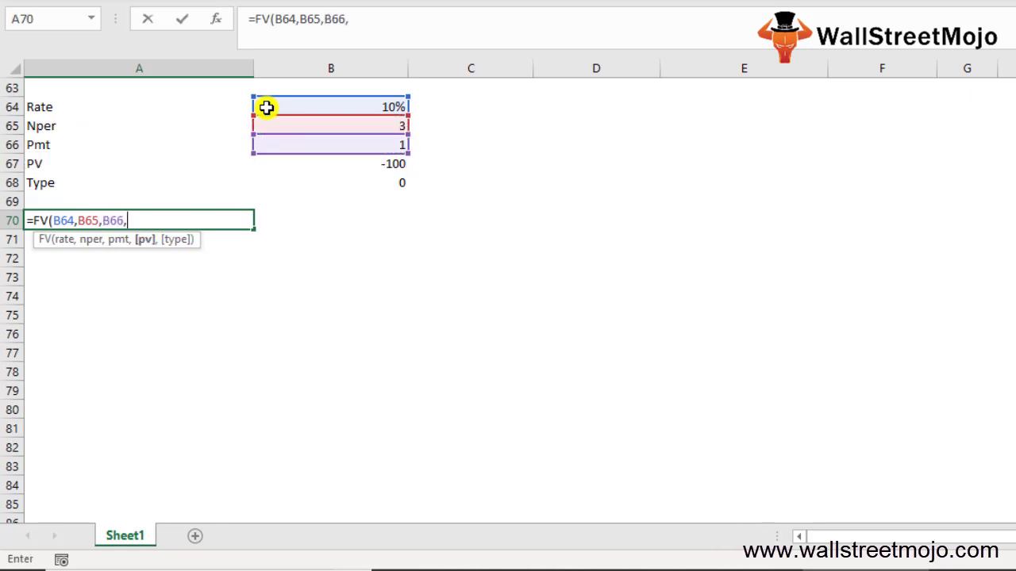
{"action": "key", "text": "Up"}
{"action": "key", "text": "Up"}
{"action": "key", "text": "Up"}
{"action": "key", "text": "Right"}
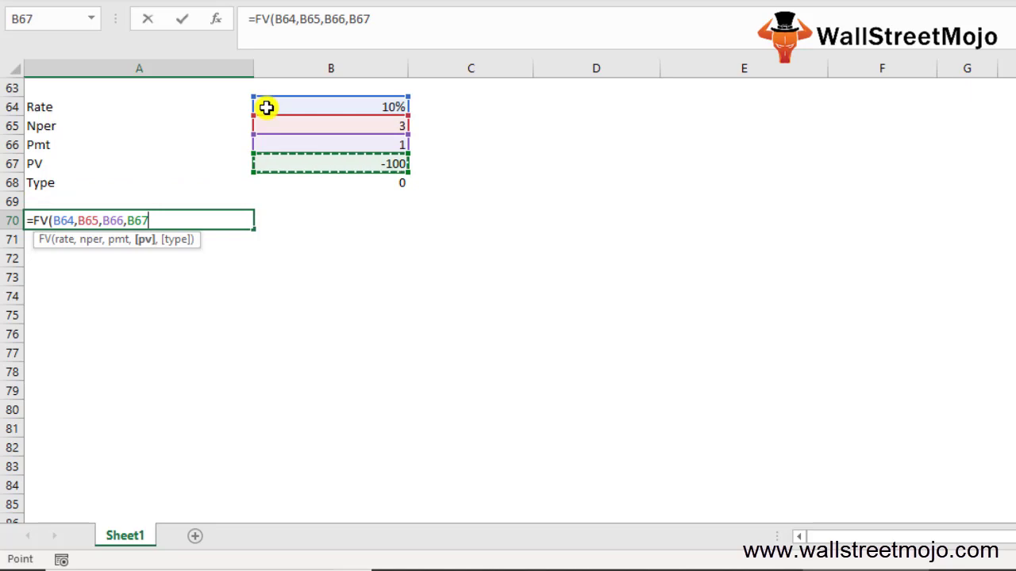
{"action": "type", "text": ","}
{"action": "key", "text": "Right"}
{"action": "key", "text": "Up"}
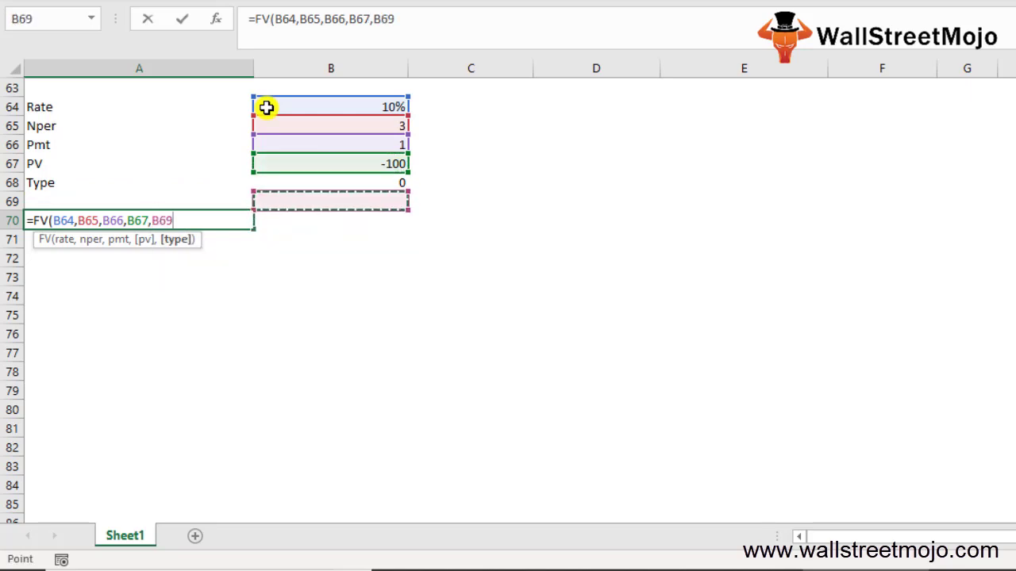
{"action": "key", "text": "Up"}
{"action": "type", "text": ")"}
{"action": "key", "text": "Return"}
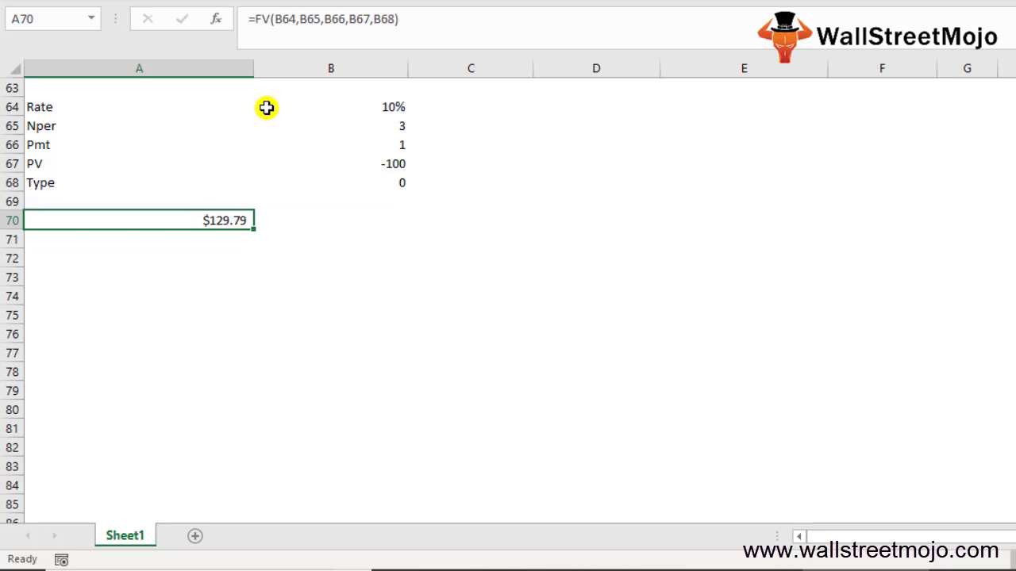
Step: Enter the heading "2. FV Schedule" in cell A72
{"action": "key", "text": "Down"}
{"action": "key", "text": "Down"}
{"action": "type", "text": "2. FV Sche"}
{"action": "key", "text": "BackSpace"}
{"action": "type", "text": "heduy"}
{"action": "key", "text": "BackSpace"}
{"action": "key", "text": "BackSpace"}
{"action": "type", "text": "ule"}
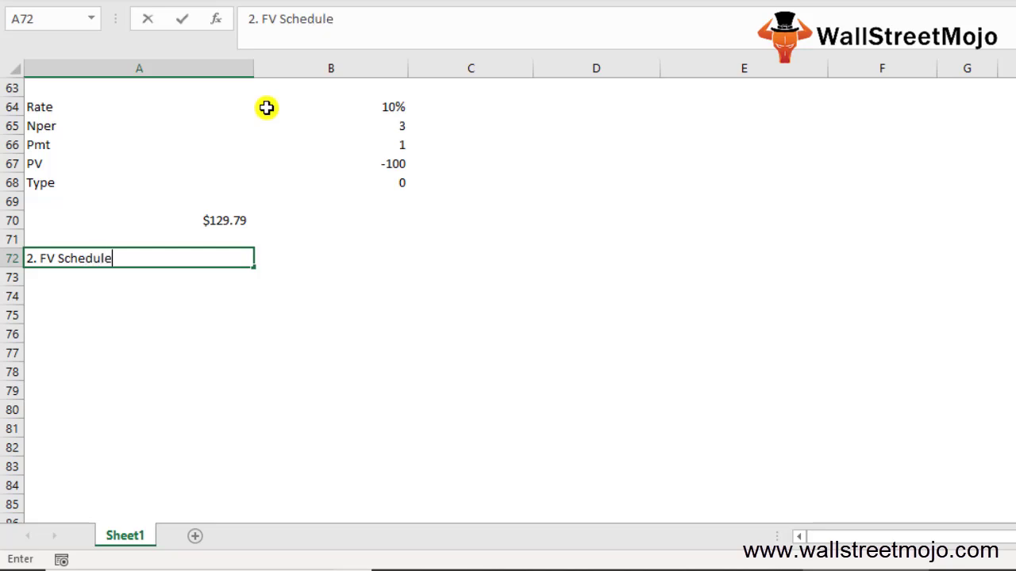
{"action": "key", "text": "Return"}
Step: Bring up the FVSCHEDULE function's argument list in cell A74, and discard the entry
{"action": "key", "text": "Return"}
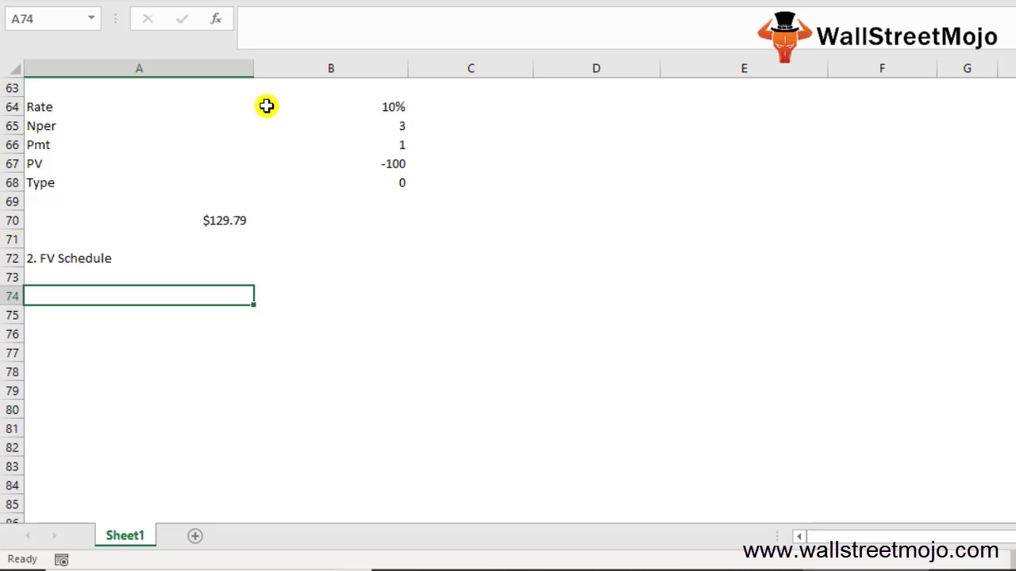
{"action": "type", "text": "=fv"}
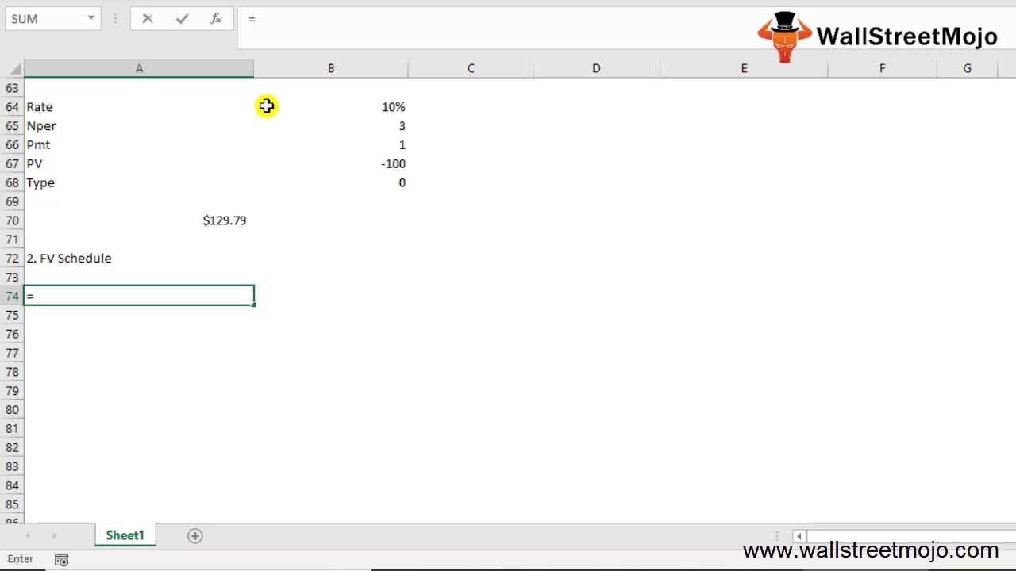
{"action": "key", "text": "Down"}
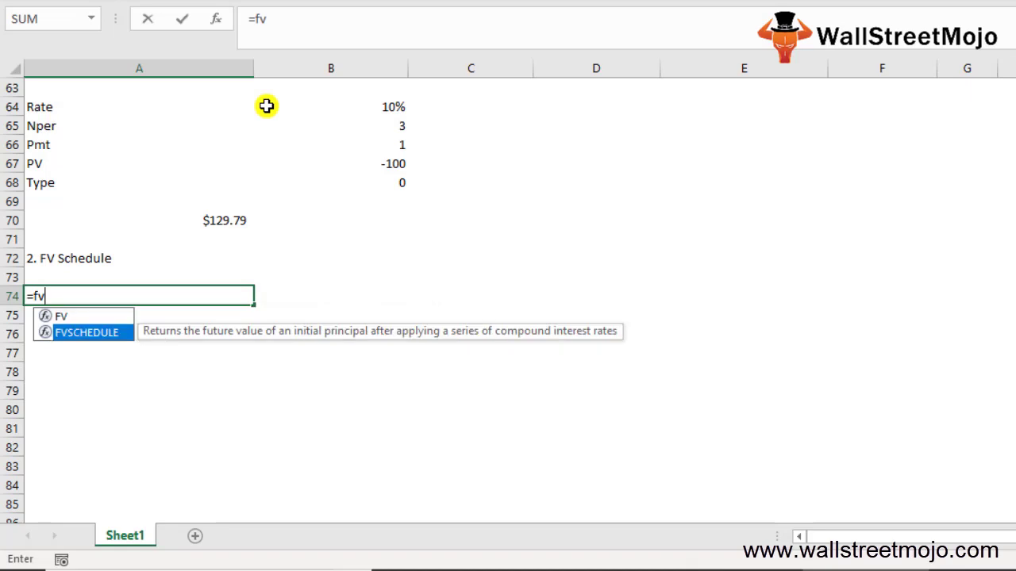
{"action": "key", "text": "Tab"}
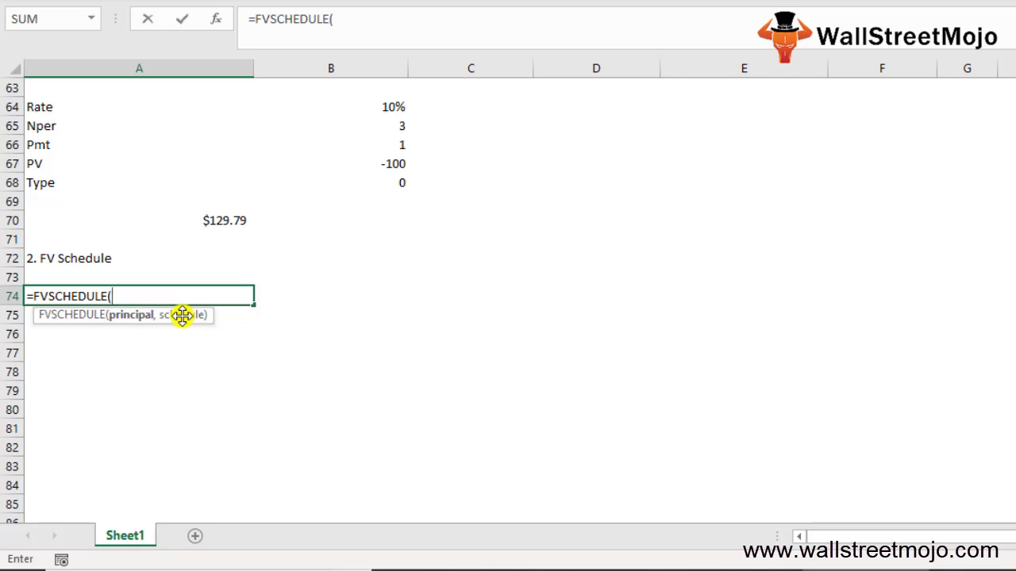
{"action": "key", "text": "Escape"}
{"action": "key", "text": "Up"}
{"action": "key", "text": "Down"}
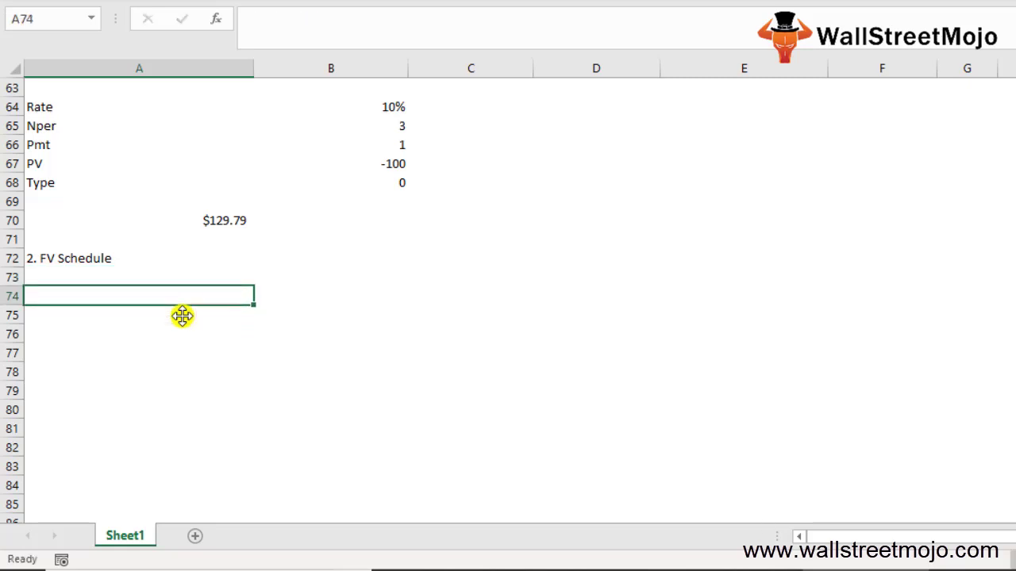
Step: Label cell A74 "Invested" and enter 100 beside it in B74
{"action": "type", "text": "Iunveste"}
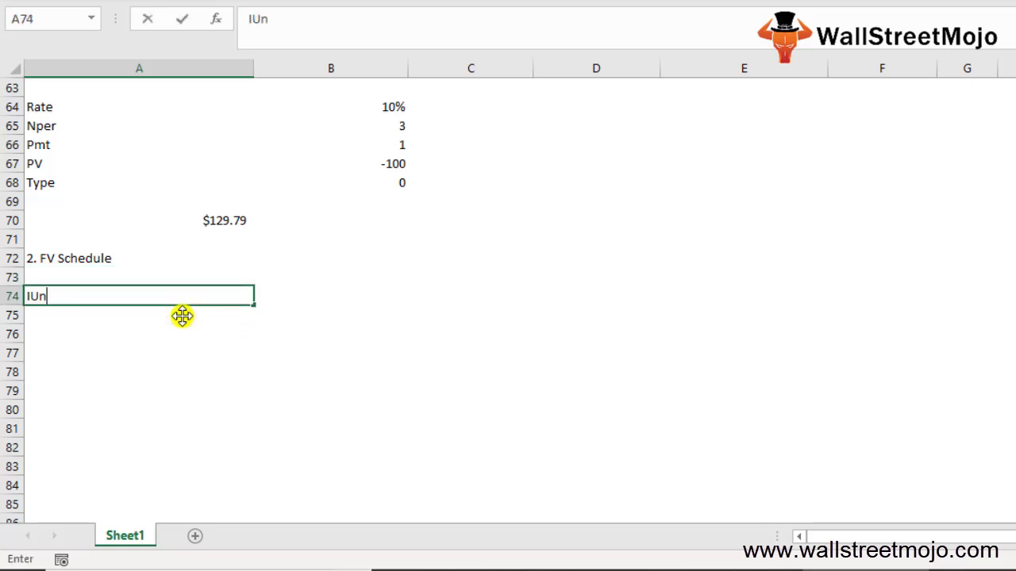
{"action": "key", "text": "BackSpace"}
{"action": "key", "text": "Return"}
{"action": "key", "text": "Up"}
{"action": "type", "text": "Invested"}
{"action": "key", "text": "Return"}
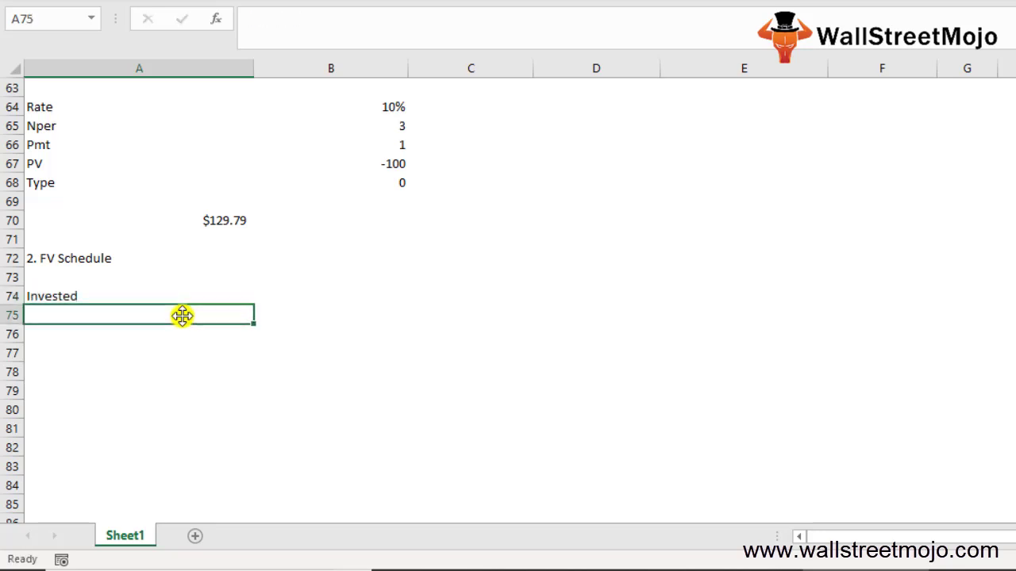
{"action": "key", "text": "Up"}
{"action": "key", "text": "Right"}
{"action": "type", "text": "100"}
{"action": "key", "text": "Return"}
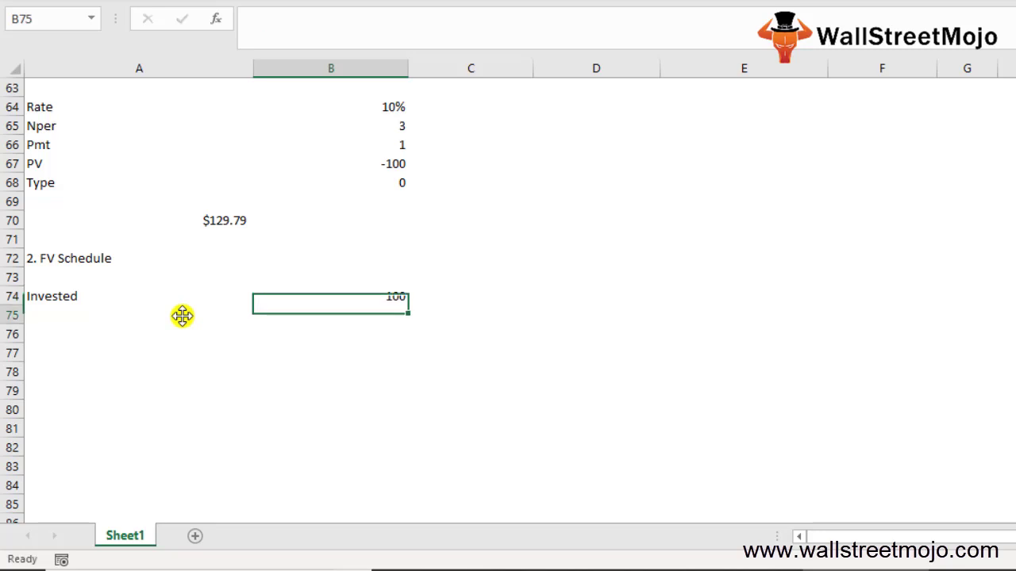
Step: Enter the interest rate series 4,6,5 in cell B75, below the invested amount
{"action": "key", "text": "Up"}
{"action": "key", "text": "Left"}
{"action": "key", "text": "Down"}
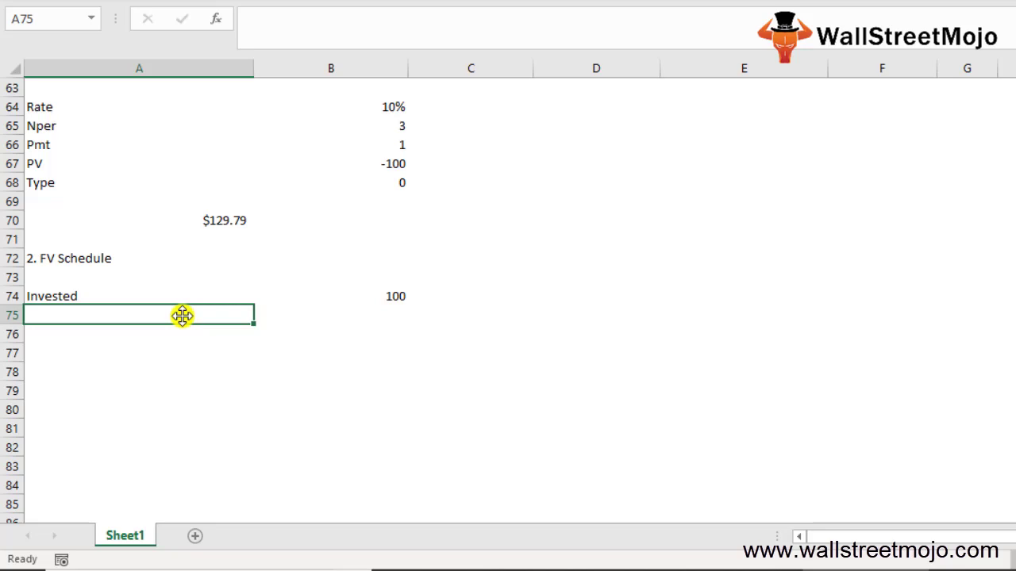
{"action": "key", "text": "Right"}
{"action": "type", "text": "4,6"}
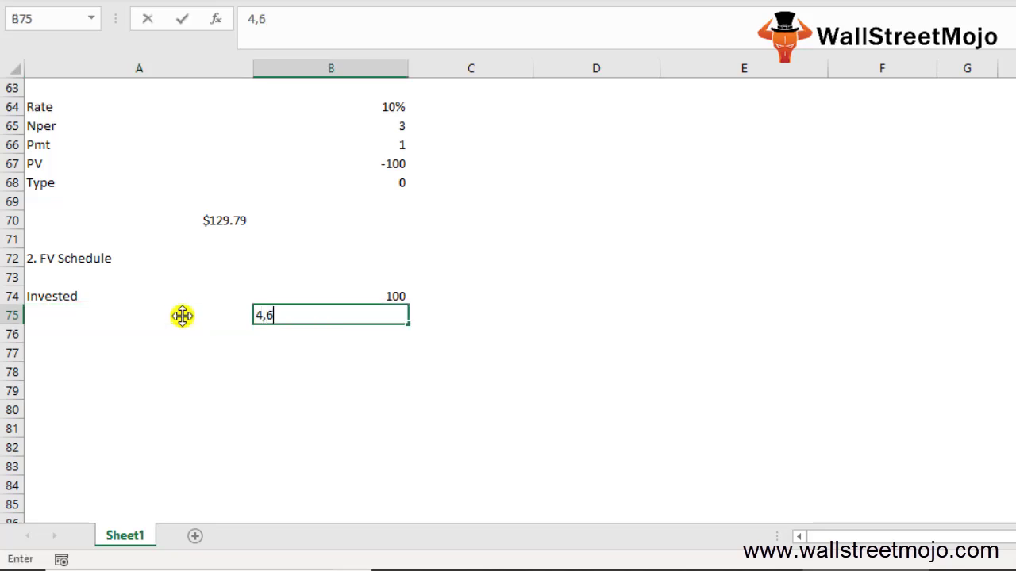
{"action": "type", "text": ",5"}
{"action": "key", "text": "Return"}
{"action": "key", "text": "Up"}
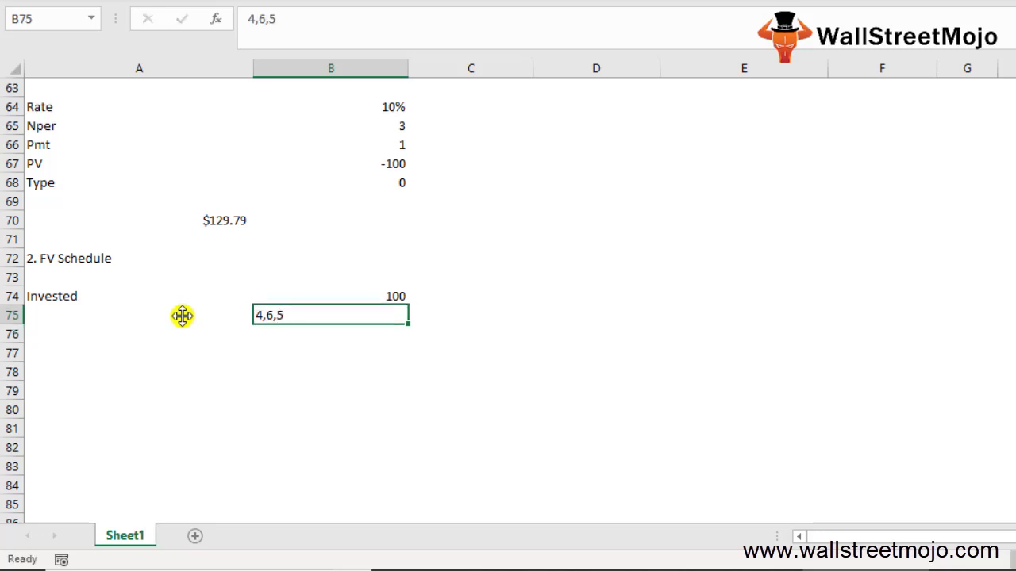
Step: Label cell A76 "Principal" and enter 100 beside it in B76
{"action": "key", "text": "Left"}
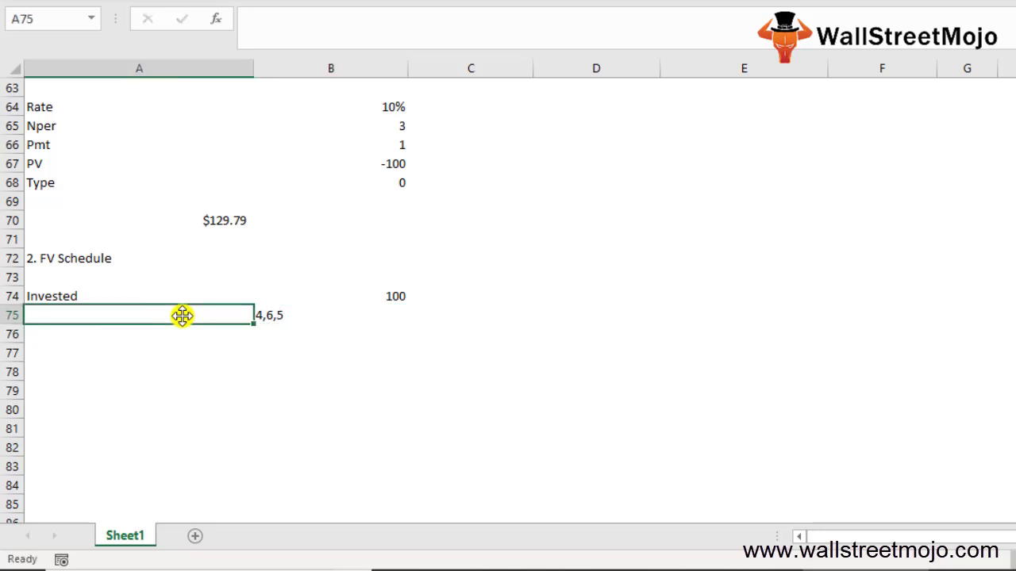
{"action": "key", "text": "Down"}
{"action": "key", "text": "Right"}
{"action": "key", "text": "Up"}
{"action": "key", "text": "Left"}
{"action": "key", "text": "Down"}
{"action": "type", "text": "Pri"}
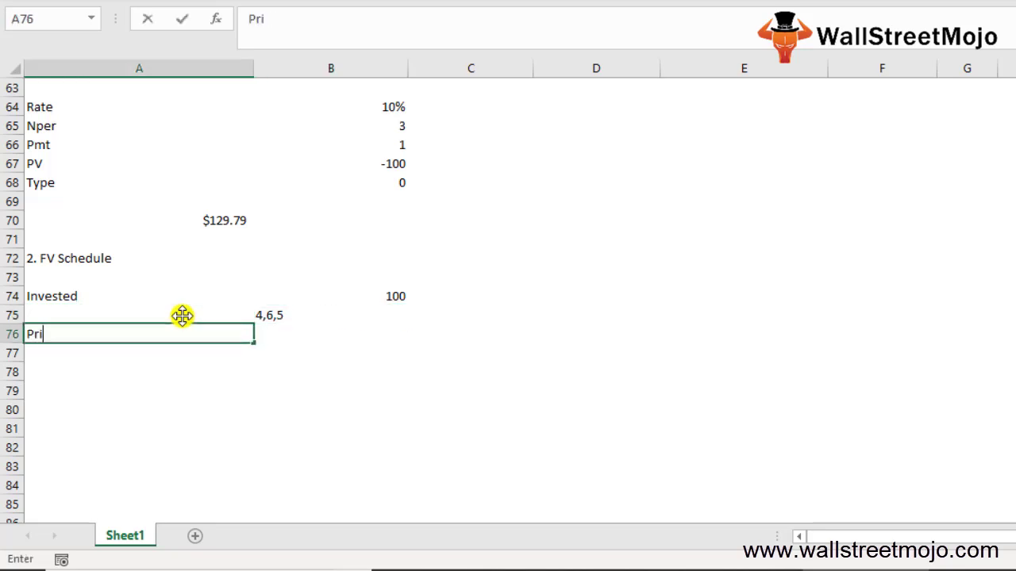
{"action": "type", "text": "ncipal"}
{"action": "key", "text": "Return"}
{"action": "key", "text": "Up"}
{"action": "key", "text": "Right"}
{"action": "type", "text": "100"}
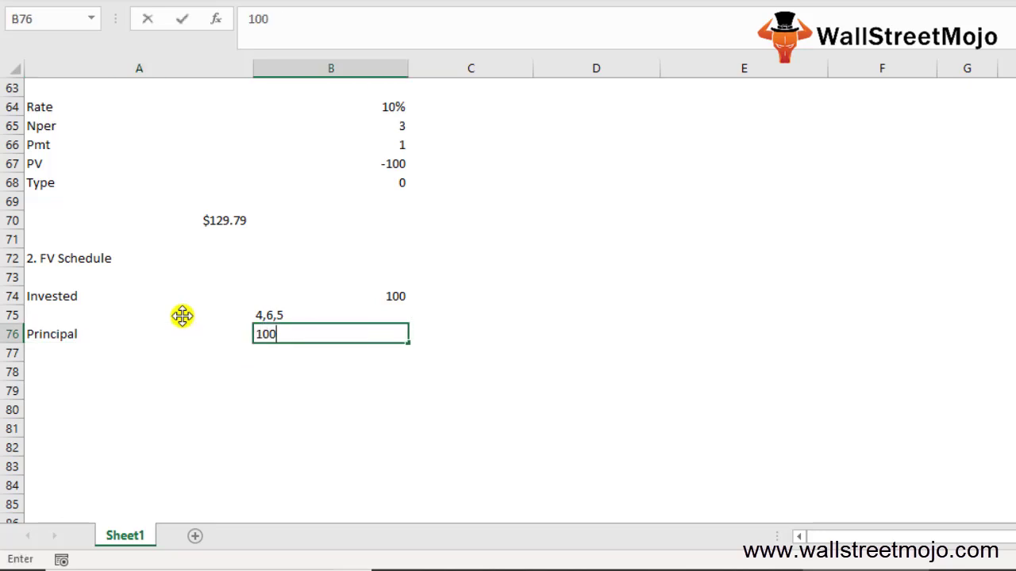
{"action": "key", "text": "Return"}
Step: List the years 2017, 2018 and 2019 in cells A77 to A79, below the Principal label
{"action": "key", "text": "Left"}
{"action": "type", "text": "2017"}
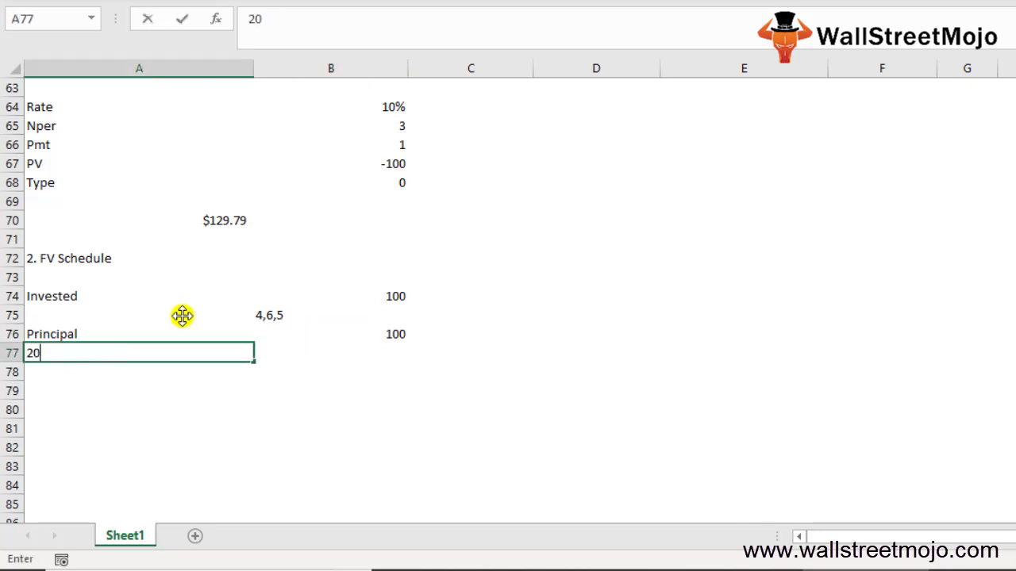
{"action": "key", "text": "Return"}
{"action": "type", "text": "2018"}
{"action": "key", "text": "Return"}
{"action": "type", "text": "2019"}
{"action": "key", "text": "Return"}
Step: Enter the yearly rates 4%, 6% and 5% in cells B77 to B79, beside the years 2017 to 2019
{"action": "key", "text": "Up"}
{"action": "key", "text": "Up"}
{"action": "key", "text": "Up"}
{"action": "key", "text": "Right"}
{"action": "type", "text": "4%\\"}
{"action": "key", "text": "Return"}
{"action": "key", "text": "Up"}
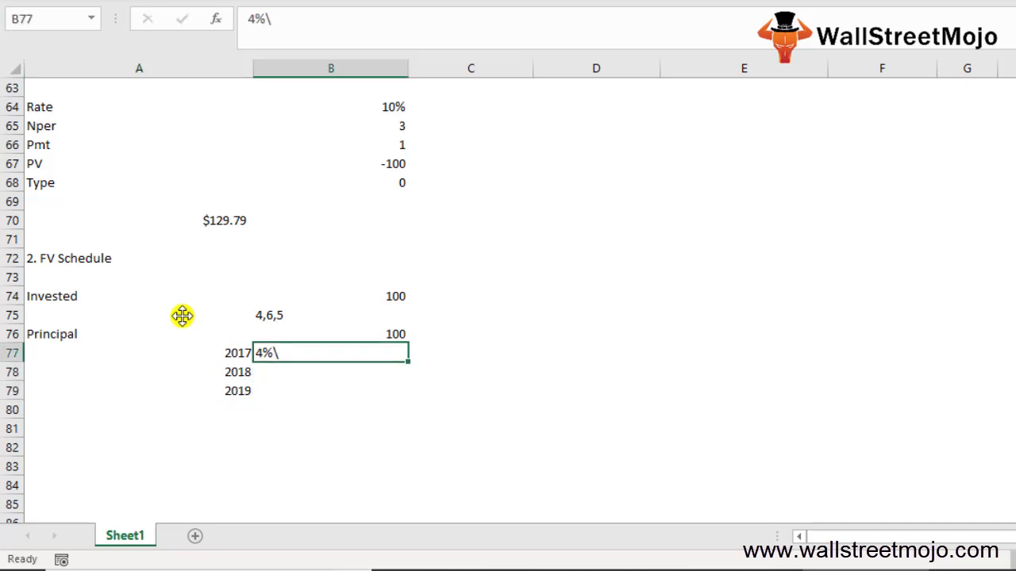
{"action": "type", "text": "4%"}
{"action": "key", "text": "Return"}
{"action": "type", "text": "6%"}
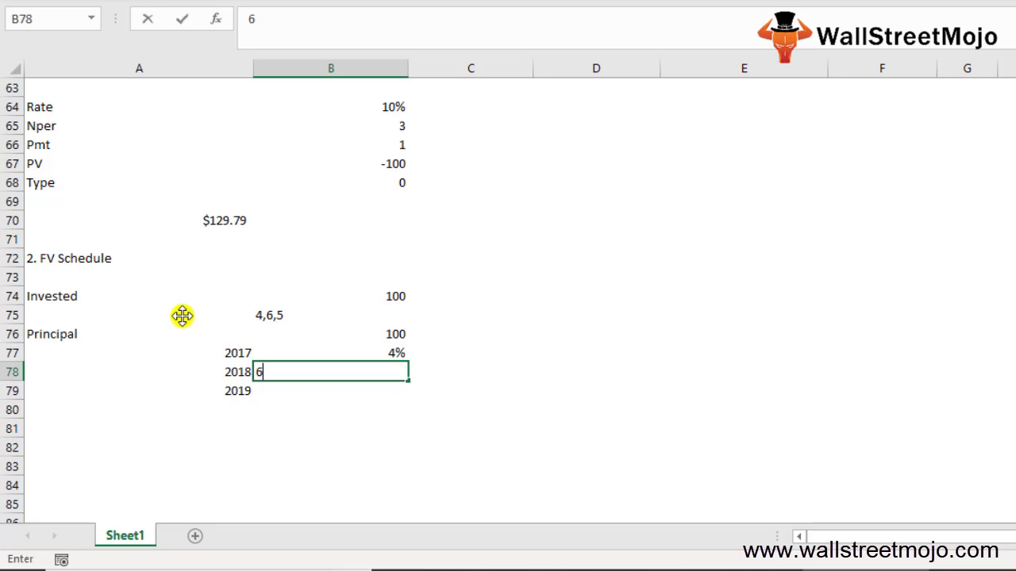
{"action": "key", "text": "Return"}
{"action": "type", "text": "5%"}
{"action": "key", "text": "Return"}
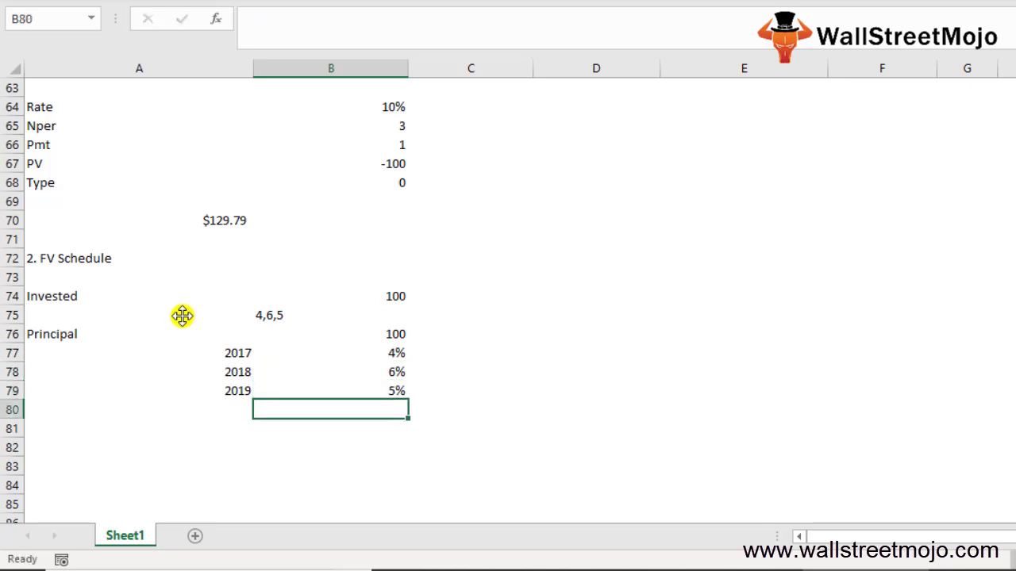
Step: Start an FVSCHEDULE formula in cell A81 with the principal in B76 as its first argument
{"action": "key", "text": "Left"}
{"action": "key", "text": "Down"}
{"action": "type", "text": "=fv"}
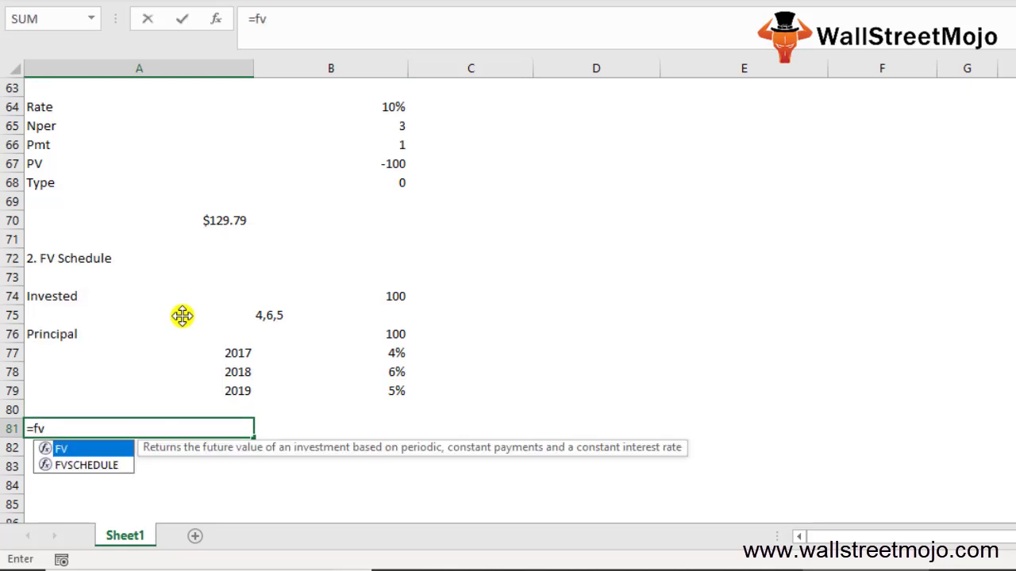
{"action": "key", "text": "Down"}
{"action": "key", "text": "Tab"}
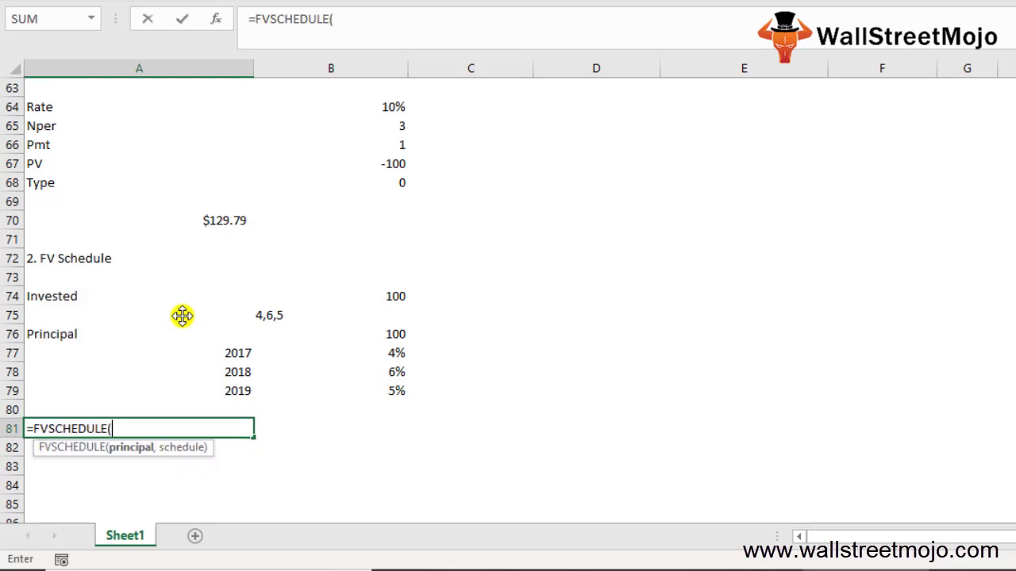
{"action": "key", "text": "Up"}
{"action": "key", "text": "Up"}
{"action": "key", "text": "Up"}
{"action": "key", "text": "Up"}
{"action": "key", "text": "Up"}
{"action": "key", "text": "Right"}
Step: Complete the FVSCHEDULE formula in A81 with the yearly rates B77:B79 as its schedule argument
{"action": "type", "text": ","}
{"action": "key", "text": "Down"}
{"action": "key", "text": "Up"}
{"action": "key", "text": "Up"}
{"action": "key", "text": "Up"}
{"action": "key", "text": "Up"}
{"action": "key", "text": "Right"}
{"action": "key", "text": "Up"}
{"action": "key", "text": "shift+Down"}
{"action": "key", "text": "shift+Down"}
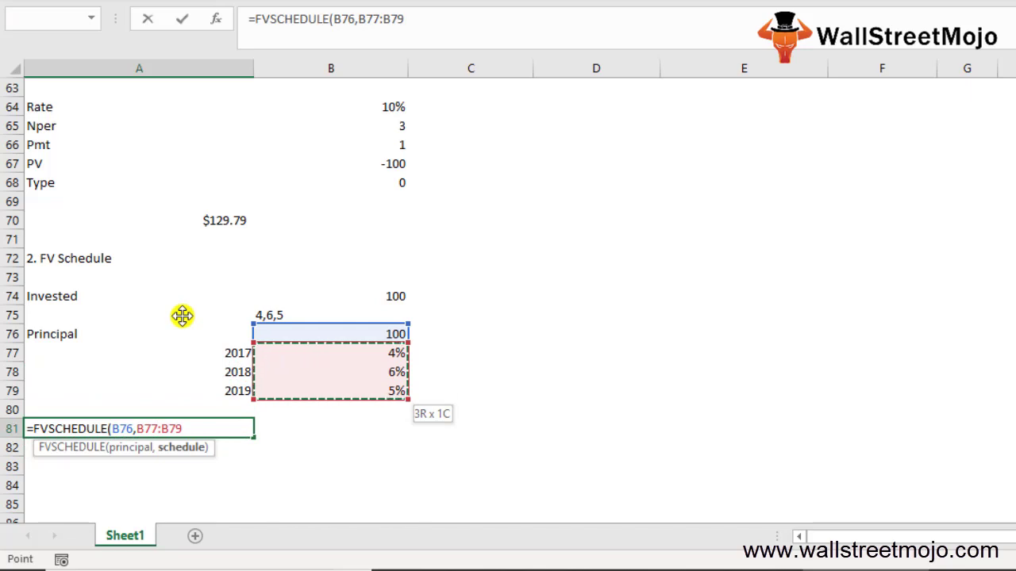
{"action": "type", "text": ")"}
{"action": "key", "text": "Return"}
{"action": "key", "text": "Up"}
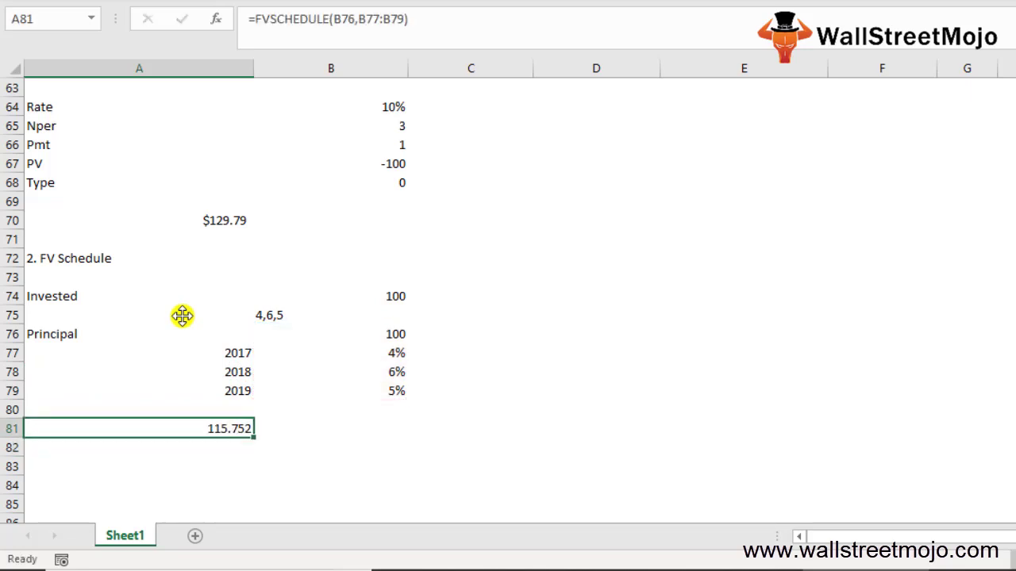
Step: Enter the heading "3. Present Value" in cell A83
{"action": "key", "text": "Down"}
{"action": "key", "text": "Down"}
{"action": "key", "text": "Down"}
{"action": "key", "text": "Down"}
{"action": "key", "text": "Down"}
{"action": "key", "text": "Down"}
{"action": "key", "text": "Down"}
{"action": "key", "text": "Down"}
{"action": "key", "text": "Down"}
{"action": "key", "text": "Down"}
{"action": "key", "text": "Down"}
{"action": "key", "text": "Down"}
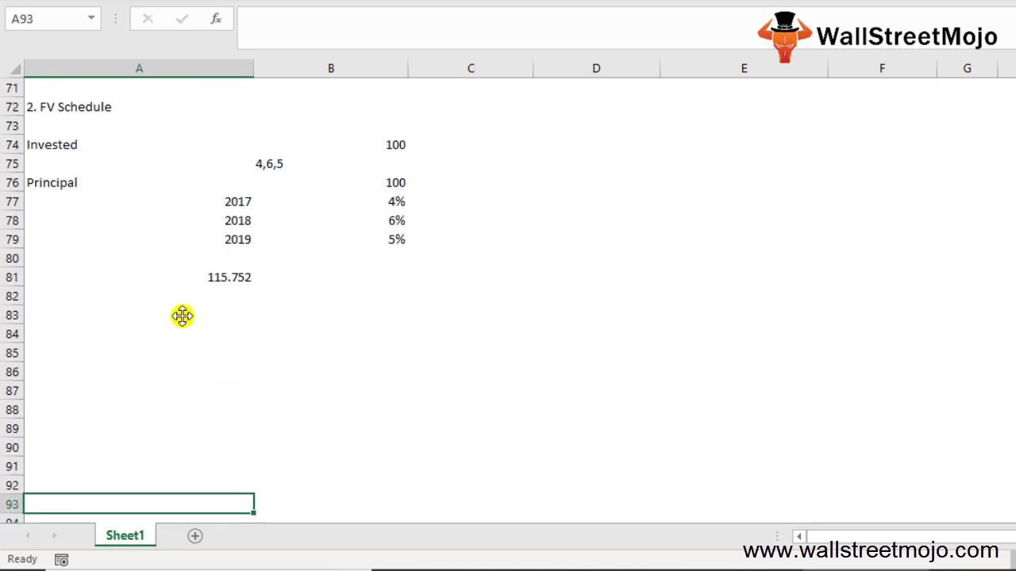
{"action": "key", "text": "Up"}
{"action": "key", "text": "Up"}
{"action": "key", "text": "Up"}
{"action": "key", "text": "Up"}
{"action": "key", "text": "Up"}
{"action": "key", "text": "Up"}
{"action": "key", "text": "Up"}
{"action": "key", "text": "Up"}
{"action": "key", "text": "Up"}
{"action": "key", "text": "Up"}
{"action": "type", "text": "3. Pre"}
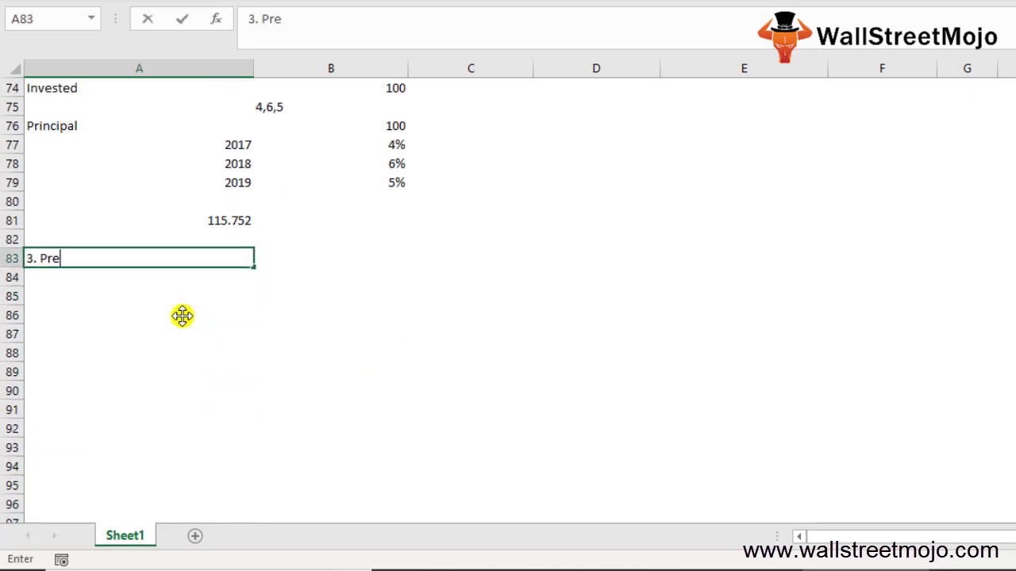
{"action": "type", "text": "sent Value"}
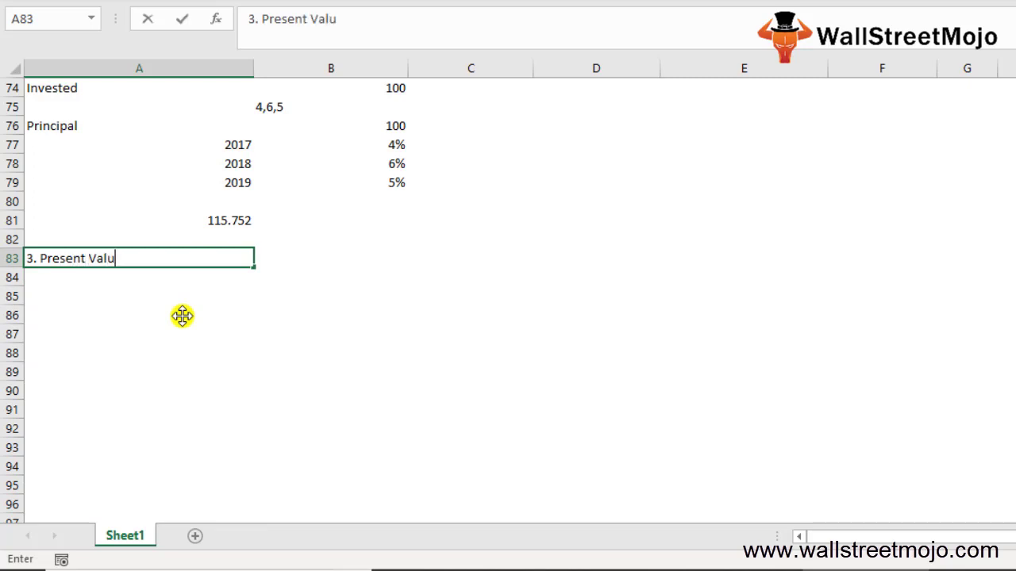
{"action": "key", "text": "Return"}
Step: Bring up the PV function's argument list in cell A85 to examine its arguments, and discard the entry
{"action": "key", "text": "Return"}
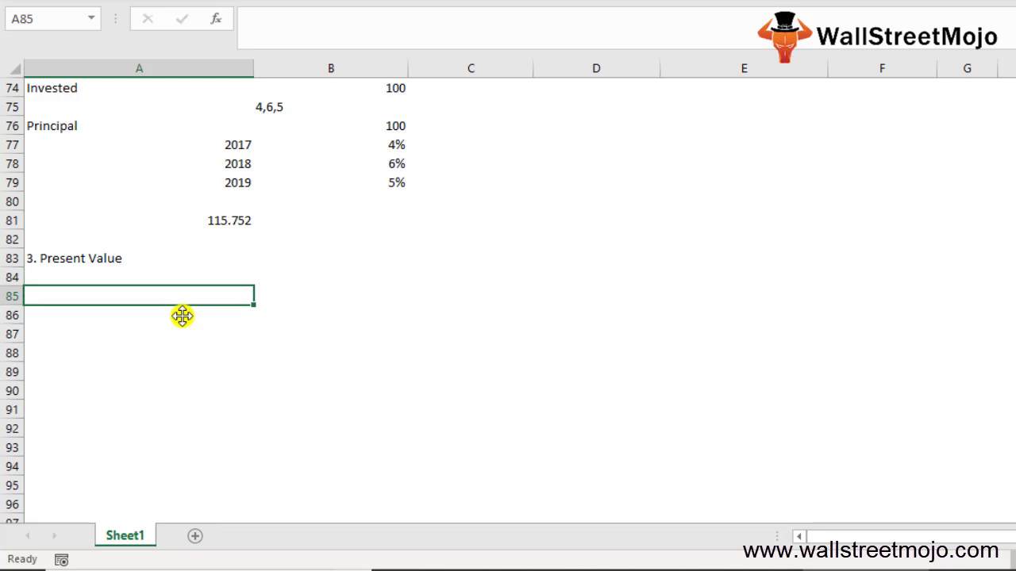
{"action": "type", "text": "=pv"}
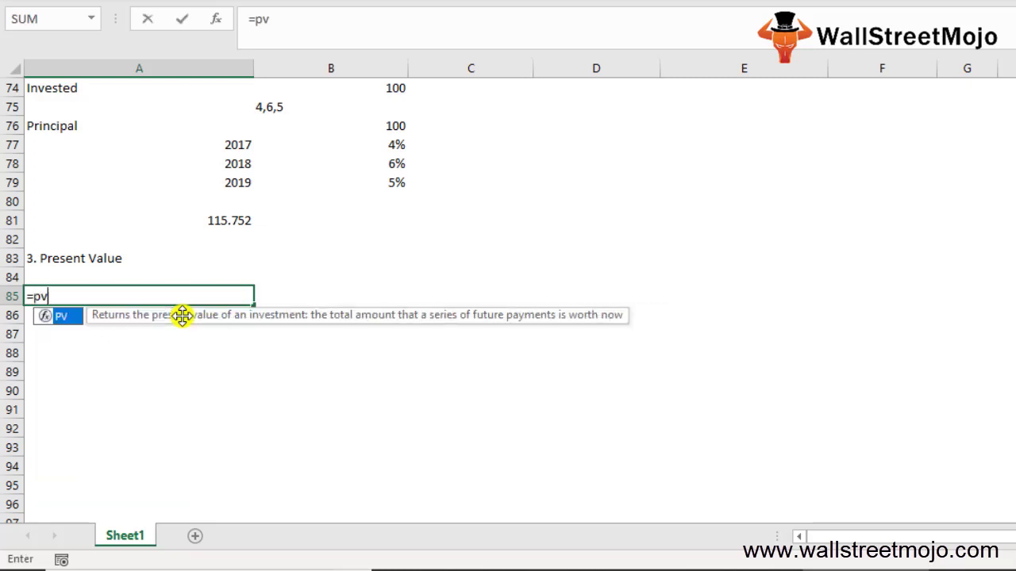
{"action": "key", "text": "Tab"}
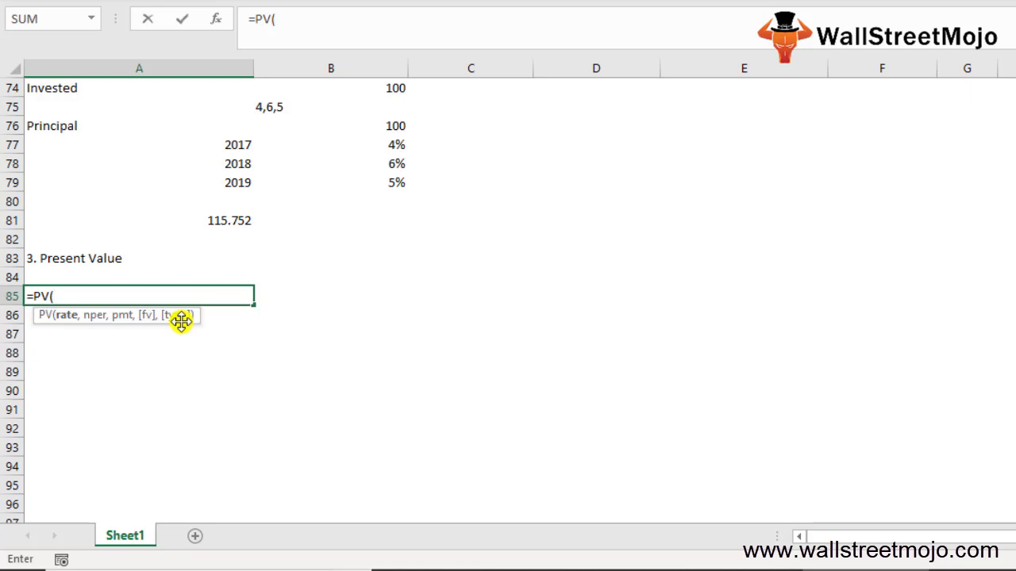
{"action": "left_click", "coordinate": [114, 352]}
{"action": "key", "text": "Escape"}
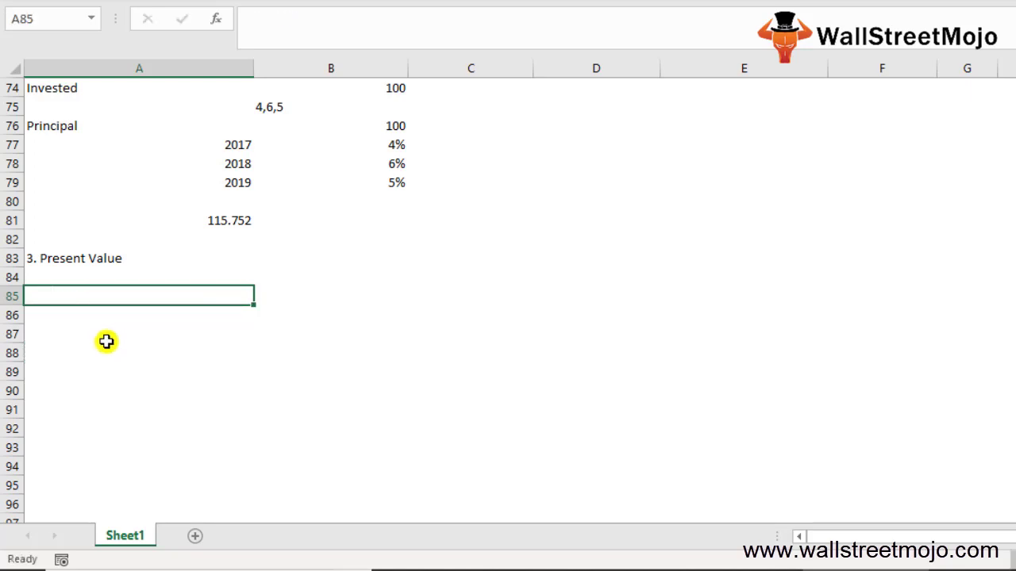
Step: Label A85 "FV" with 100 in B85, and label A86 "Interest rate" with 10% in B86
{"action": "type", "text": "FV"}
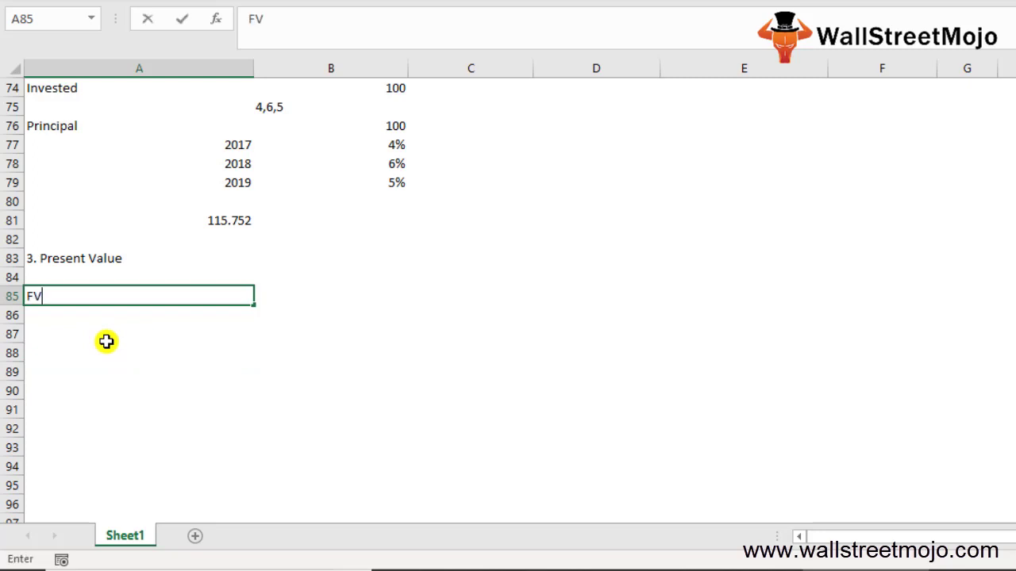
{"action": "key", "text": "Tab"}
{"action": "type", "text": "100"}
{"action": "key", "text": "Return"}
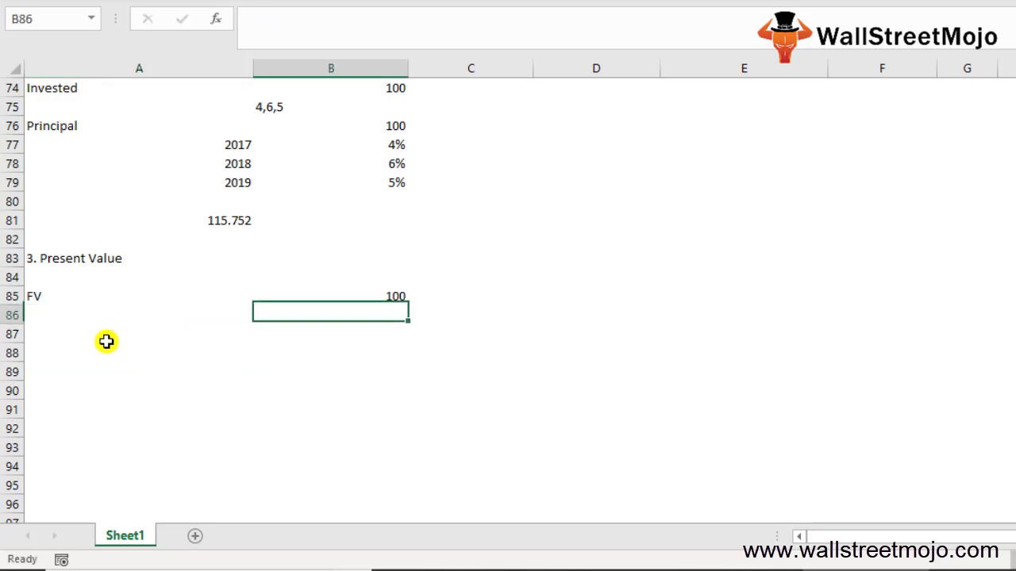
{"action": "key", "text": "Left"}
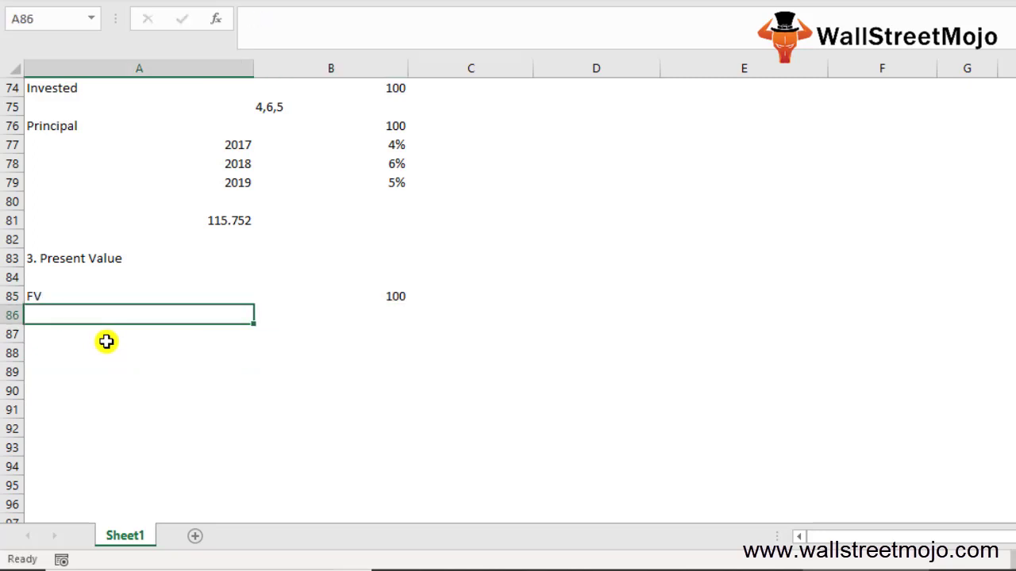
{"action": "type", "text": "Interest rate"}
{"action": "key", "text": "Tab"}
{"action": "type", "text": "10%"}
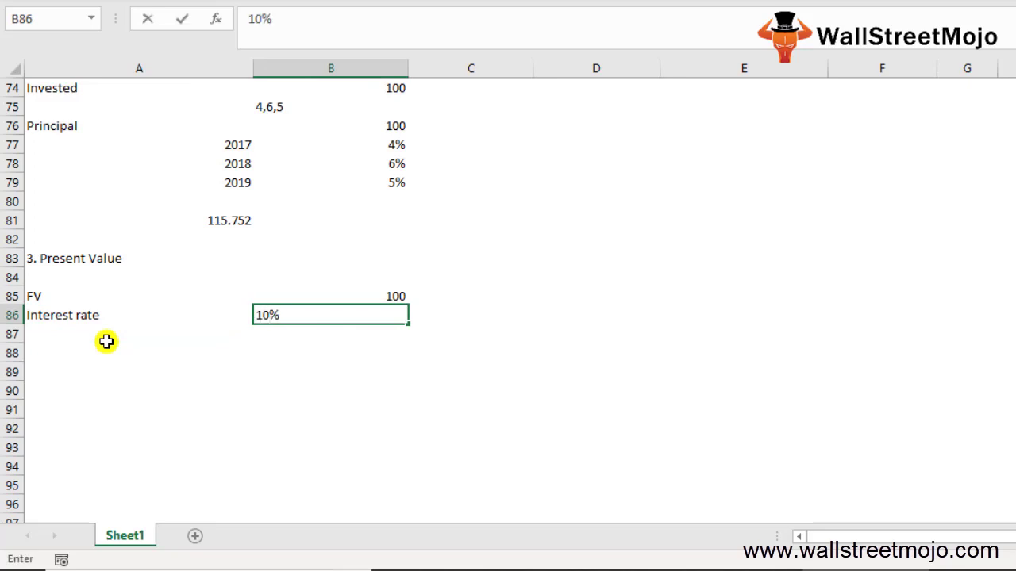
{"action": "key", "text": "Return"}
Step: Start a PV formula in cell A88, referencing cell B64 of the first example as its rate argument
{"action": "left_click", "coordinate": [106, 342]}
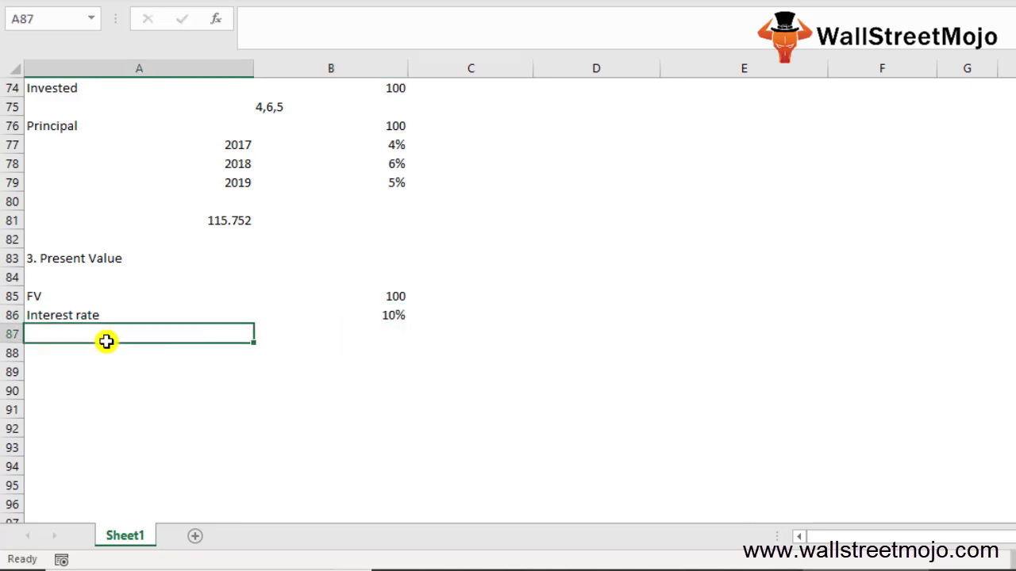
{"action": "key", "text": "Down"}
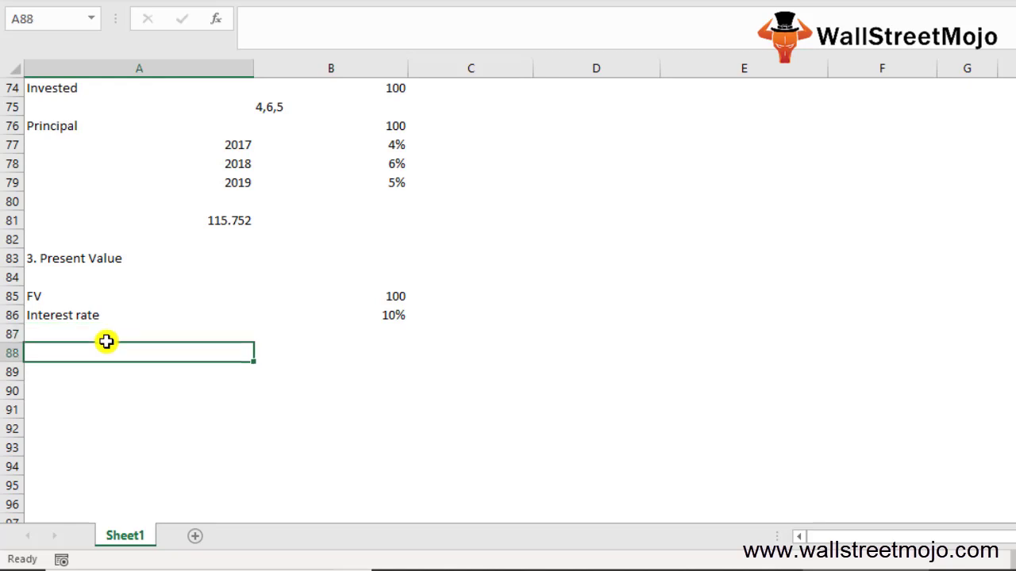
{"action": "type", "text": "="}
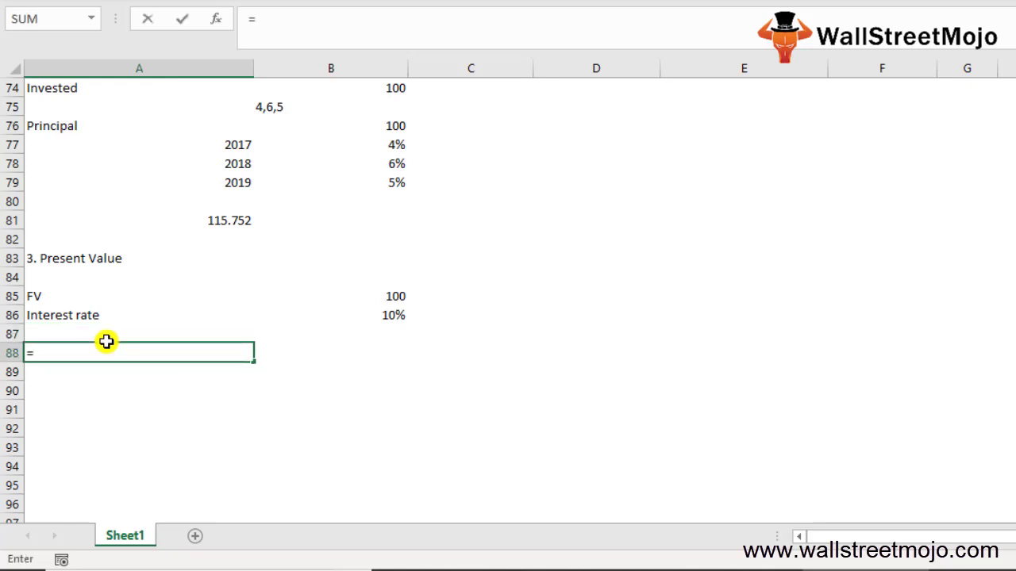
{"action": "type", "text": "pf"}
{"action": "key", "text": "BackSpace"}
{"action": "type", "text": "v"}
{"action": "key", "text": "Tab"}
{"action": "key", "text": "Up"}
{"action": "key", "text": "Up"}
{"action": "key", "text": "Up"}
{"action": "key", "text": "Up"}
{"action": "key", "text": "Up"}
{"action": "key", "text": "Up"}
{"action": "key", "text": "Up"}
{"action": "key", "text": "Up"}
{"action": "key", "text": "Up"}
{"action": "key", "text": "Up"}
{"action": "key", "text": "Up"}
{"action": "key", "text": "Up"}
{"action": "key", "text": "Up"}
{"action": "key", "text": "Up"}
{"action": "key", "text": "Up"}
{"action": "key", "text": "Up"}
{"action": "key", "text": "Up"}
{"action": "key", "text": "Up"}
{"action": "key", "text": "Up"}
{"action": "key", "text": "Up"}
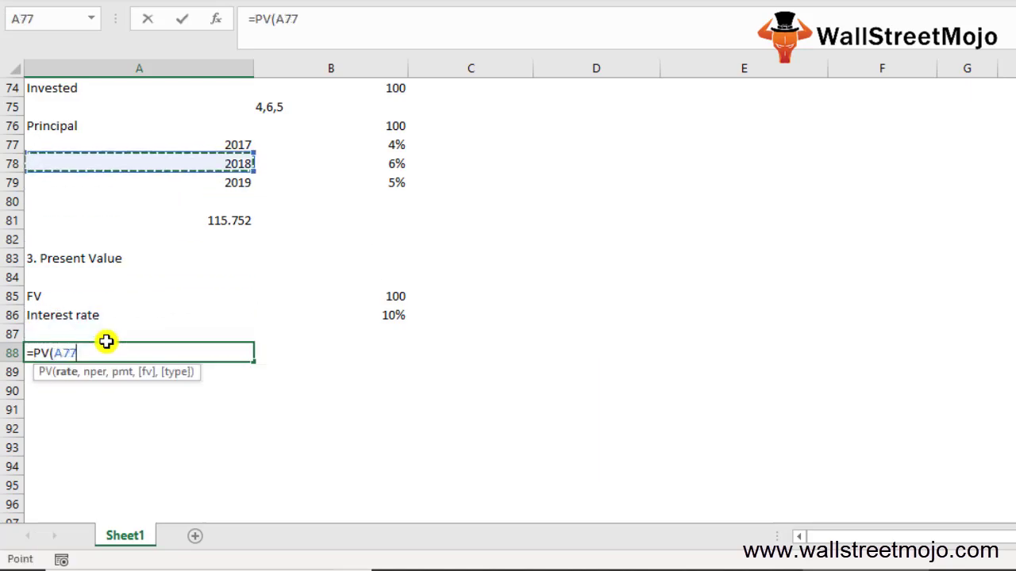
{"action": "key", "text": "Down"}
{"action": "key", "text": "Right"}
{"action": "key", "text": "Right"}
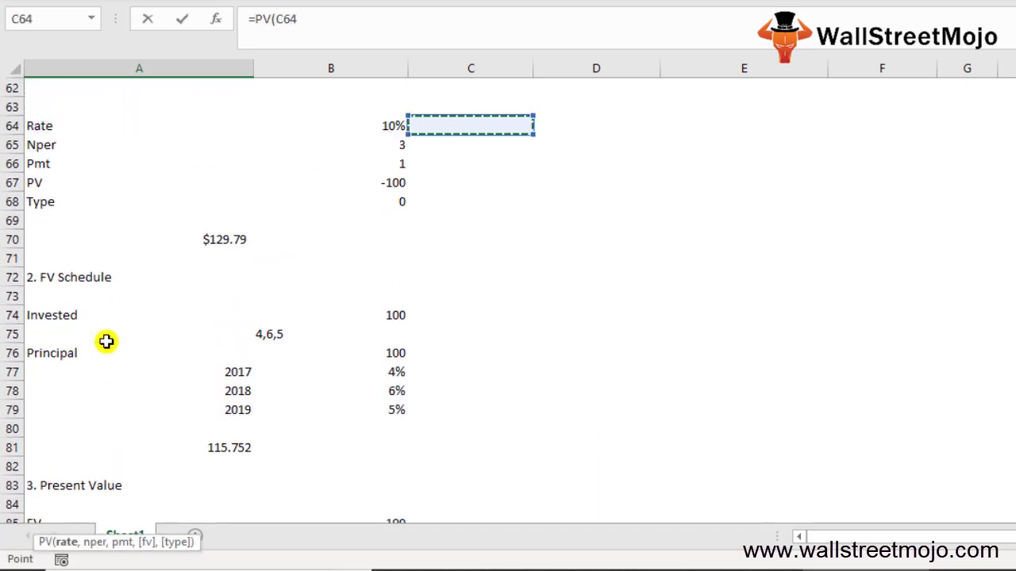
{"action": "key", "text": "Left"}
{"action": "type", "text": ","}
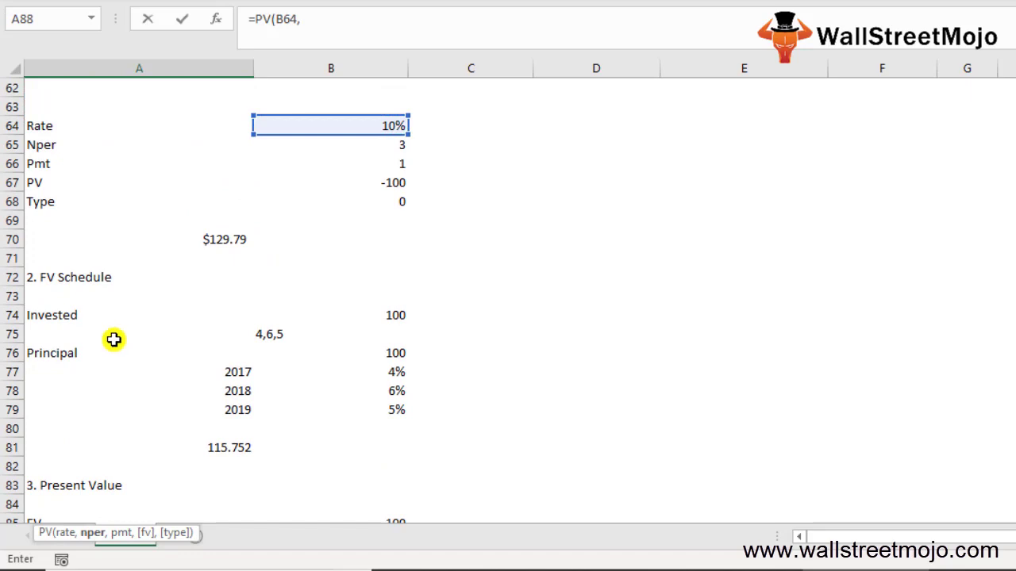
Step: Complete the PV formula in A88 with B65 as nper, B66 as pmt and B67 as fv
{"action": "left_click", "coordinate": [312, 146]}
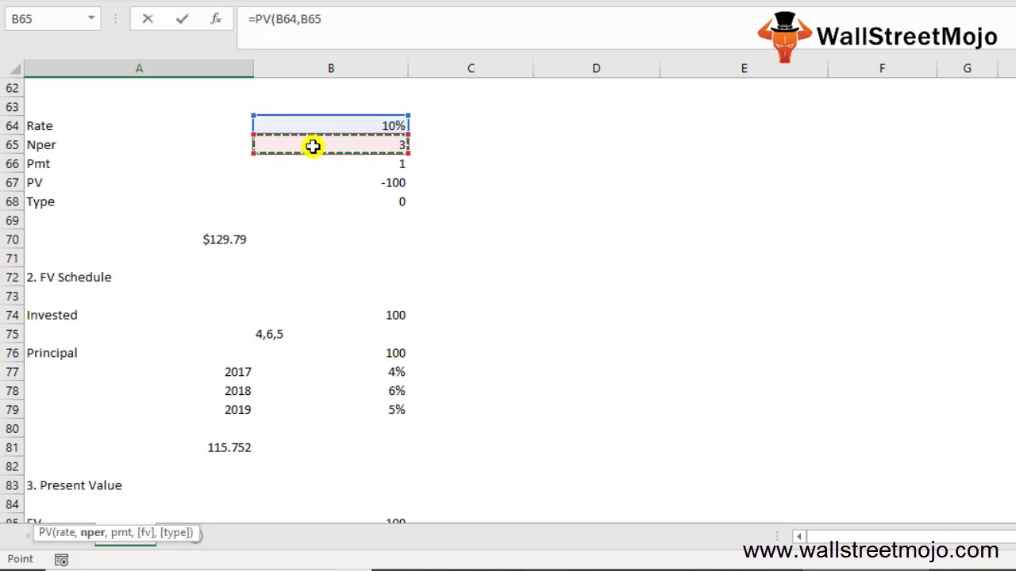
{"action": "type", "text": ","}
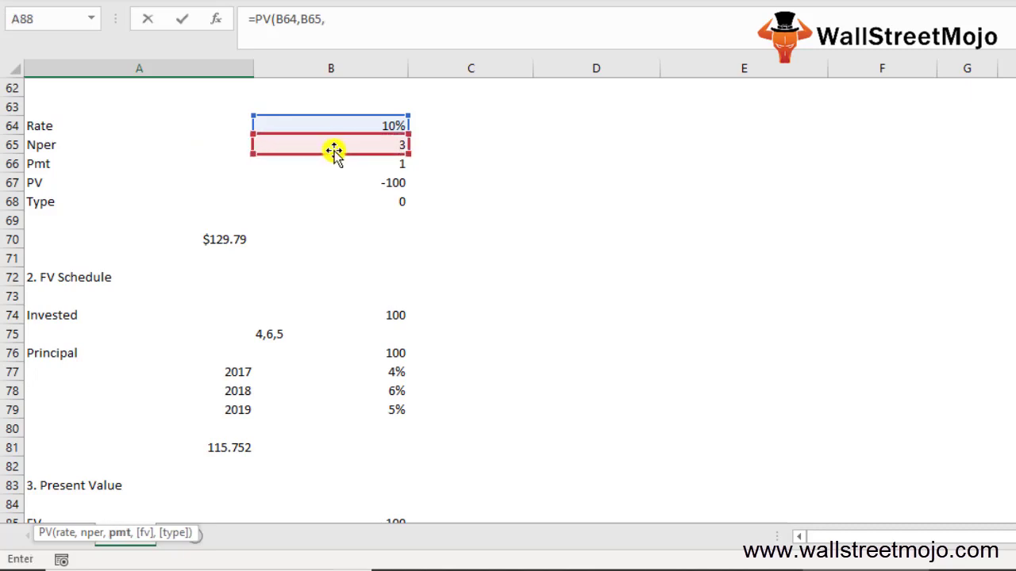
{"action": "left_click", "coordinate": [345, 157]}
{"action": "type", "text": ","}
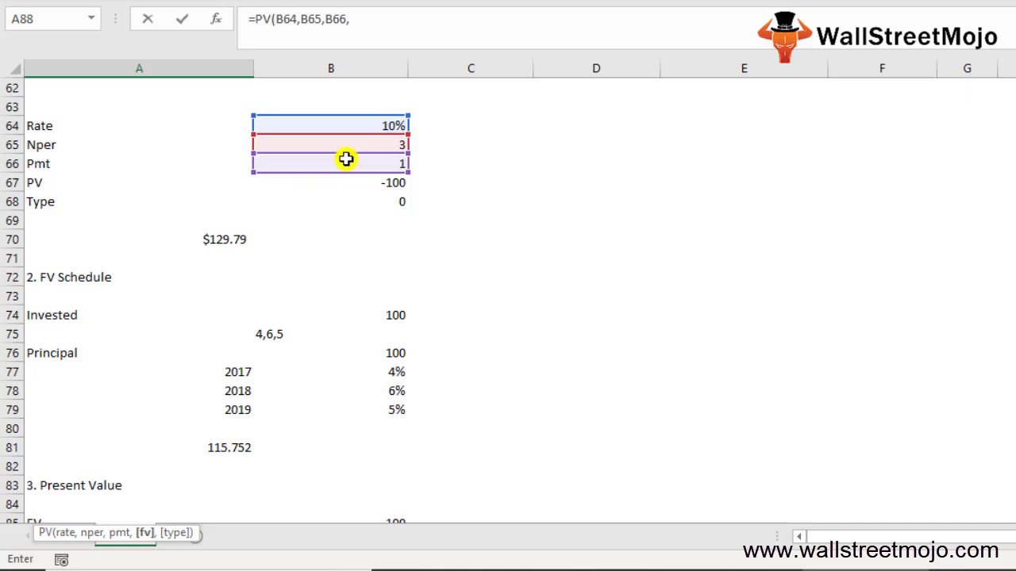
{"action": "type", "text": "-1"}
{"action": "key", "text": "BackSpace"}
{"action": "key", "text": "BackSpace"}
{"action": "left_click", "coordinate": [360, 185]}
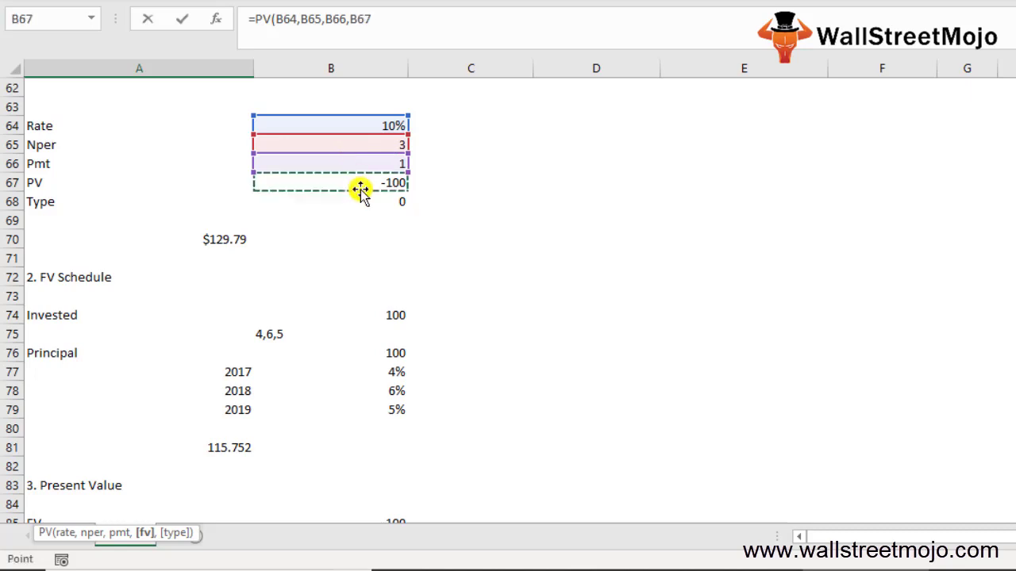
{"action": "key", "text": "Return"}
{"action": "key", "text": "Up"}
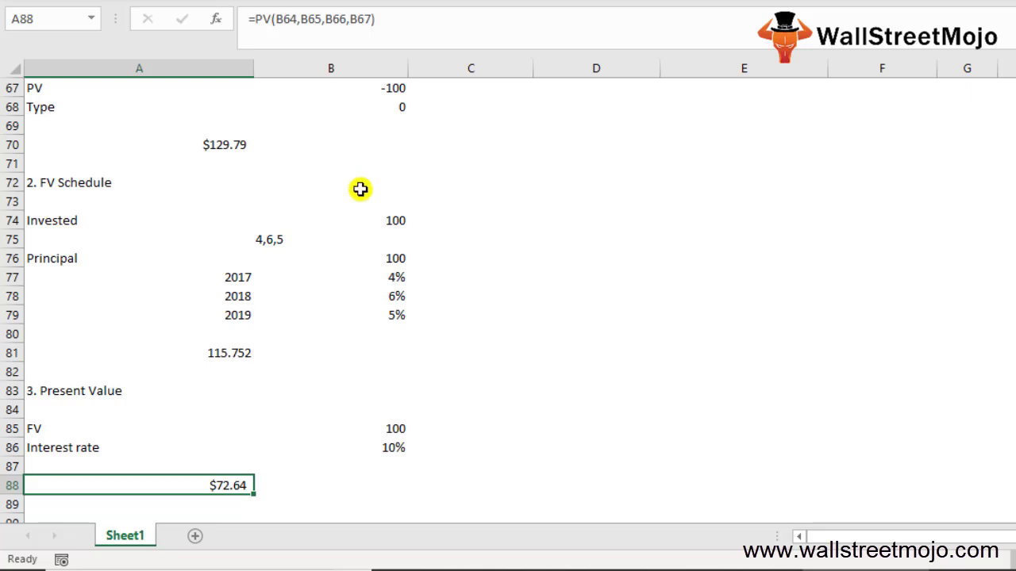
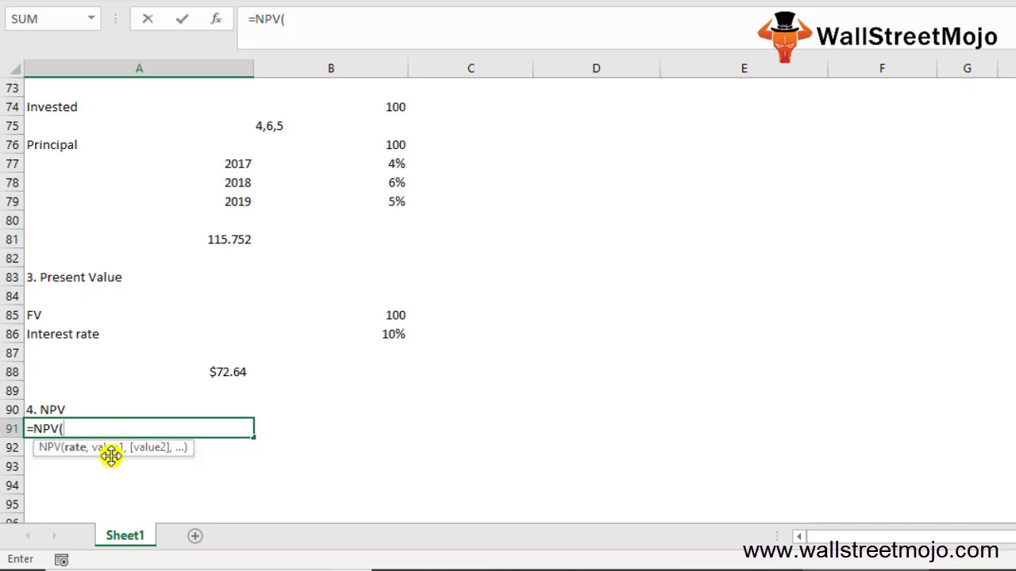
Step: Discard the unfinished NPV formula in cell A91
{"action": "key", "text": "Escape"}
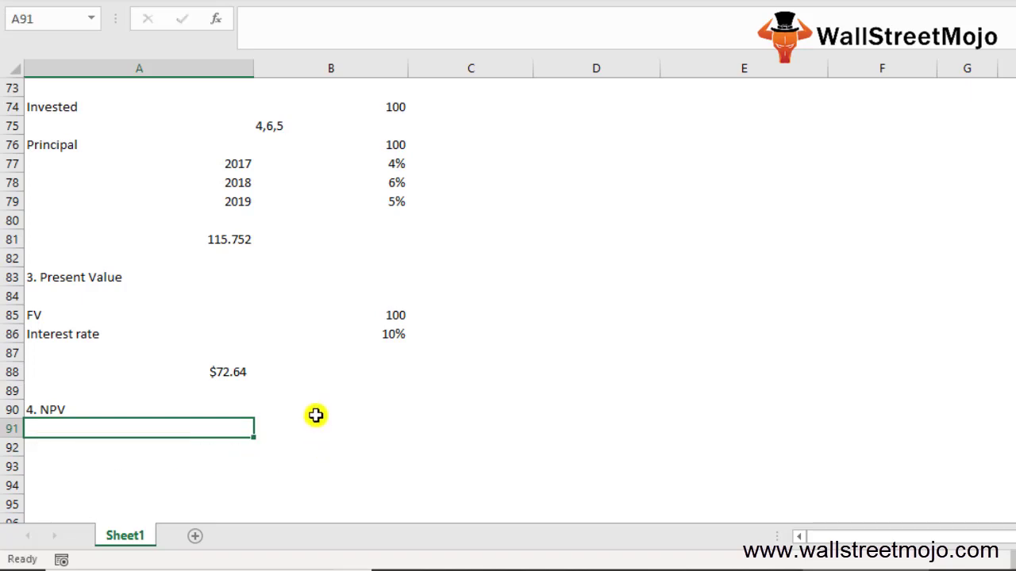
Step: Label cell B90 "Rate" and enter 5% beside it in C90
{"action": "left_click", "coordinate": [313, 413]}
{"action": "type", "text": "Rate"}
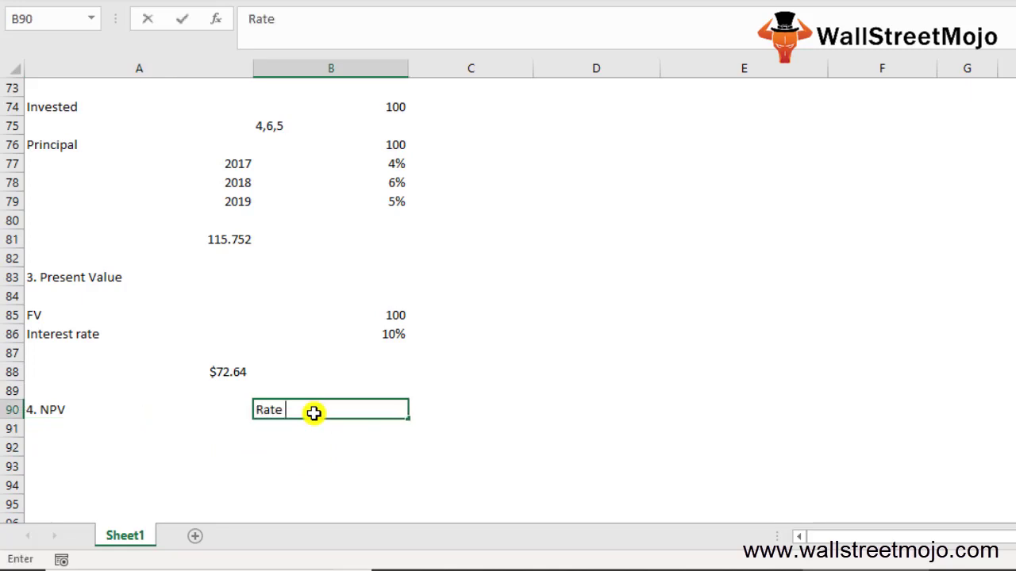
{"action": "key", "text": "Tab"}
{"action": "type", "text": "5%"}
{"action": "key", "text": "Return"}
{"action": "key", "text": "Left"}
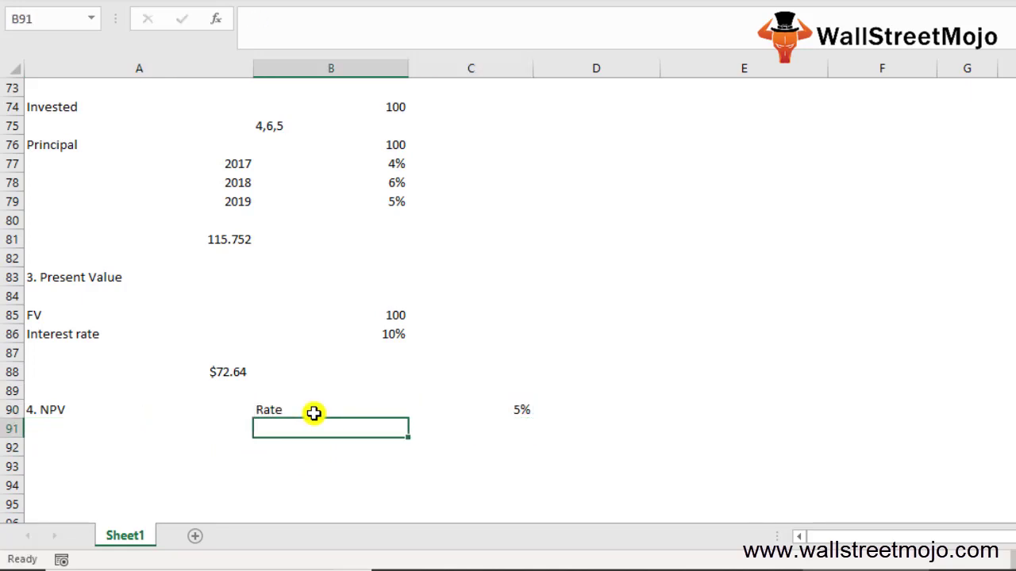
Step: Label cell B91 "Intial Investment" and enter -1000 beside it in C91
{"action": "type", "text": "Intia"}
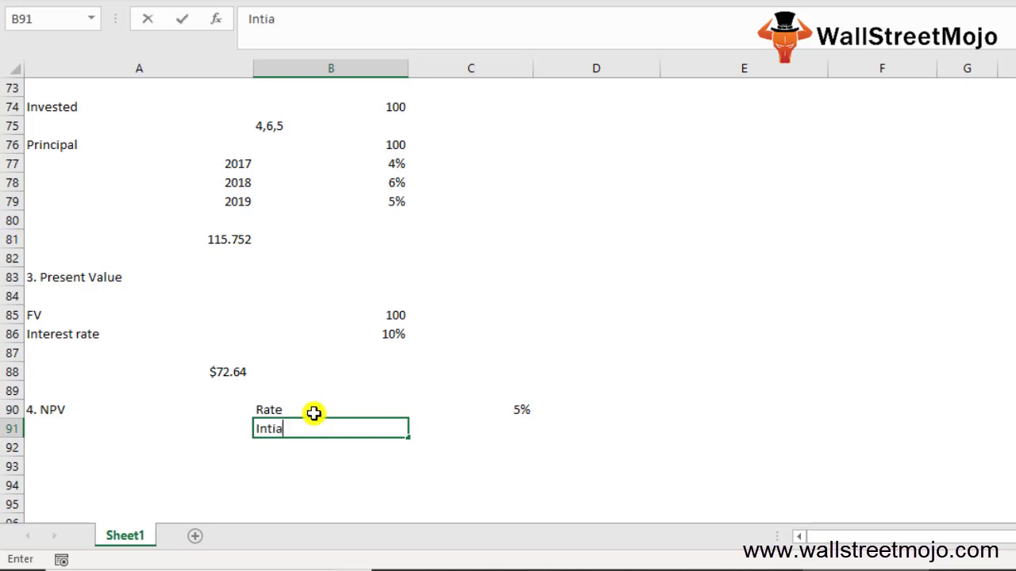
{"action": "type", "text": "l Investment"}
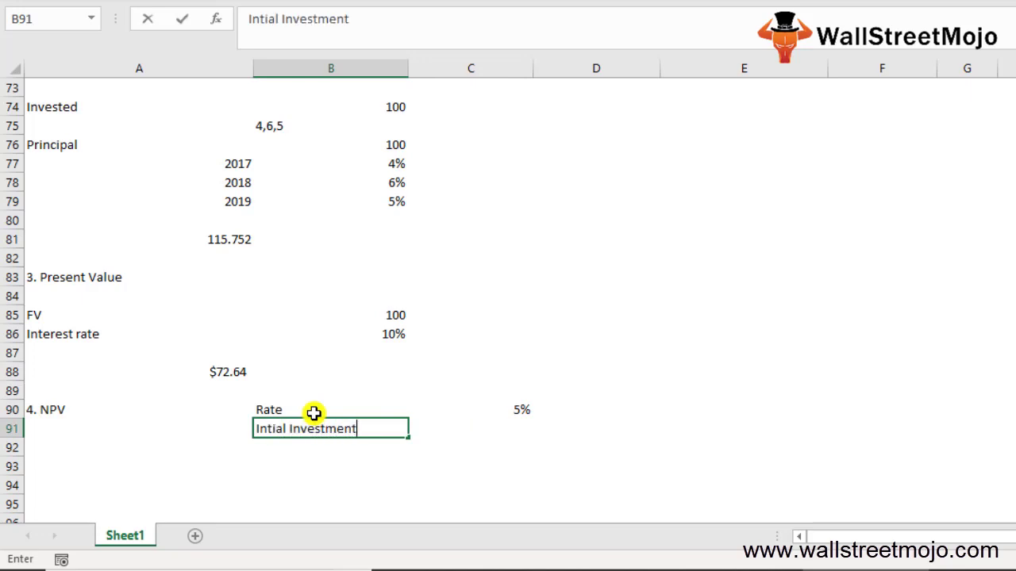
{"action": "key", "text": "ctrl+Return"}
{"action": "key", "text": "Right"}
{"action": "type", "text": "-1000"}
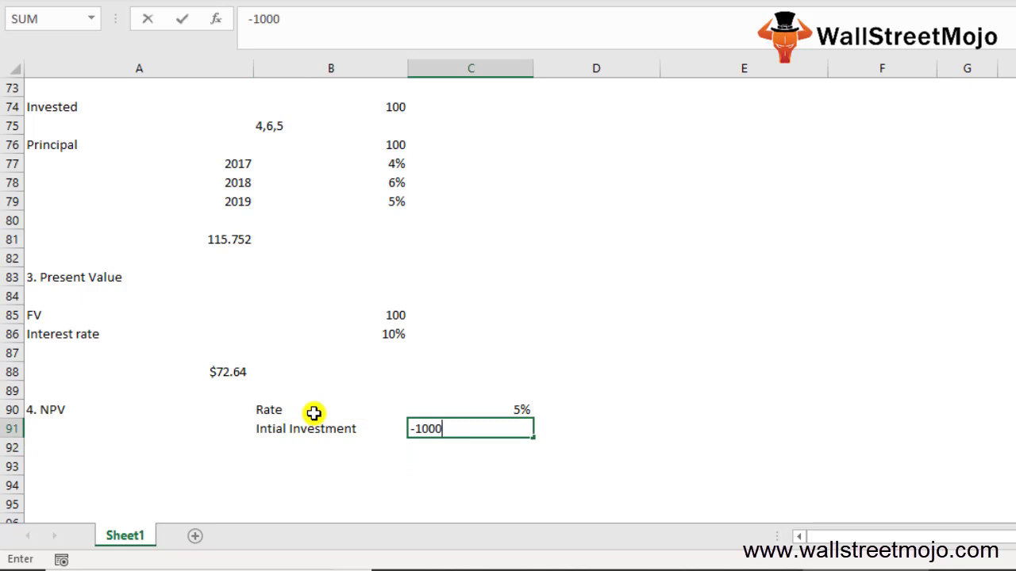
{"action": "key", "text": "Return"}
{"action": "key", "text": "Left"}
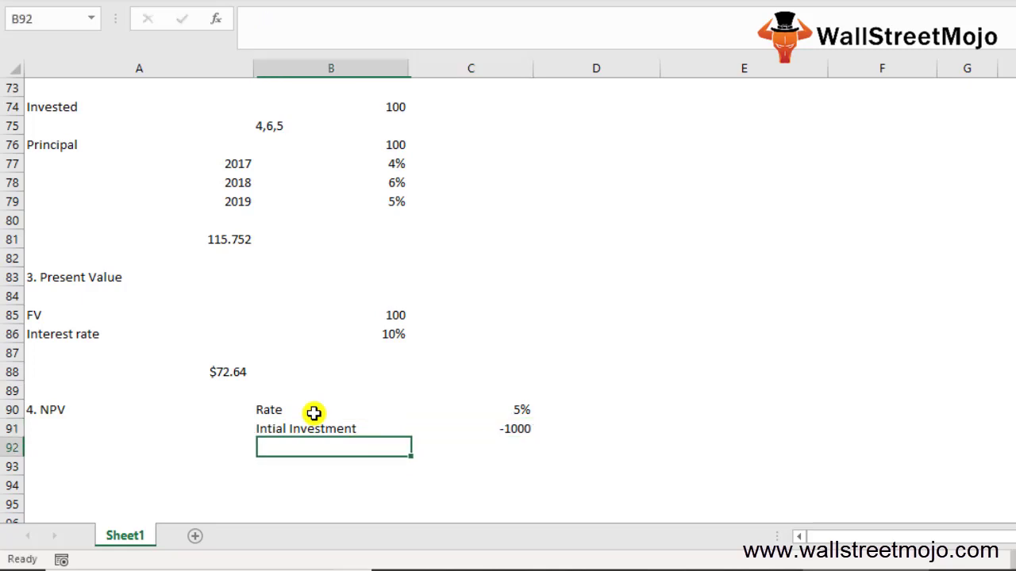
Step: Label cell B92 "Return" and enter 300 as the first return in C92
{"action": "type", "text": "Return"}
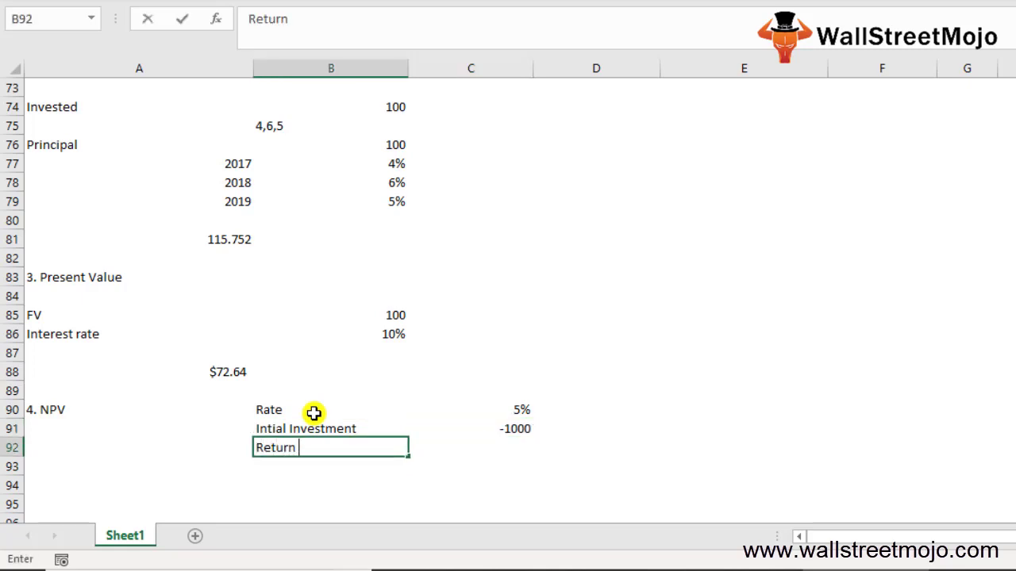
{"action": "key", "text": "Return"}
{"action": "key", "text": "Up"}
{"action": "key", "text": "Right"}
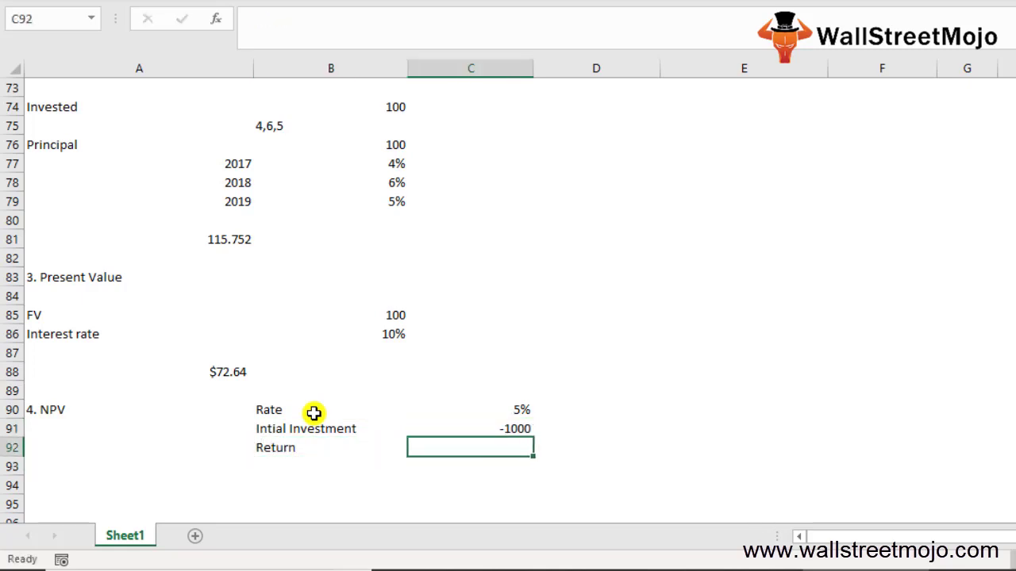
{"action": "type", "text": "300"}
{"action": "key", "text": "Return"}
Step: Enter a return of 400 in each of cells C93, C94 and C95
{"action": "type", "text": "400"}
{"action": "key", "text": "Return"}
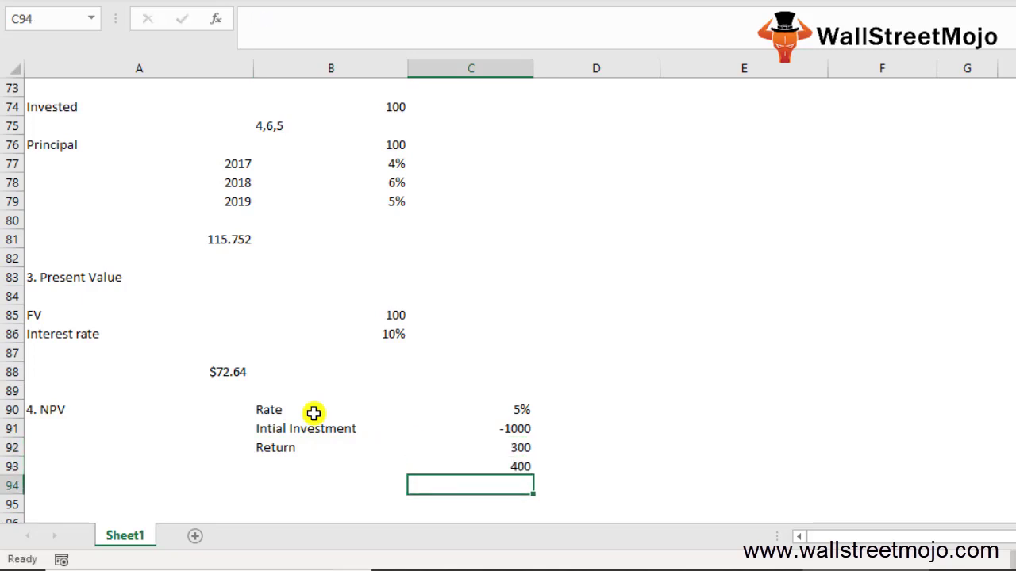
{"action": "type", "text": "400"}
{"action": "key", "text": "Return"}
{"action": "type", "text": "40"}
{"action": "key", "text": "Return"}
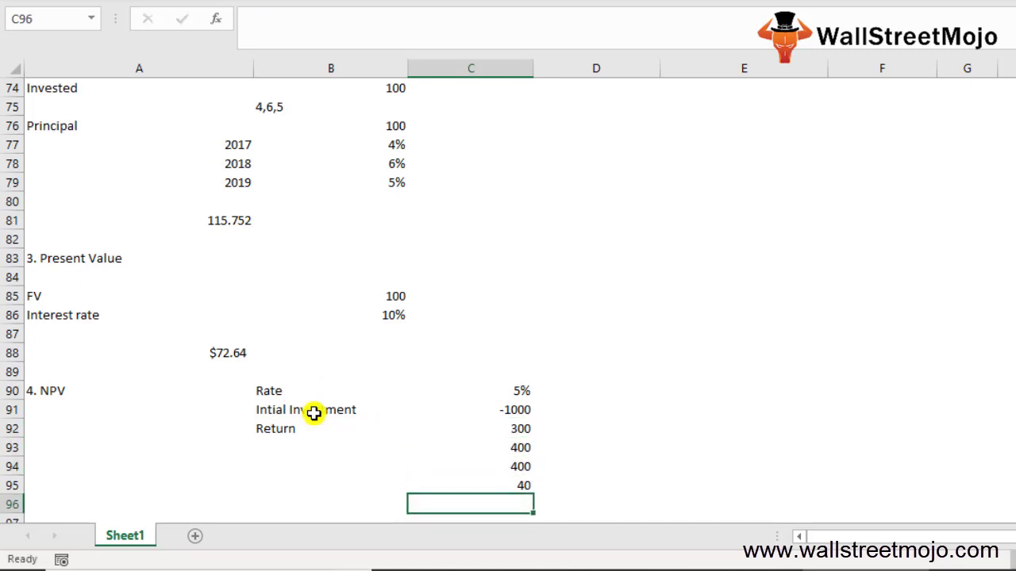
{"action": "key", "text": "Up"}
{"action": "type", "text": "400"}
{"action": "key", "text": "Up"}
Step: Start an NPV formula in cell A92 with C90 as its rate argument
{"action": "key", "text": "Up"}
{"action": "key", "text": "Up"}
{"action": "key", "text": "Up"}
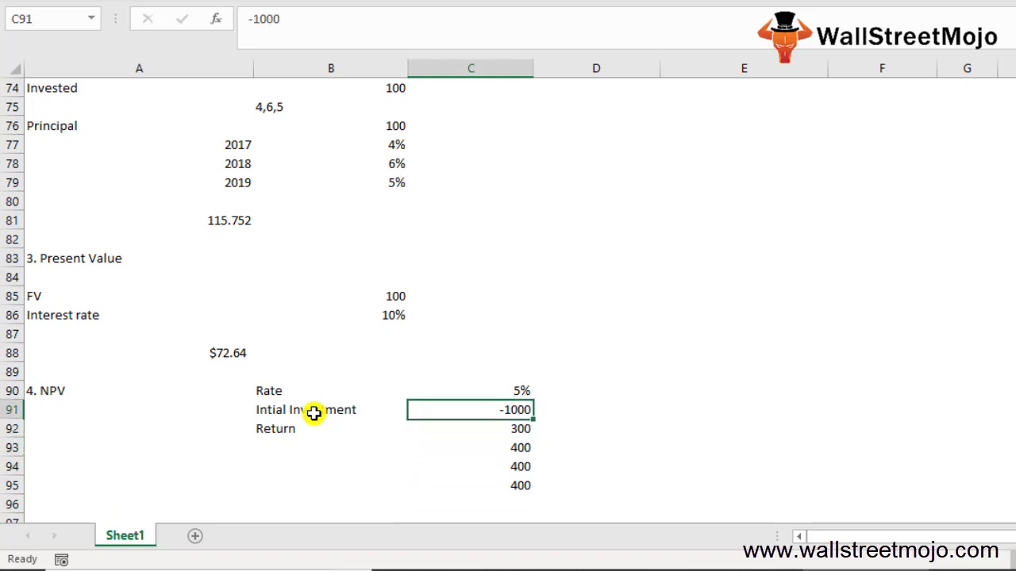
{"action": "key", "text": "Left"}
{"action": "key", "text": "Left"}
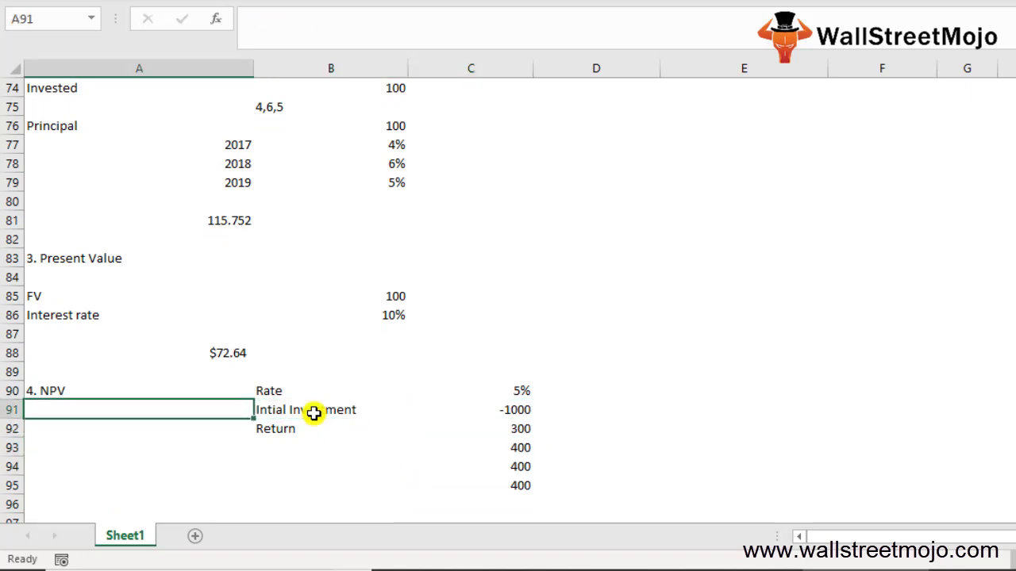
{"action": "key", "text": "Down"}
{"action": "type", "text": "=s"}
{"action": "key", "text": "BackSpace"}
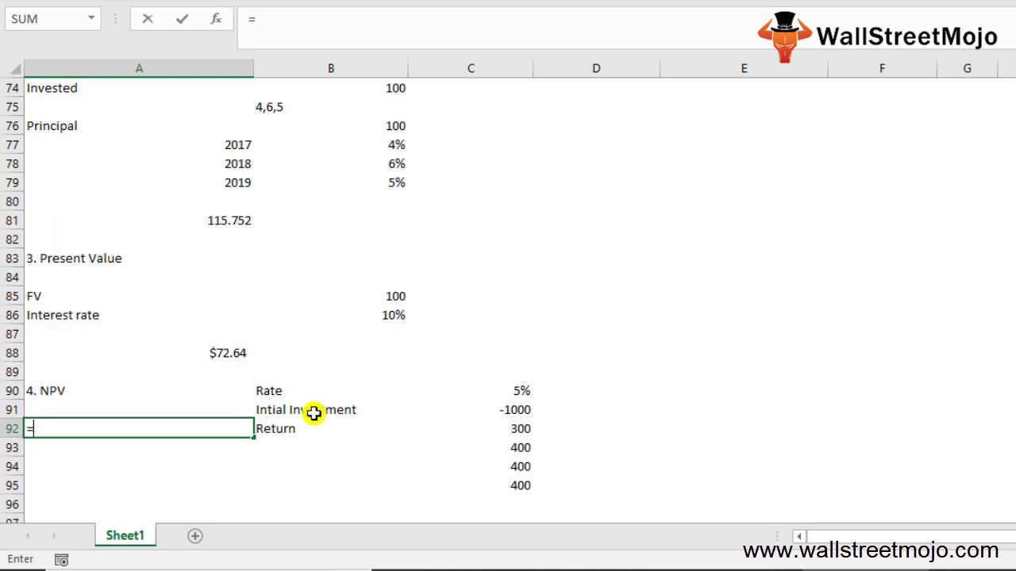
{"action": "type", "text": "npv"}
{"action": "key", "text": "Tab"}
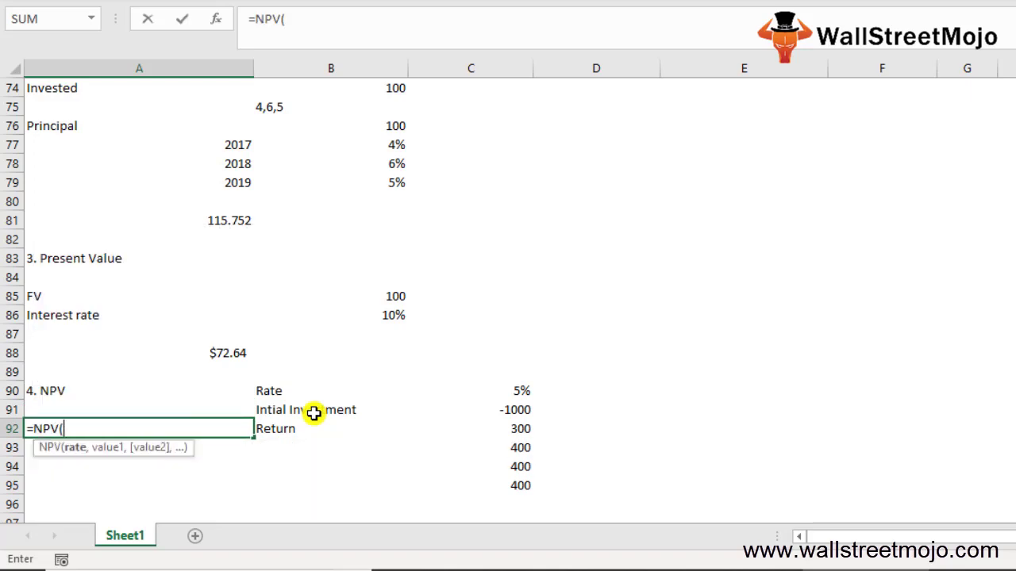
{"action": "key", "text": "Up"}
{"action": "key", "text": "Up"}
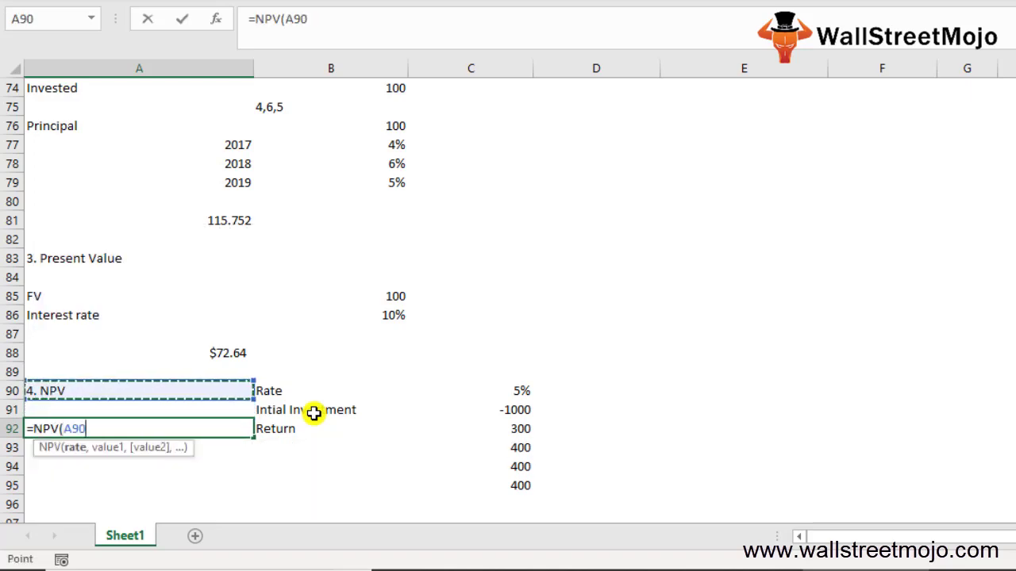
{"action": "key", "text": "Right"}
{"action": "key", "text": "Right"}
{"action": "type", "text": ","}
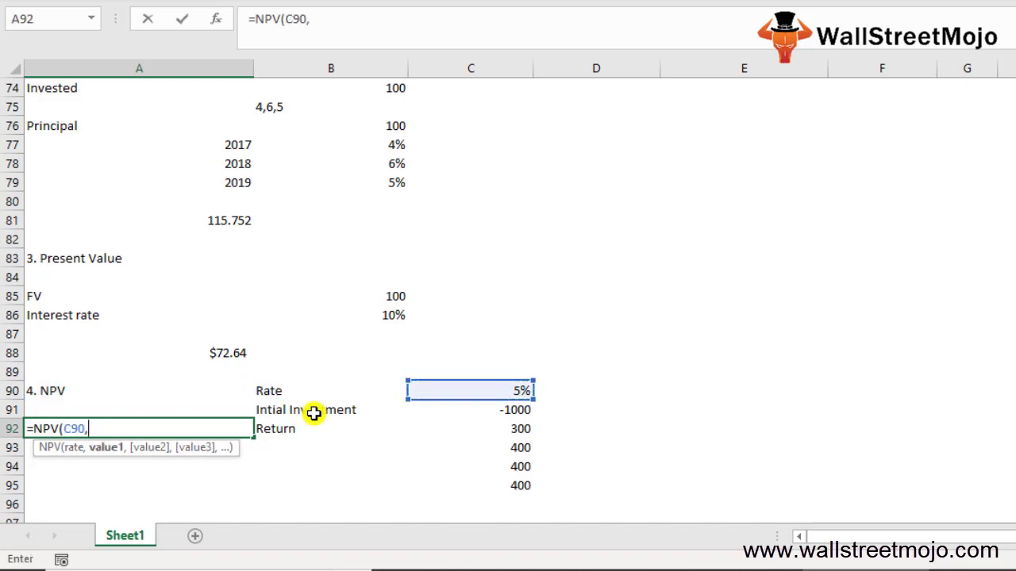
Step: Complete the NPV formula in A92 with the cash flows C91:C95 as its values
{"action": "key", "text": "Down"}
{"action": "key", "text": "Up"}
{"action": "key", "text": "Up"}
{"action": "key", "text": "Right"}
{"action": "key", "text": "Right"}
{"action": "key", "text": "shift+Down"}
{"action": "key", "text": "shift+Down"}
{"action": "key", "text": "shift+Down"}
{"action": "key", "text": "shift+Down"}
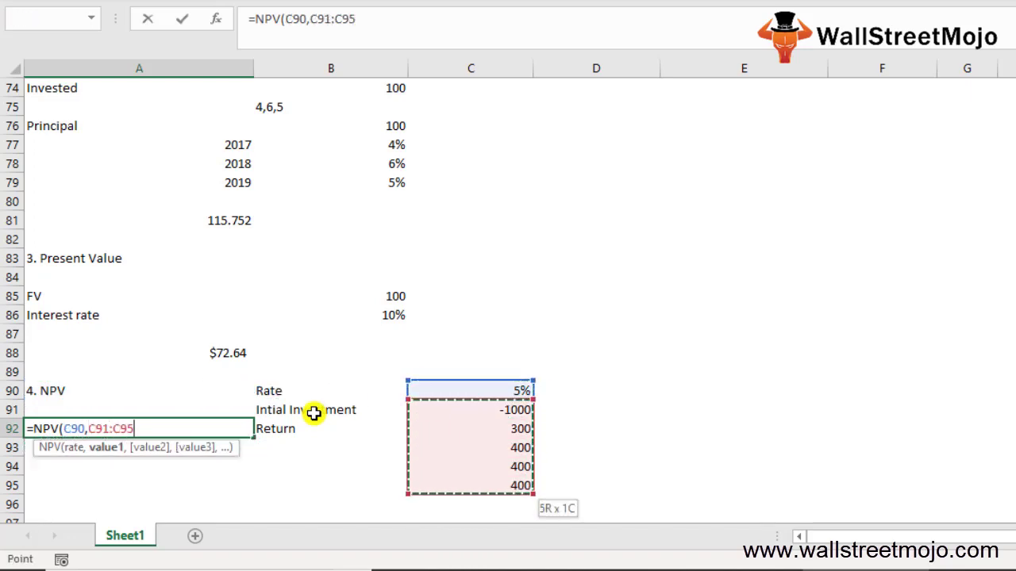
{"action": "type", "text": ")"}
{"action": "key", "text": "Return"}
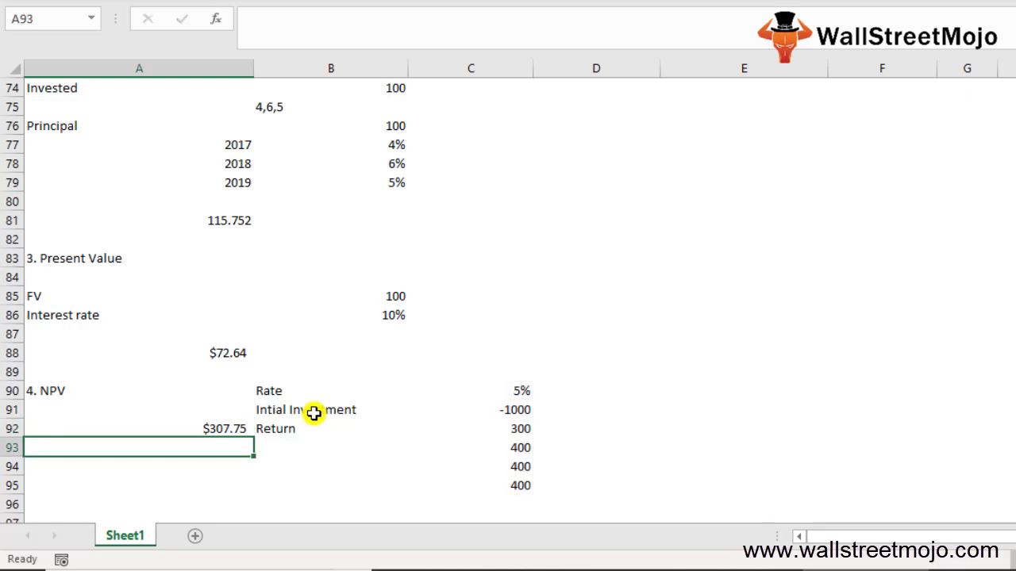
Step: Change the last return in cell C95 to 300
{"action": "key", "text": "Up"}
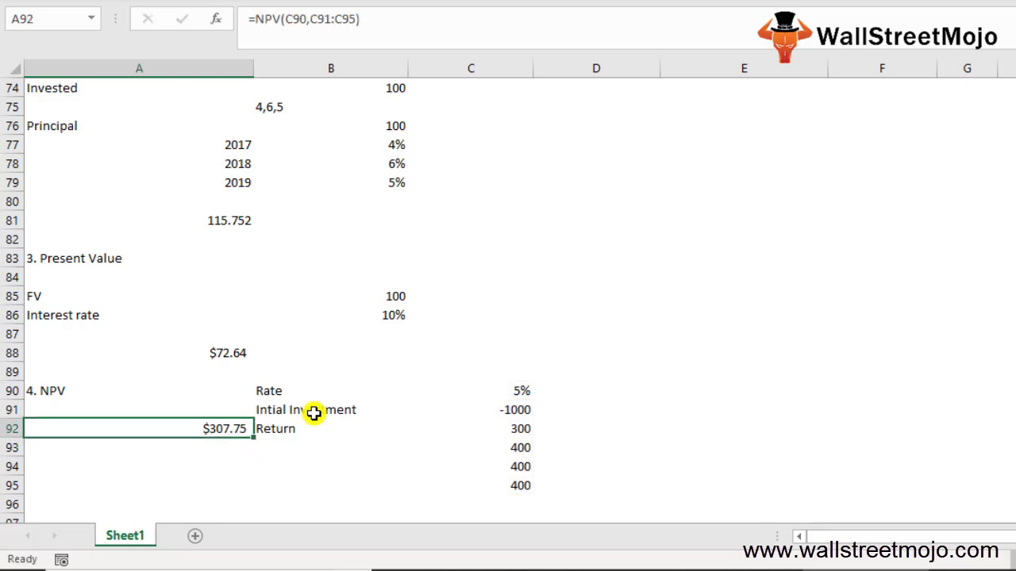
{"action": "key", "text": "Right"}
{"action": "key", "text": "Right"}
{"action": "key", "text": "Down"}
{"action": "key", "text": "Down"}
{"action": "key", "text": "Down"}
{"action": "type", "text": "300"}
{"action": "key", "text": "Return"}
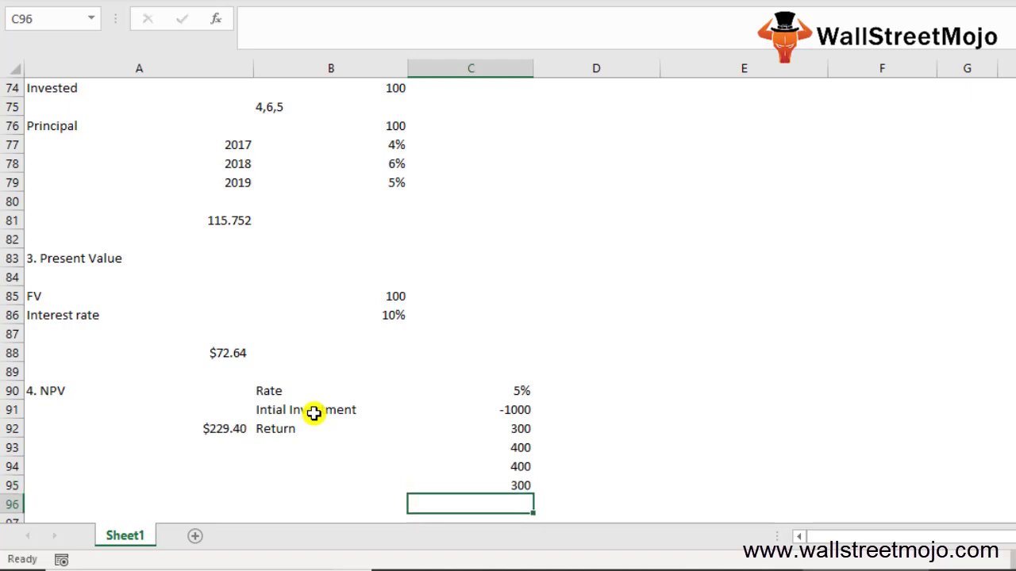
{"action": "key", "text": "Up"}
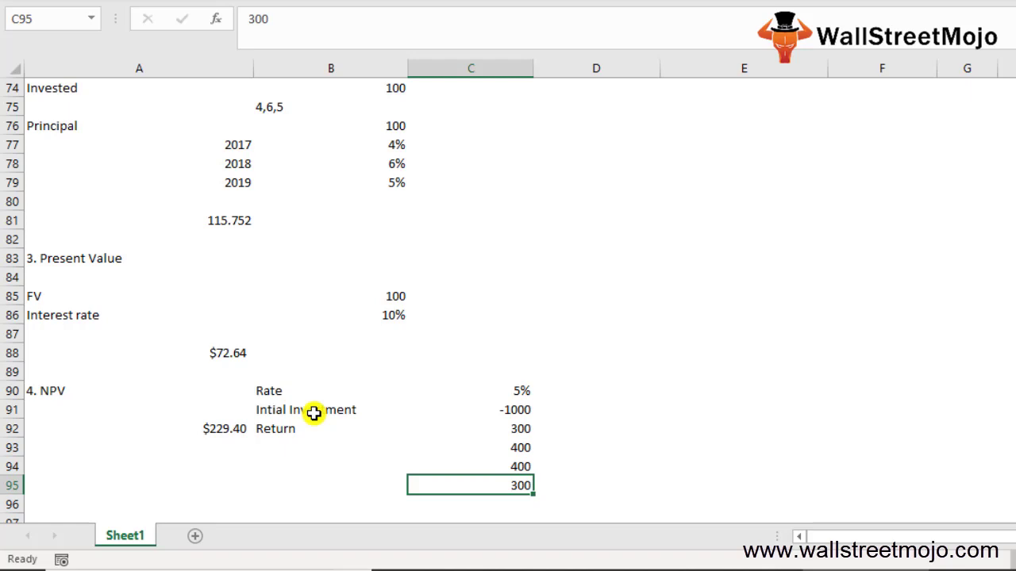
Step: Enter the section heading "5. XNPV" in cell A97, below the NPV example
{"action": "key", "text": "Left"}
{"action": "key", "text": "Left"}
{"action": "key", "text": "Down"}
{"action": "key", "text": "Down"}
{"action": "key", "text": "Down"}
{"action": "key", "text": "Down"}
{"action": "key", "text": "Down"}
{"action": "key", "text": "Down"}
{"action": "key", "text": "Down"}
{"action": "key", "text": "Down"}
{"action": "key", "text": "Down"}
{"action": "key", "text": "Down"}
{"action": "key", "text": "Down"}
{"action": "key", "text": "Down"}
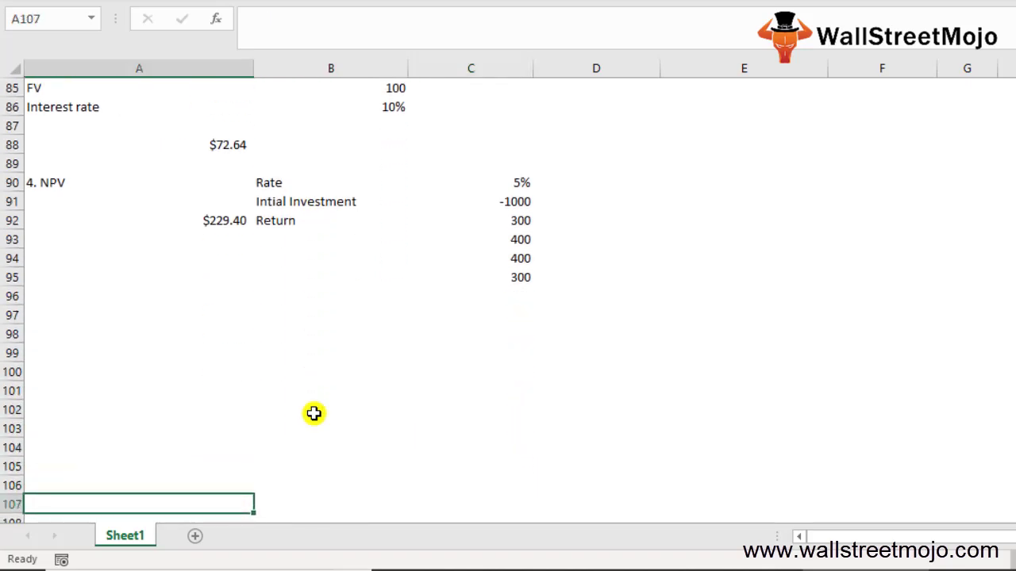
{"action": "key", "text": "Down"}
{"action": "key", "text": "Down"}
{"action": "key", "text": "Up"}
{"action": "key", "text": "Up"}
{"action": "key", "text": "Up"}
{"action": "key", "text": "Up"}
{"action": "key", "text": "Up"}
{"action": "key", "text": "Up"}
{"action": "key", "text": "Up"}
{"action": "key", "text": "Up"}
{"action": "key", "text": "Up"}
{"action": "key", "text": "Up"}
{"action": "key", "text": "Up"}
{"action": "key", "text": "Up"}
{"action": "key", "text": "Up"}
{"action": "key", "text": "Down"}
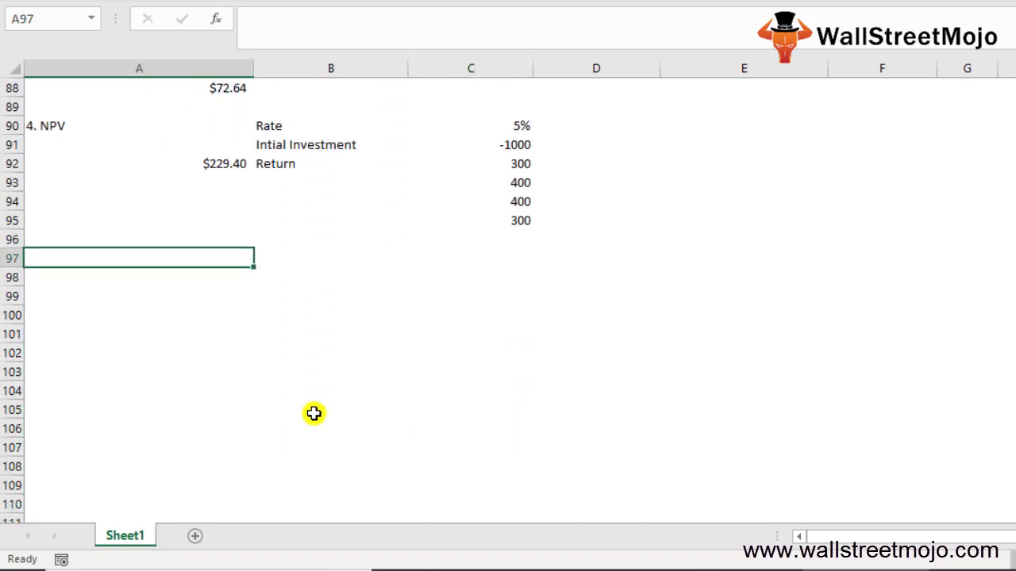
{"action": "type", "text": "5. XNP"}
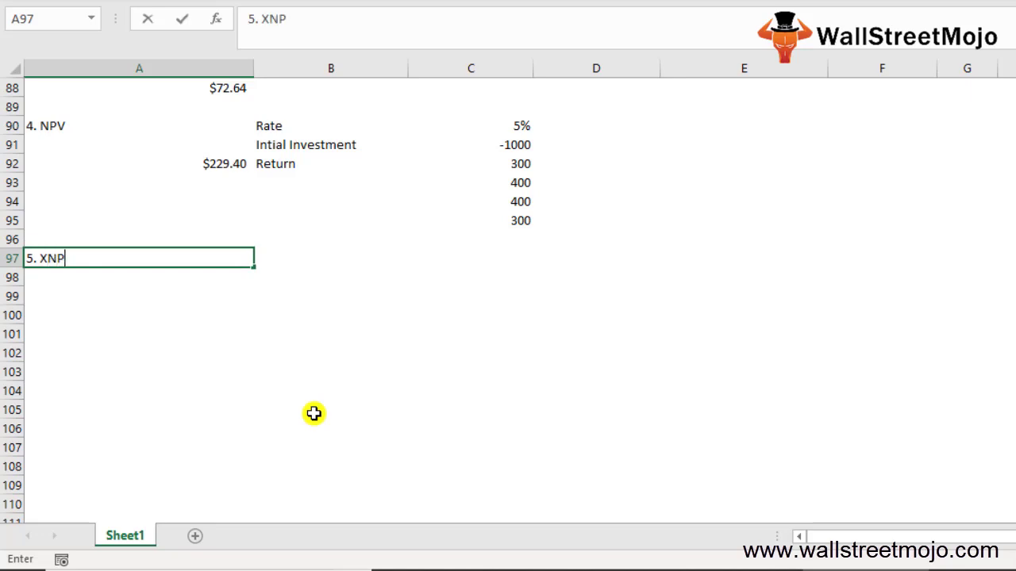
{"action": "type", "text": "V"}
{"action": "key", "text": "Return"}
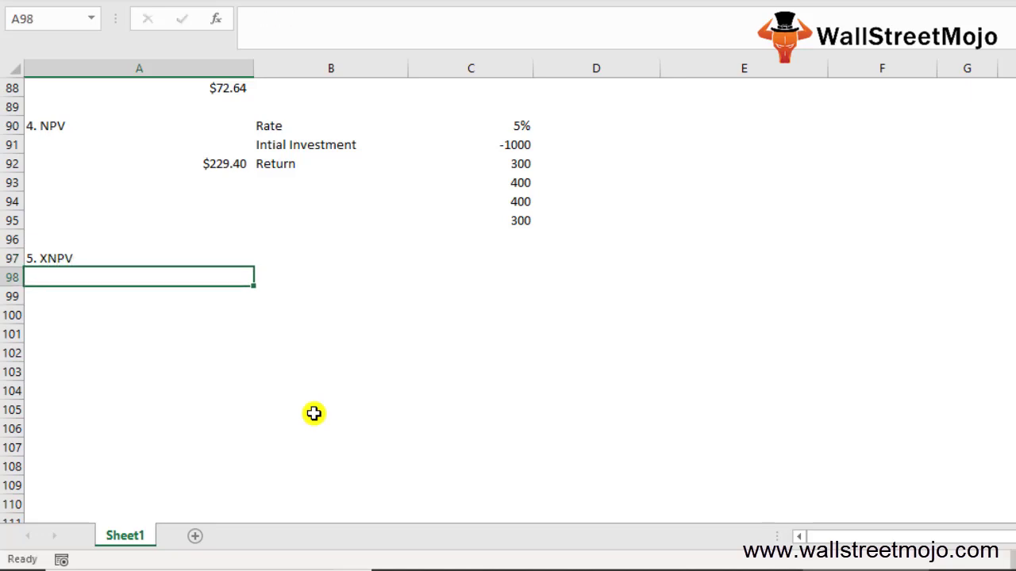
Step: Add the note "Not periodic in nature" in cell A99 under the XNPV heading
{"action": "key", "text": "Down"}
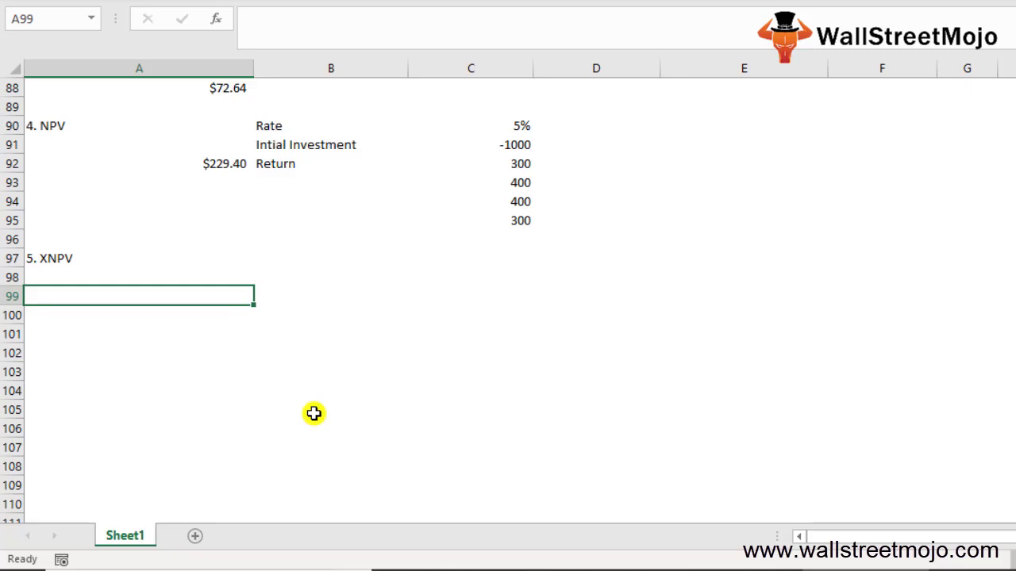
{"action": "type", "text": "Not per"}
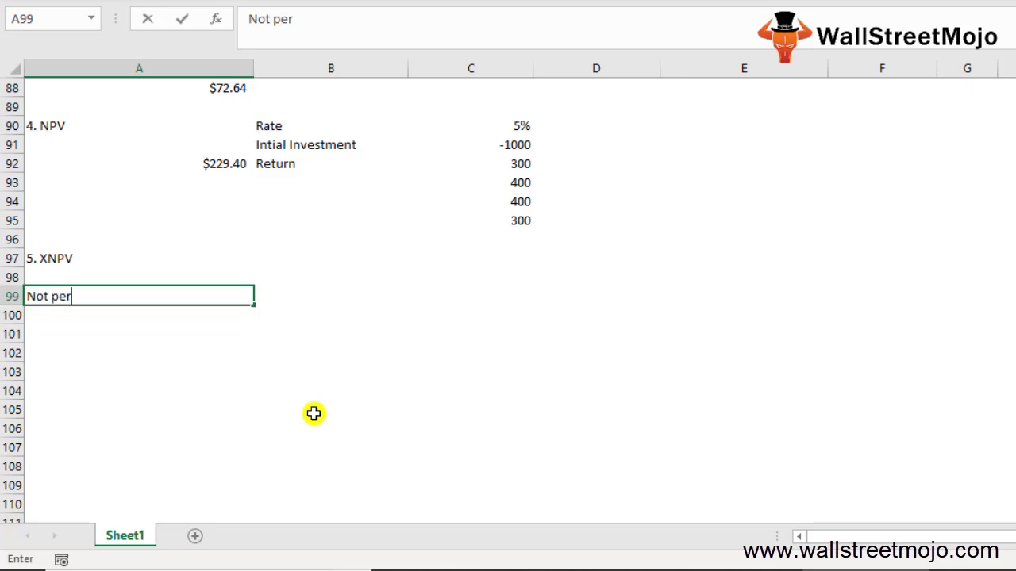
{"action": "type", "text": "iodic in nature"}
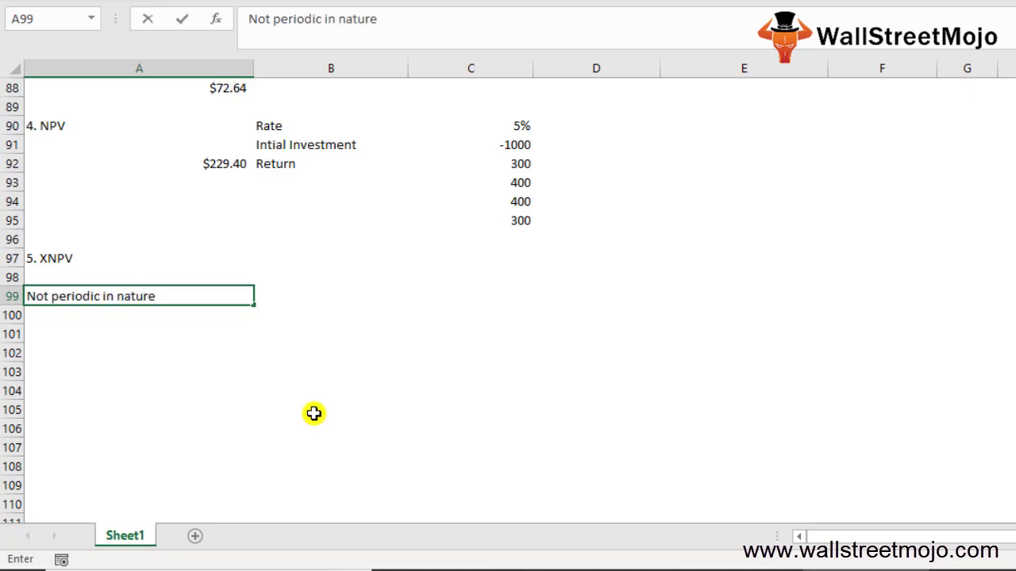
{"action": "key", "text": "Return"}
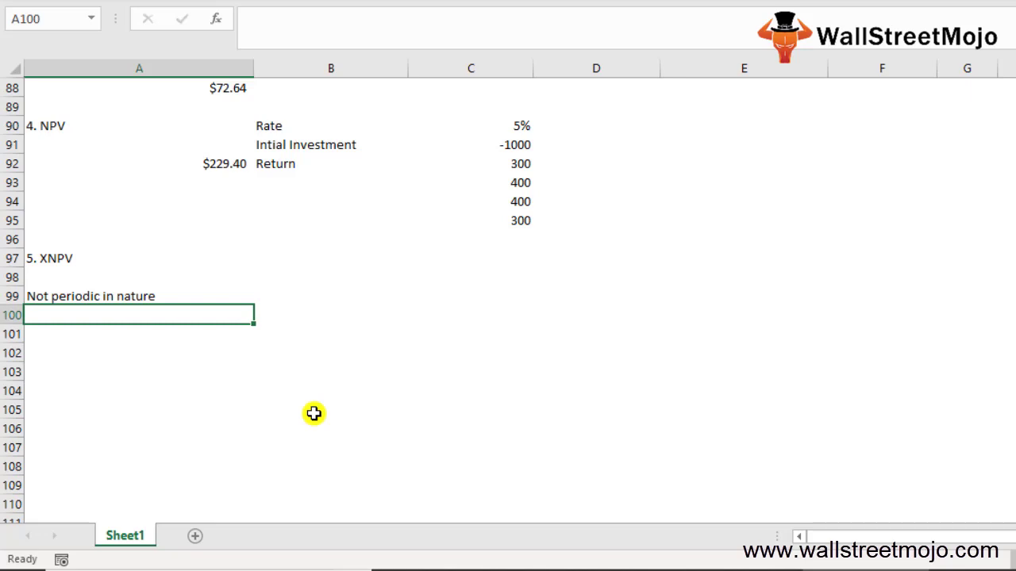
{"action": "key", "text": "Return"}
{"action": "type", "text": "=x"}
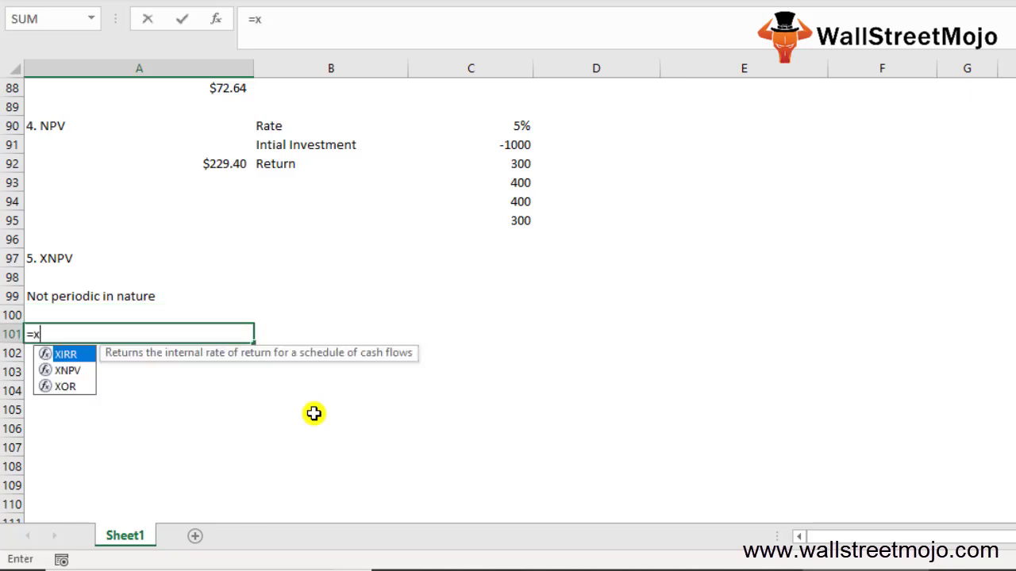
{"action": "type", "text": "np"}
{"action": "key", "text": "Tab"}
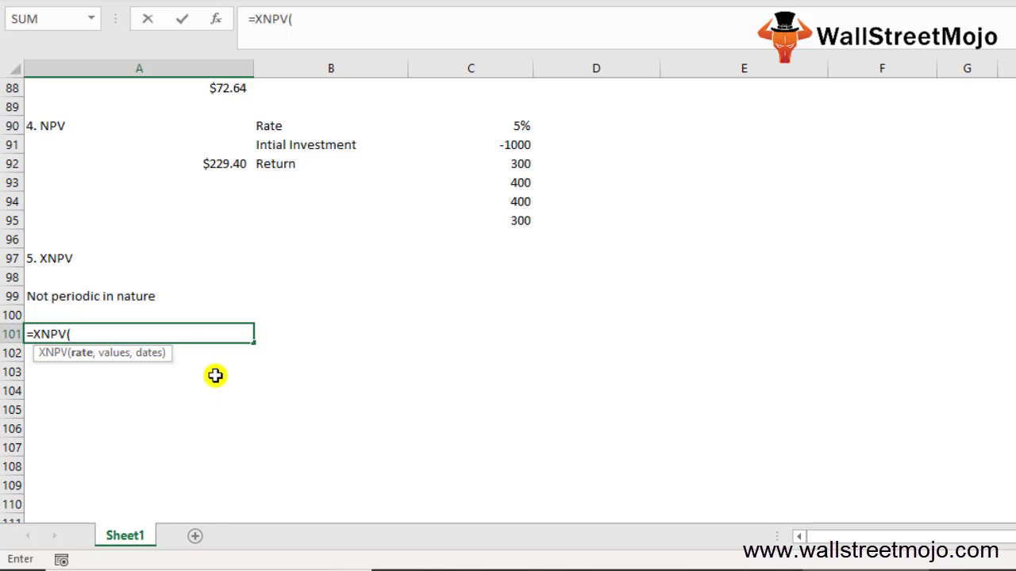
{"action": "key", "text": "Up"}
{"action": "key", "text": "Up"}
{"action": "key", "text": "Up"}
{"action": "key", "text": "Up"}
{"action": "key", "text": "Up"}
{"action": "key", "text": "Up"}
{"action": "key", "text": "Up"}
{"action": "key", "text": "Up"}
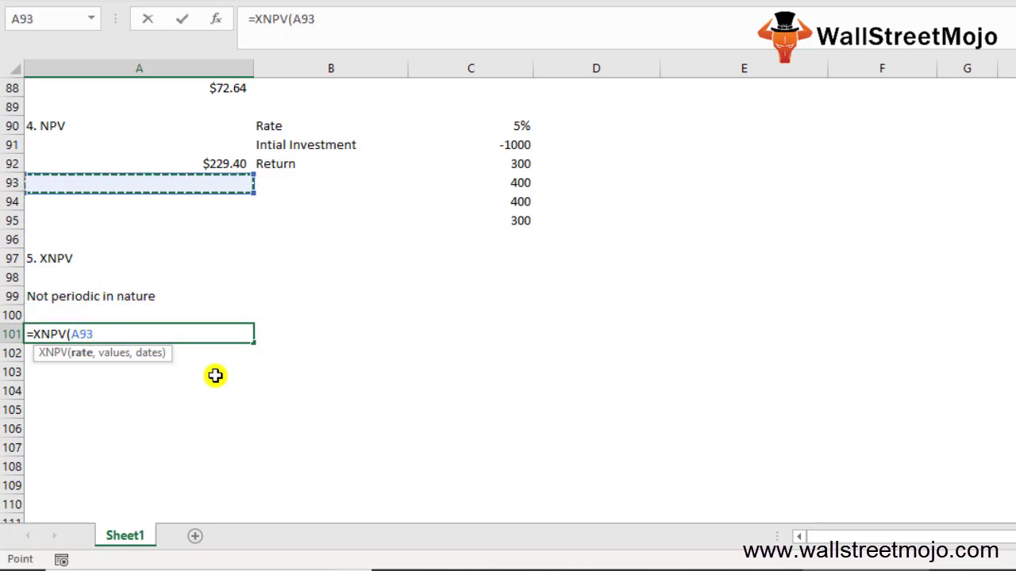
{"action": "key", "text": "Up"}
{"action": "key", "text": "Up"}
{"action": "key", "text": "Up"}
{"action": "key", "text": "Right"}
{"action": "key", "text": "Right"}
{"action": "type", "text": ","}
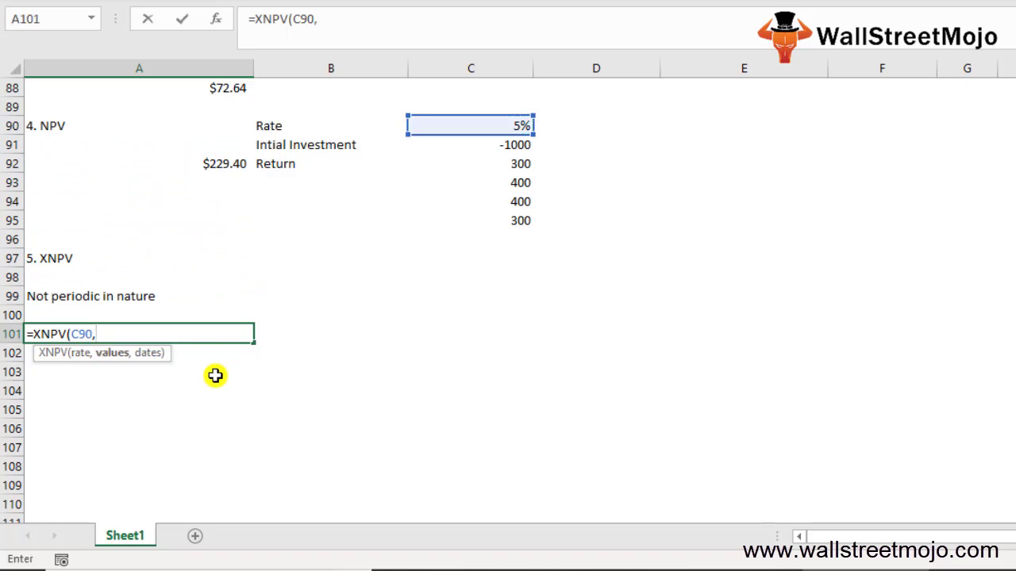
{"action": "left_click", "coordinate": [480, 143]}
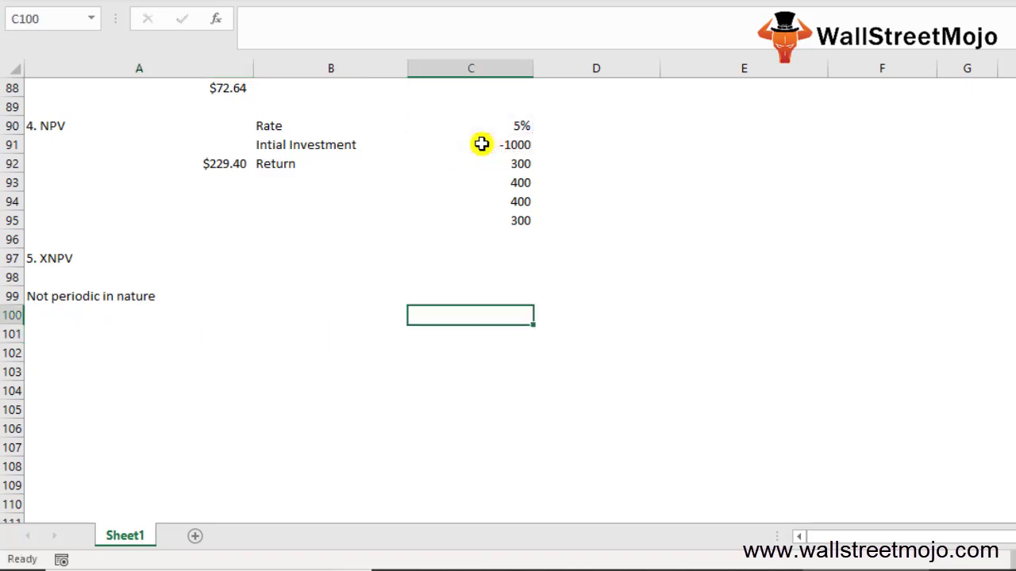
{"action": "key", "text": "Up"}
{"action": "key", "text": "Up"}
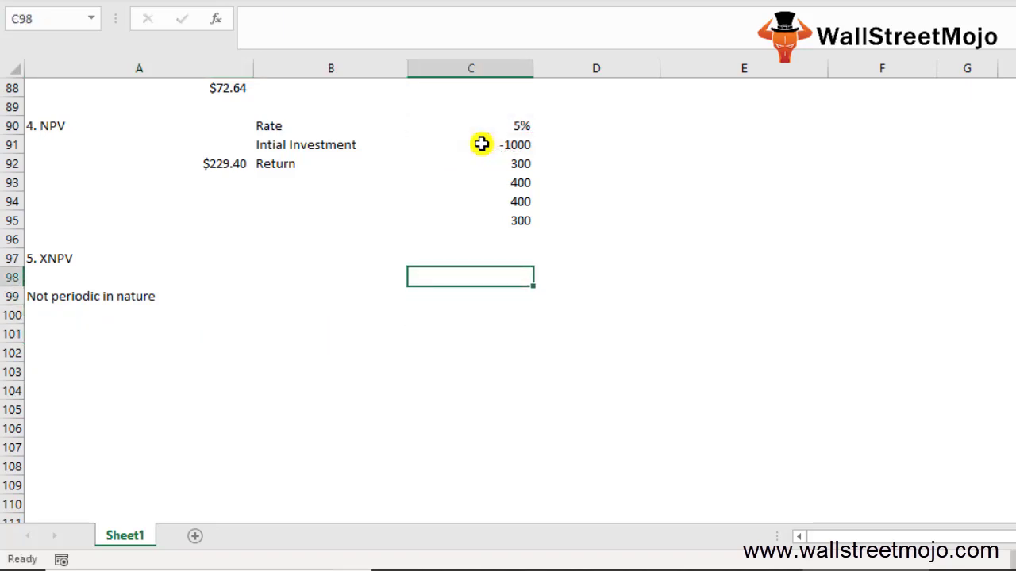
Step: Enter the date 1/12/2012 in cell D91 beside the initial investment
{"action": "key", "text": "Up"}
{"action": "key", "text": "Up"}
{"action": "key", "text": "Up"}
{"action": "key", "text": "Up"}
{"action": "key", "text": "Up"}
{"action": "key", "text": "Up"}
{"action": "key", "text": "Up"}
{"action": "key", "text": "Right"}
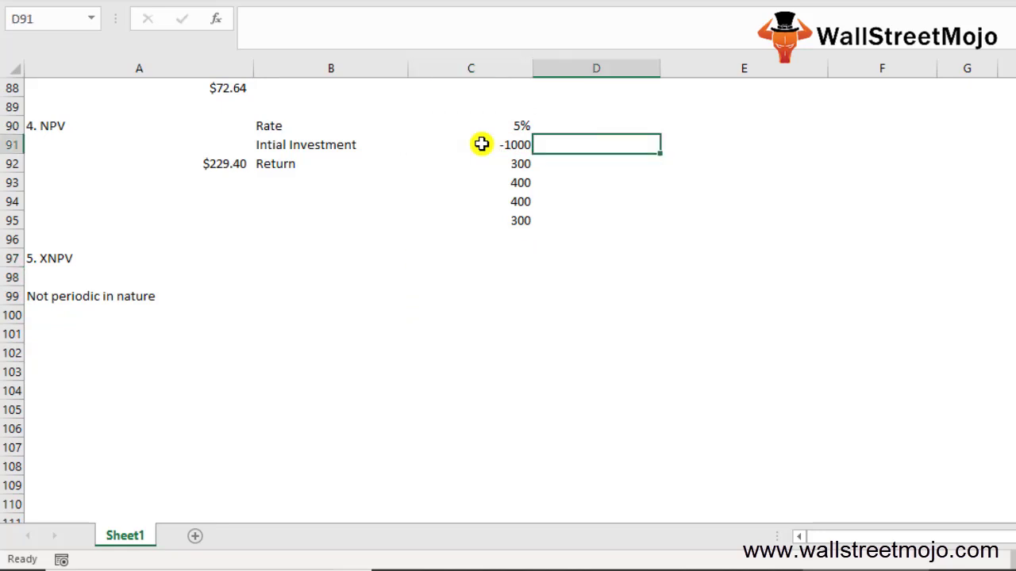
{"action": "type", "text": "1/1"}
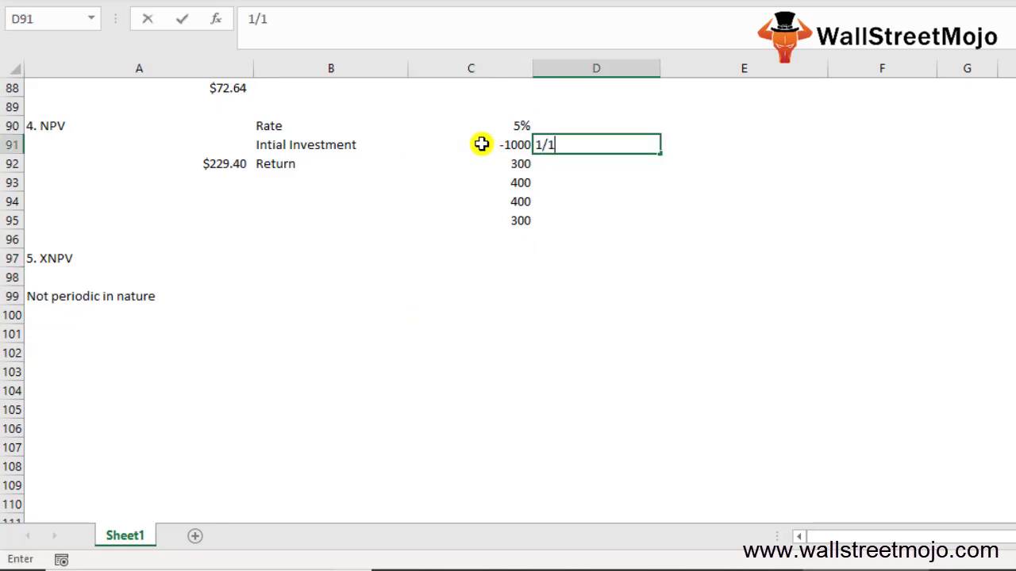
{"action": "type", "text": "2/2012"}
{"action": "key", "text": "Return"}
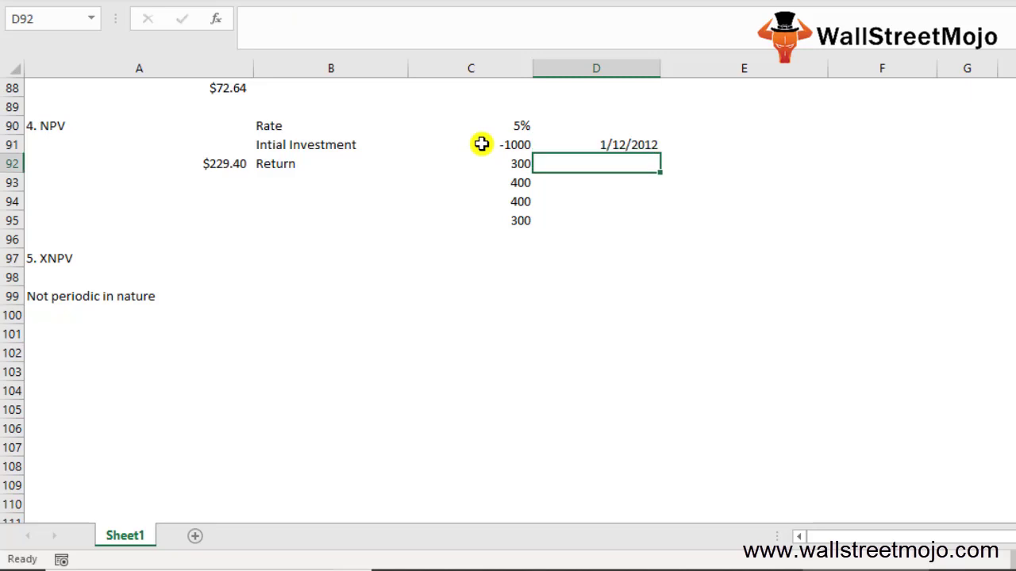
Step: Try to derive the next date in D92 with the formula =D91+1, and clear that cell
{"action": "type", "text": "="}
{"action": "key", "text": "Up"}
{"action": "type", "text": "+"}
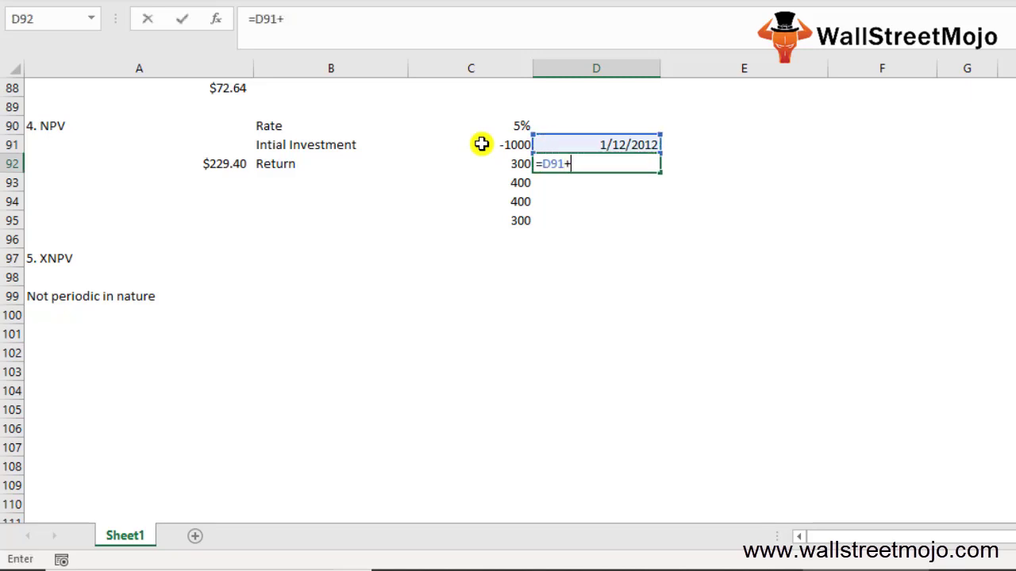
{"action": "type", "text": "1"}
{"action": "key", "text": "Return"}
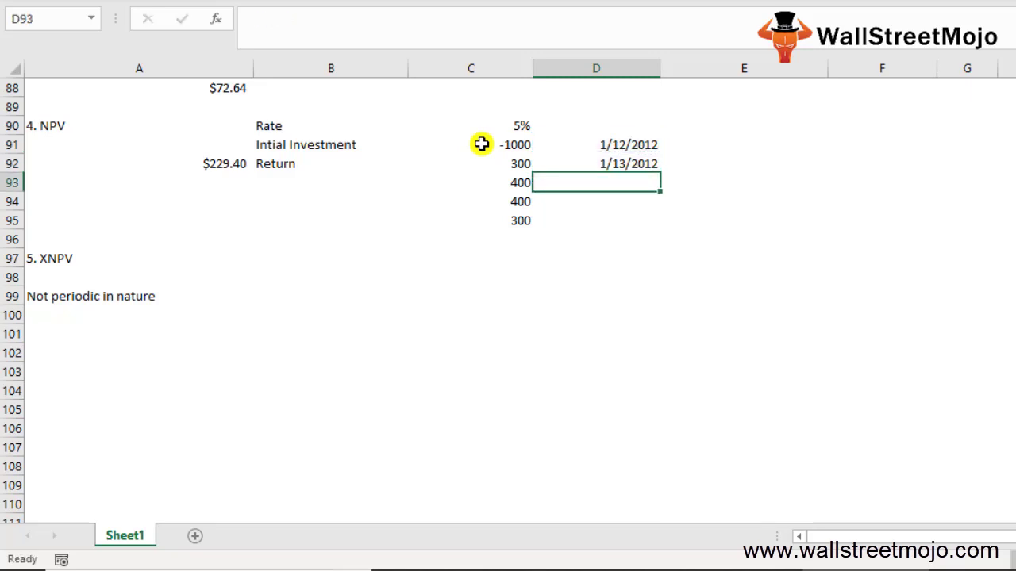
{"action": "key", "text": "Up"}
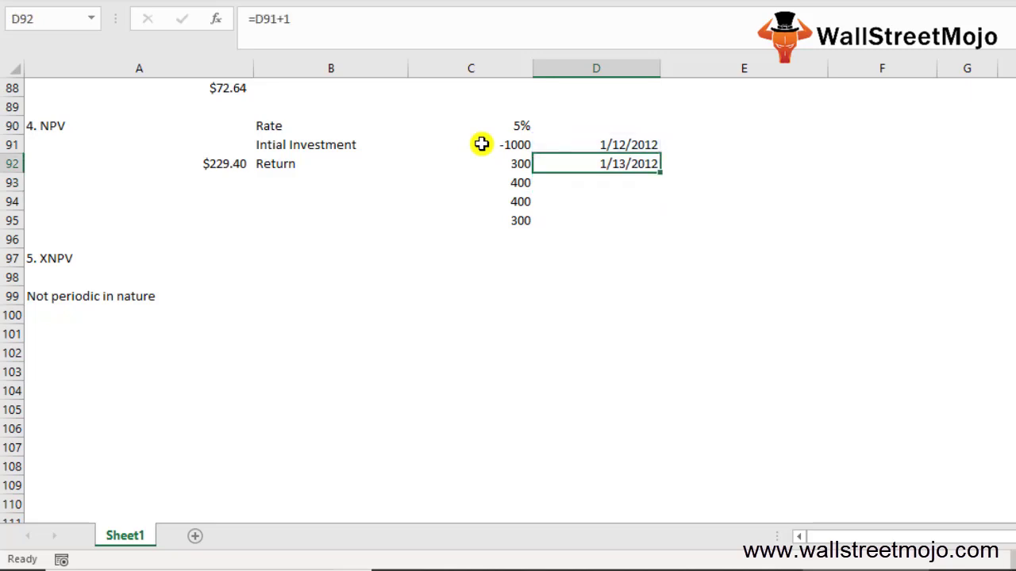
{"action": "key", "text": "Delete"}
Step: Fill the date in D91 down through D95 so every cash flow has the same date
{"action": "key", "text": "Up"}
{"action": "key", "text": "shift+Down"}
{"action": "key", "text": "shift+Down"}
{"action": "key", "text": "shift+Down"}
{"action": "key", "text": "shift+Down"}
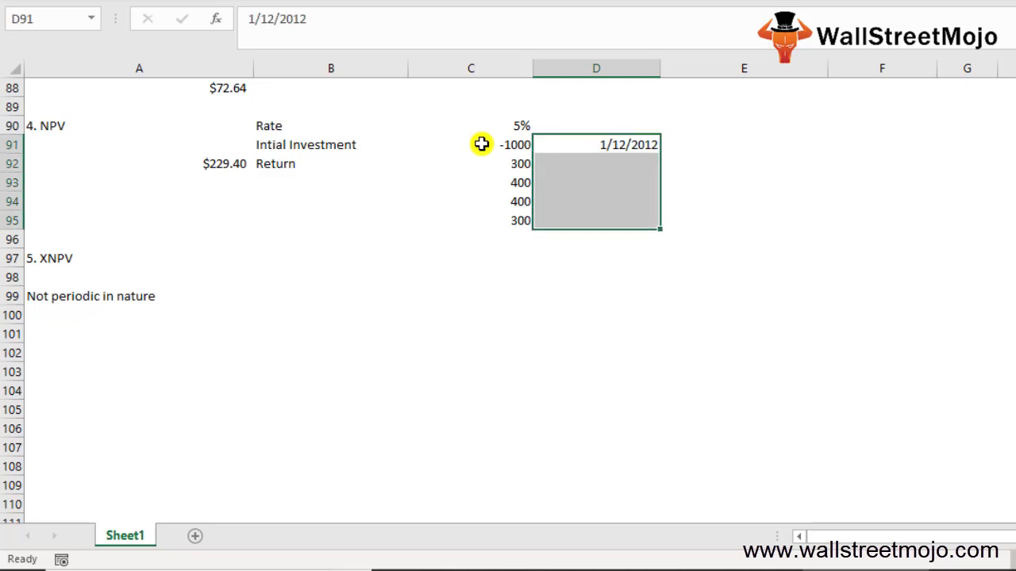
{"action": "key", "text": "ctrl+d"}
Step: Change the years of the dates in D92 to D95 to 2013, 2014, 2015 and 2016 respectively
{"action": "key", "text": "Down"}
{"action": "key", "text": "Up"}
{"action": "key", "text": "Down"}
{"action": "key", "text": "F2"}
{"action": "key", "text": "BackSpace"}
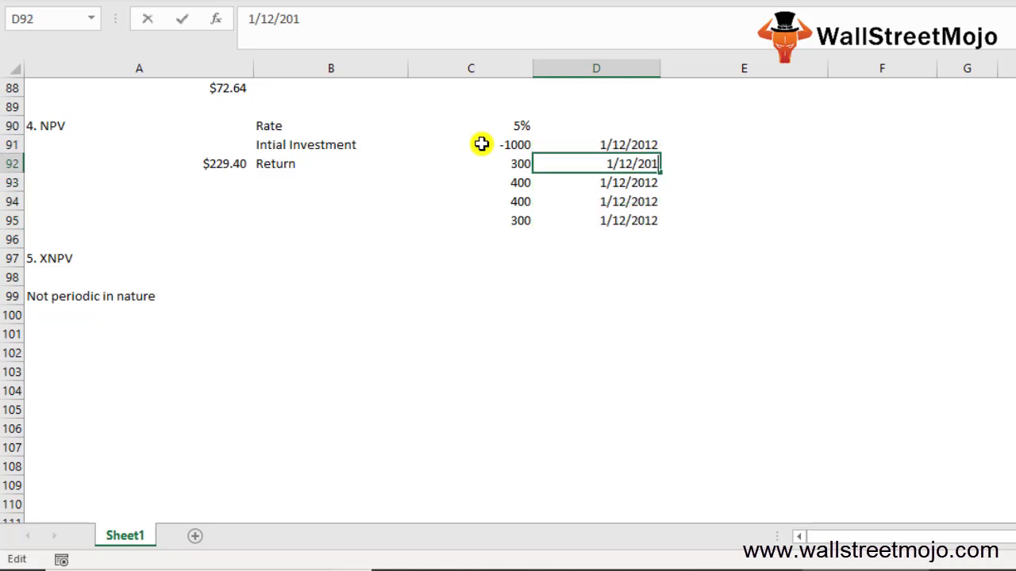
{"action": "type", "text": "3"}
{"action": "key", "text": "Return"}
{"action": "key", "text": "F2"}
{"action": "key", "text": "BackSpace"}
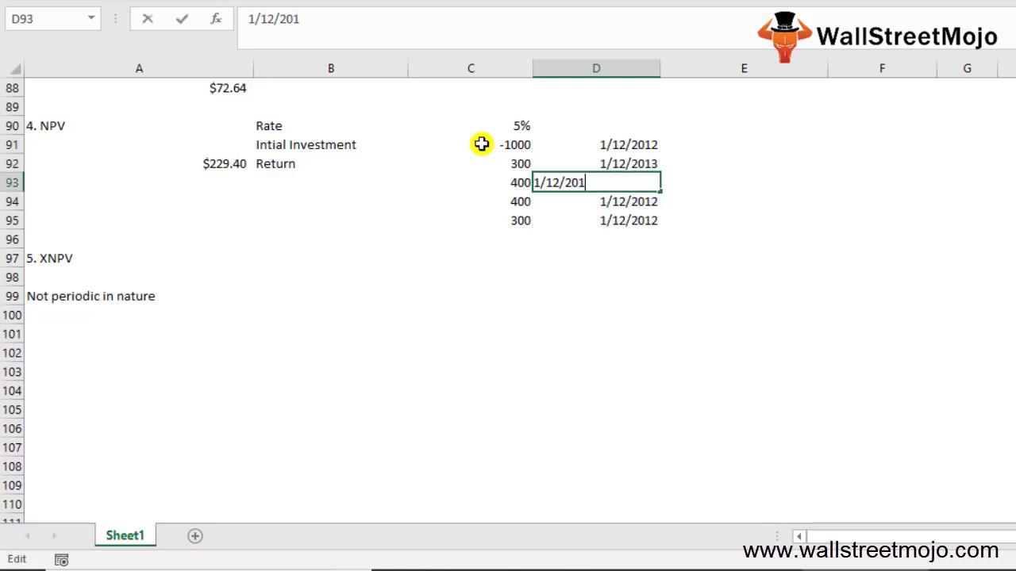
{"action": "type", "text": "4"}
{"action": "key", "text": "Return"}
{"action": "key", "text": "F2"}
{"action": "key", "text": "BackSpace"}
{"action": "type", "text": "5"}
{"action": "key", "text": "Return"}
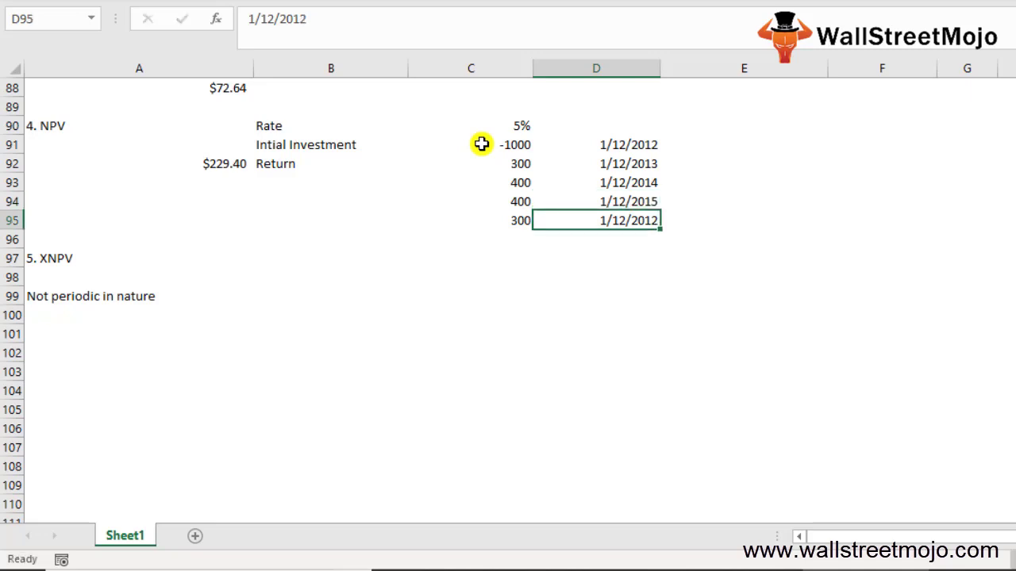
{"action": "key", "text": "F2"}
{"action": "key", "text": "BackSpace"}
{"action": "type", "text": "6"}
{"action": "key", "text": "Return"}
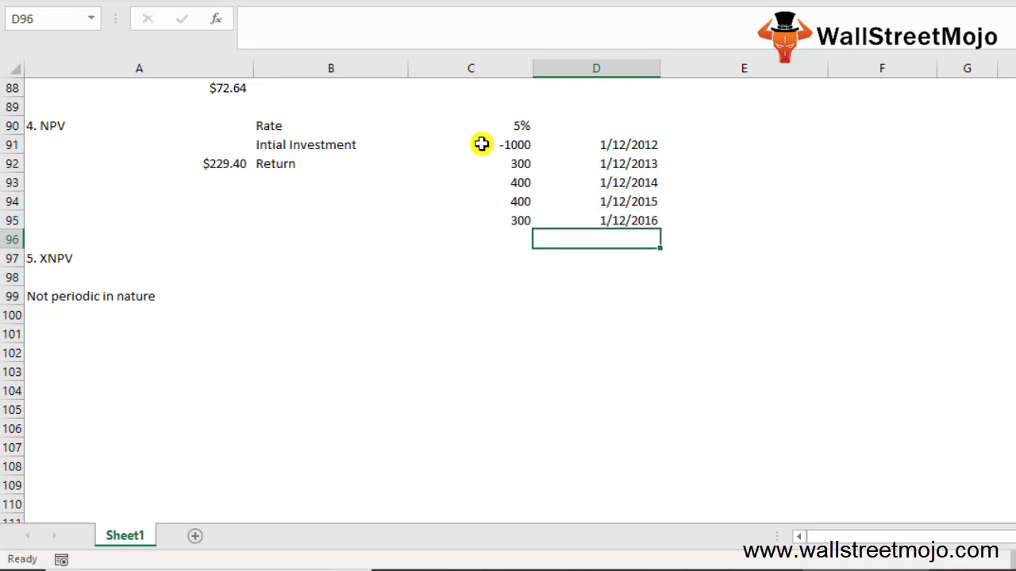
Step: Start an XNPV formula in cell A100 with the rate in C90 as its first argument
{"action": "key", "text": "Down"}
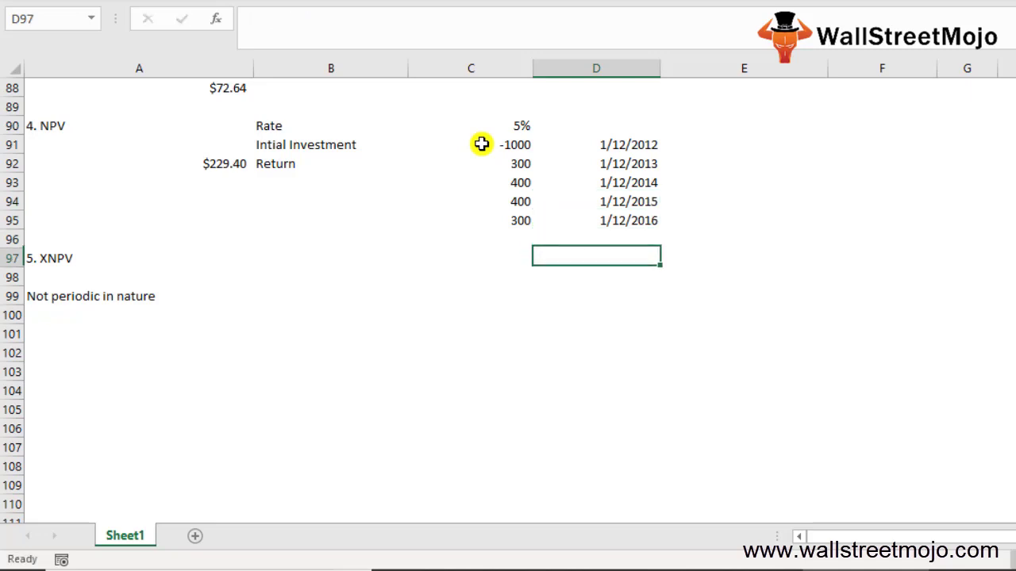
{"action": "key", "text": "Down"}
{"action": "key", "text": "Left"}
{"action": "key", "text": "Left"}
{"action": "key", "text": "Left"}
{"action": "key", "text": "Down"}
{"action": "key", "text": "Down"}
{"action": "type", "text": "=xnpv"}
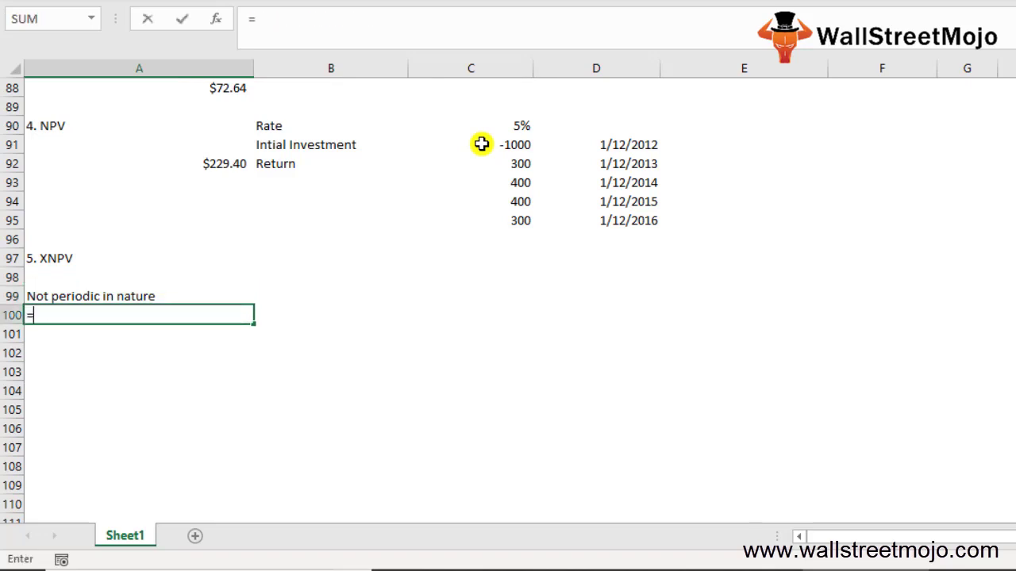
{"action": "key", "text": "Tab"}
{"action": "key", "text": "Up"}
{"action": "key", "text": "Up"}
{"action": "key", "text": "Up"}
{"action": "key", "text": "Up"}
{"action": "key", "text": "Up"}
{"action": "key", "text": "Up"}
{"action": "key", "text": "Up"}
{"action": "key", "text": "Up"}
{"action": "key", "text": "Up"}
{"action": "key", "text": "Up"}
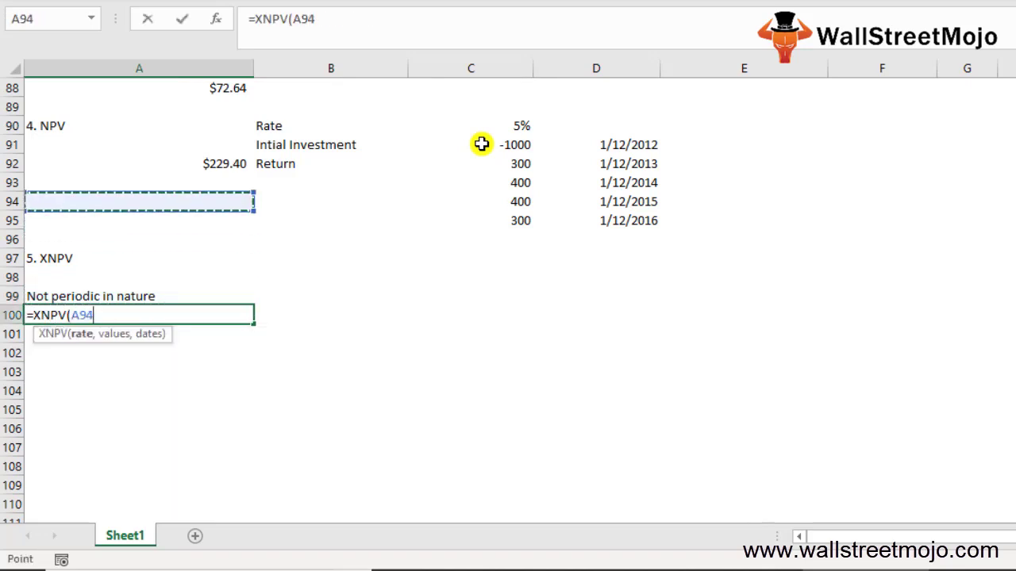
{"action": "key", "text": "Right"}
{"action": "key", "text": "Right"}
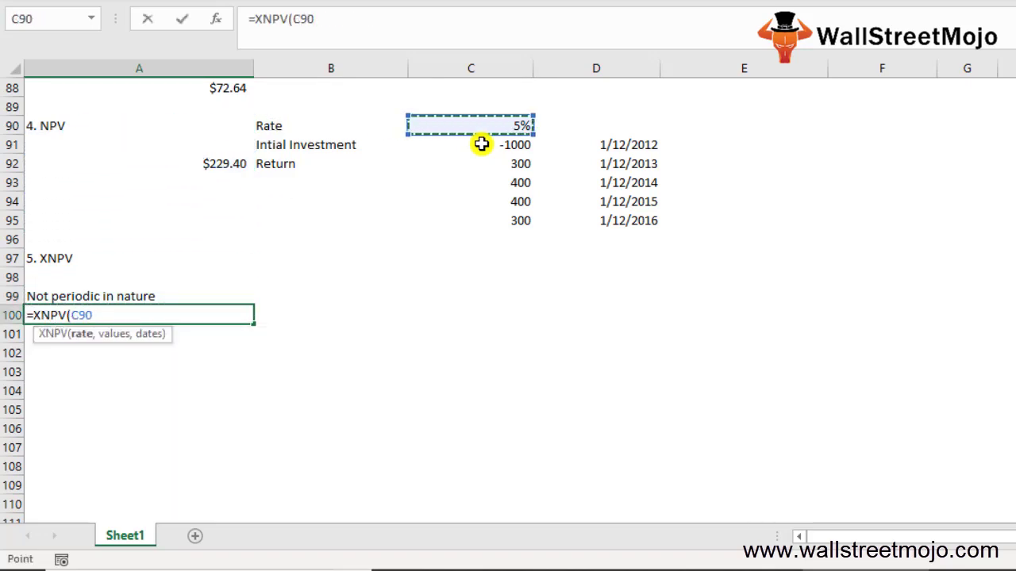
Step: Add the cash flows C91:C95 as the values argument of the XNPV formula
{"action": "type", "text": ","}
{"action": "key", "text": "Down"}
{"action": "key", "text": "Right"}
{"action": "key", "text": "Up"}
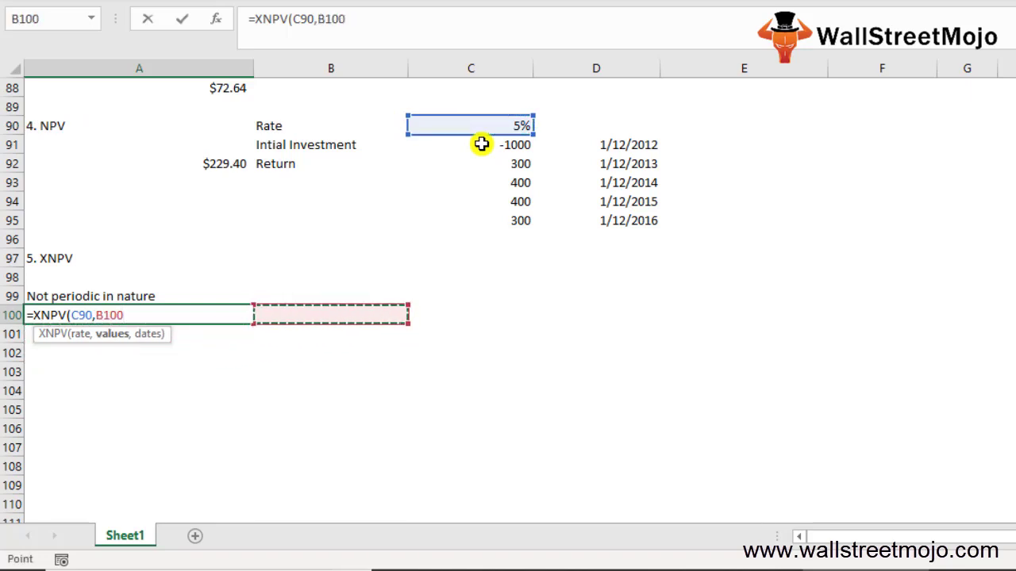
{"action": "key", "text": "Up"}
{"action": "key", "text": "Up"}
{"action": "key", "text": "Up"}
{"action": "key", "text": "Up"}
{"action": "key", "text": "Up"}
{"action": "key", "text": "Up"}
{"action": "key", "text": "Up"}
{"action": "key", "text": "Up"}
{"action": "key", "text": "Up"}
{"action": "key", "text": "Up"}
{"action": "key", "text": "Right"}
{"action": "key", "text": "Down"}
{"action": "key", "text": "shift+Down"}
{"action": "key", "text": "shift+Down"}
{"action": "key", "text": "shift+Down"}
{"action": "key", "text": "shift+Down"}
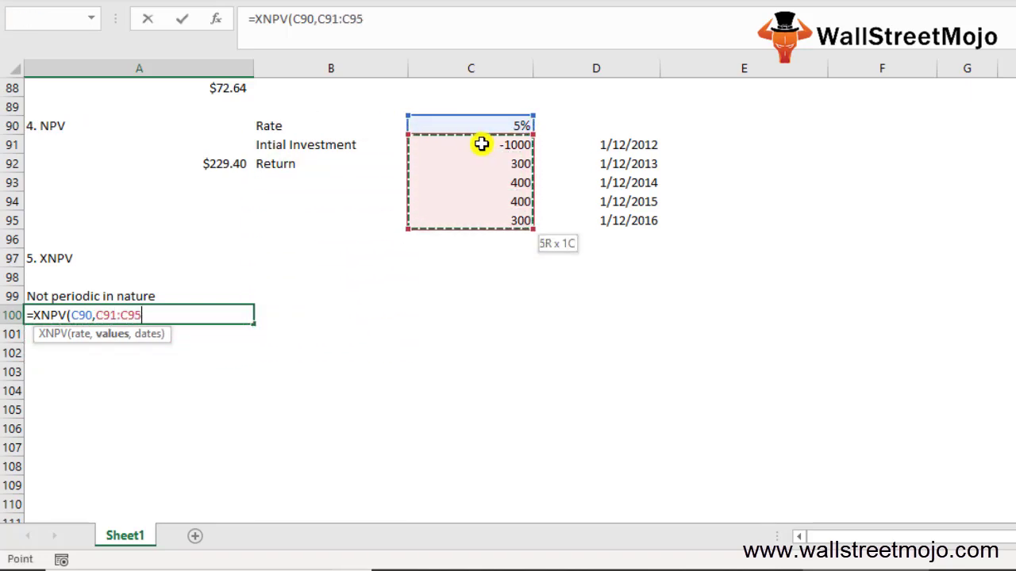
Step: Complete the XNPV formula in A100 with the dates D91:D95 as its last argument
{"action": "type", "text": ","}
{"action": "key", "text": "Up"}
{"action": "key", "text": "Up"}
{"action": "key", "text": "Up"}
{"action": "key", "text": "Up"}
{"action": "key", "text": "Up"}
{"action": "key", "text": "Up"}
{"action": "key", "text": "Up"}
{"action": "key", "text": "Up"}
{"action": "key", "text": "Up"}
{"action": "key", "text": "Up"}
{"action": "key", "text": "Up"}
{"action": "key", "text": "Right"}
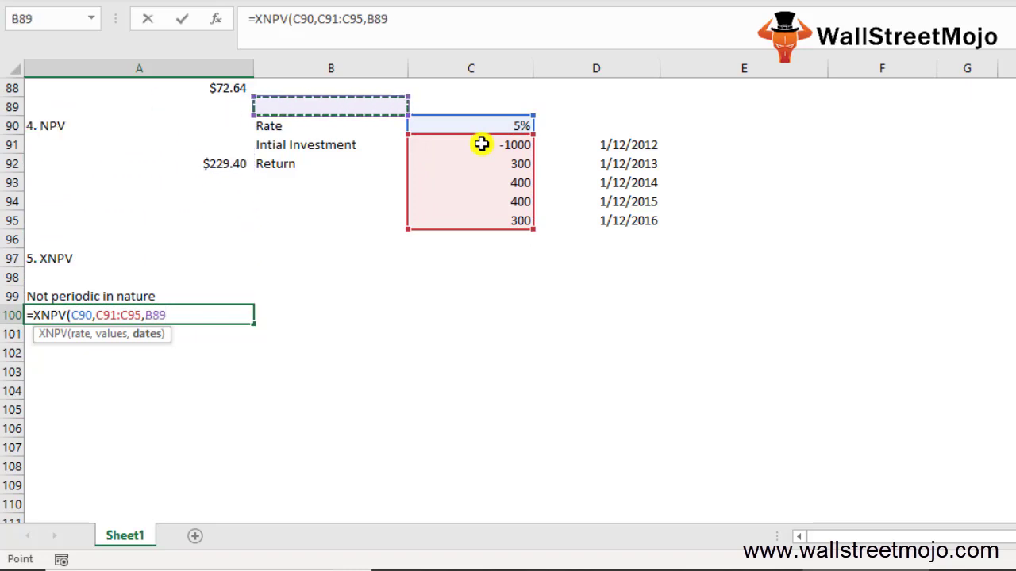
{"action": "key", "text": "Right"}
{"action": "key", "text": "Right"}
{"action": "key", "text": "Down"}
{"action": "key", "text": "Down"}
{"action": "key", "text": "shift+Down"}
{"action": "key", "text": "shift+Down"}
{"action": "key", "text": "shift+Down"}
{"action": "key", "text": "shift+Down"}
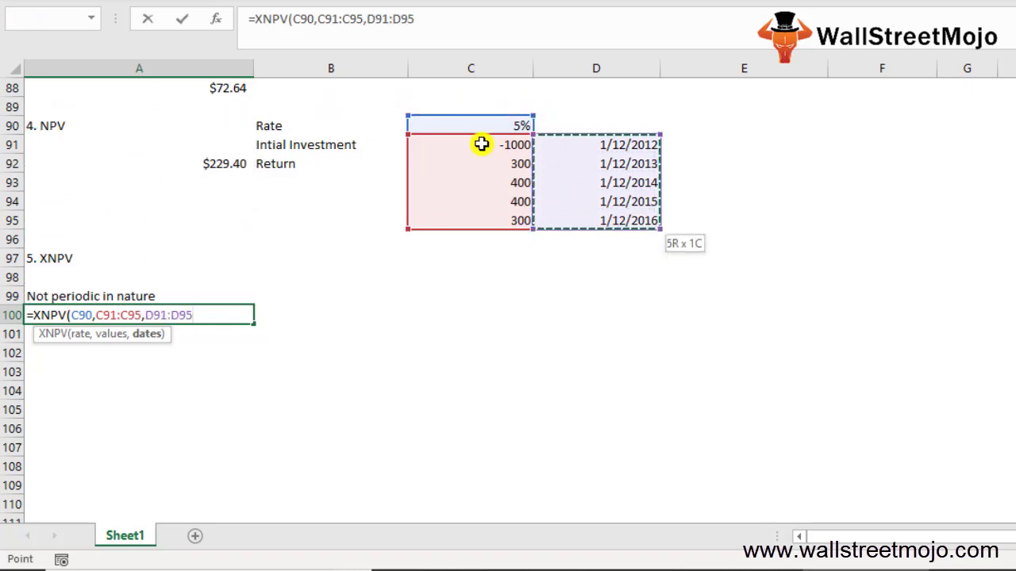
{"action": "type", "text": ")"}
{"action": "key", "text": "Return"}
{"action": "key", "text": "Up"}
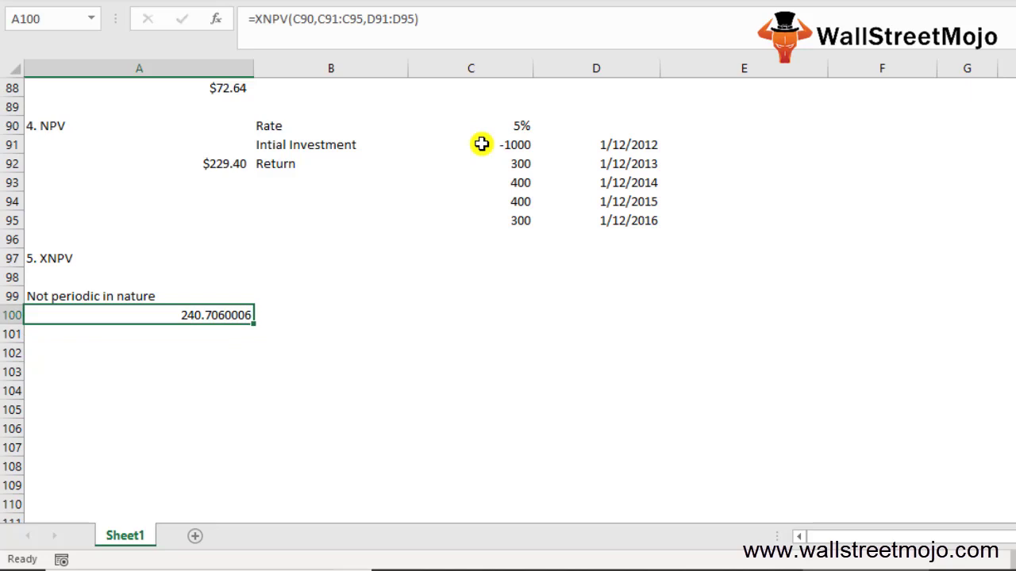
Step: Enter the section heading "6. PMT" in cell A102, below the XNPV example
{"action": "key", "text": "Down"}
{"action": "key", "text": "Down"}
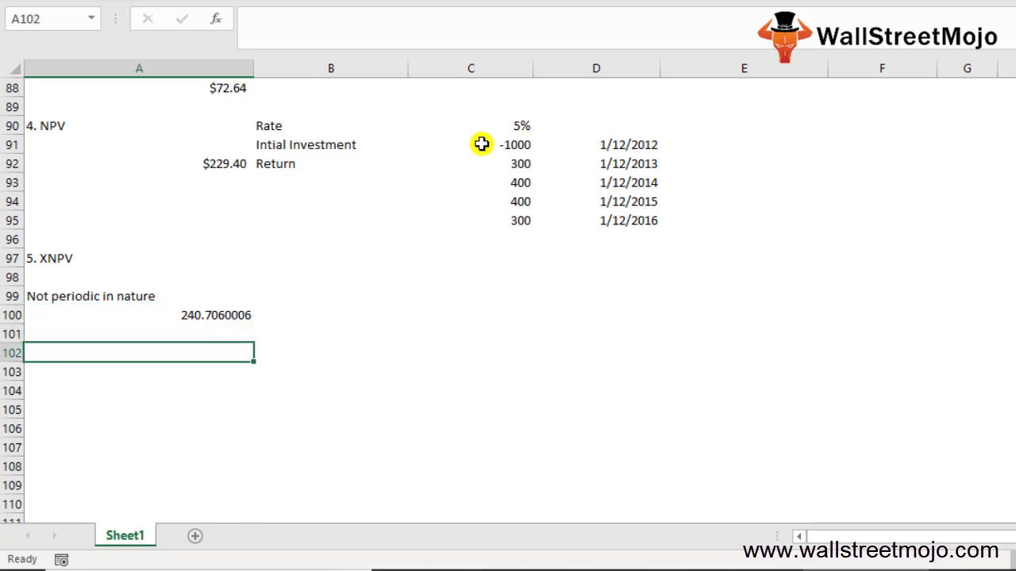
{"action": "type", "text": "6. PMT"}
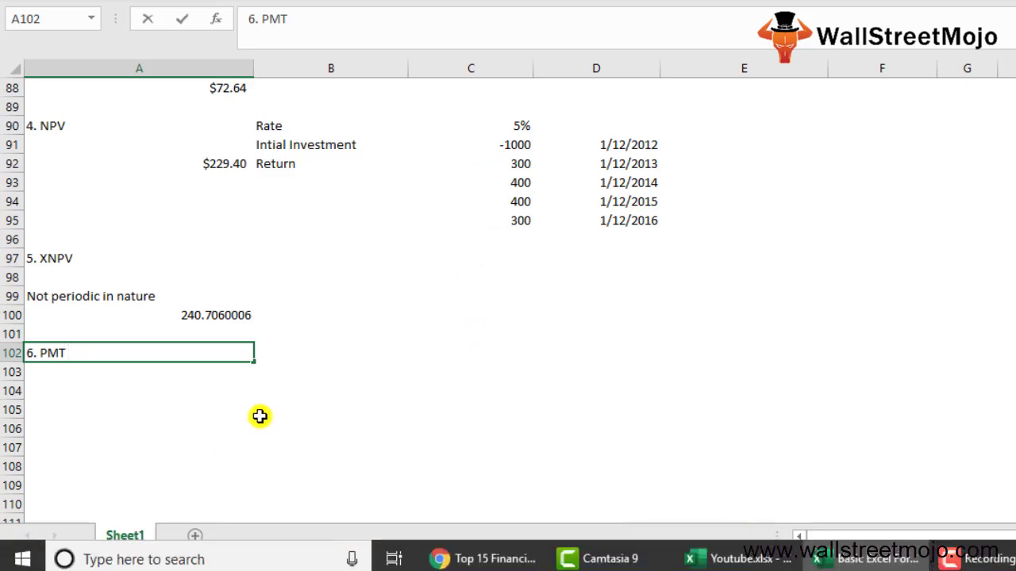
{"action": "key", "text": "Return"}
{"action": "key", "text": "Return"}
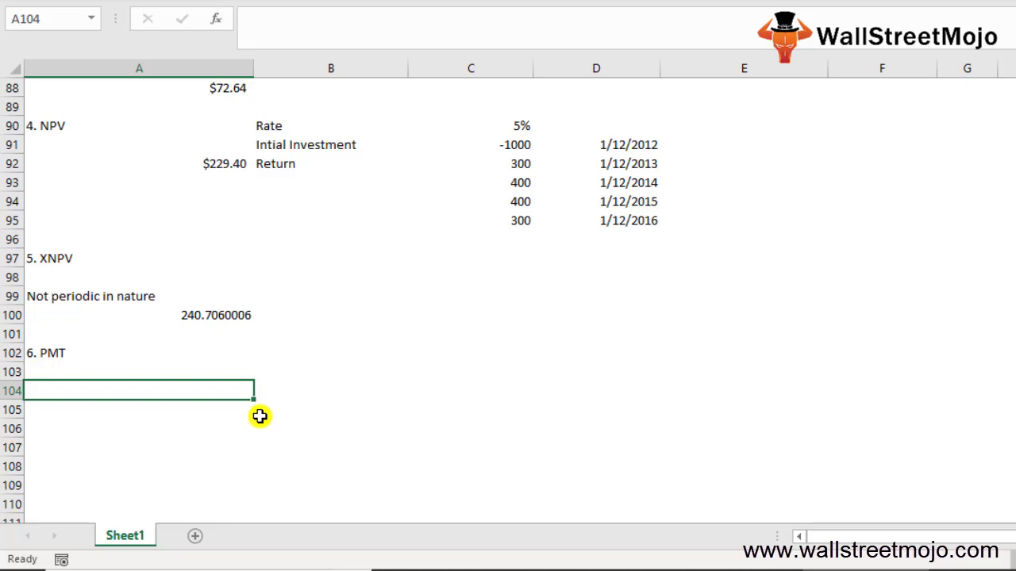
{"action": "type", "text": "=PMT"}
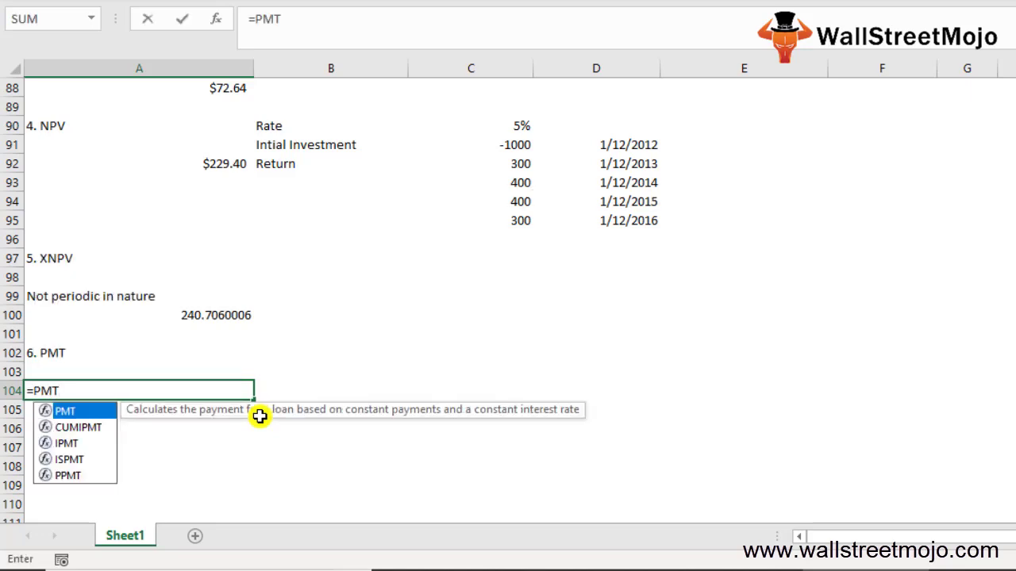
{"action": "key", "text": "Right"}
{"action": "key", "text": "Left"}
{"action": "type", "text": "="}
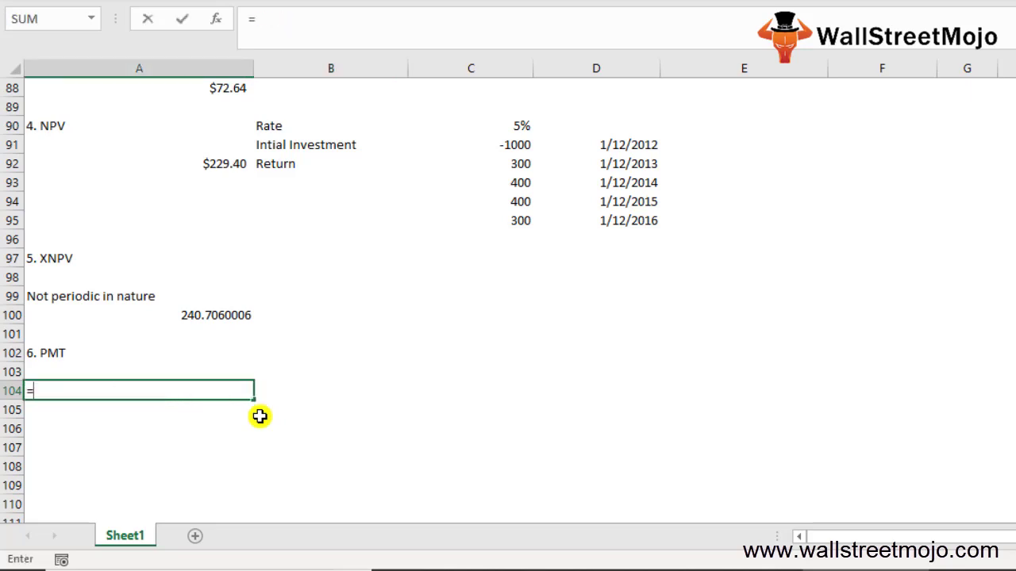
{"action": "type", "text": "PMT("}
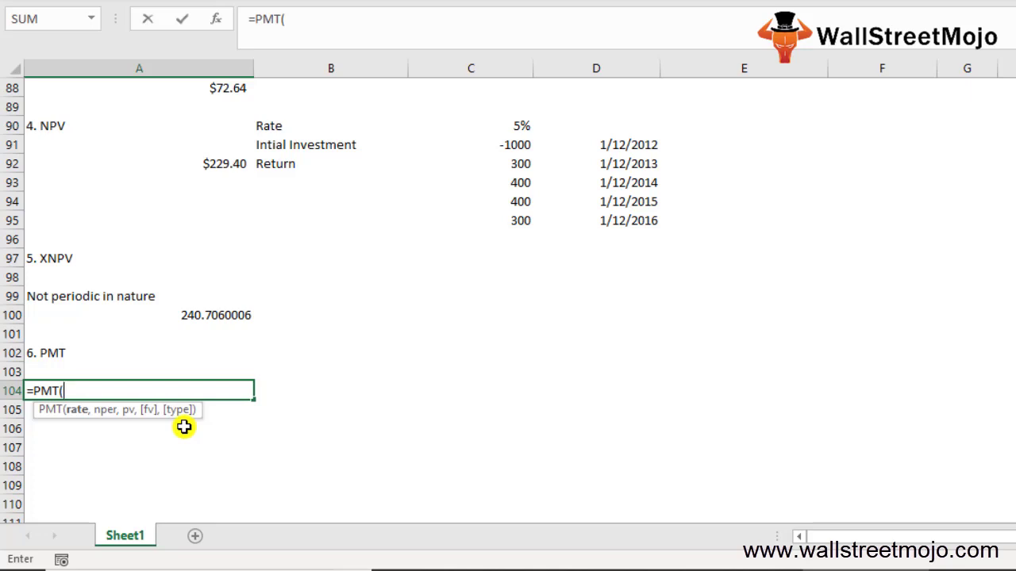
{"action": "key", "text": "BackSpace"}
{"action": "type", "text": "q"}
{"action": "key", "text": "Return"}
{"action": "key", "text": "Up"}
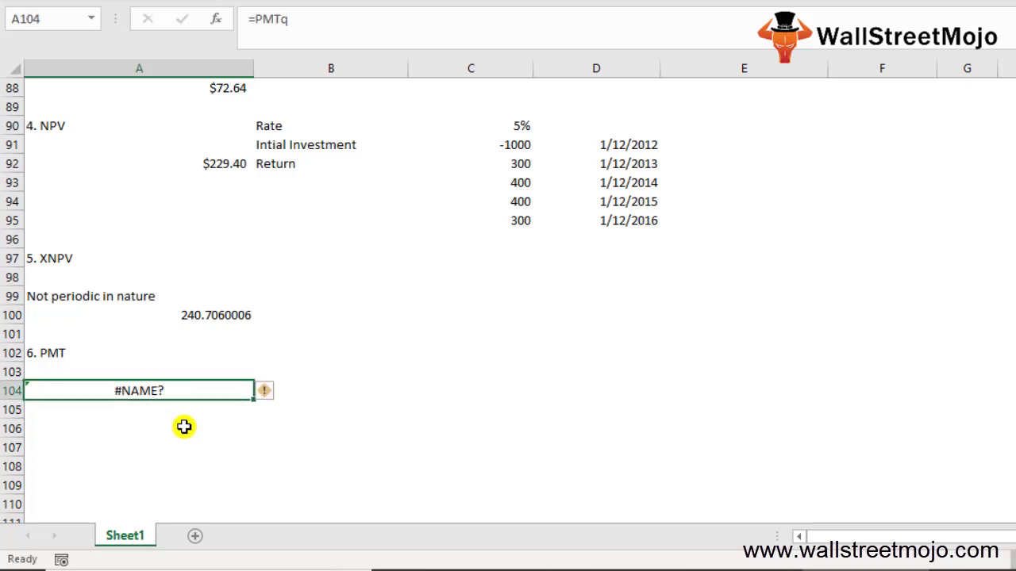
{"action": "key", "text": "Delete"}
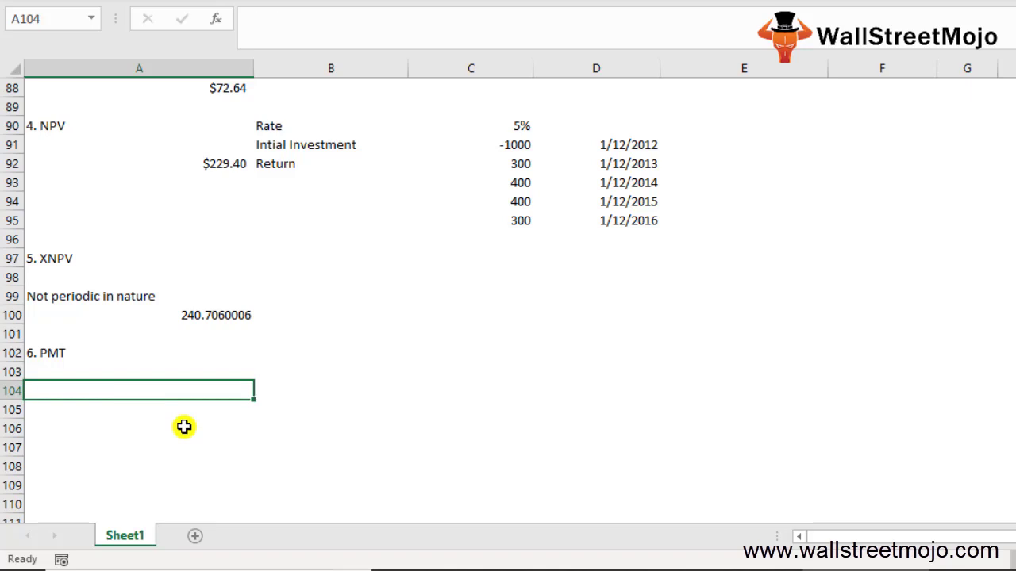
Step: Start a PMT formula in cell A104 with the rate in B64 as its first argument
{"action": "type", "text": "=pm"}
{"action": "key", "text": "Tab"}
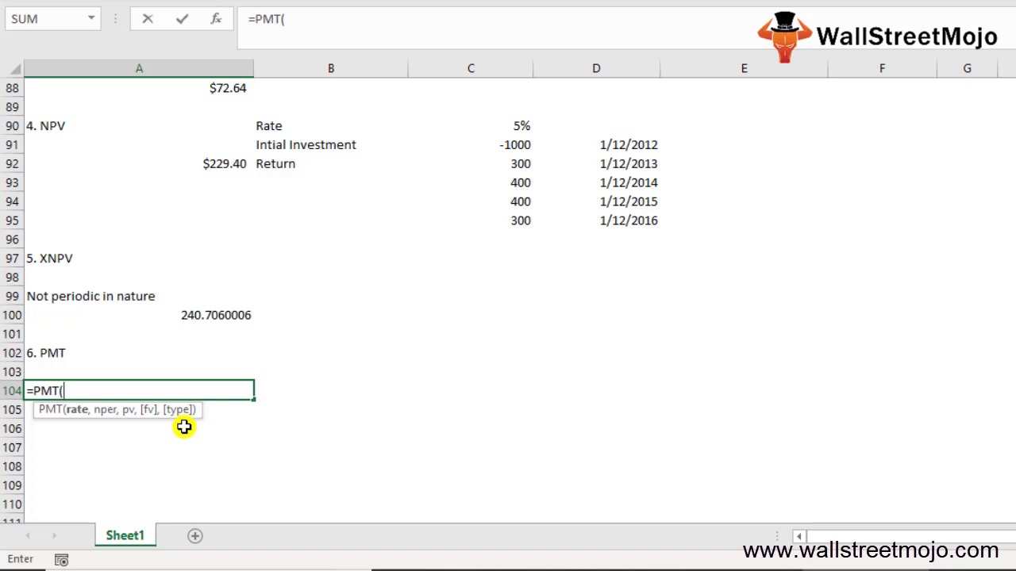
{"action": "key", "text": "Up"}
{"action": "key", "text": "Up"}
{"action": "key", "text": "Up"}
{"action": "key", "text": "Up"}
{"action": "key", "text": "Up"}
{"action": "key", "text": "Up"}
{"action": "key", "text": "Up"}
{"action": "key", "text": "Up"}
{"action": "key", "text": "Up"}
{"action": "key", "text": "Up"}
{"action": "key", "text": "Up"}
{"action": "key", "text": "Up"}
{"action": "key", "text": "Up"}
{"action": "key", "text": "Up"}
{"action": "key", "text": "Up"}
{"action": "key", "text": "Up"}
{"action": "key", "text": "Up"}
{"action": "key", "text": "Up"}
{"action": "key", "text": "Up"}
{"action": "key", "text": "Up"}
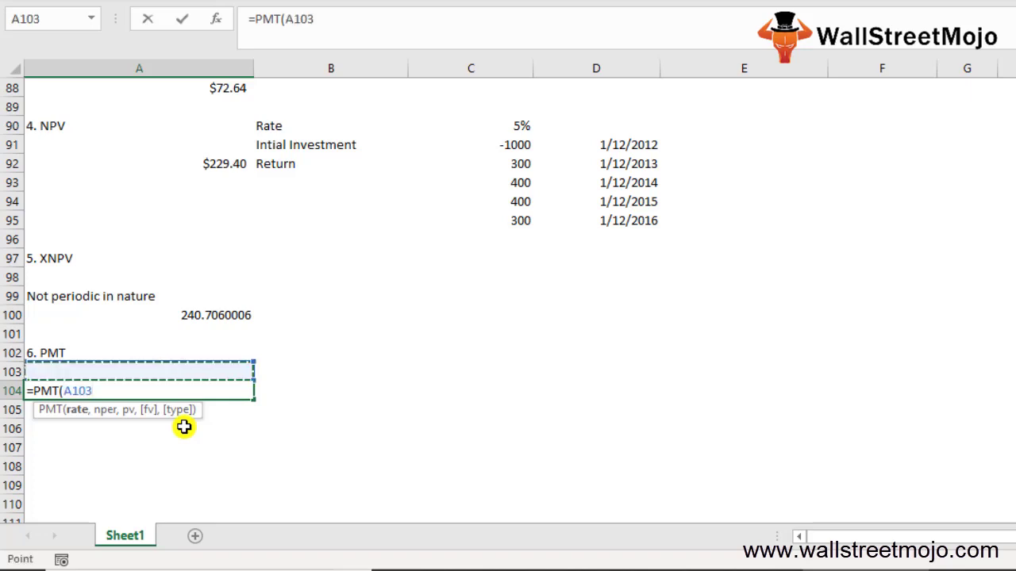
{"action": "key", "text": "Down"}
{"action": "key", "text": "Down"}
{"action": "key", "text": "Down"}
{"action": "key", "text": "Down"}
{"action": "key", "text": "Down"}
{"action": "key", "text": "Down"}
{"action": "key", "text": "Down"}
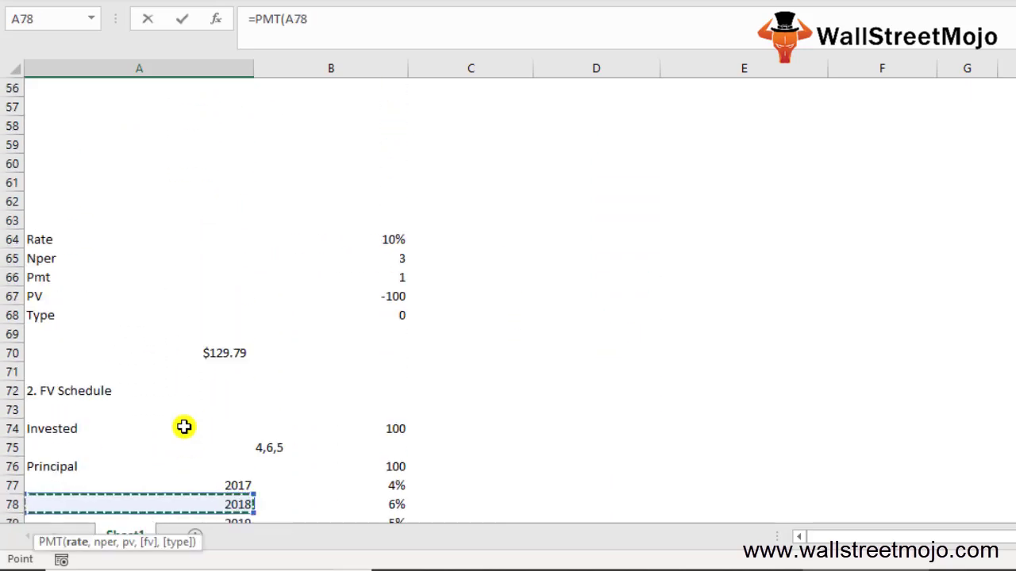
{"action": "key", "text": "Up"}
{"action": "key", "text": "Up"}
{"action": "key", "text": "Up"}
{"action": "key", "text": "Up"}
{"action": "key", "text": "Up"}
{"action": "key", "text": "Up"}
{"action": "key", "text": "Up"}
{"action": "key", "text": "Up"}
{"action": "key", "text": "Up"}
{"action": "key", "text": "Up"}
{"action": "key", "text": "Up"}
{"action": "key", "text": "Up"}
{"action": "key", "text": "Up"}
{"action": "key", "text": "Up"}
{"action": "key", "text": "Right"}
{"action": "key", "text": "Right"}
{"action": "key", "text": "Left"}
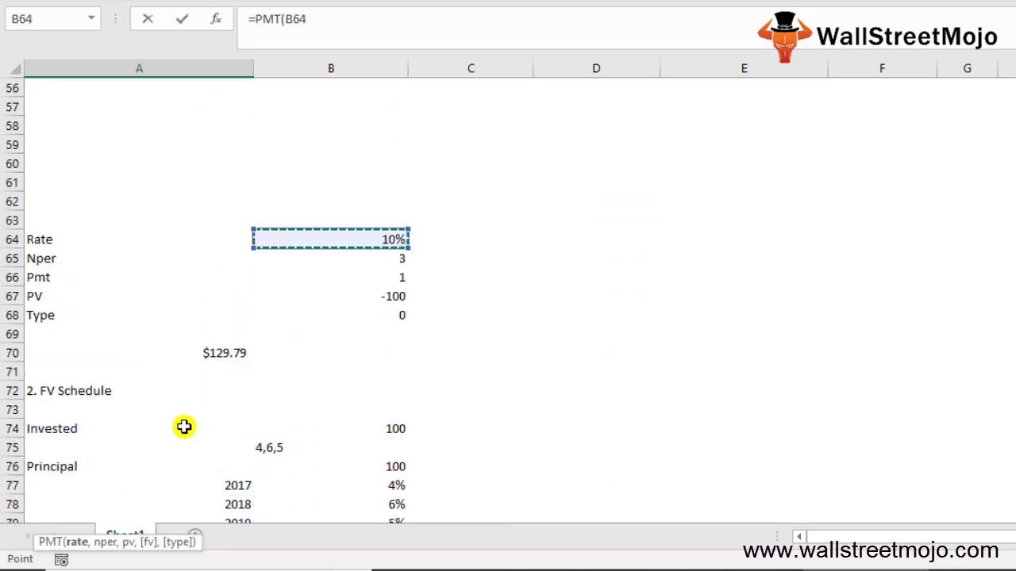
{"action": "type", "text": ","}
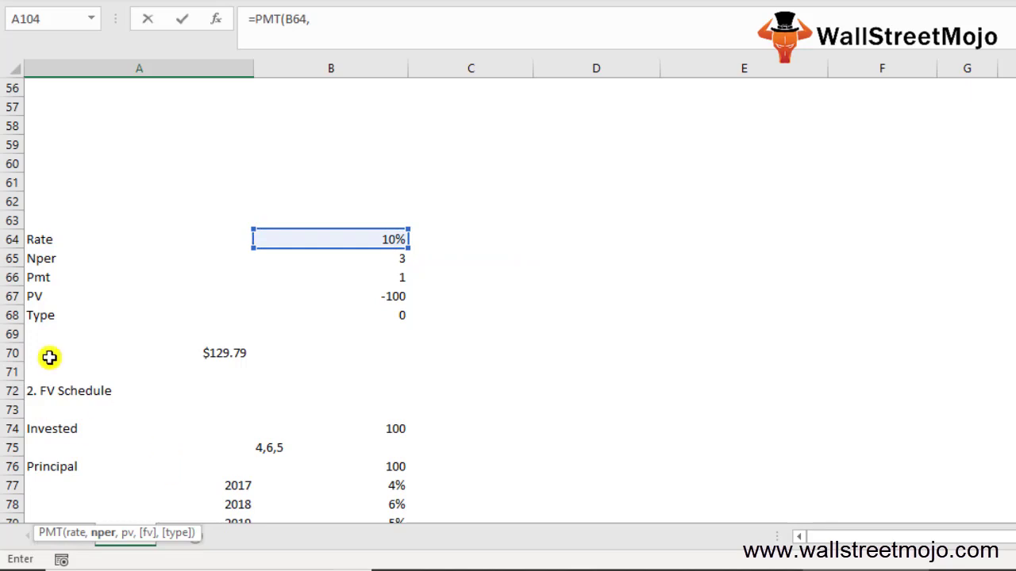
Step: Try to complete the PMT formula in A104 as =PMT(B64,B65,B67.B68)
{"action": "left_click", "coordinate": [325, 271]}
{"action": "left_click", "coordinate": [328, 258]}
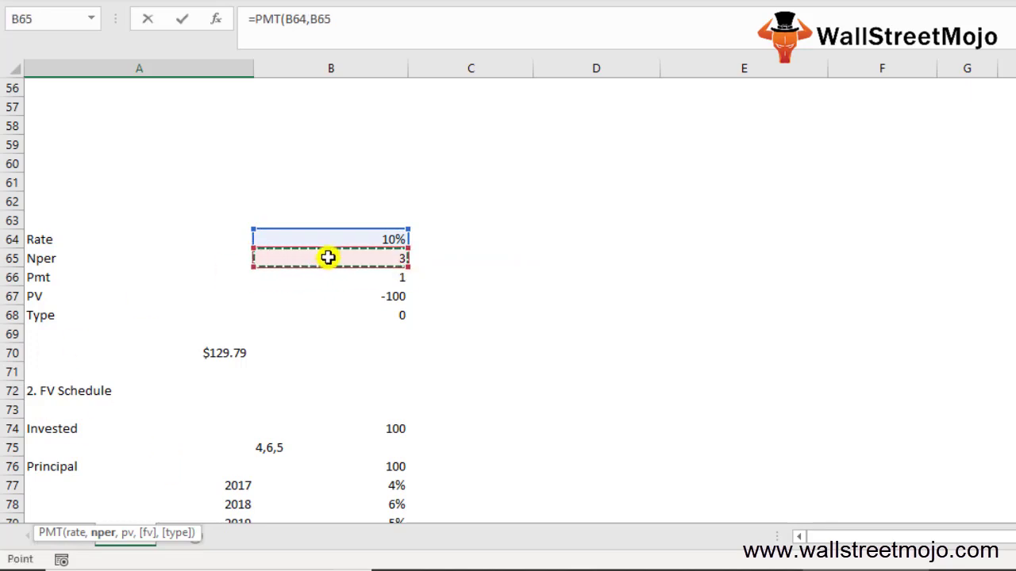
{"action": "type", "text": ","}
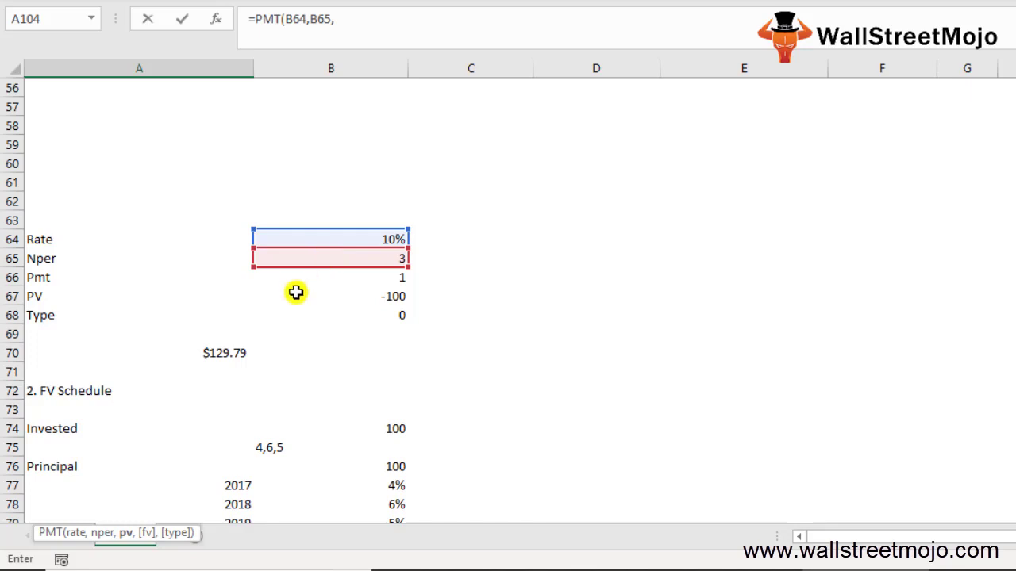
{"action": "left_click", "coordinate": [342, 295]}
{"action": "type", "text": "."}
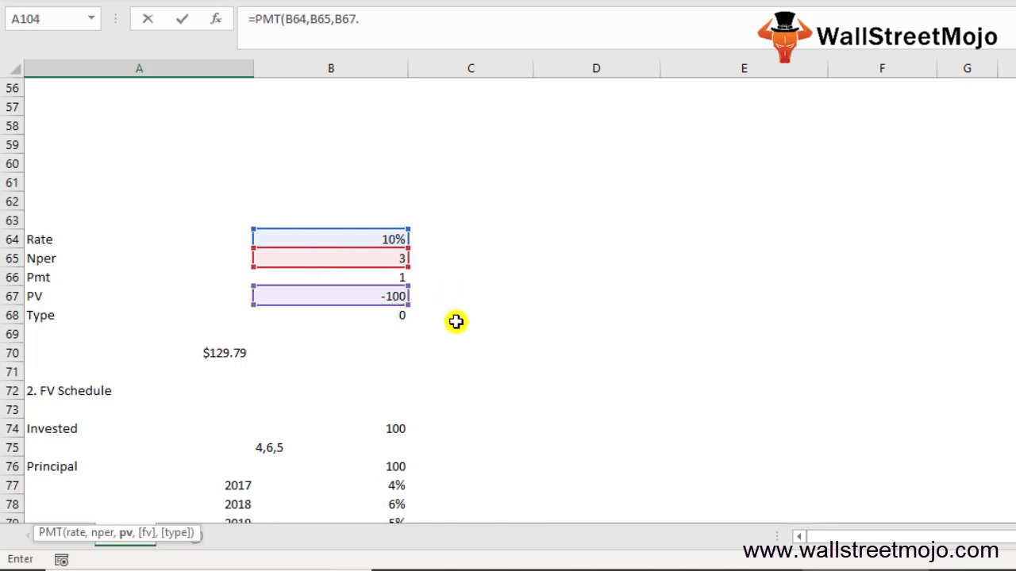
{"action": "left_click", "coordinate": [368, 314]}
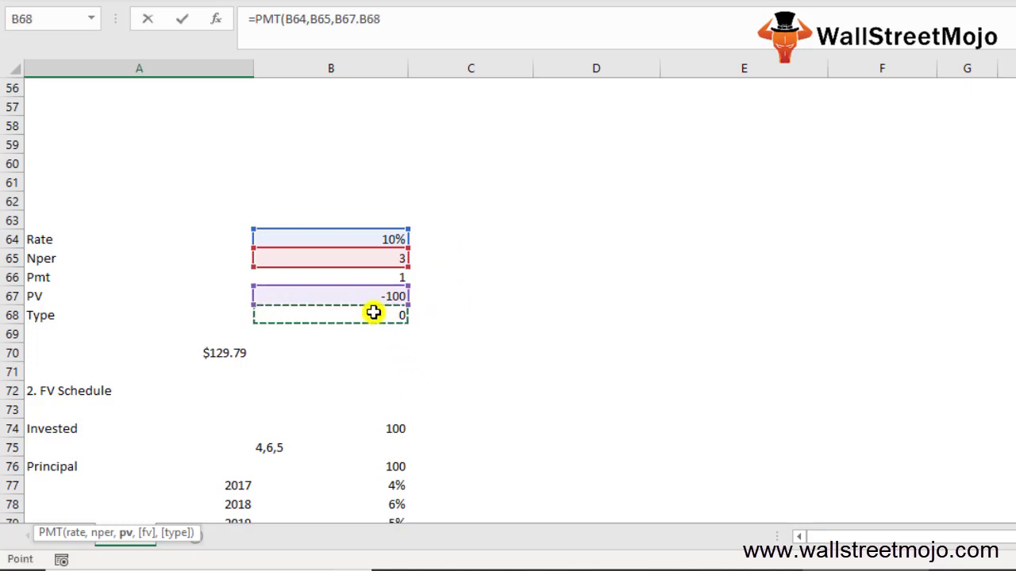
{"action": "key", "text": "Return"}
{"action": "key", "text": "Up"}
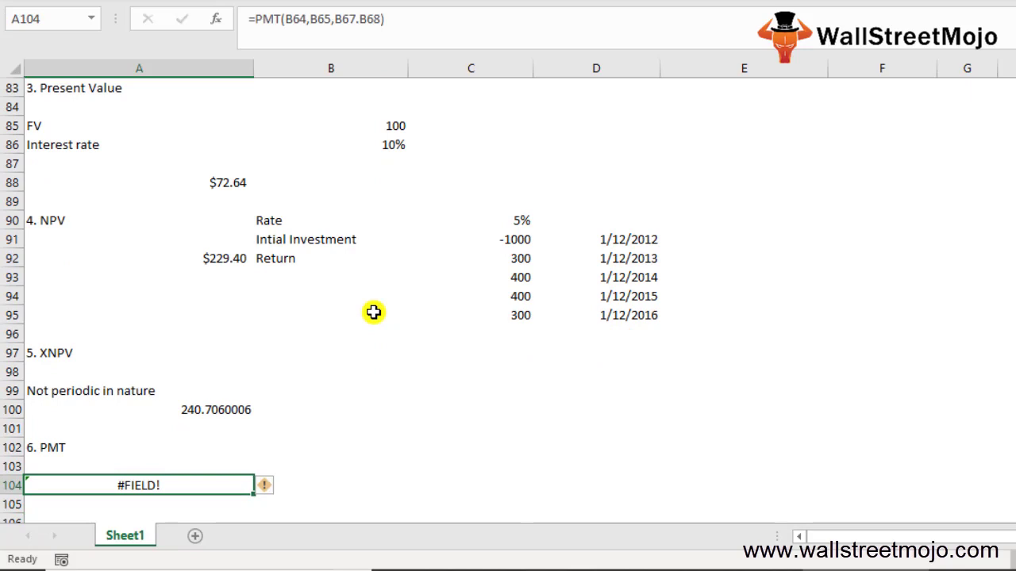
{"action": "key", "text": "F2"}
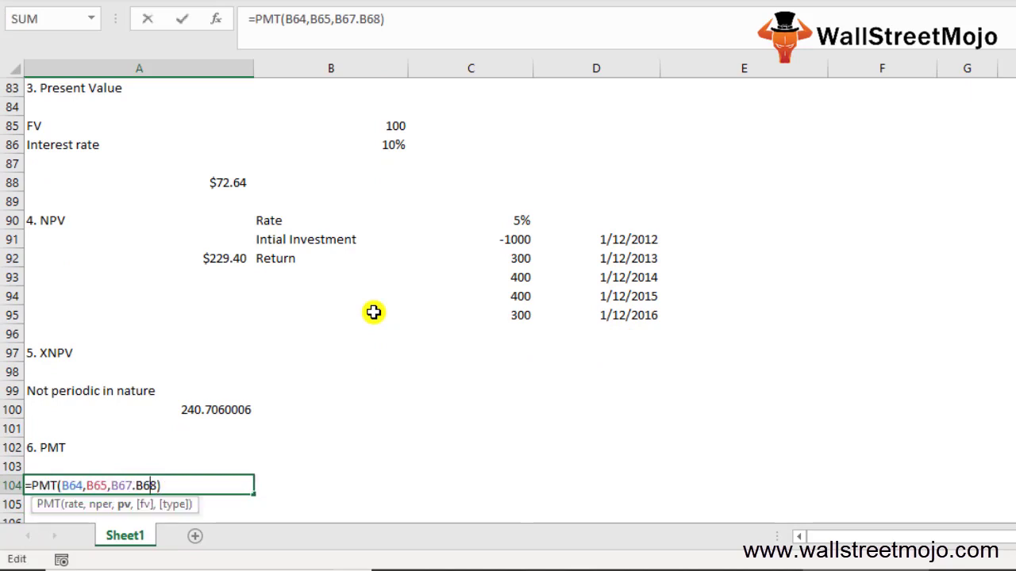
{"action": "key", "text": "Escape"}
Step: Set the PV value in cell B67 to 1000
{"action": "scroll", "coordinate": [360, 315], "scroll_direction": "up", "scroll_amount": 7}
{"action": "scroll", "coordinate": [360, 315], "scroll_direction": "up", "scroll_amount": 2}
{"action": "double_click", "coordinate": [373, 240]}
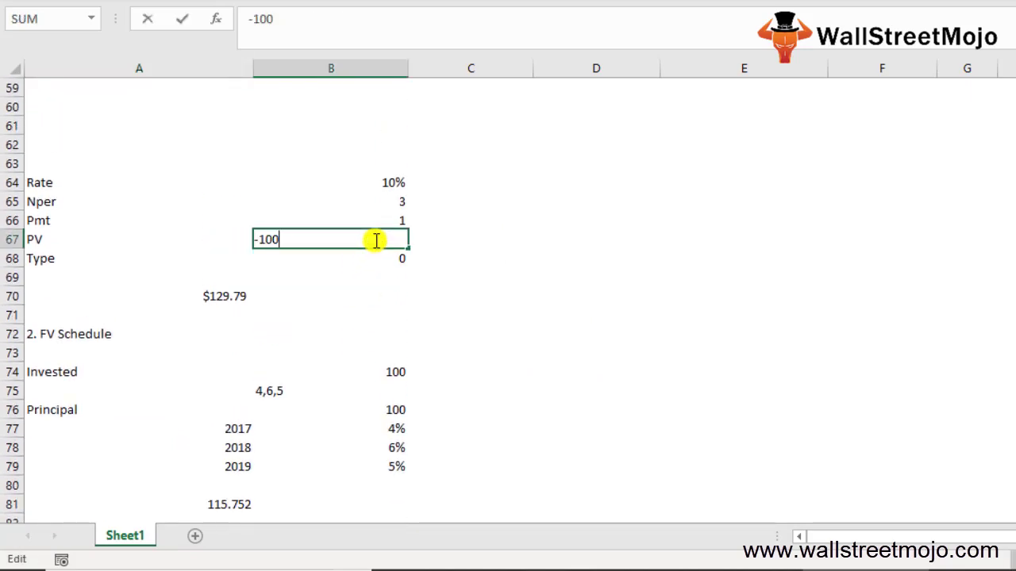
{"action": "key", "text": "Left"}
{"action": "key", "text": "Left"}
{"action": "key", "text": "Left"}
{"action": "key", "text": "BackSpace"}
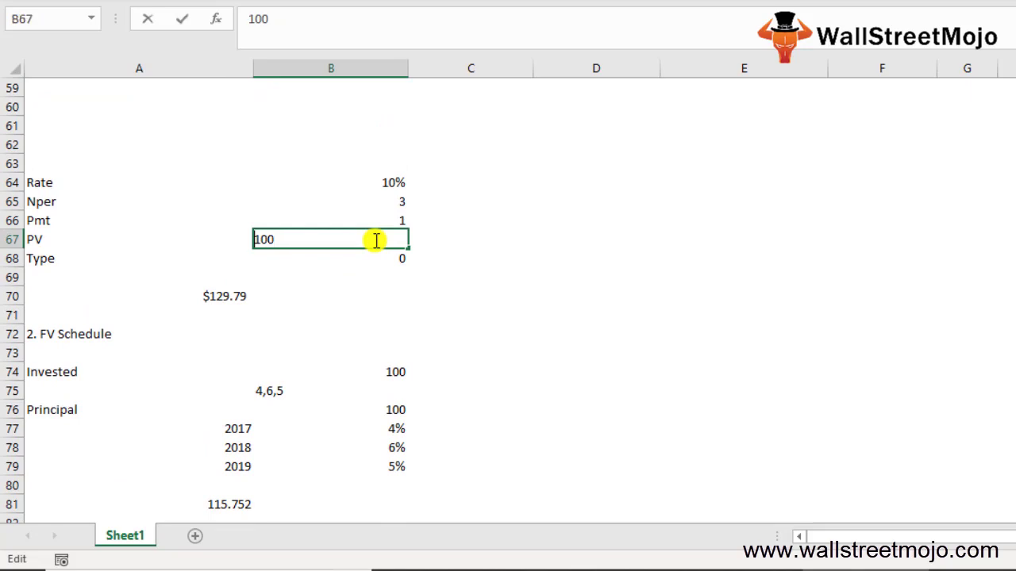
{"action": "type", "text": "0"}
{"action": "key", "text": "Return"}
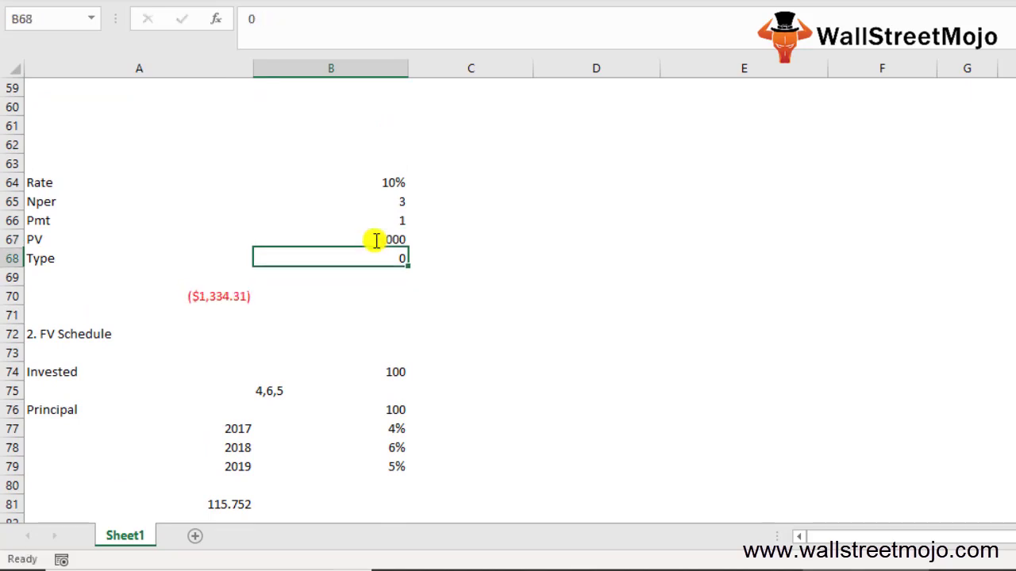
Step: Enter the argument labels Rate, NPER, PV, FV and Type in cells B104:B108 of the PMT example
{"action": "scroll", "coordinate": [375, 239], "scroll_direction": "down", "scroll_amount": 14}
{"action": "left_click", "coordinate": [128, 143]}
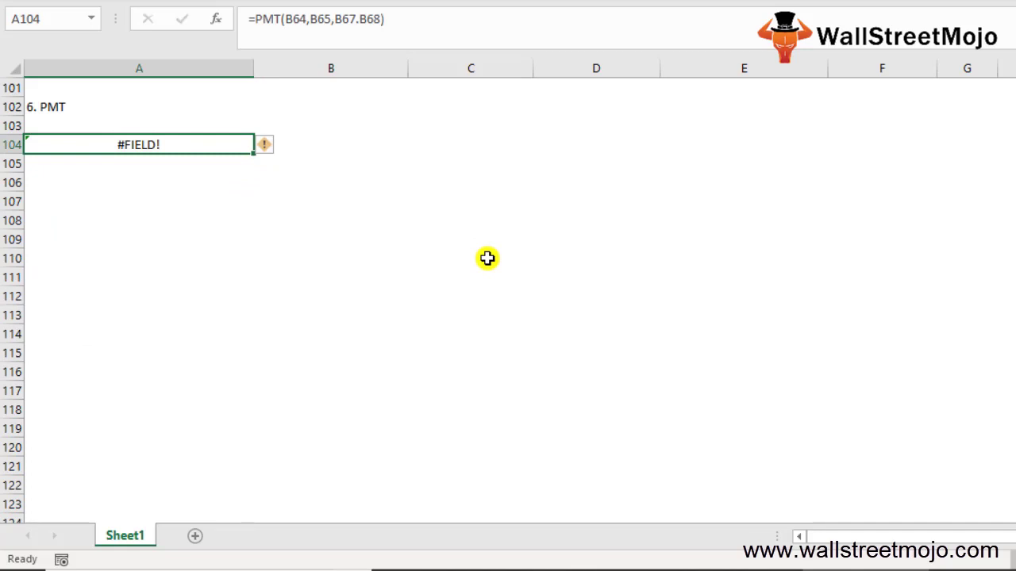
{"action": "left_click", "coordinate": [317, 139]}
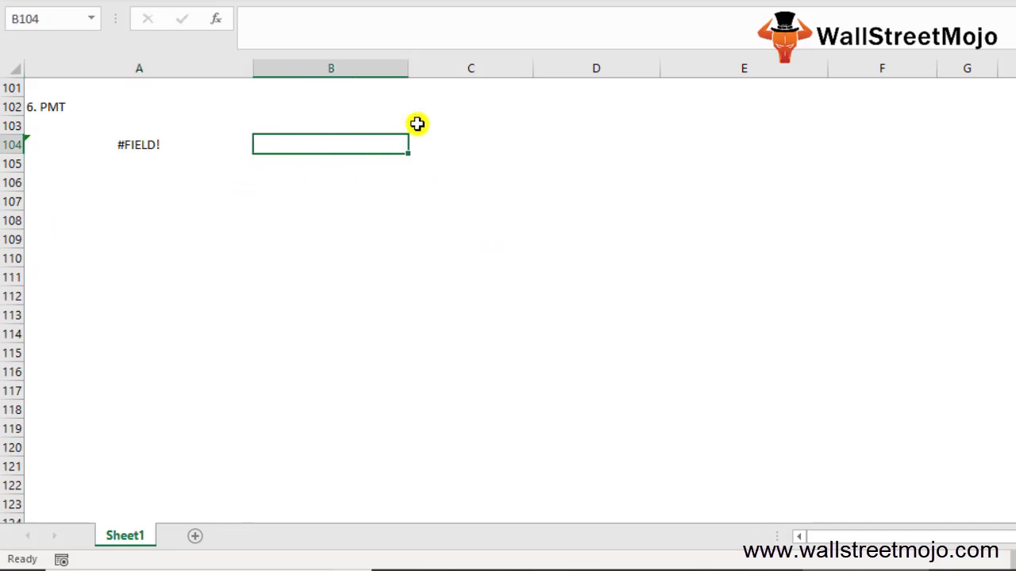
{"action": "type", "text": "Rate"}
{"action": "key", "text": "Return"}
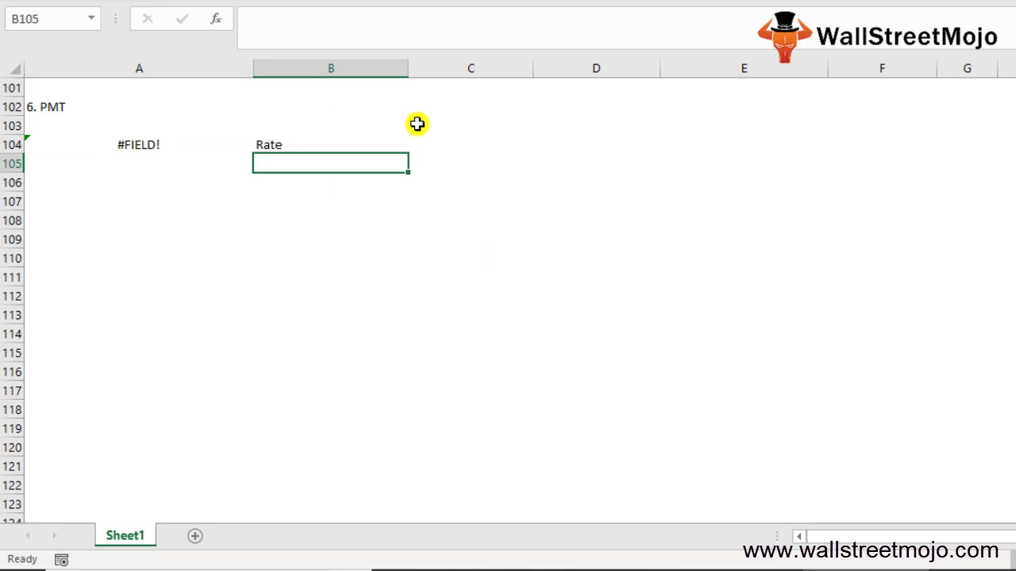
{"action": "type", "text": "NPER"}
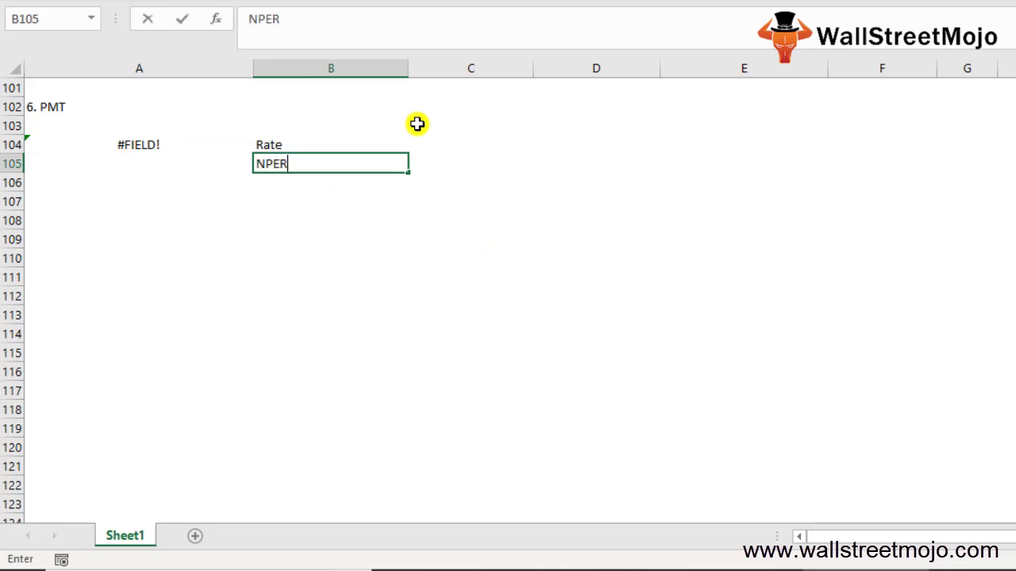
{"action": "key", "text": "Return"}
{"action": "type", "text": "PVG"}
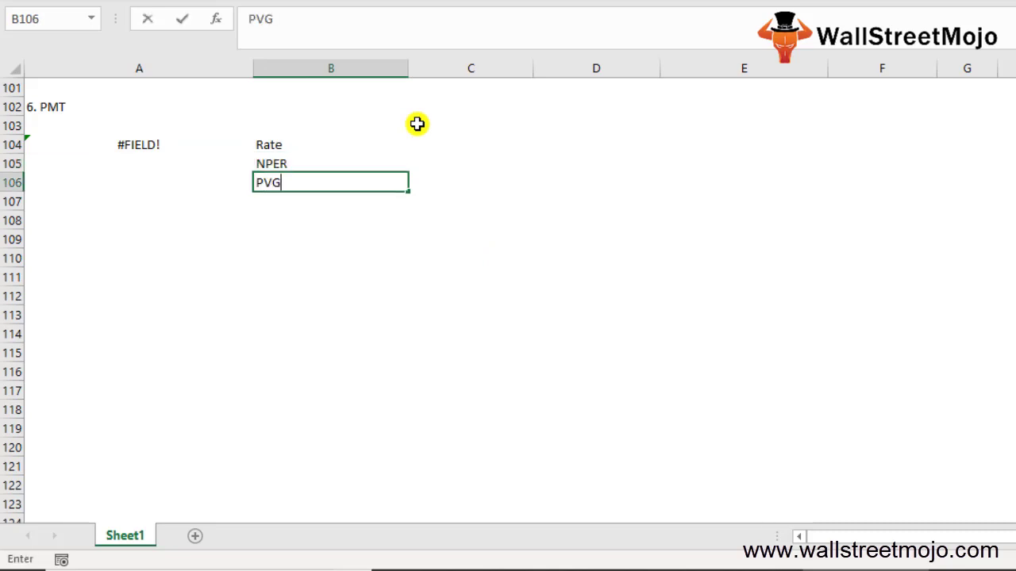
{"action": "key", "text": "BackSpace"}
{"action": "key", "text": "Return"}
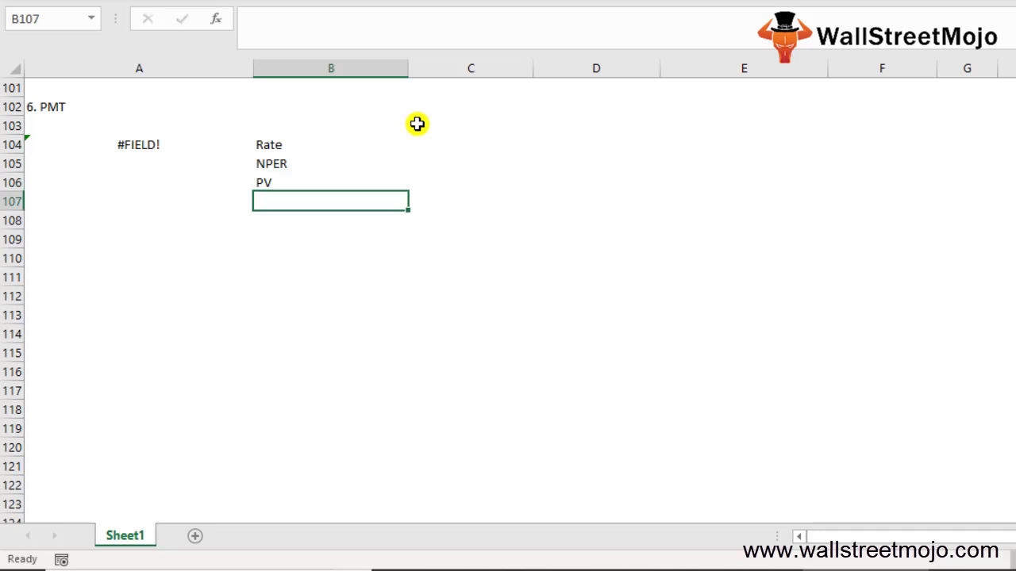
{"action": "type", "text": "FV"}
{"action": "key", "text": "Return"}
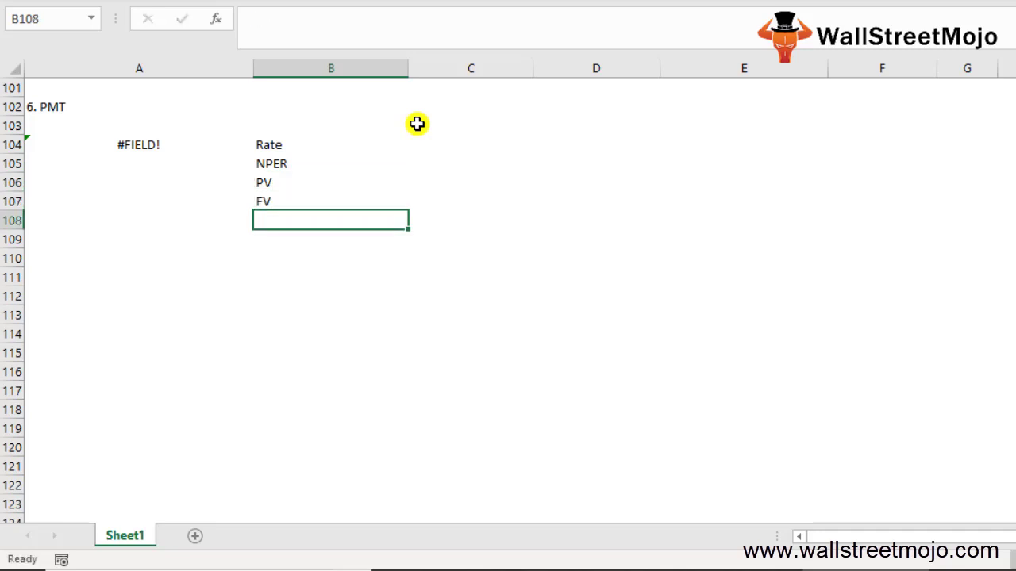
{"action": "type", "text": "Type"}
{"action": "key", "text": "Return"}
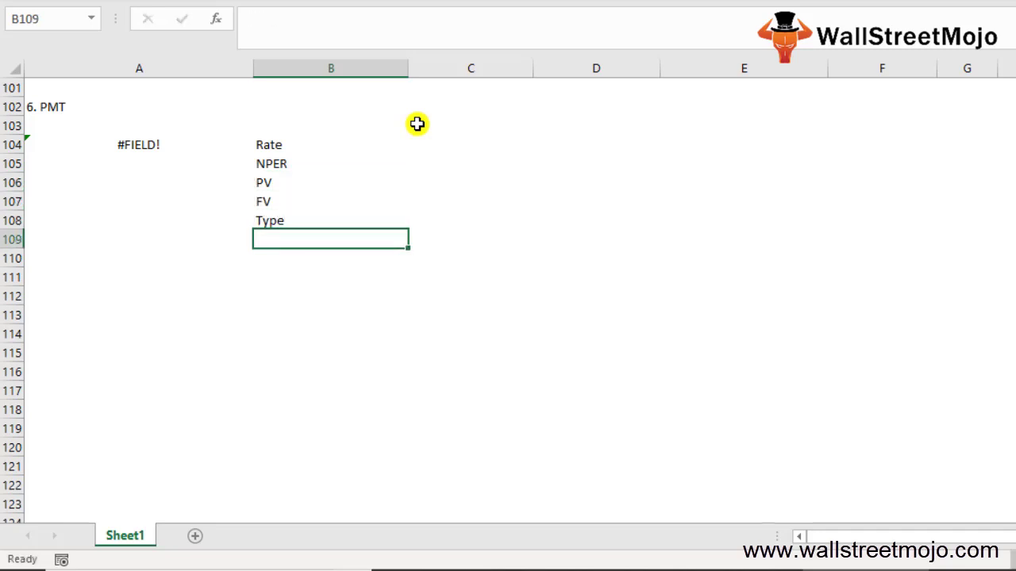
Step: Enter the PMT inputs beside their labels: Rate 10% in C104, NPER 3 in C105 and PV 1000 in C106
{"action": "key", "text": "Up"}
{"action": "key", "text": "Up"}
{"action": "key", "text": "Up"}
{"action": "key", "text": "Up"}
{"action": "key", "text": "Up"}
{"action": "key", "text": "Right"}
{"action": "key", "text": "Right"}
{"action": "key", "text": "Left"}
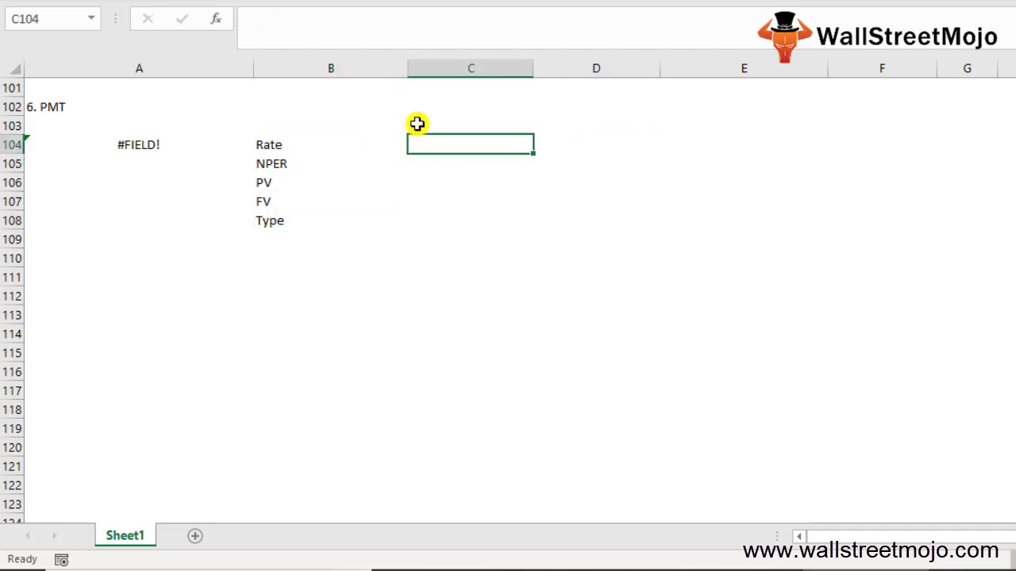
{"action": "type", "text": "10%"}
{"action": "key", "text": "Return"}
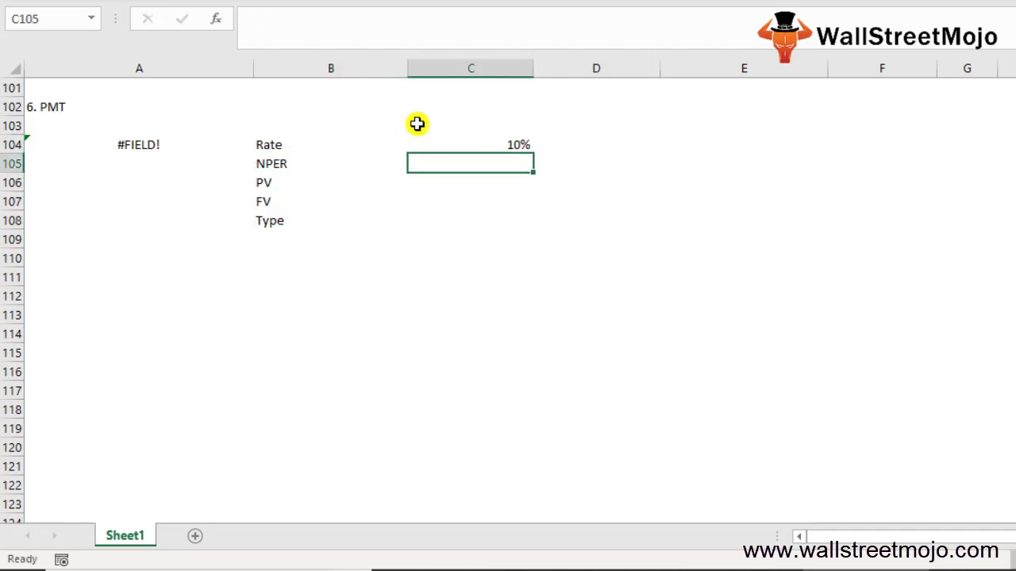
{"action": "type", "text": "3"}
{"action": "key", "text": "Return"}
{"action": "type", "text": "1000"}
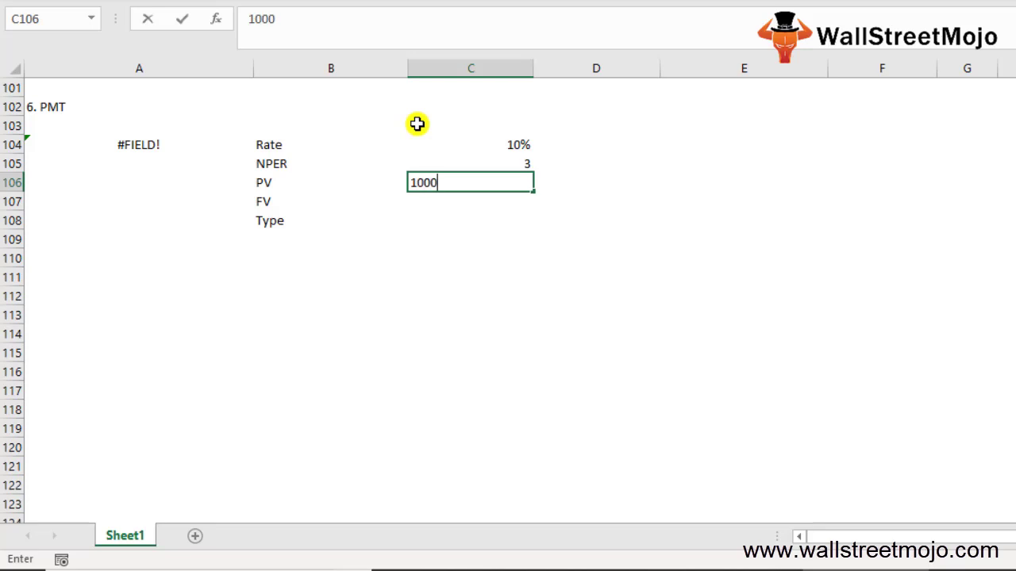
{"action": "key", "text": "Return"}
Step: Overwrite A104 with a new PMT formula that takes the rate from C104 as its first argument
{"action": "key", "text": "Left"}
{"action": "key", "text": "Left"}
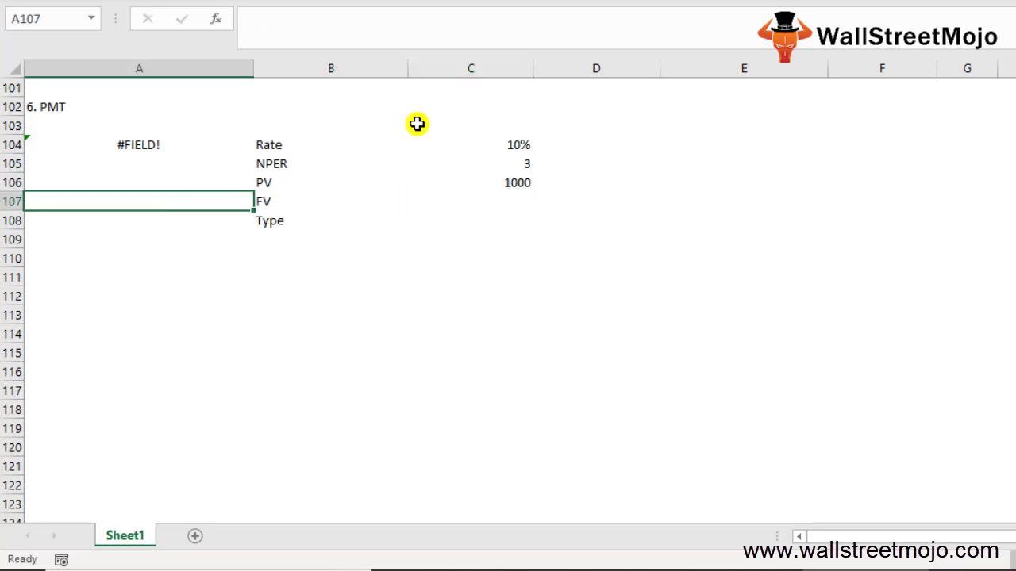
{"action": "key", "text": "Up"}
{"action": "key", "text": "Up"}
{"action": "key", "text": "Up"}
{"action": "type", "text": "="}
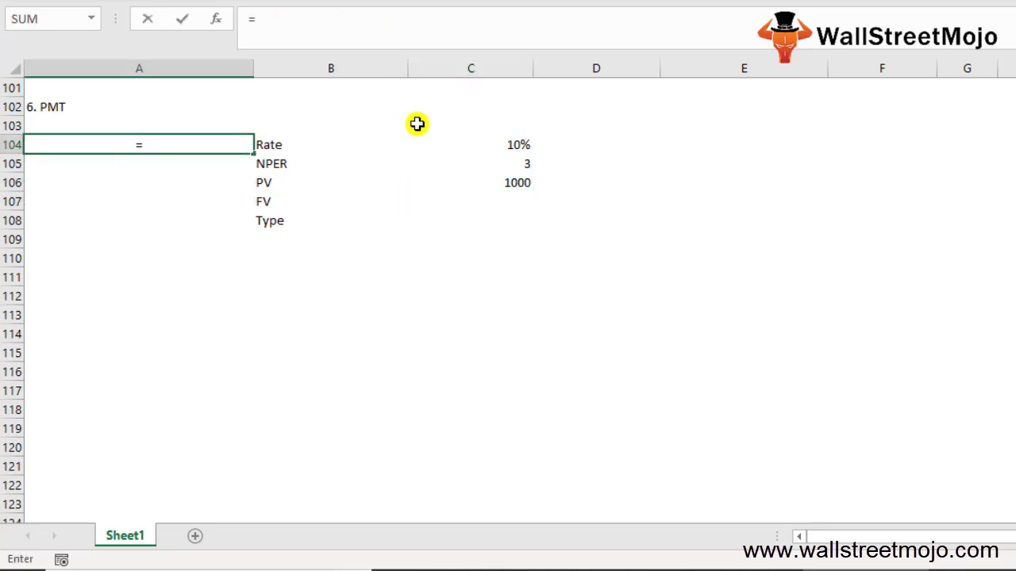
{"action": "type", "text": "p"}
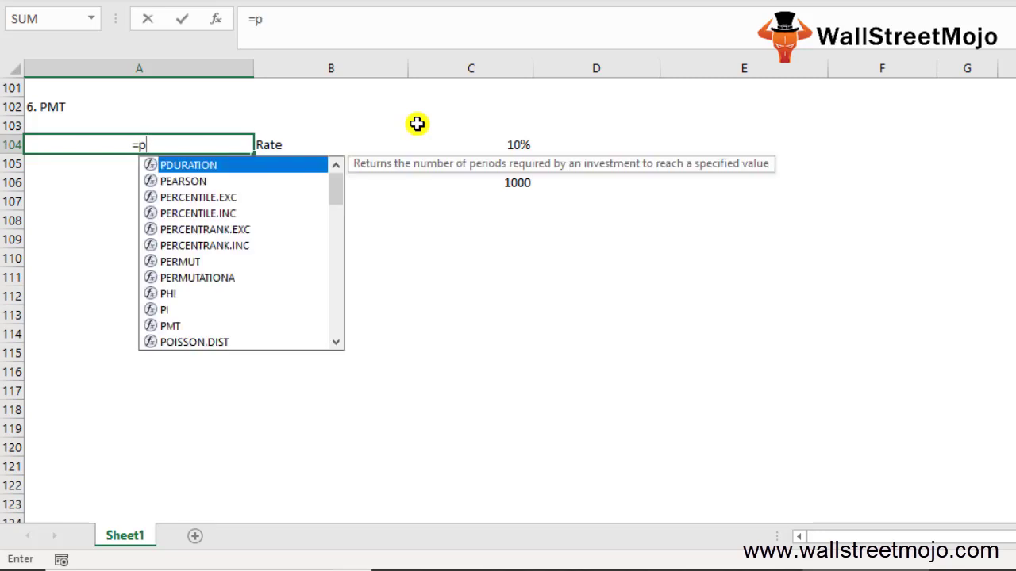
{"action": "type", "text": "mt"}
{"action": "key", "text": "Tab"}
{"action": "key", "text": "Right"}
{"action": "key", "text": "Right"}
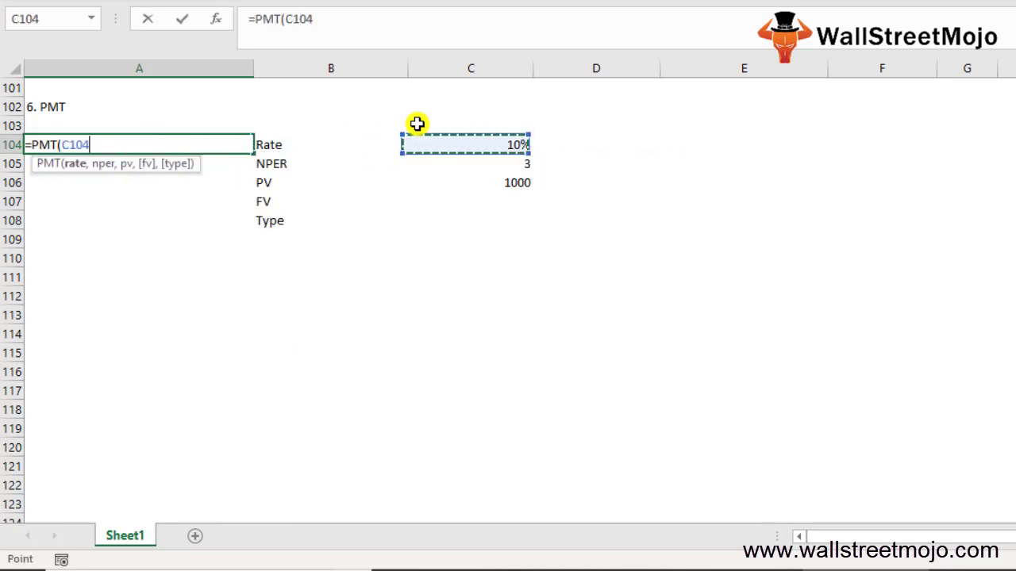
{"action": "type", "text": ","}
Step: Add the number of periods in C105 as the nper argument of the PMT formula
{"action": "key", "text": "Down"}
{"action": "key", "text": "Down"}
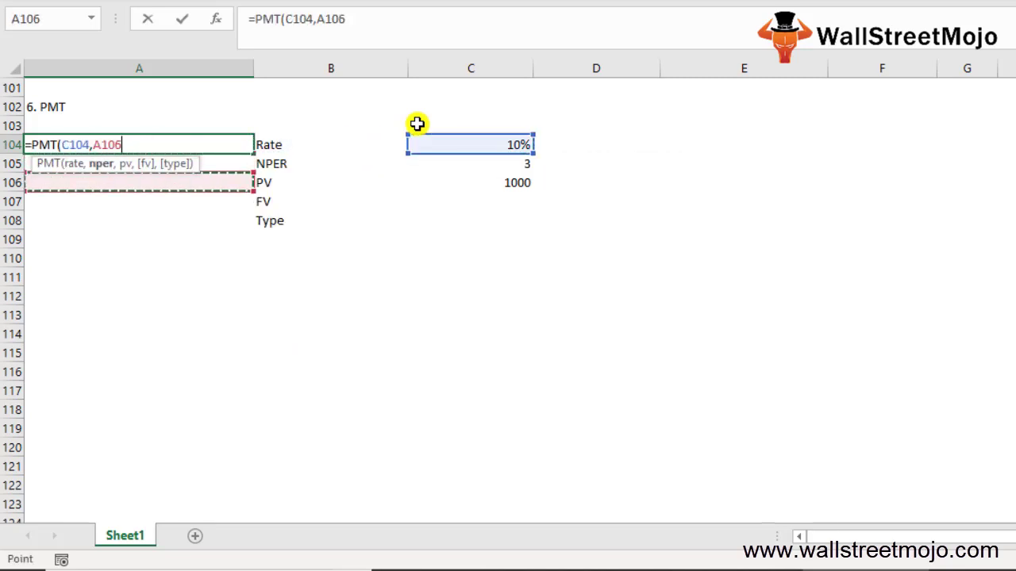
{"action": "key", "text": "Up"}
{"action": "key", "text": "Right"}
{"action": "key", "text": "Right"}
{"action": "key", "text": "Down"}
{"action": "key", "text": "Up"}
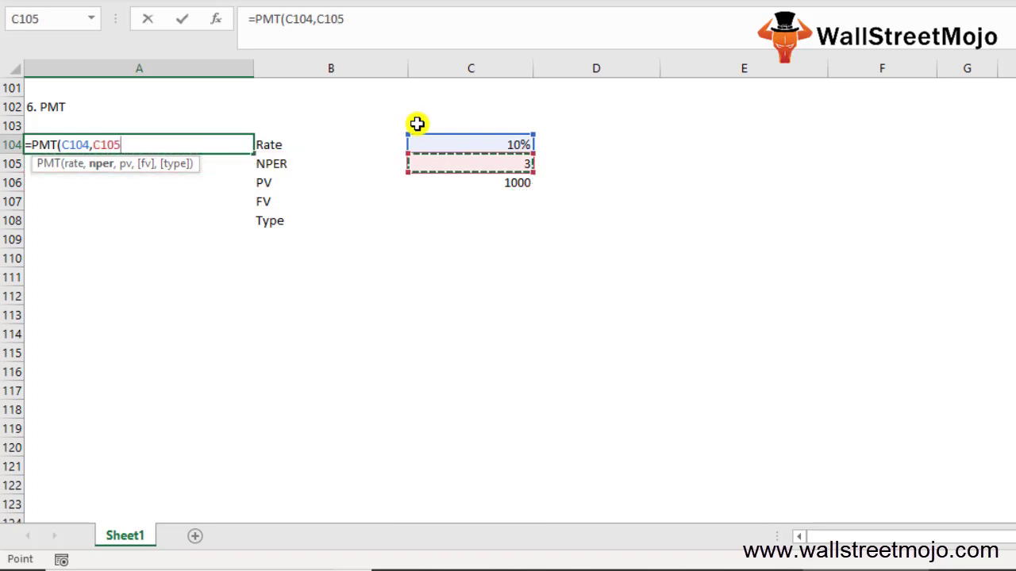
{"action": "type", "text": ","}
Step: Add the present value in C106 as the pv argument of the PMT formula
{"action": "key", "text": "Down"}
{"action": "key", "text": "Right"}
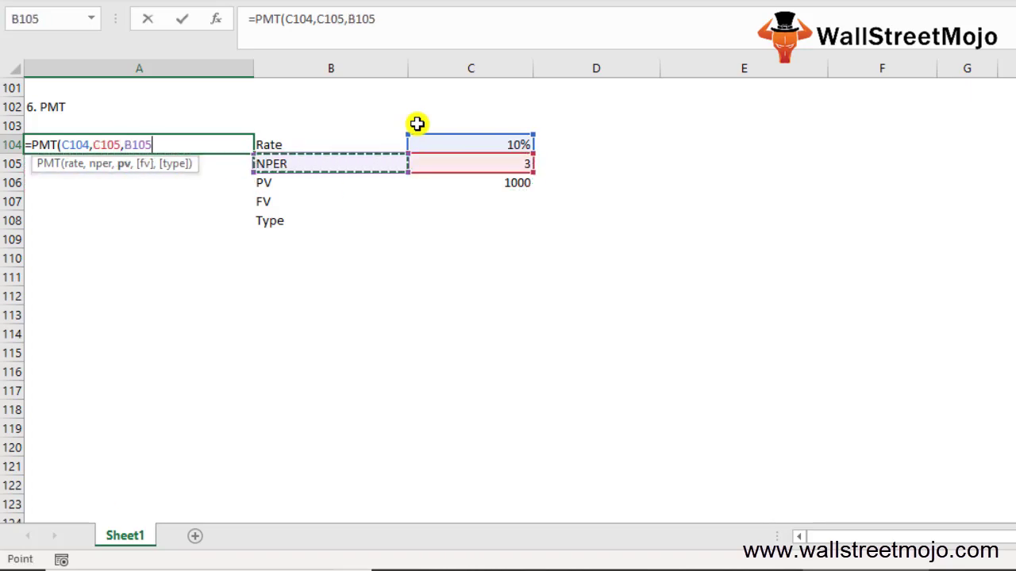
{"action": "key", "text": "Right"}
{"action": "key", "text": "Down"}
{"action": "type", "text": ","}
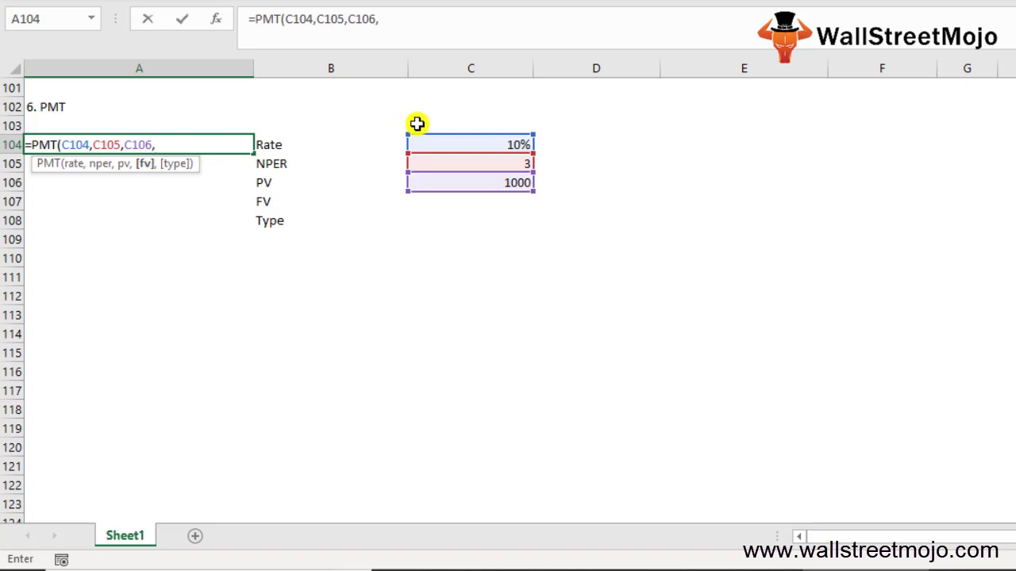
Step: Add the empty FV cell C107 as the fv argument of the PMT formula in A104
{"action": "key", "text": "Down"}
{"action": "key", "text": "Down"}
{"action": "key", "text": "Down"}
{"action": "key", "text": "Right"}
{"action": "key", "text": "Right"}
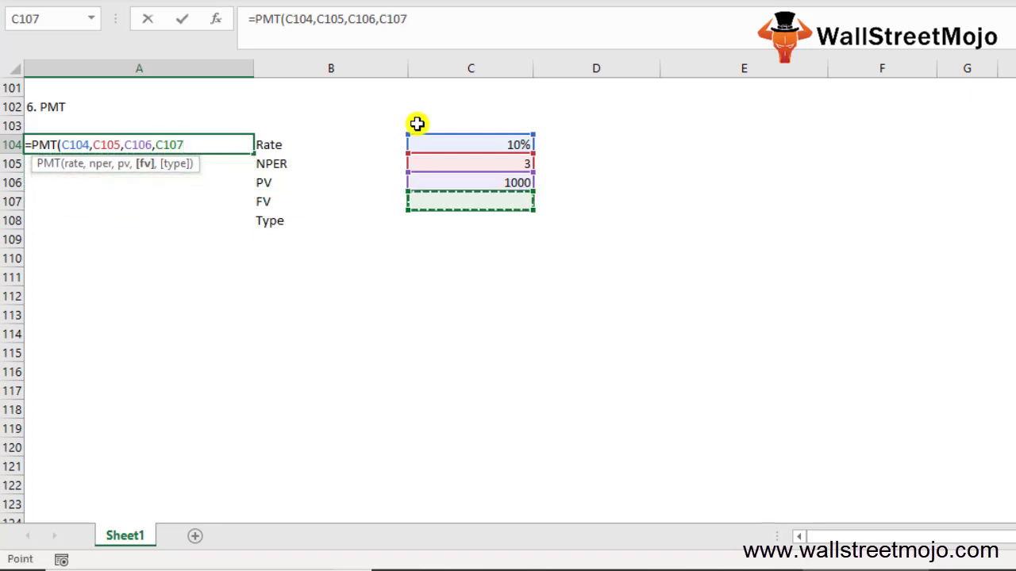
Step: Set the PMT formula's type argument to 0 - end of the period and complete the formula in A104
{"action": "type", "text": ","}
{"action": "key", "text": "Down"}
{"action": "key", "text": "Up"}
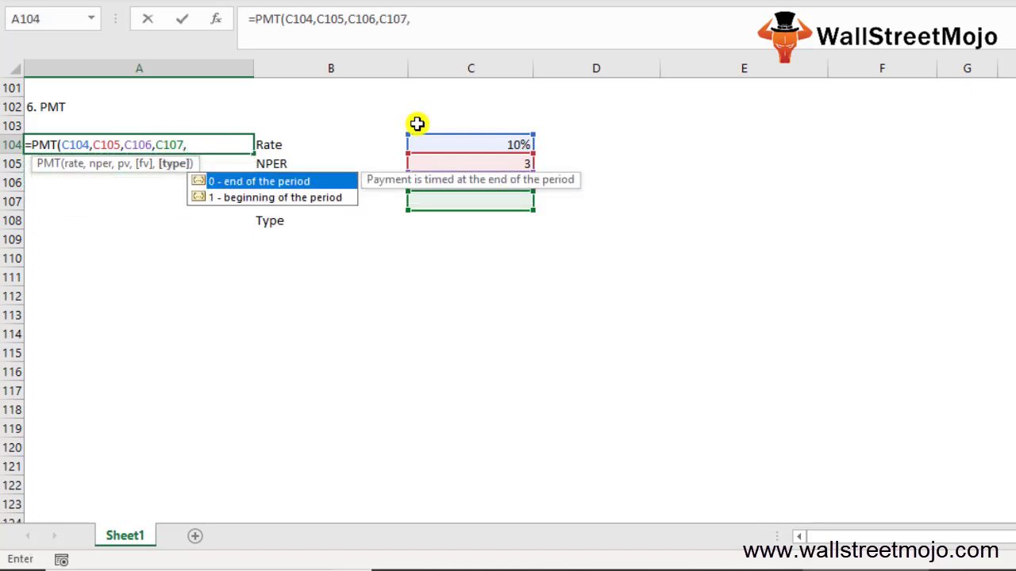
{"action": "key", "text": "Tab"}
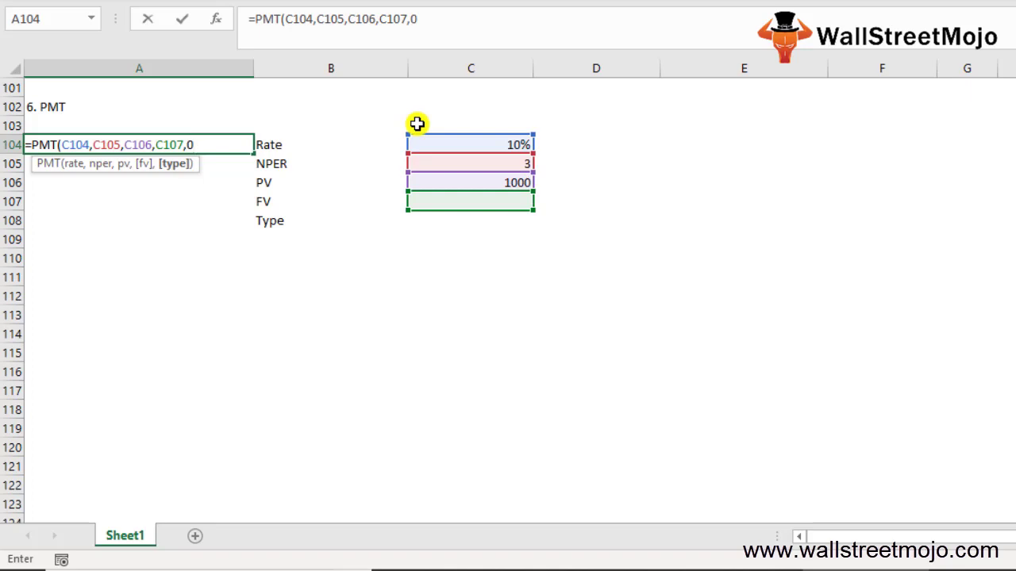
{"action": "key", "text": "Return"}
{"action": "key", "text": "Up"}
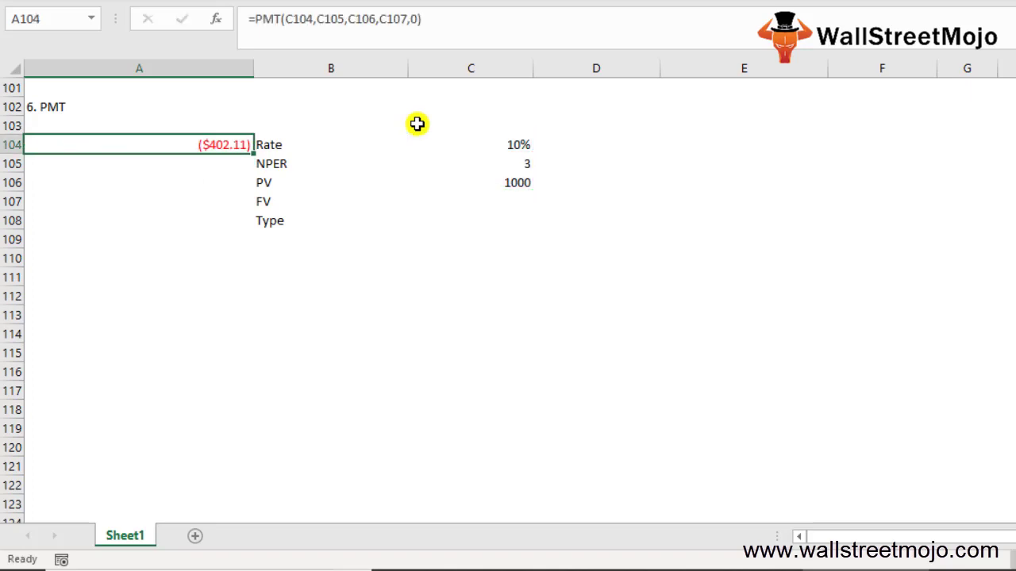
Step: Enter the section heading "7. PPMT" in A111, below the PMT example
{"action": "key", "text": "Down"}
{"action": "key", "text": "Down"}
{"action": "key", "text": "Down"}
{"action": "key", "text": "Down"}
{"action": "key", "text": "Down"}
{"action": "key", "text": "Down"}
{"action": "key", "text": "Down"}
{"action": "key", "text": "Down"}
{"action": "key", "text": "Down"}
{"action": "key", "text": "Down"}
{"action": "key", "text": "Down"}
{"action": "key", "text": "Down"}
{"action": "key", "text": "Down"}
{"action": "key", "text": "Down"}
{"action": "key", "text": "Down"}
{"action": "key", "text": "Down"}
{"action": "key", "text": "Down"}
{"action": "key", "text": "Down"}
{"action": "key", "text": "Down"}
{"action": "key", "text": "Down"}
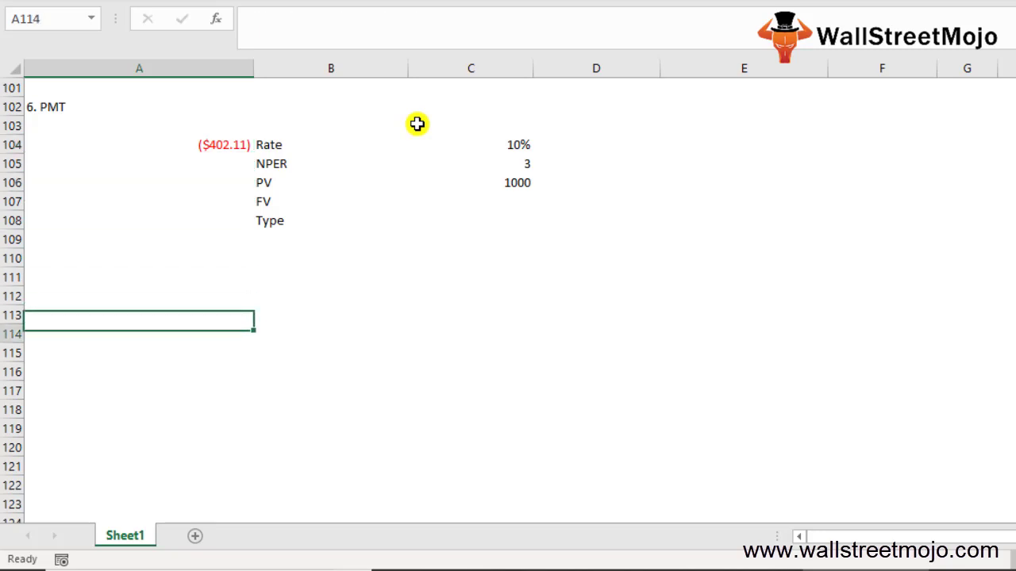
{"action": "key", "text": "Up"}
{"action": "key", "text": "Up"}
{"action": "key", "text": "Up"}
{"action": "key", "text": "Up"}
{"action": "key", "text": "Up"}
{"action": "key", "text": "Up"}
{"action": "key", "text": "Up"}
{"action": "key", "text": "Up"}
{"action": "key", "text": "Up"}
{"action": "key", "text": "Up"}
{"action": "key", "text": "Up"}
{"action": "key", "text": "Up"}
{"action": "key", "text": "Up"}
{"action": "key", "text": "Up"}
{"action": "key", "text": "Up"}
{"action": "key", "text": "Up"}
{"action": "key", "text": "Up"}
{"action": "key", "text": "Up"}
{"action": "key", "text": "Up"}
{"action": "key", "text": "Up"}
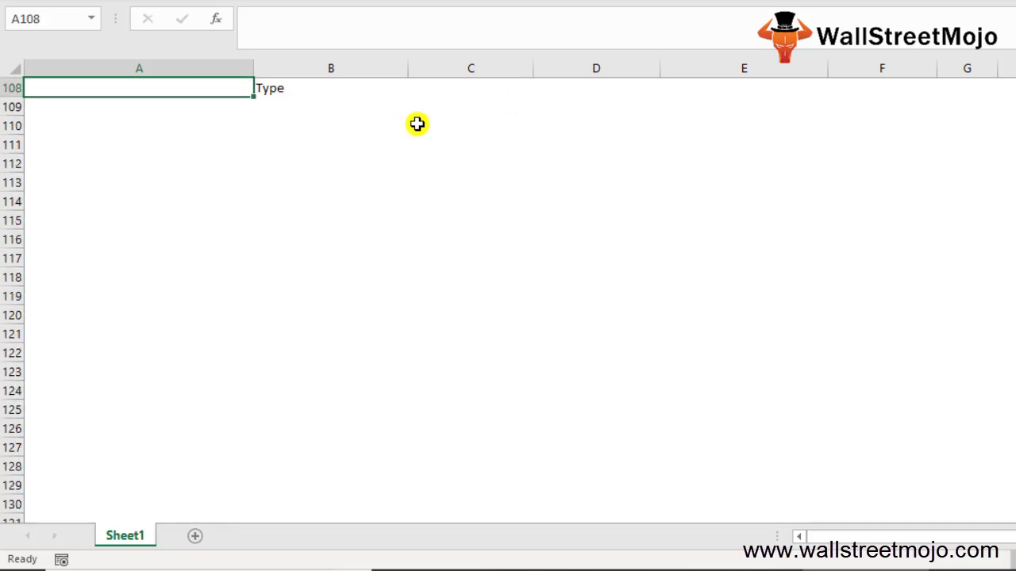
{"action": "key", "text": "Down"}
{"action": "key", "text": "Down"}
{"action": "key", "text": "Down"}
{"action": "key", "text": "Down"}
{"action": "type", "text": "7."}
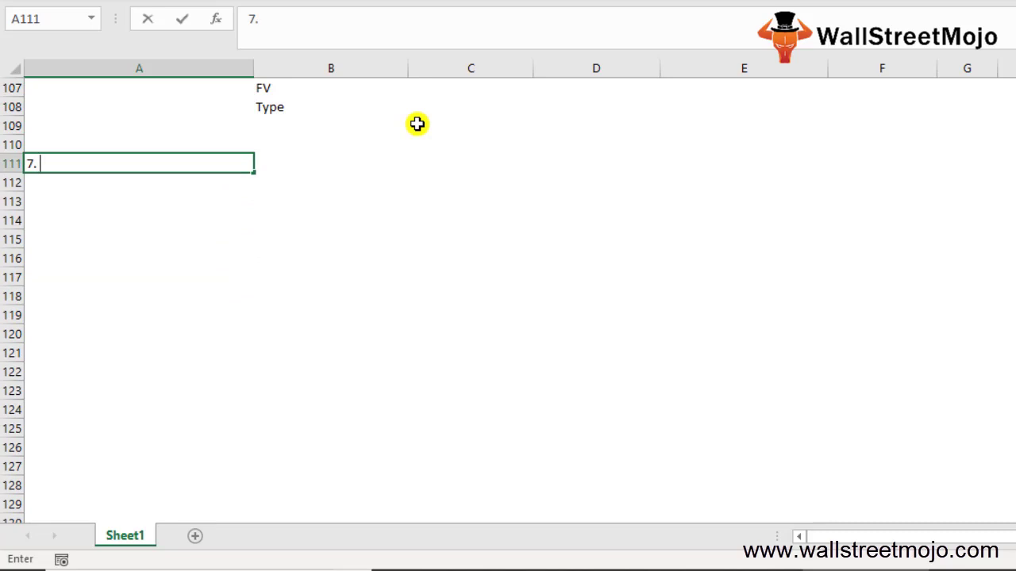
{"action": "type", "text": " PPMTY"}
{"action": "key", "text": "BackSpace"}
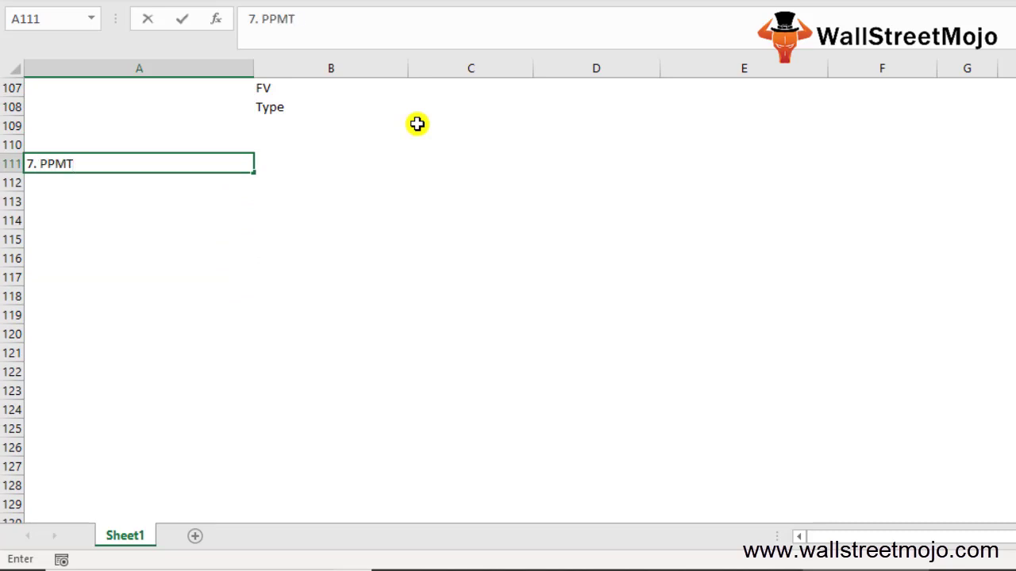
{"action": "key", "text": "Return"}
{"action": "key", "text": "Return"}
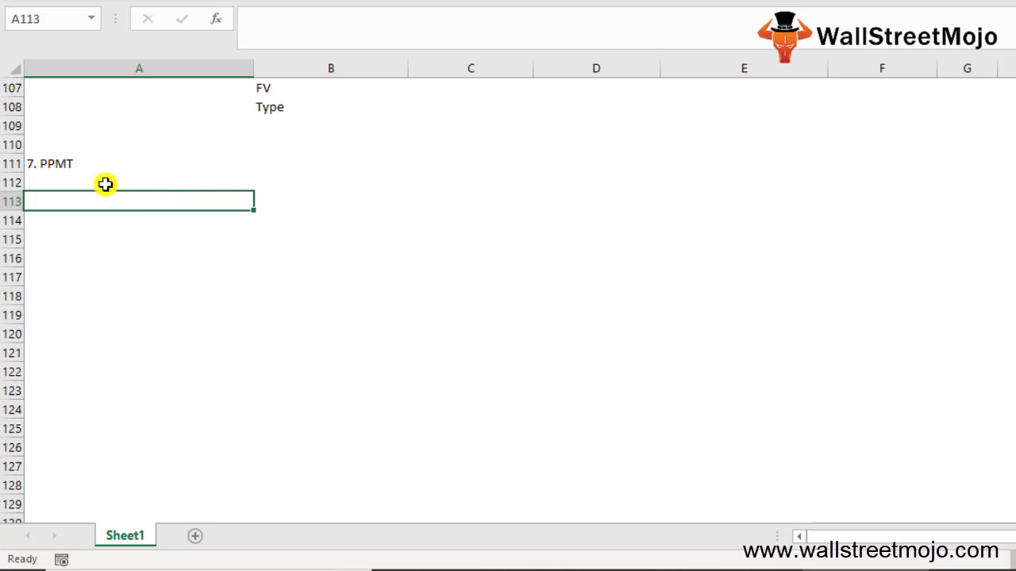
{"action": "type", "text": "=ppmt"}
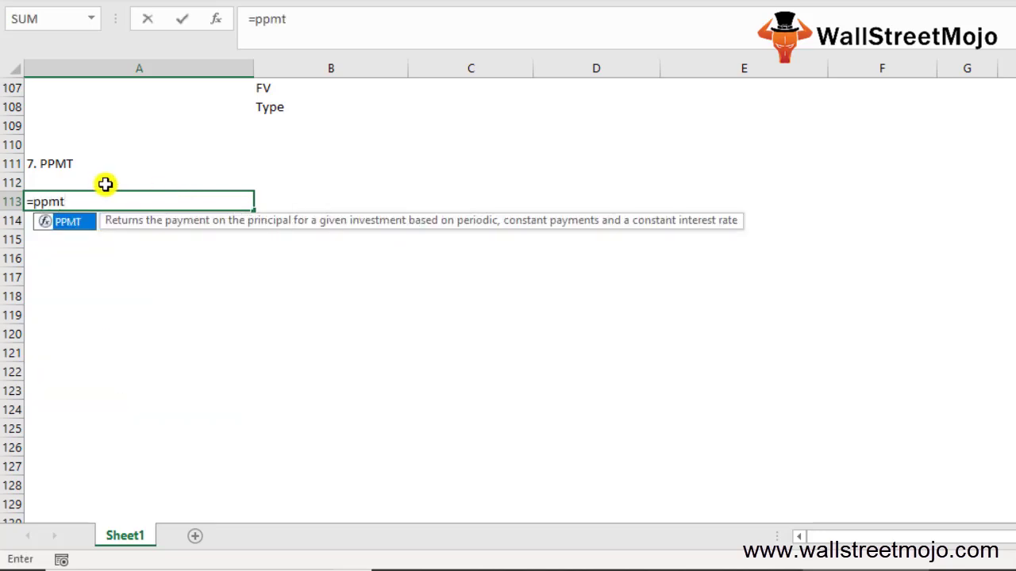
{"action": "key", "text": "Tab"}
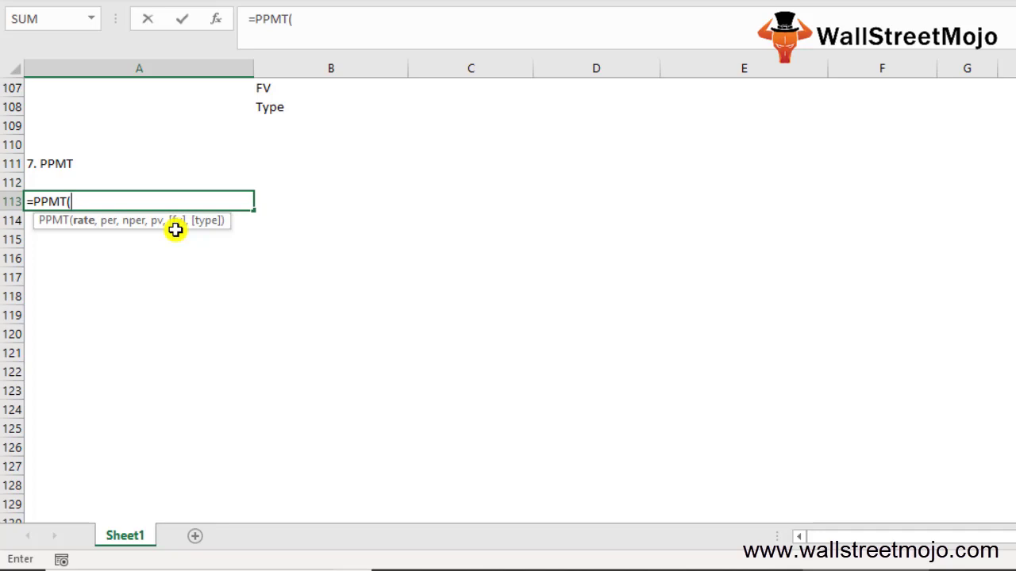
{"action": "key", "text": "Escape"}
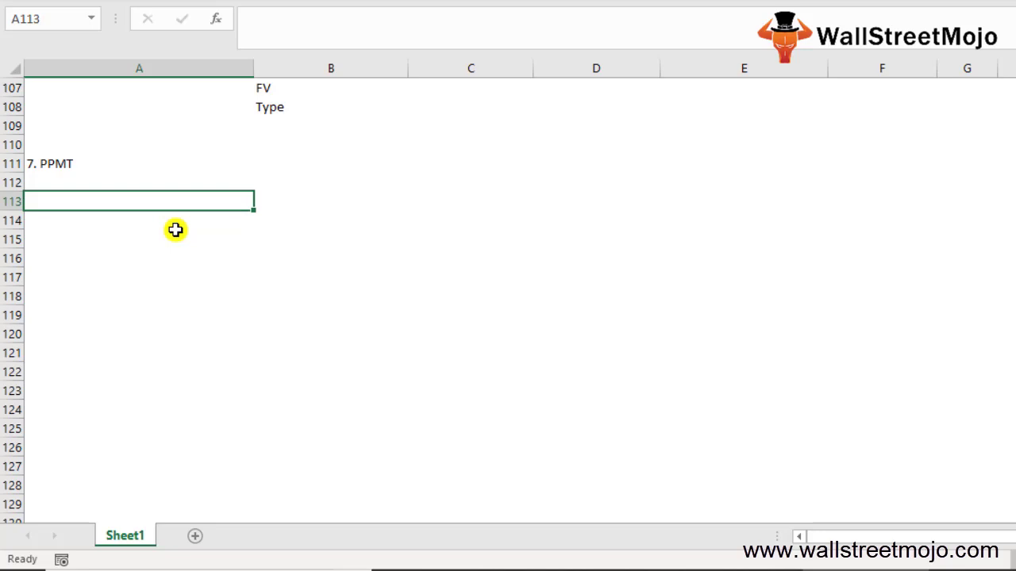
Step: Enter 1000 in A113 and the label Rate in A114
{"action": "type", "text": "1000"}
{"action": "key", "text": "Return"}
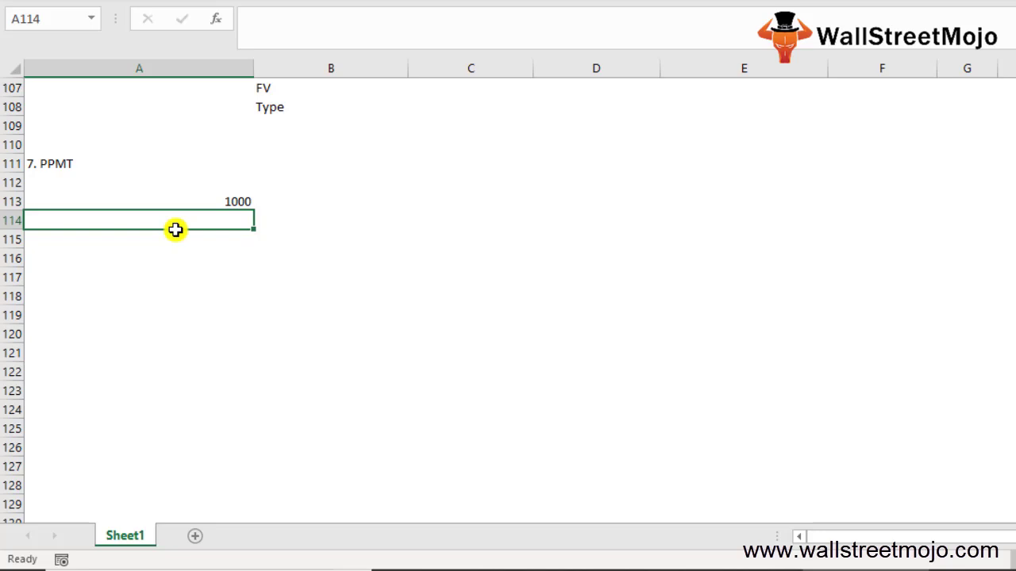
{"action": "type", "text": "Rate\\"}
{"action": "key", "text": "Return"}
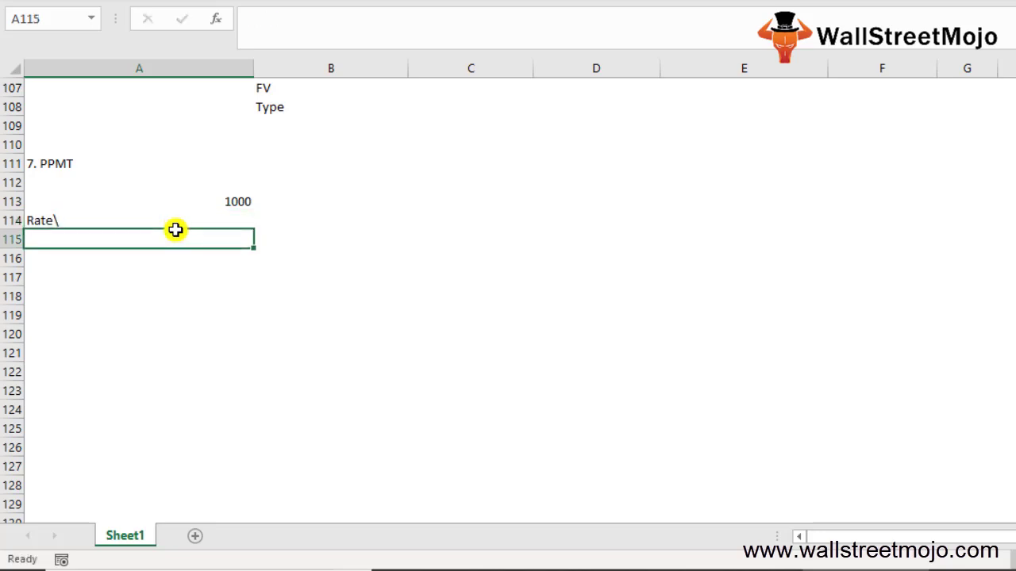
{"action": "key", "text": "Up"}
{"action": "key", "text": "F2"}
{"action": "key", "text": "BackSpace"}
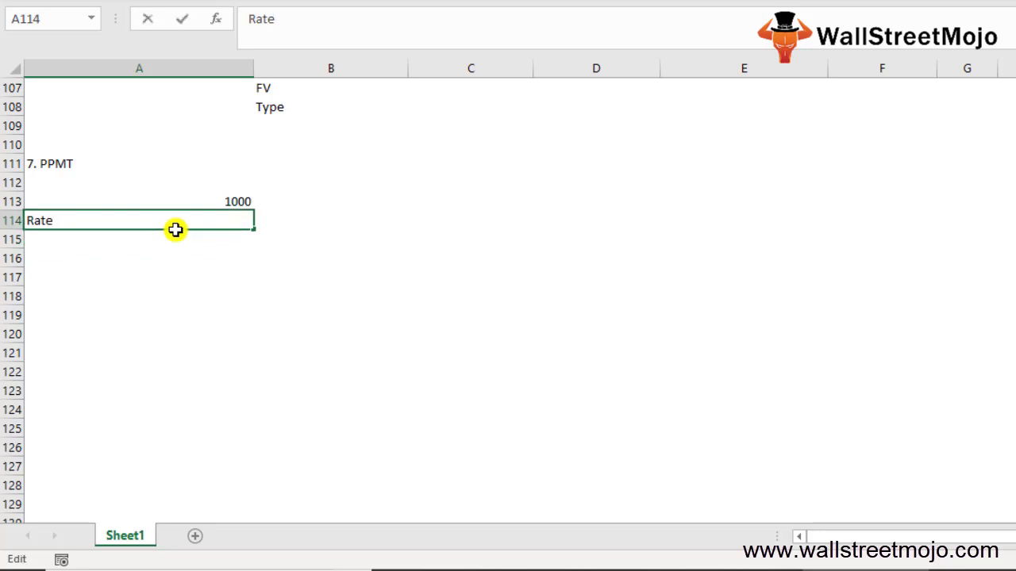
{"action": "key", "text": "Return"}
Step: Enter the labels Nper, PV, FV and type in cells A115 to A118
{"action": "type", "text": "Nper"}
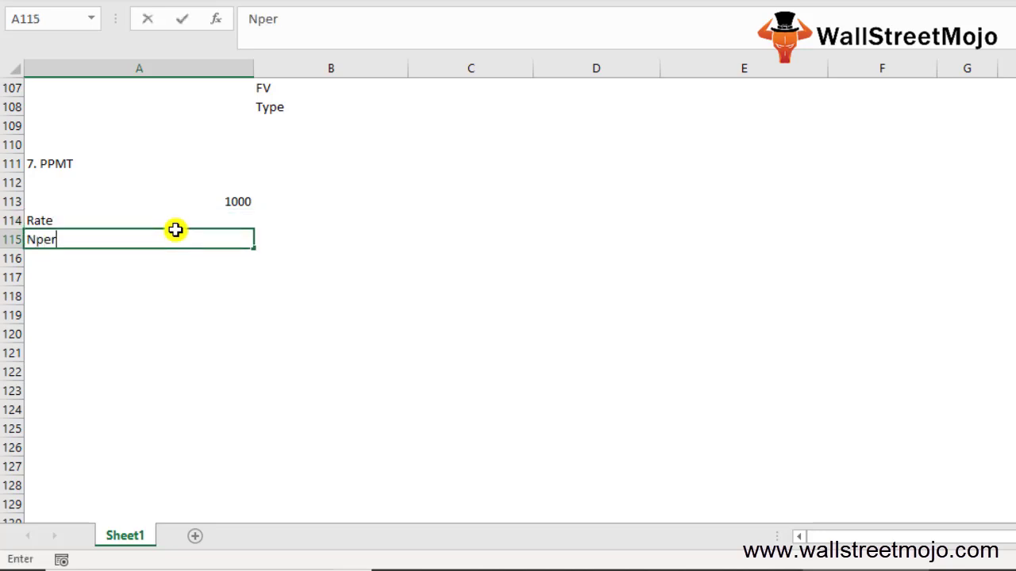
{"action": "key", "text": "Return"}
{"action": "type", "text": "PV"}
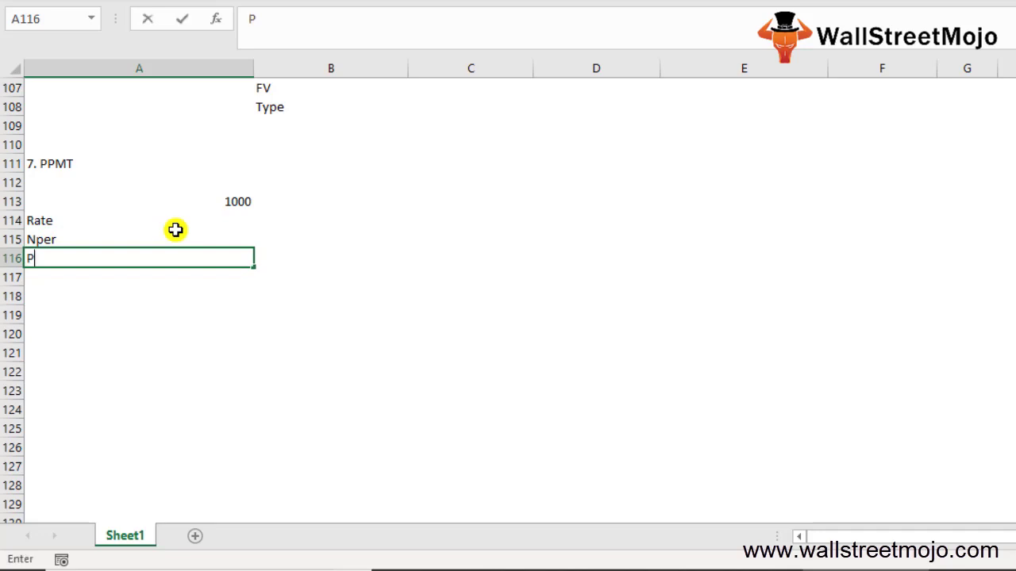
{"action": "key", "text": "Return"}
{"action": "type", "text": "FV"}
{"action": "key", "text": "Return"}
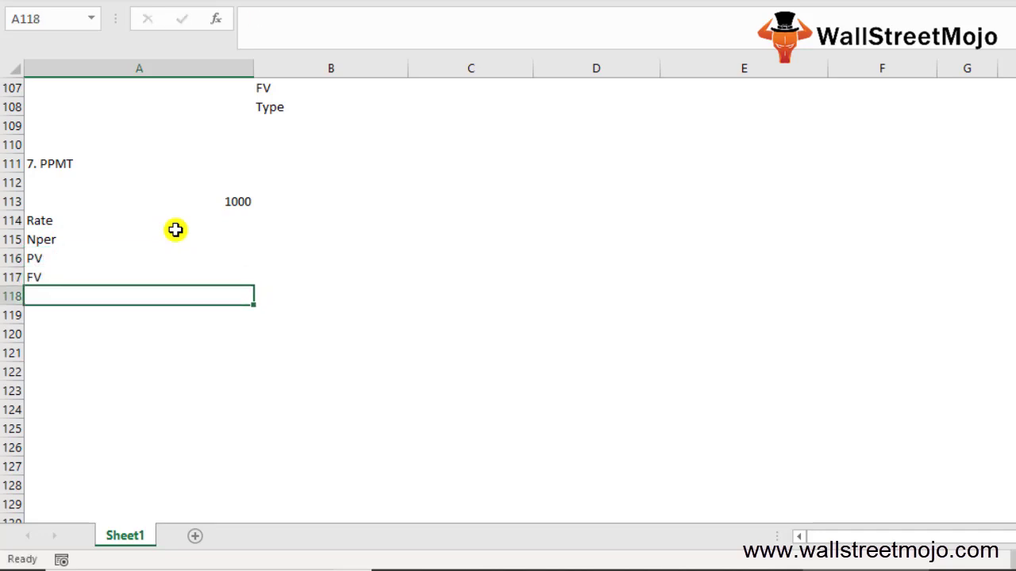
{"action": "type", "text": "type"}
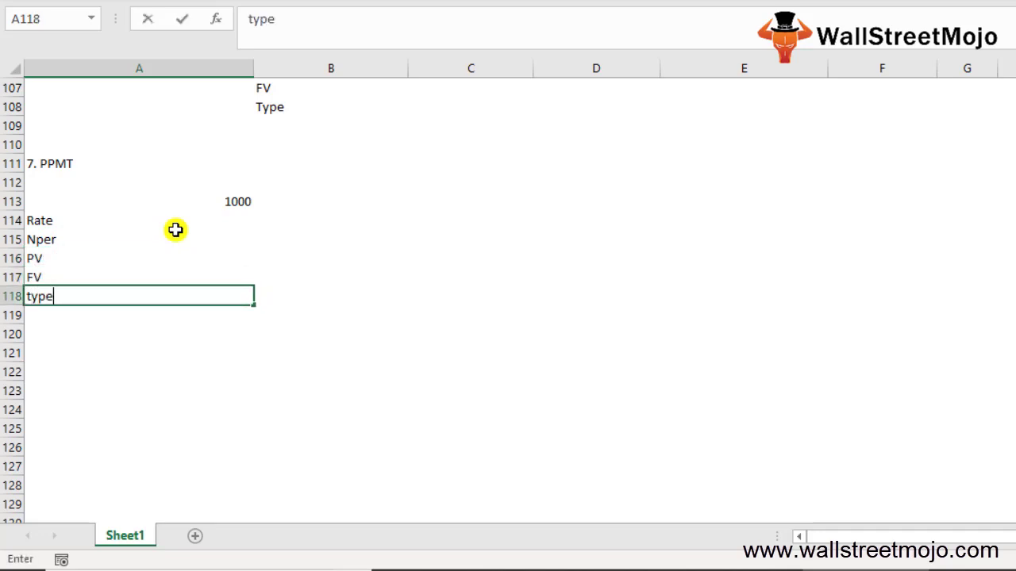
{"action": "key", "text": "ctrl+Return"}
Step: Enter the PPMT inputs beside their labels: Rate 10% in B114, Nper 3 in B115 and PV 1000 in B116
{"action": "key", "text": "Up"}
{"action": "key", "text": "Up"}
{"action": "key", "text": "Up"}
{"action": "key", "text": "Up"}
{"action": "key", "text": "Right"}
{"action": "type", "text": "10%"}
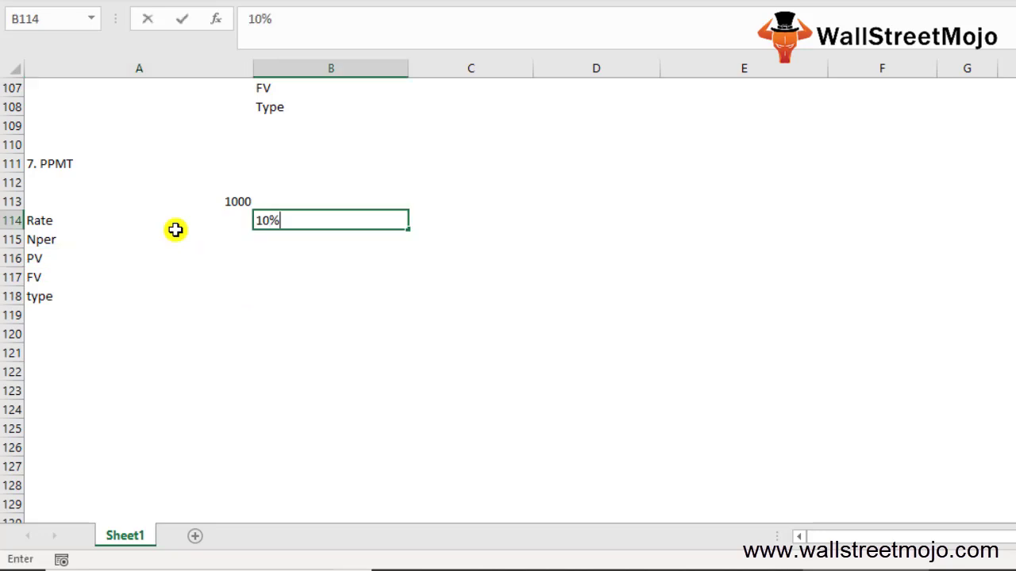
{"action": "key", "text": "Return"}
{"action": "type", "text": "3"}
{"action": "key", "text": "Return"}
{"action": "type", "text": "1000"}
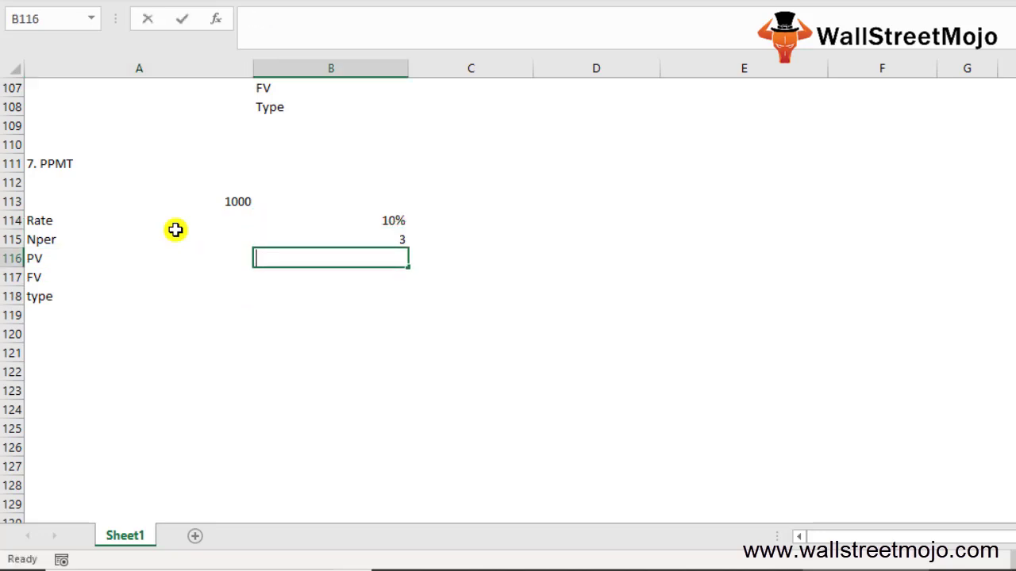
{"action": "key", "text": "Return"}
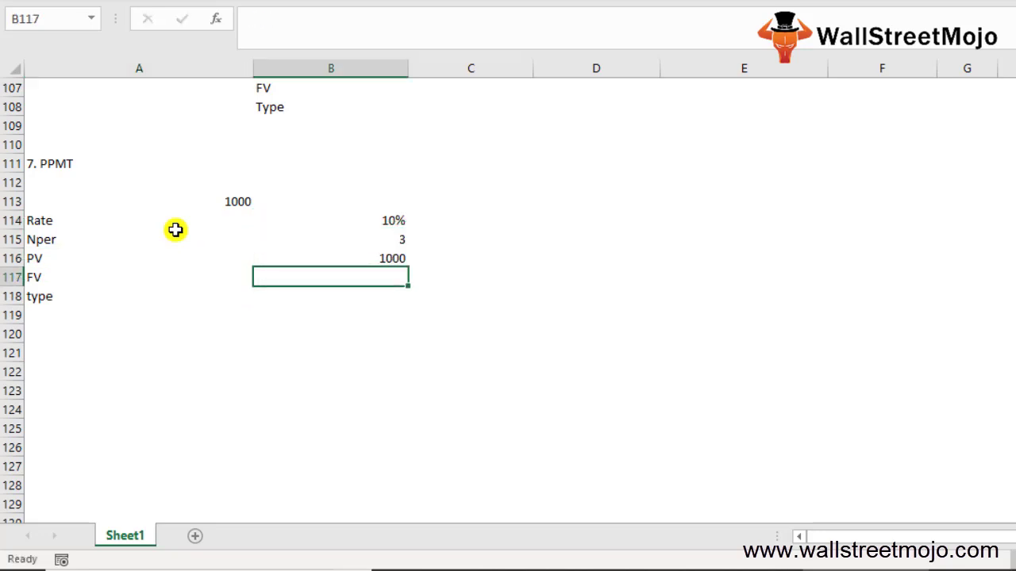
Step: Start a PPMT formula in A120 that takes the rate from B114 as its first argument
{"action": "key", "text": "Down"}
{"action": "key", "text": "Down"}
{"action": "key", "text": "Down"}
{"action": "key", "text": "Left"}
{"action": "type", "text": "=ppmt"}
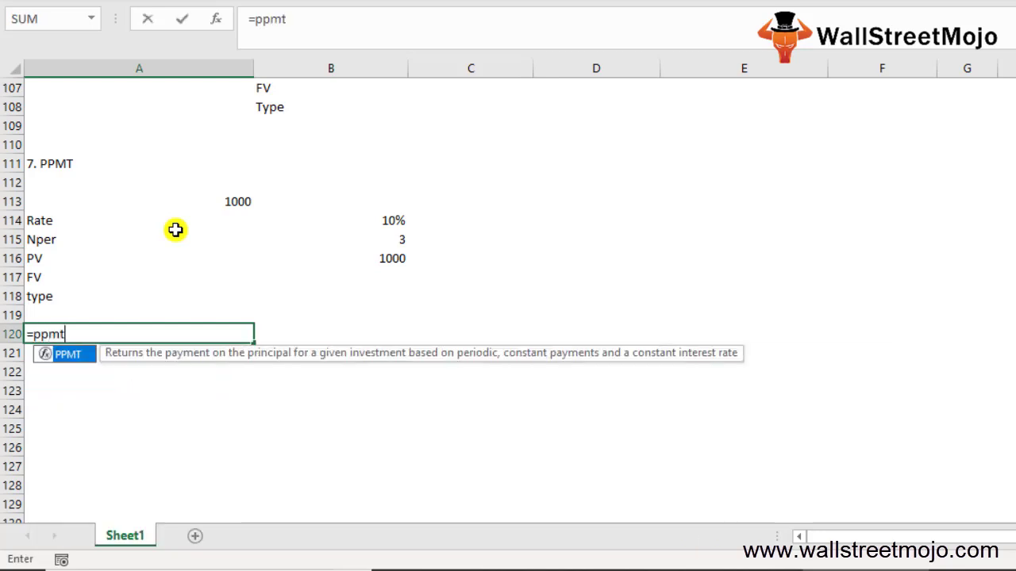
{"action": "key", "text": "Tab"}
{"action": "key", "text": "Up"}
{"action": "key", "text": "Up"}
{"action": "key", "text": "Up"}
{"action": "key", "text": "Right"}
{"action": "key", "text": "Up"}
{"action": "key", "text": "Up"}
{"action": "key", "text": "Up"}
{"action": "type", "text": ","}
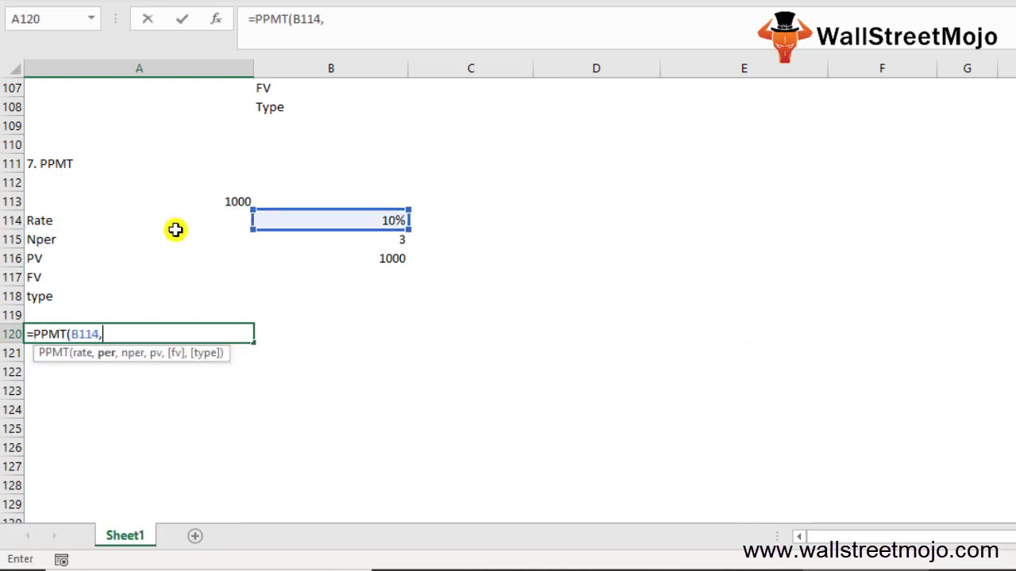
Step: Add the Nper value in B115 as the per argument of the PPMT formula
{"action": "key", "text": "Up"}
{"action": "key", "text": "Up"}
{"action": "key", "text": "Up"}
{"action": "key", "text": "Up"}
{"action": "key", "text": "Right"}
{"action": "key", "text": "Right"}
{"action": "key", "text": "Up"}
{"action": "key", "text": "Left"}
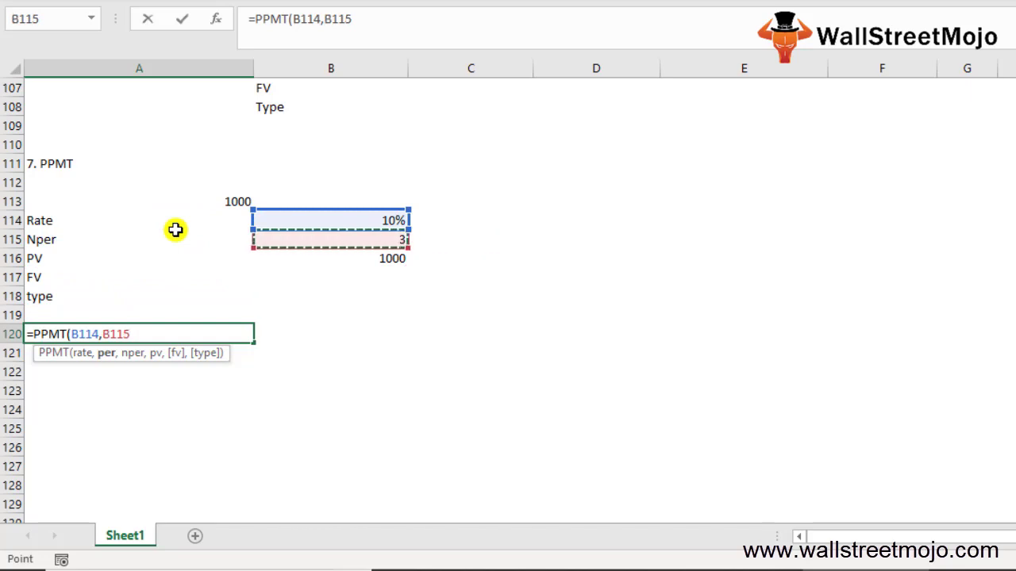
Step: Add B116 as the PPMT formula's third argument and try to complete the formula with only three arguments
{"action": "type", "text": ","}
{"action": "key", "text": "Up"}
{"action": "key", "text": "Up"}
{"action": "key", "text": "Up"}
{"action": "key", "text": "Up"}
{"action": "key", "text": "Right"}
{"action": "key", "text": "Right"}
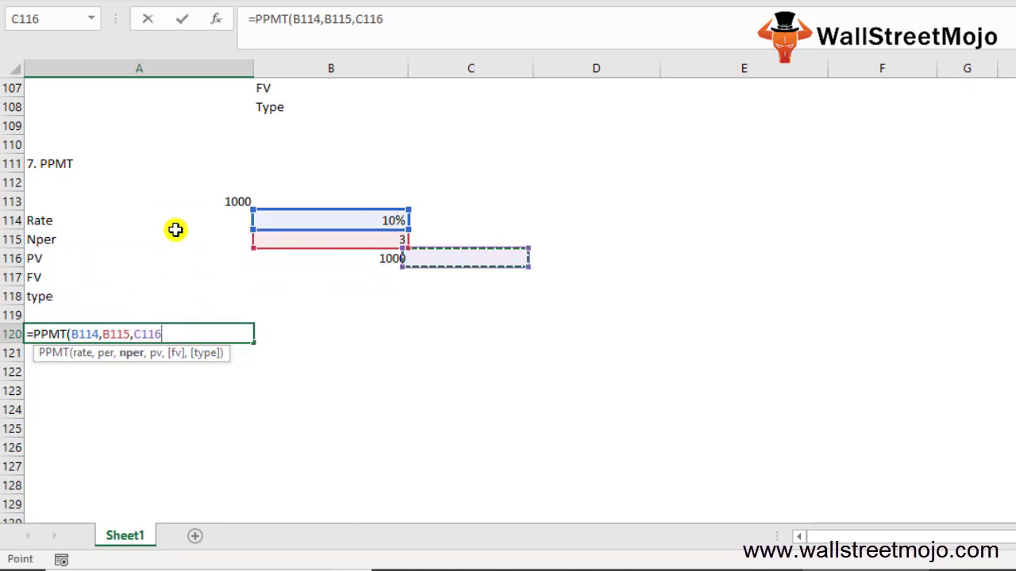
{"action": "key", "text": "Left"}
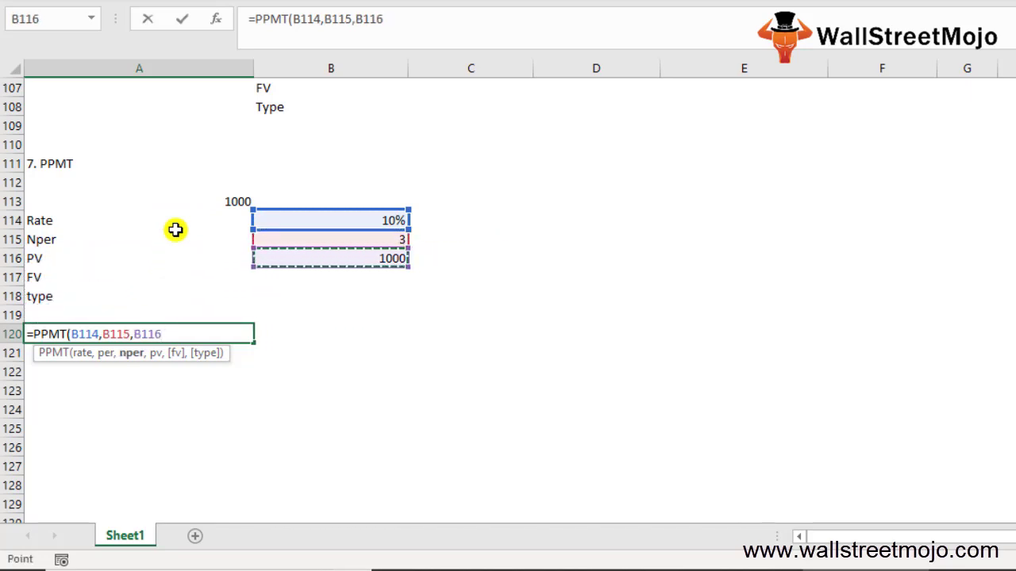
{"action": "type", "text": ")"}
{"action": "key", "text": "Return"}
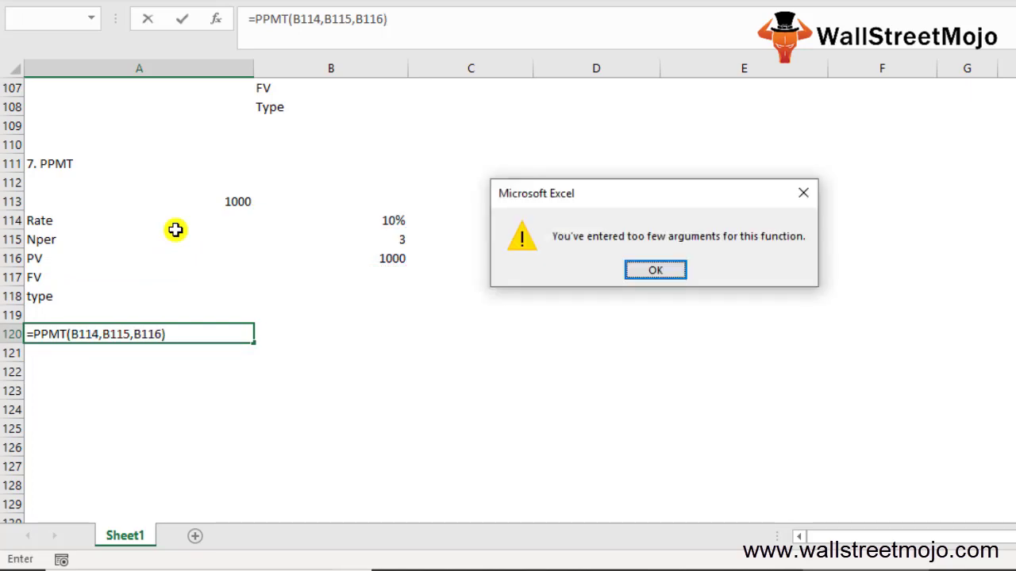
Step: Add B117 and B118 as the fourth and fifth arguments of the PPMT formula and complete it in A120
{"action": "key", "text": "Return"}
{"action": "key", "text": "Right"}
{"action": "type", "text": ","}
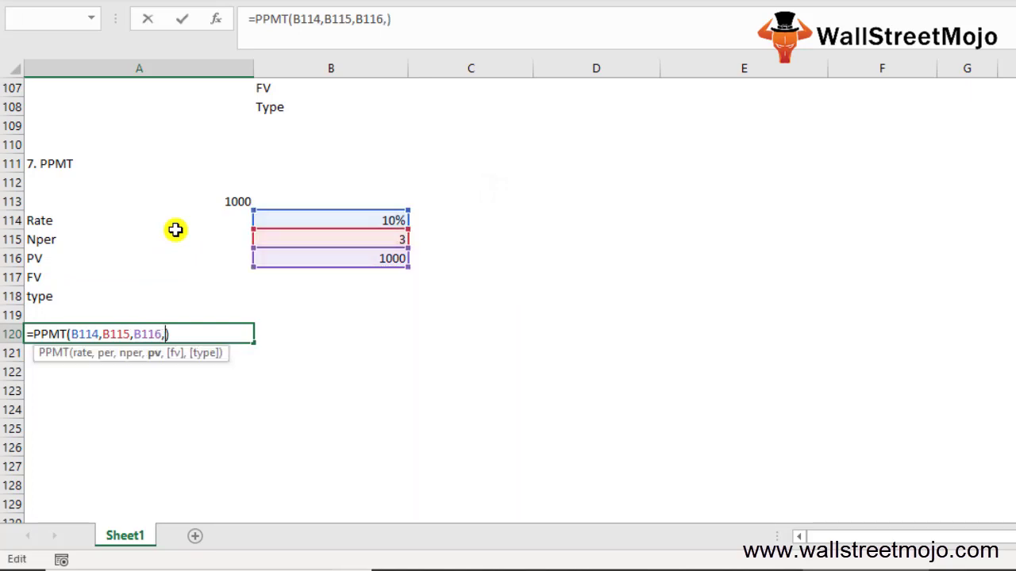
{"action": "left_click", "coordinate": [323, 279]}
{"action": "type", "text": ","}
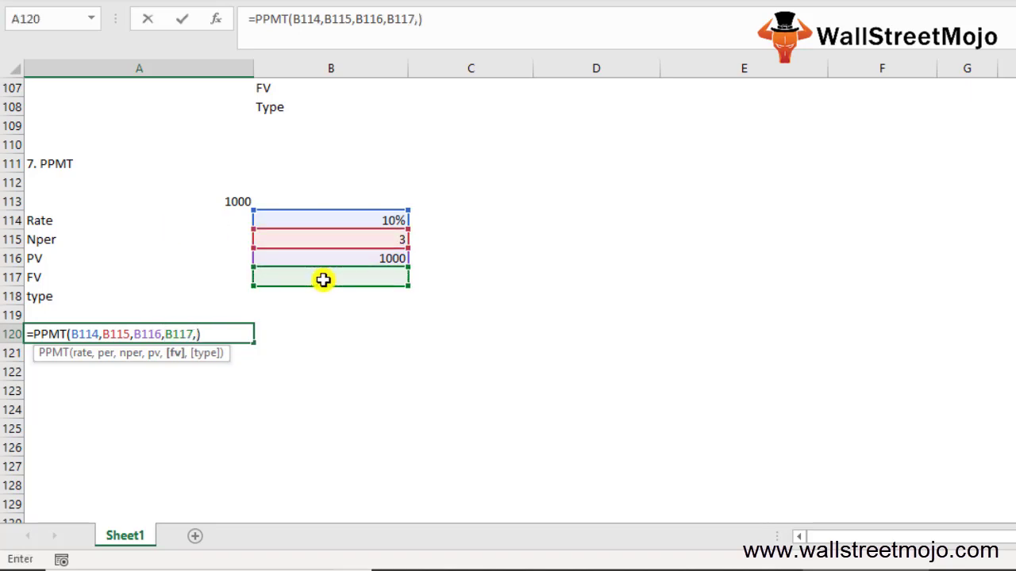
{"action": "left_click", "coordinate": [289, 297]}
{"action": "key", "text": "Return"}
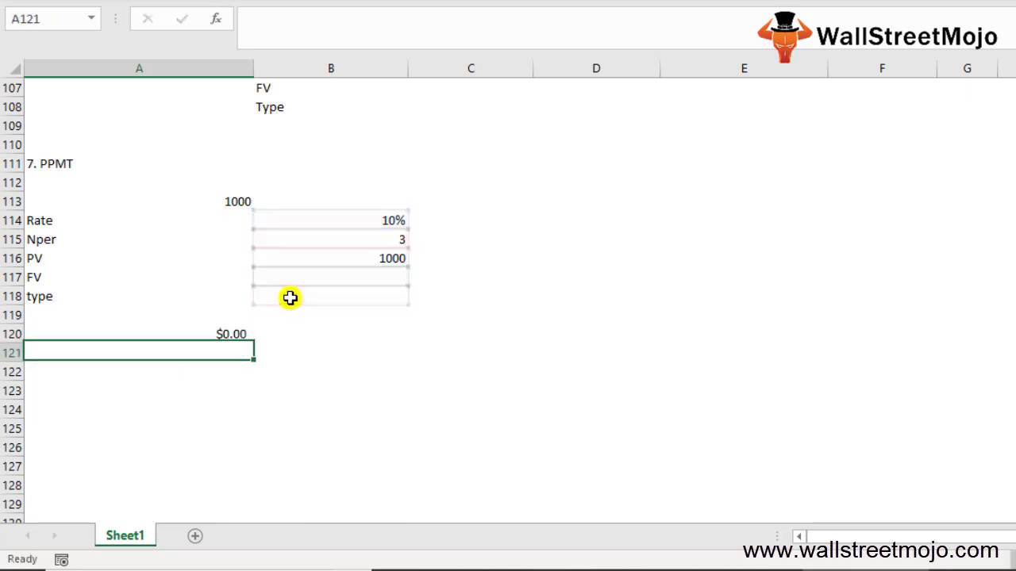
Step: Replace the B118 reference in the PPMT formula in A120 with 0
{"action": "key", "text": "Up"}
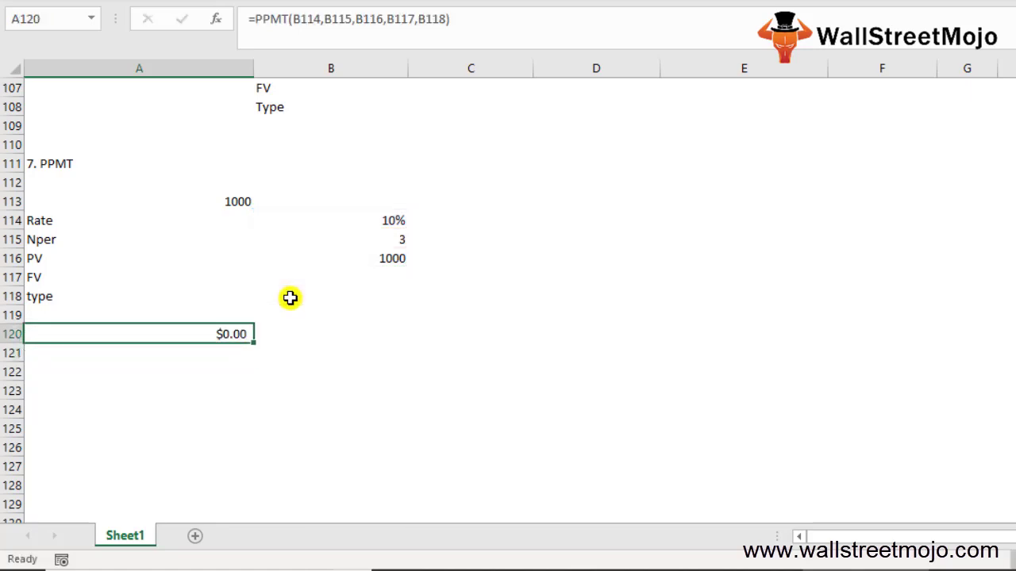
{"action": "key", "text": "F2"}
{"action": "key", "text": "Left"}
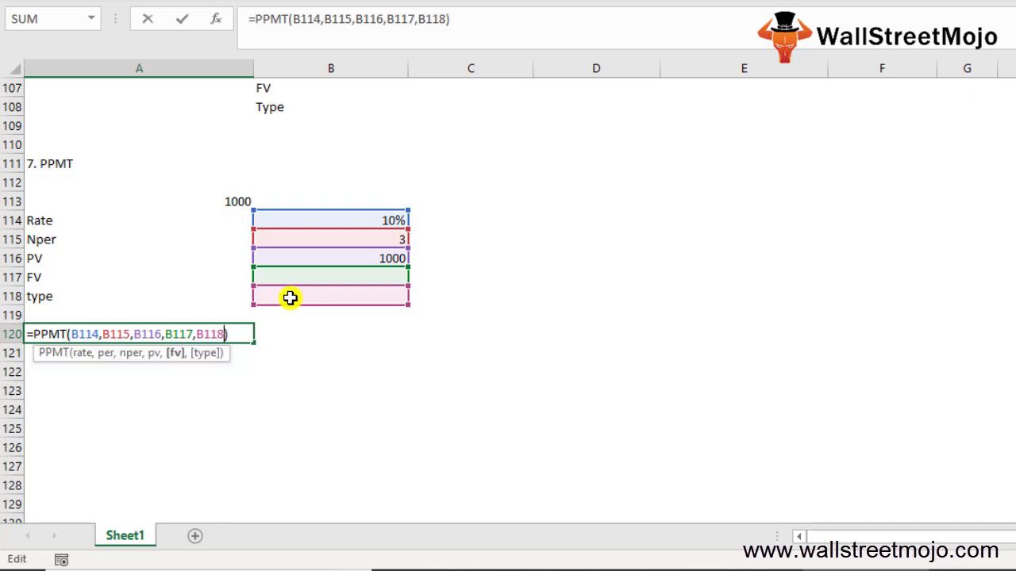
{"action": "key", "text": "BackSpace"}
{"action": "key", "text": "BackSpace"}
{"action": "key", "text": "BackSpace"}
{"action": "key", "text": "BackSpace"}
{"action": "type", "text": "0"}
{"action": "key", "text": "Return"}
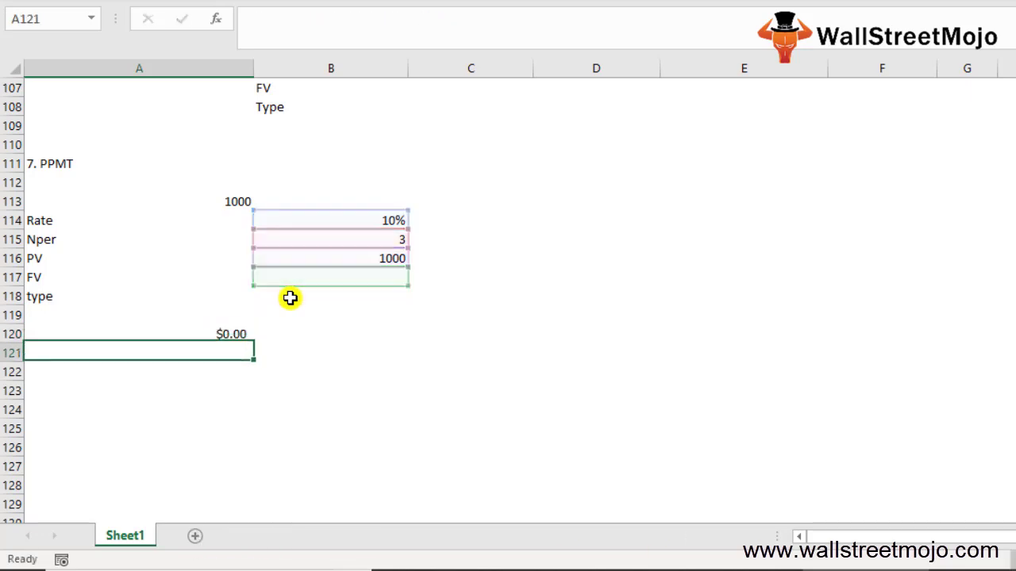
{"action": "key", "text": "Up"}
{"action": "key", "text": "Up"}
{"action": "key", "text": "Up"}
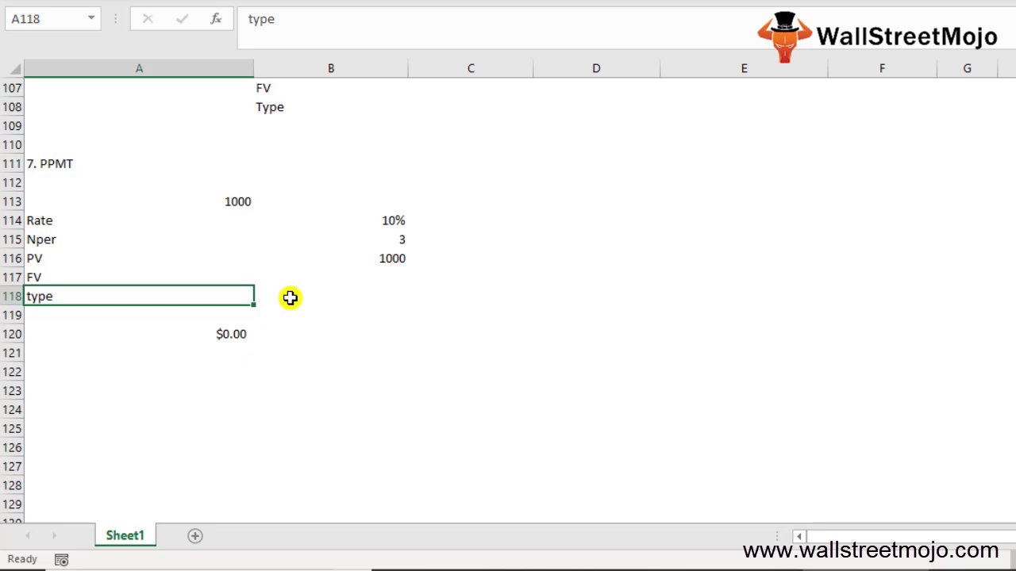
Step: Replace the B115 reference with 1 as the per argument of the PPMT formula in A120
{"action": "key", "text": "Down"}
{"action": "key", "text": "Down"}
{"action": "key", "text": "F2"}
{"action": "key", "text": "Left"}
{"action": "key", "text": "Left"}
{"action": "key", "text": "Left"}
{"action": "key", "text": "Left"}
{"action": "key", "text": "Left"}
{"action": "key", "text": "Left"}
{"action": "key", "text": "Left"}
{"action": "key", "text": "Left"}
{"action": "key", "text": "Left"}
{"action": "key", "text": "Left"}
{"action": "key", "text": "Left"}
{"action": "key", "text": "Left"}
{"action": "key", "text": "Left"}
{"action": "key", "text": "Left"}
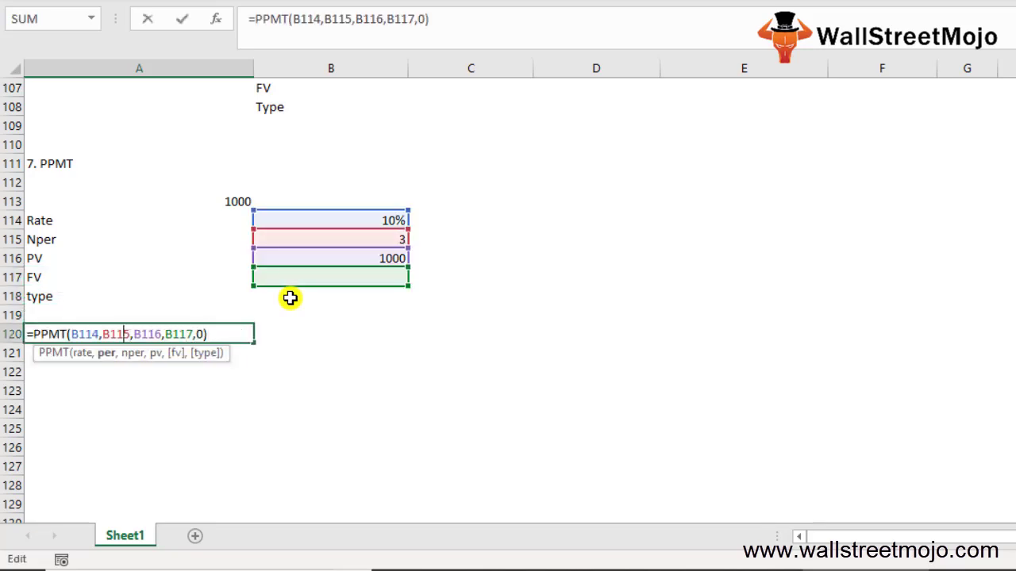
{"action": "key", "text": "Delete"}
{"action": "key", "text": "BackSpace"}
{"action": "key", "text": "BackSpace"}
{"action": "key", "text": "BackSpace"}
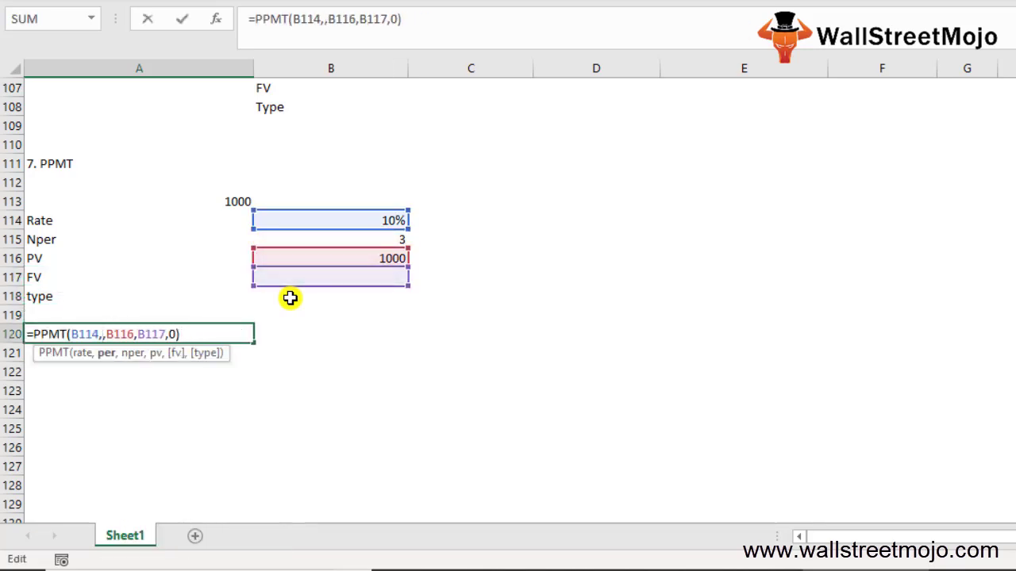
{"action": "type", "text": "1"}
{"action": "key", "text": "Return"}
Step: Remove the final 0 argument from the formula in A120, leaving =PPMT(B114,1,B116,B117)
{"action": "key", "text": "Up"}
{"action": "key", "text": "F2"}
{"action": "key", "text": "BackSpace"}
{"action": "key", "text": "BackSpace"}
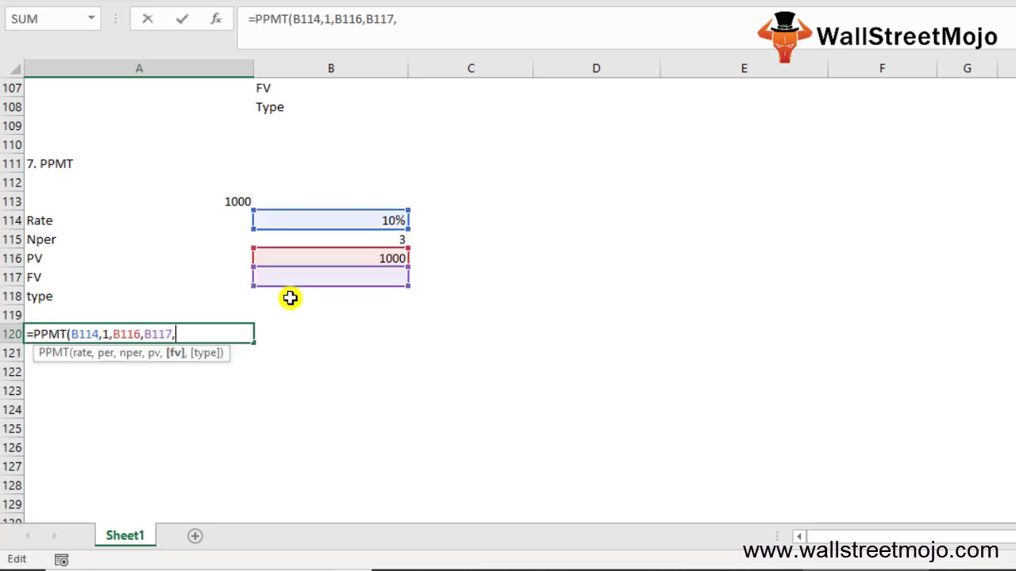
{"action": "key", "text": "BackSpace"}
{"action": "type", "text": ")"}
{"action": "key", "text": "Return"}
{"action": "key", "text": "Up"}
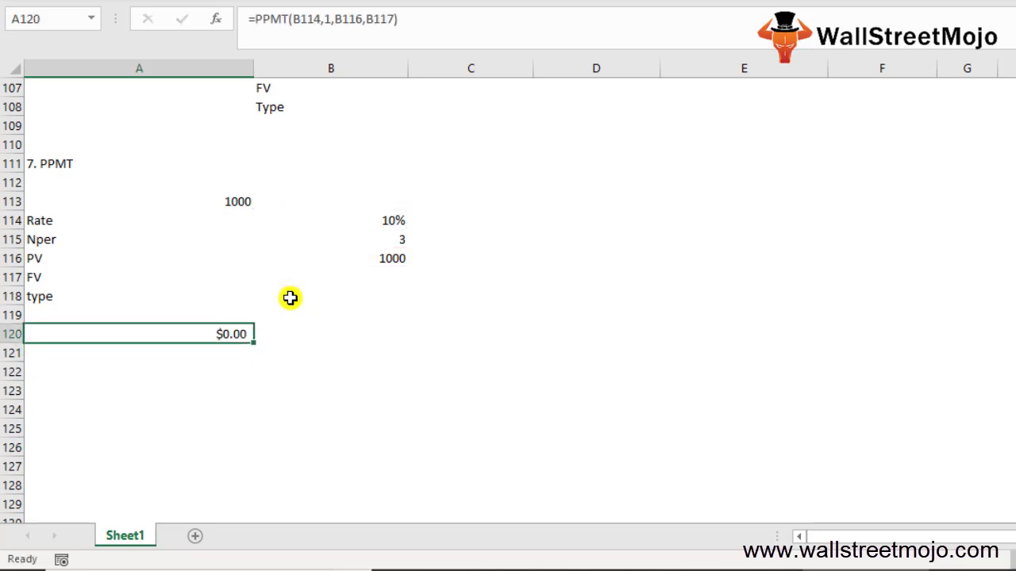
Step: Enter the section heading "8. IRR" in A123, below the PPMT example
{"action": "key", "text": "Down"}
{"action": "key", "text": "Down"}
{"action": "key", "text": "Down"}
{"action": "key", "text": "Down"}
{"action": "key", "text": "Down"}
{"action": "key", "text": "Down"}
{"action": "key", "text": "Down"}
{"action": "key", "text": "Down"}
{"action": "key", "text": "Down"}
{"action": "key", "text": "Down"}
{"action": "key", "text": "Down"}
{"action": "key", "text": "Down"}
{"action": "key", "text": "Down"}
{"action": "key", "text": "Down"}
{"action": "key", "text": "Down"}
{"action": "key", "text": "Down"}
{"action": "key", "text": "Down"}
{"action": "key", "text": "Down"}
{"action": "key", "text": "Down"}
{"action": "key", "text": "Down"}
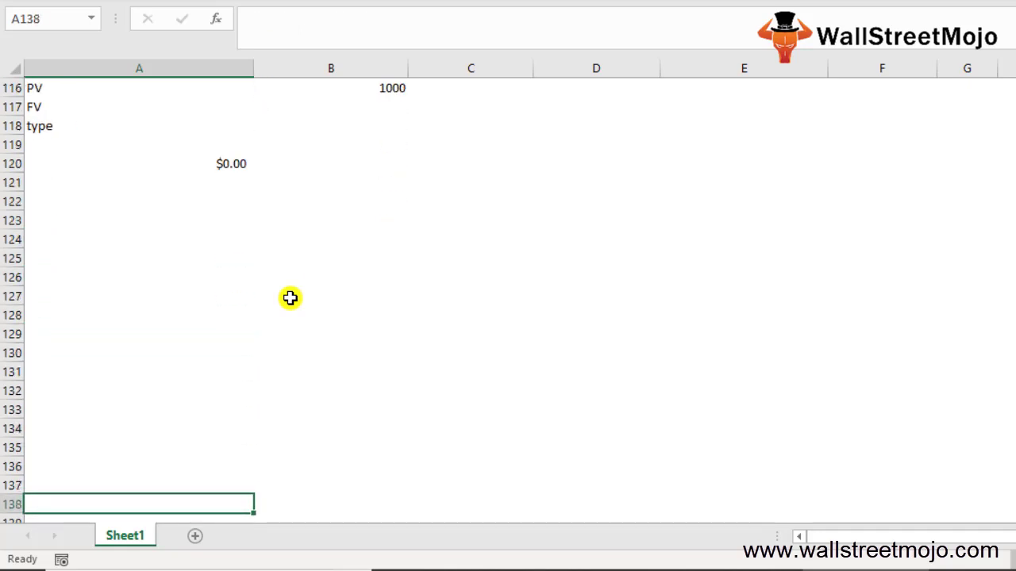
{"action": "key", "text": "Up"}
{"action": "key", "text": "Up"}
{"action": "key", "text": "Up"}
{"action": "key", "text": "Up"}
{"action": "key", "text": "Up"}
{"action": "key", "text": "Up"}
{"action": "key", "text": "Up"}
{"action": "key", "text": "Up"}
{"action": "key", "text": "Up"}
{"action": "key", "text": "Up"}
{"action": "key", "text": "Up"}
{"action": "key", "text": "Up"}
{"action": "key", "text": "Up"}
{"action": "key", "text": "Up"}
{"action": "key", "text": "Up"}
{"action": "key", "text": "Up"}
{"action": "key", "text": "Up"}
{"action": "key", "text": "Up"}
{"action": "key", "text": "Up"}
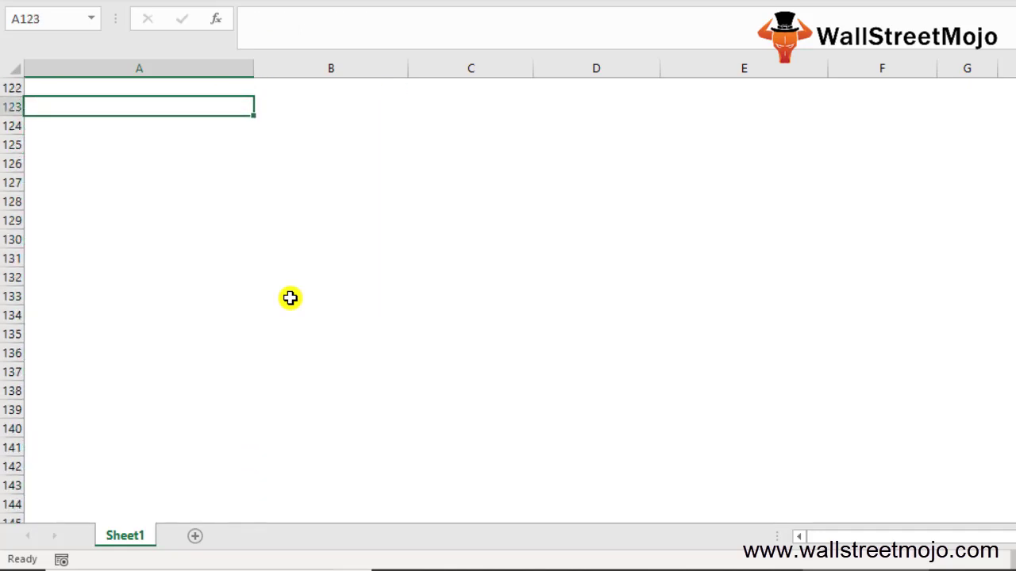
{"action": "type", "text": "8. IRR"}
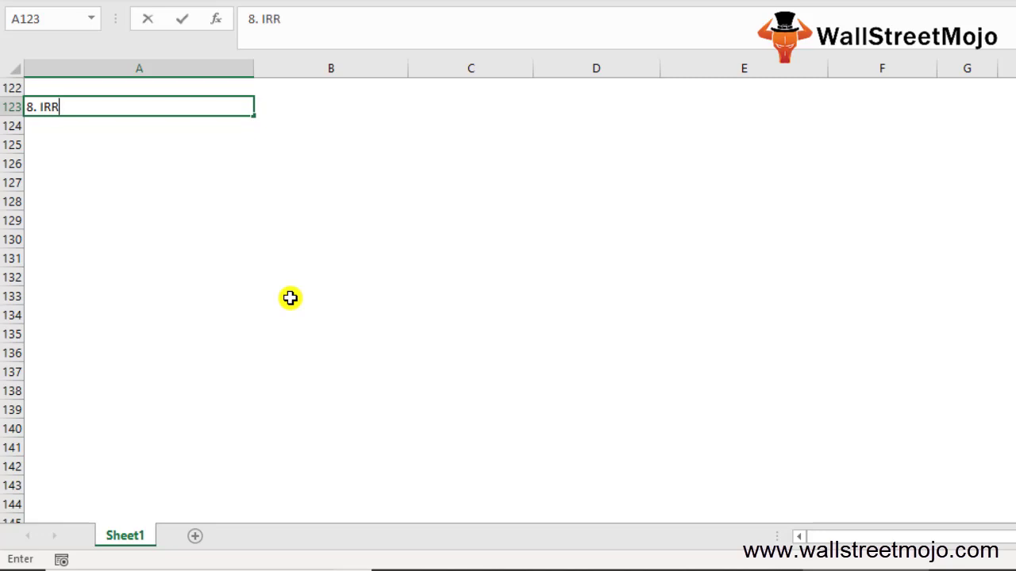
{"action": "key", "text": "Return"}
{"action": "key", "text": "Return"}
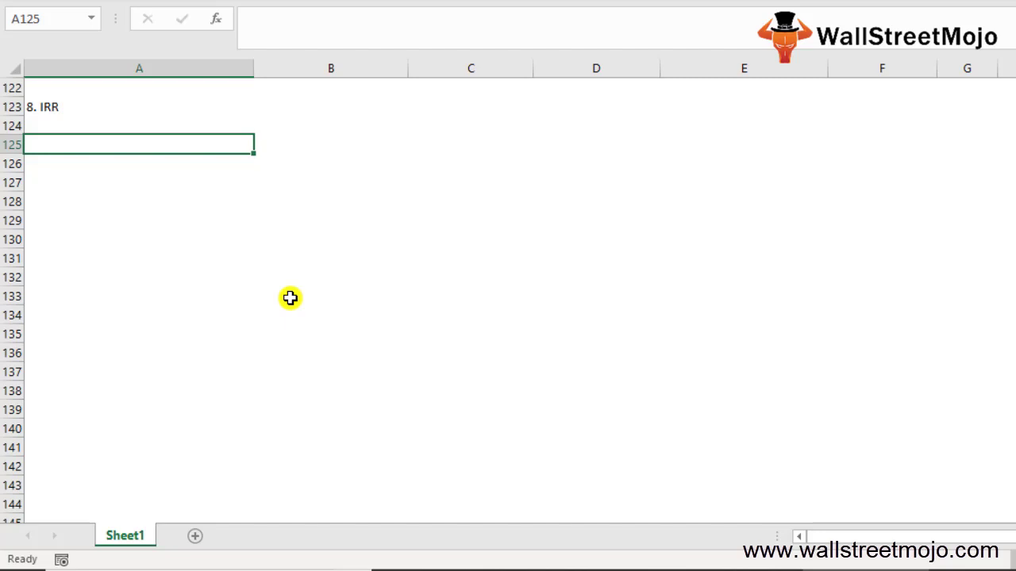
Step: Label A126 as Investment and enter -1000 as its value in B126
{"action": "type", "text": "=irr("}
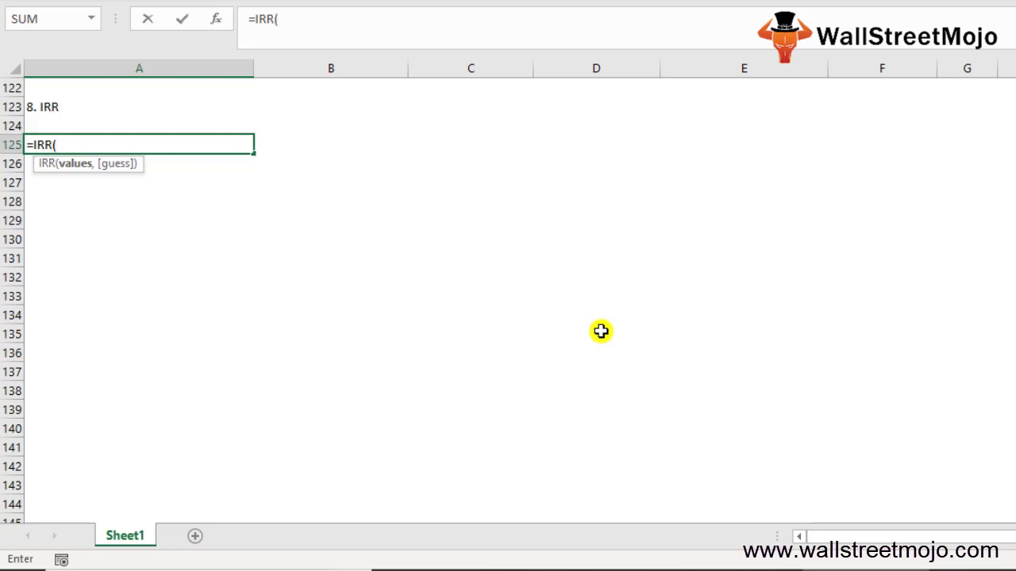
{"action": "key", "text": "Escape"}
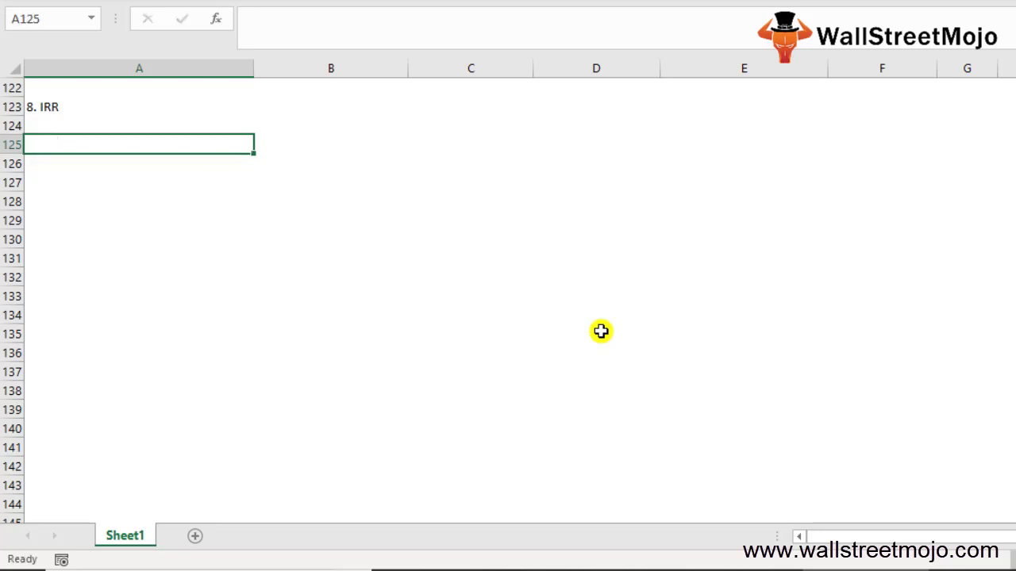
{"action": "key", "text": "Down"}
{"action": "type", "text": "Investme"}
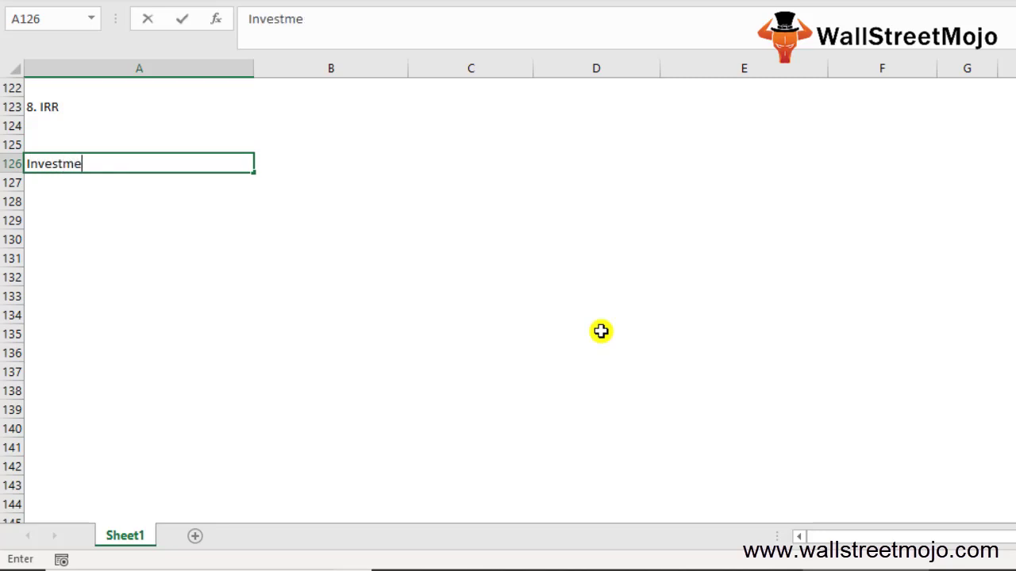
{"action": "type", "text": "nt"}
{"action": "key", "text": "Return"}
{"action": "key", "text": "Up"}
{"action": "key", "text": "Right"}
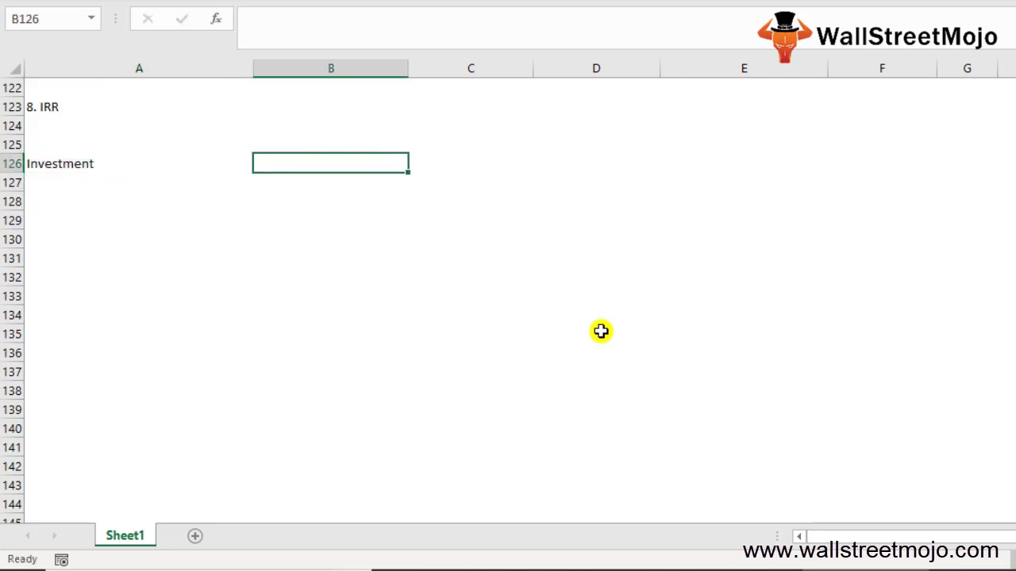
{"action": "type", "text": "-10"}
{"action": "key", "text": "BackSpace"}
{"action": "key", "text": "BackSpace"}
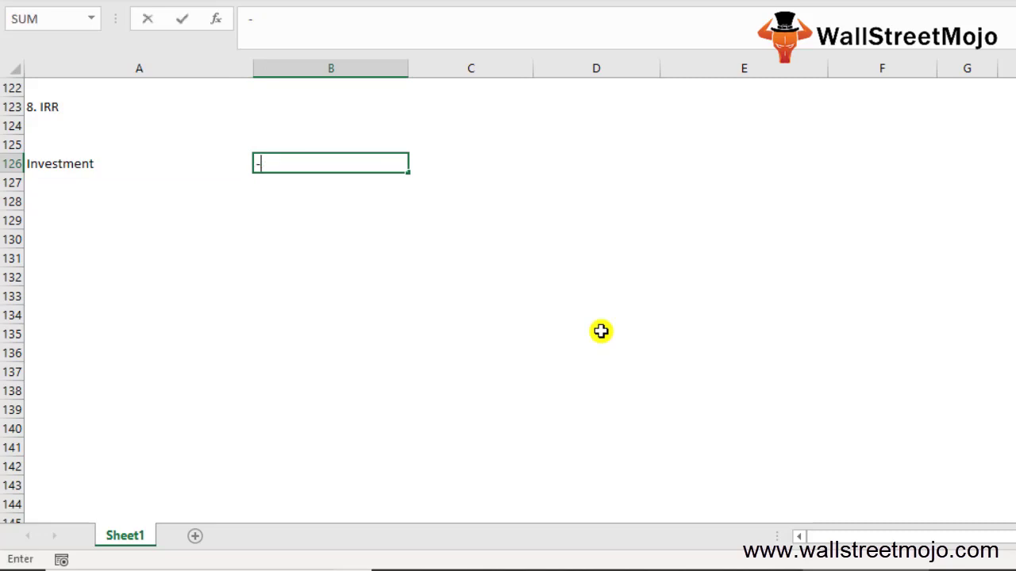
{"action": "type", "text": "1000"}
{"action": "key", "text": "Return"}
{"action": "key", "text": "Left"}
{"action": "key", "text": "Right"}
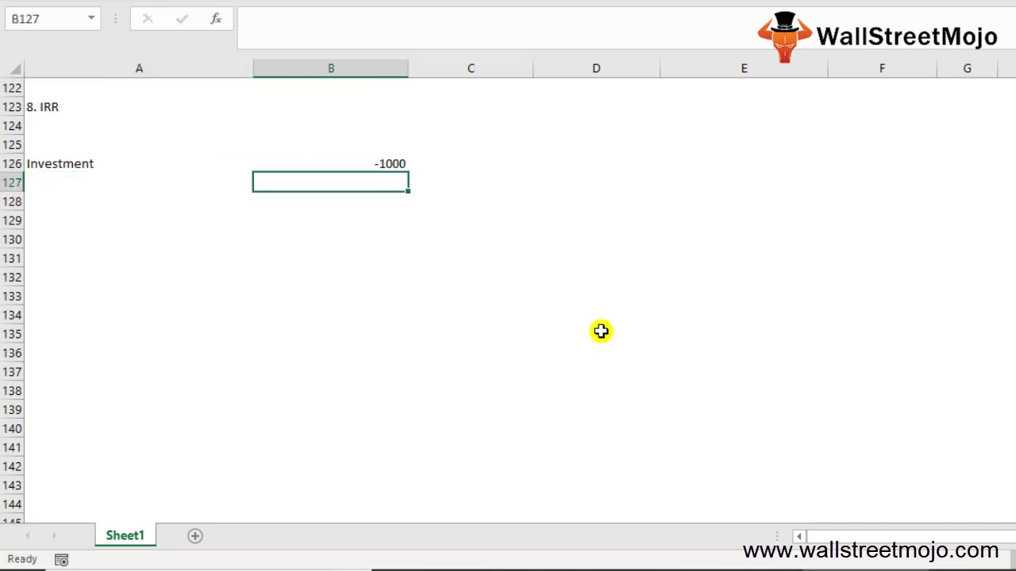
Step: Enter the cash flows 300, 400, 400, 400 and 300 in B127 to B131 below the investment
{"action": "type", "text": "300"}
{"action": "key", "text": "Return"}
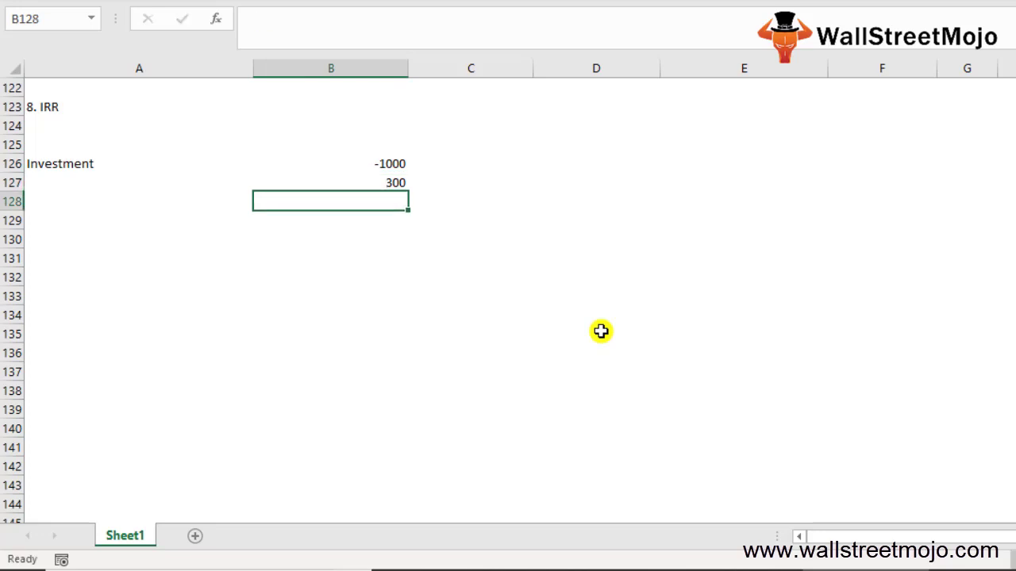
{"action": "type", "text": "400"}
{"action": "key", "text": "Return"}
{"action": "type", "text": "400"}
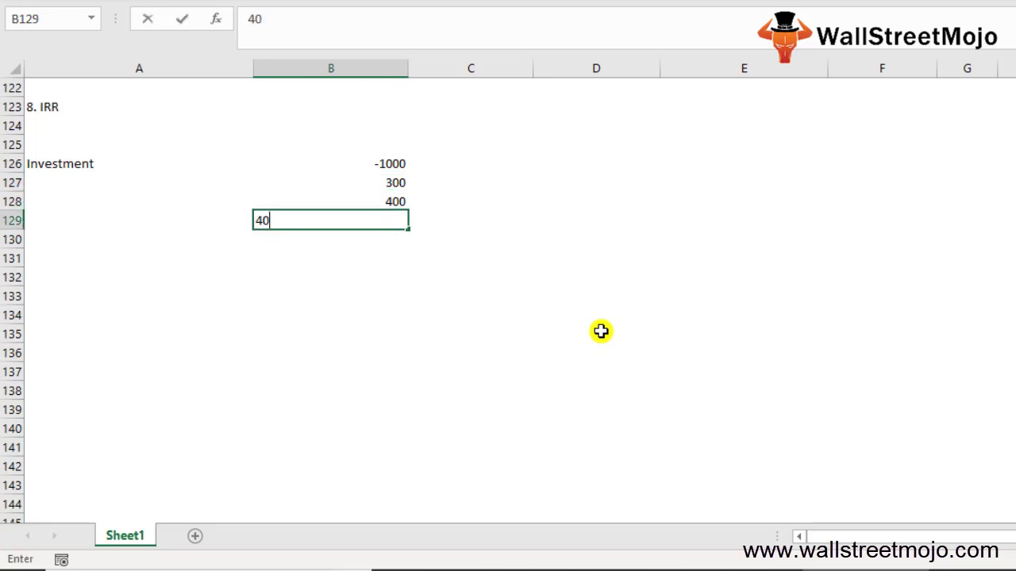
{"action": "key", "text": "Return"}
{"action": "type", "text": "400"}
{"action": "key", "text": "Return"}
{"action": "type", "text": "33"}
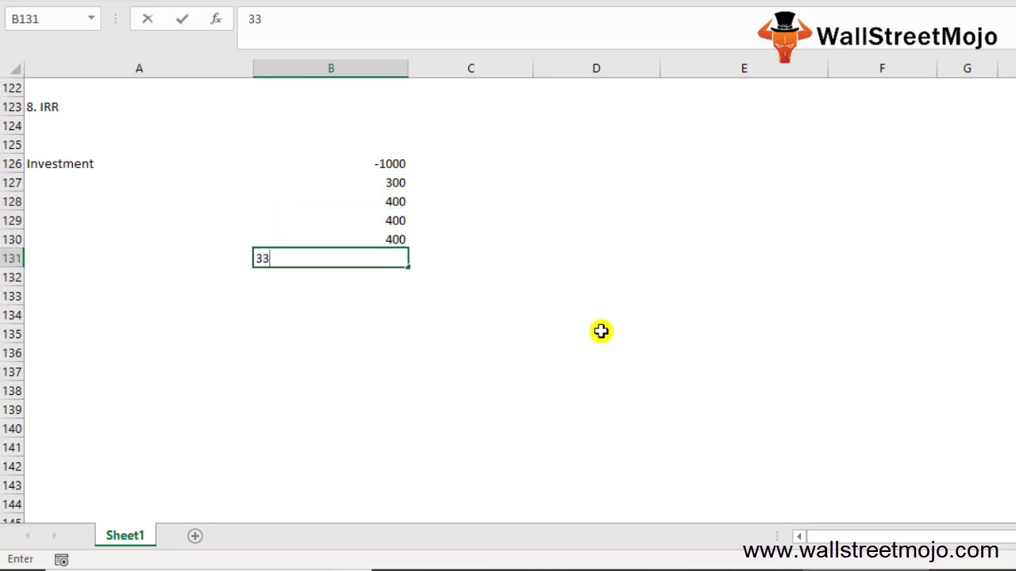
{"action": "key", "text": "BackSpace"}
{"action": "type", "text": "00"}
{"action": "key", "text": "Return"}
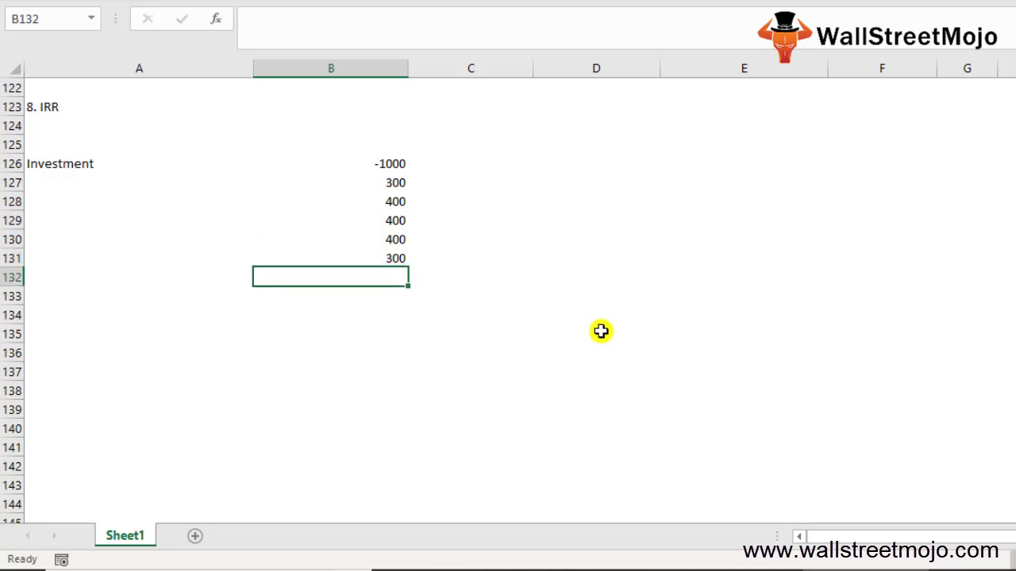
Step: Calculate the internal rate of return in A133 with IRR, using B126:B131 as the values and 0.1 as the guess
{"action": "key", "text": "Left"}
{"action": "key", "text": "Up"}
{"action": "key", "text": "Down"}
{"action": "key", "text": "Down"}
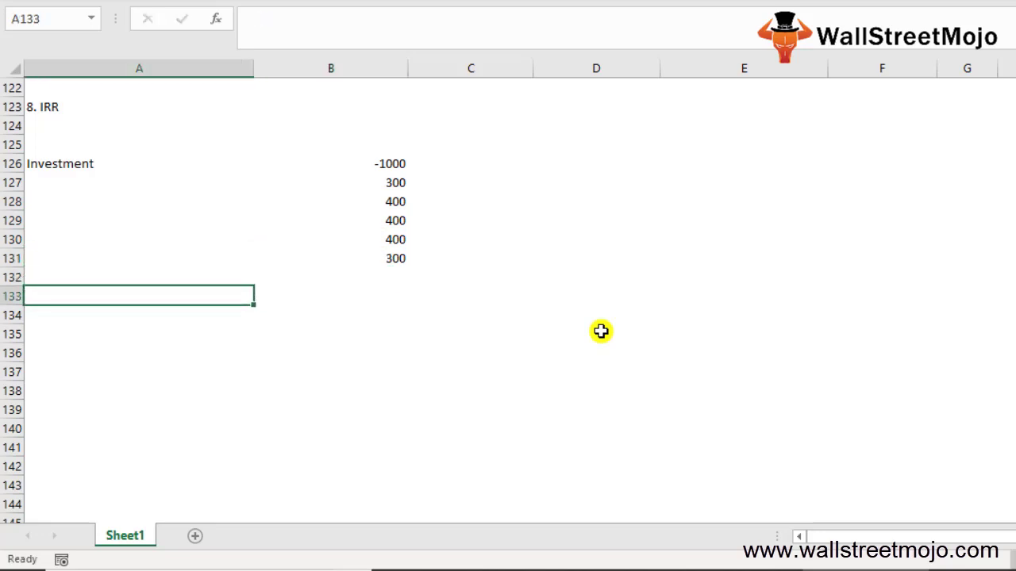
{"action": "type", "text": "=IRR("}
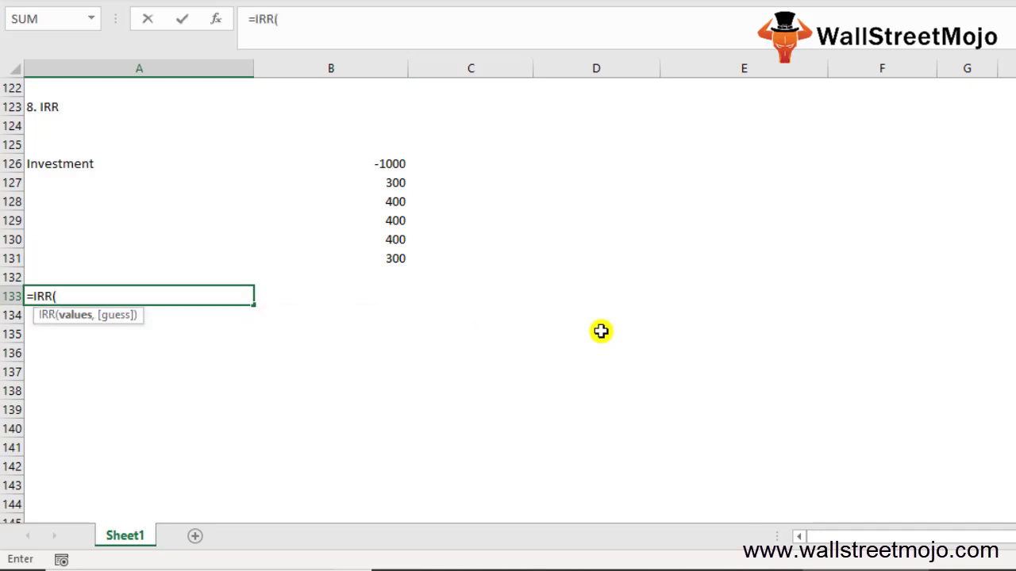
{"action": "key", "text": "Up"}
{"action": "key", "text": "Up"}
{"action": "key", "text": "Up"}
{"action": "key", "text": "Up"}
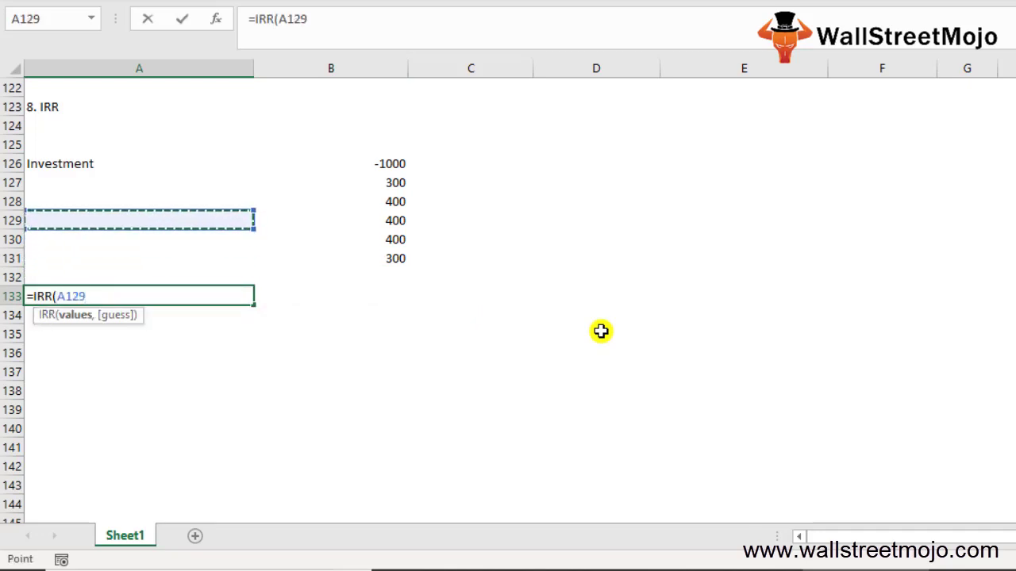
{"action": "key", "text": "Up"}
{"action": "key", "text": "Up"}
{"action": "key", "text": "Right"}
{"action": "key", "text": "Right"}
{"action": "key", "text": "Up"}
{"action": "key", "text": "Left"}
{"action": "key", "text": "shift+Down"}
{"action": "key", "text": "shift+Down"}
{"action": "key", "text": "shift+Down"}
{"action": "key", "text": "shift+Down"}
{"action": "key", "text": "shift+Down"}
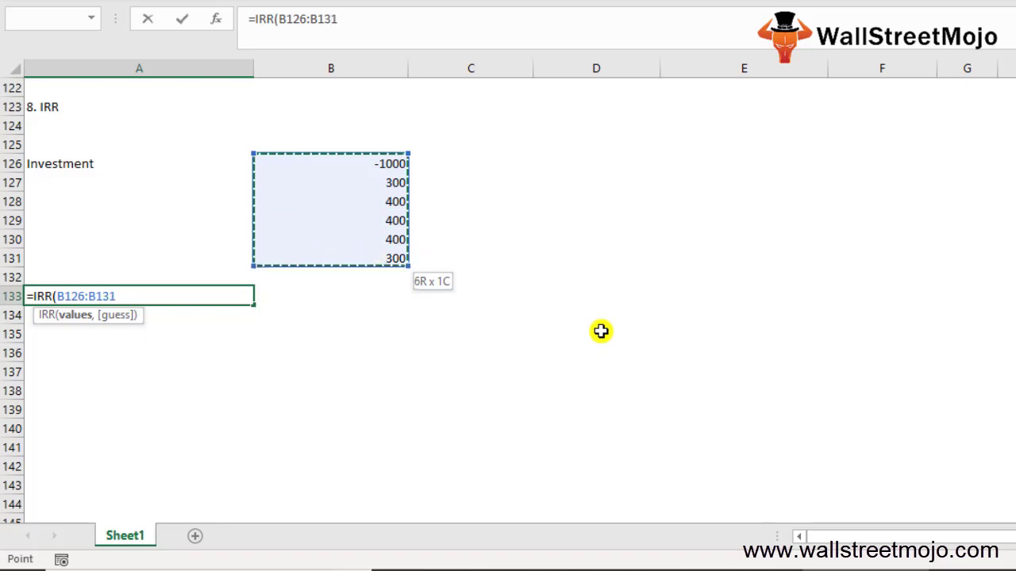
{"action": "type", "text": ","}
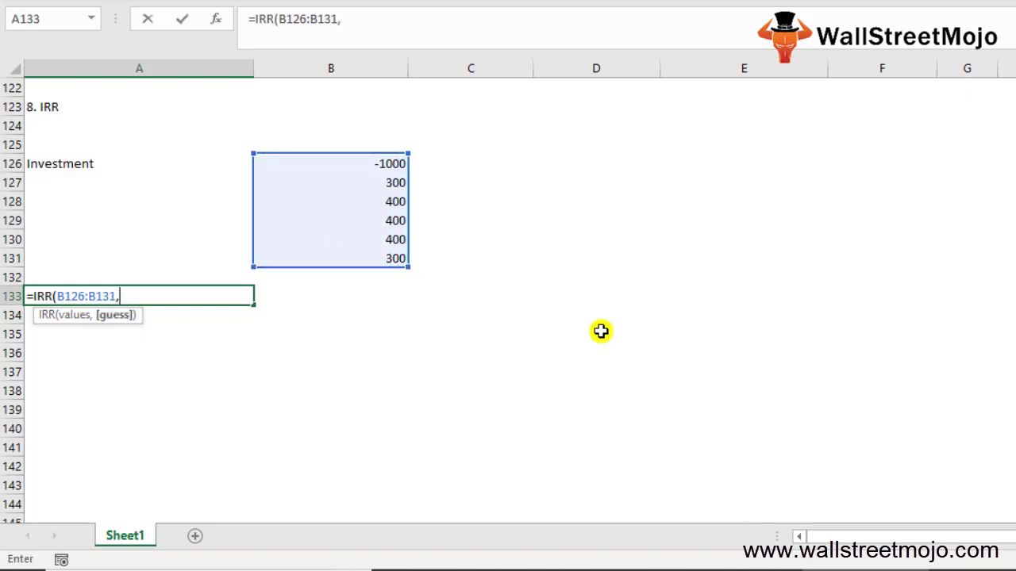
{"action": "type", "text": "0.1)"}
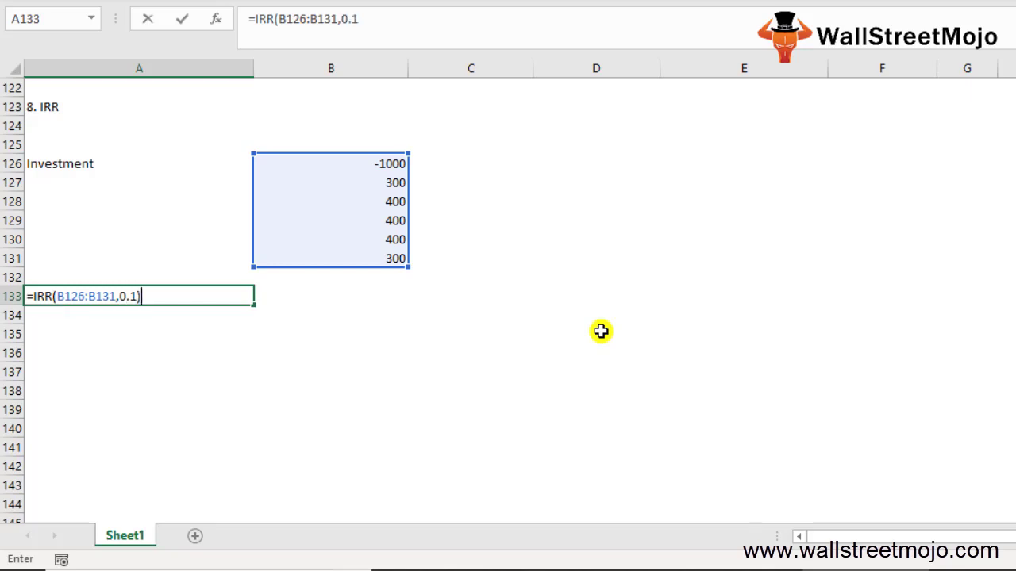
{"action": "key", "text": "Return"}
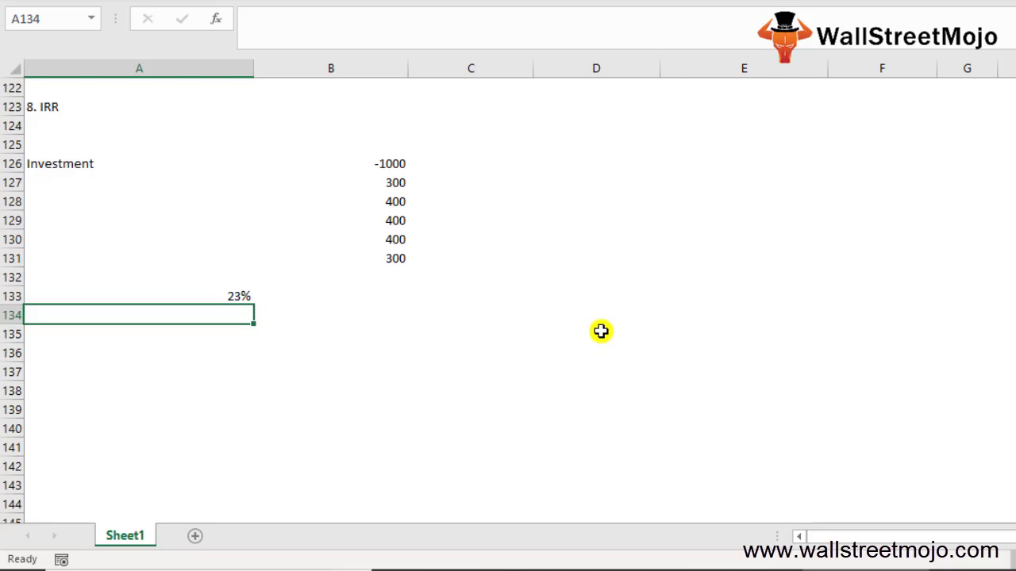
Step: Clear the cash flow in B130 of the IRR example
{"action": "left_click", "coordinate": [389, 239]}
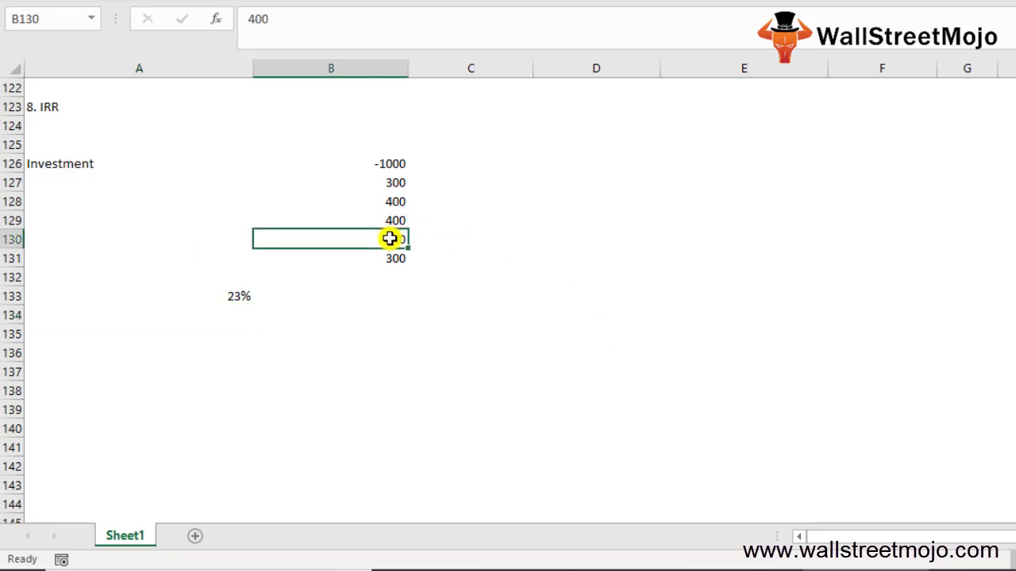
{"action": "key", "text": "Delete"}
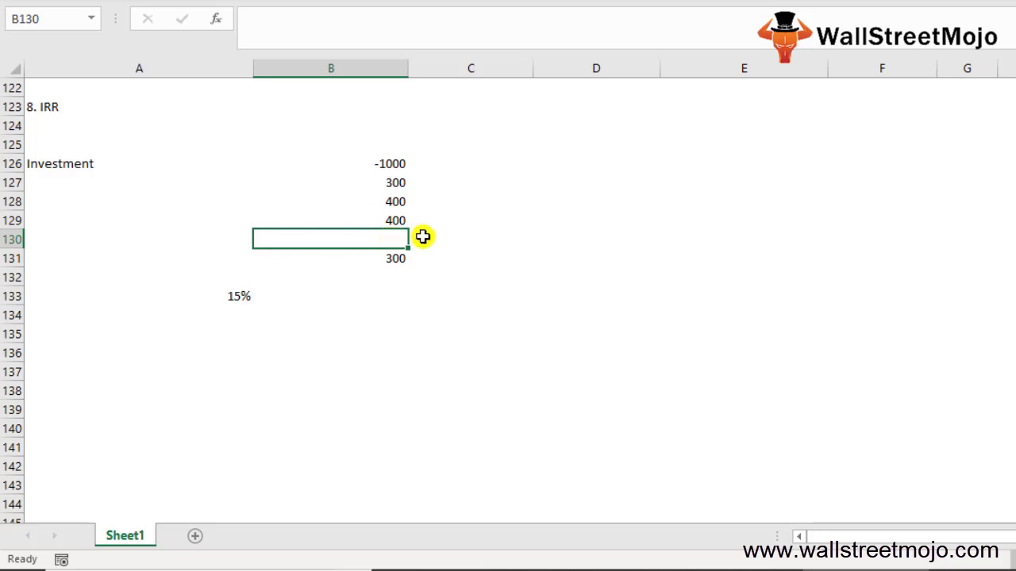
{"action": "left_click", "coordinate": [454, 353]}
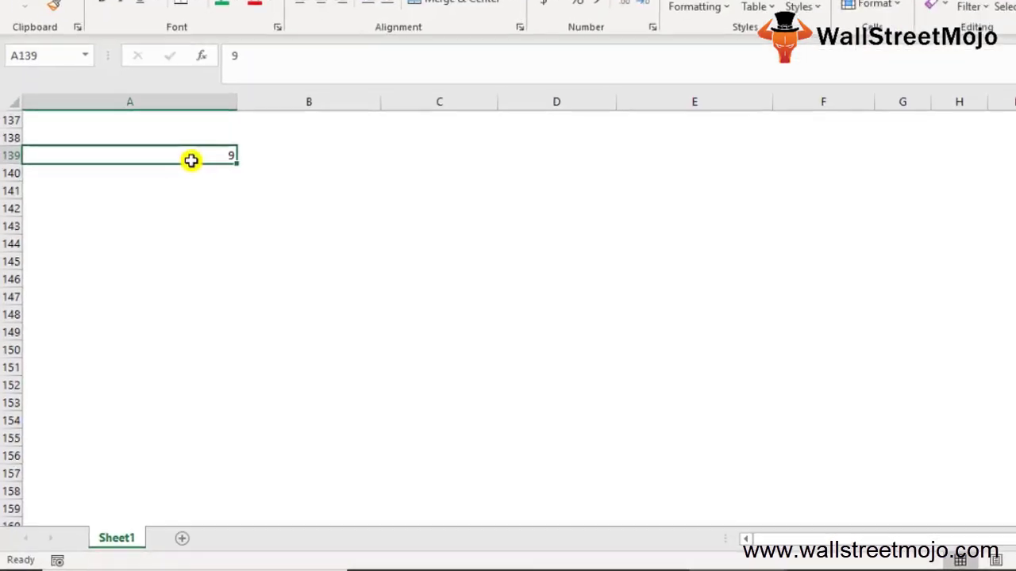
Step: Complete the heading in A139 as "9.MIRR" and enter "Modified internal rate of return" in A140
{"action": "type", "text": "."}
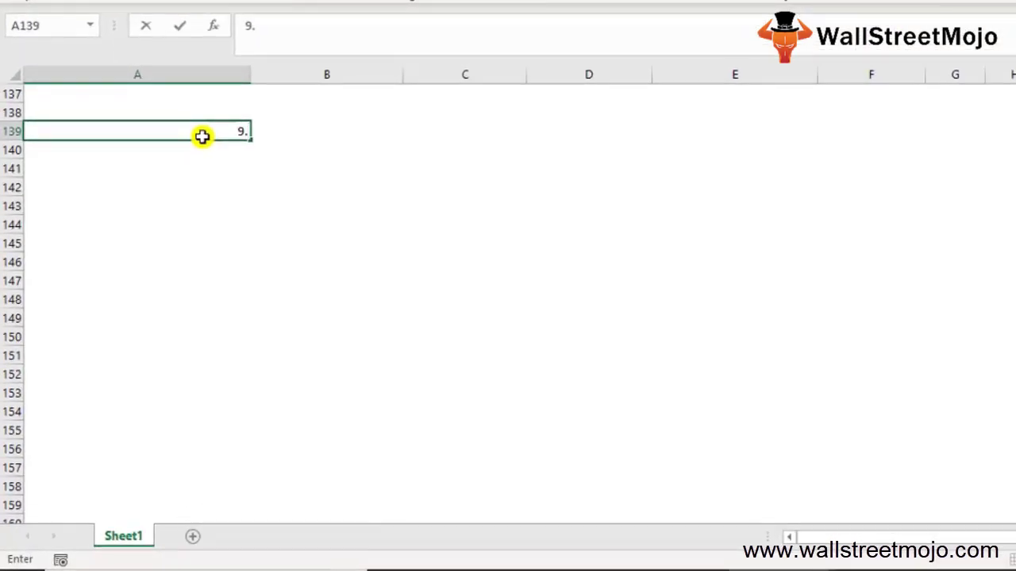
{"action": "type", "text": "MIRR"}
{"action": "key", "text": "Return"}
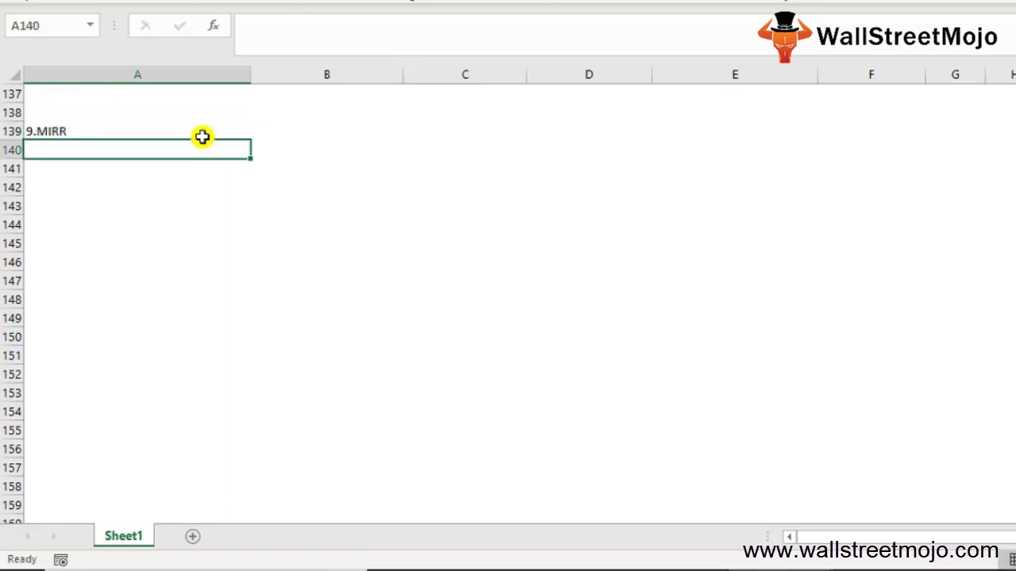
{"action": "type", "text": "Modifi"}
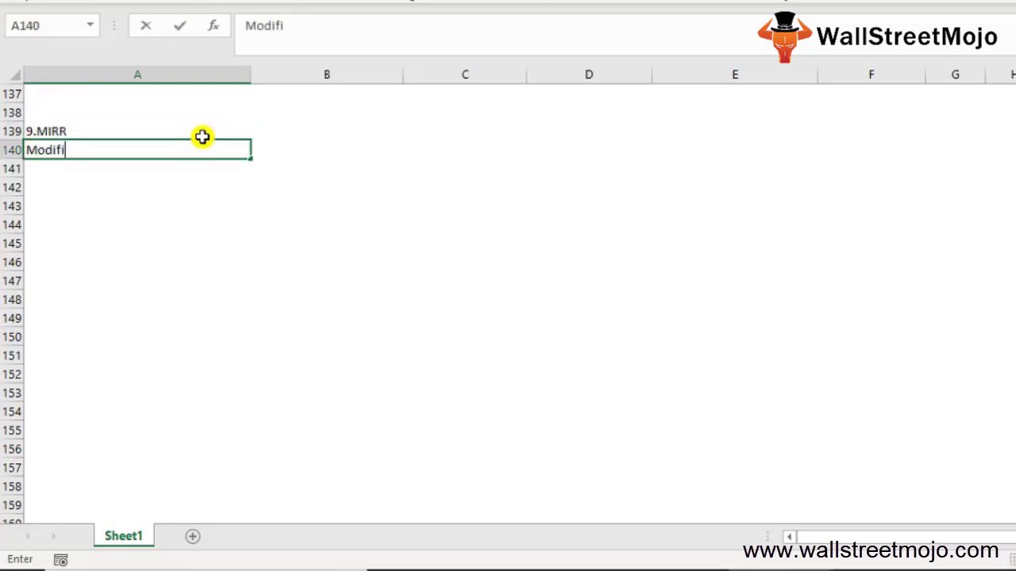
{"action": "type", "text": "ed internal r"}
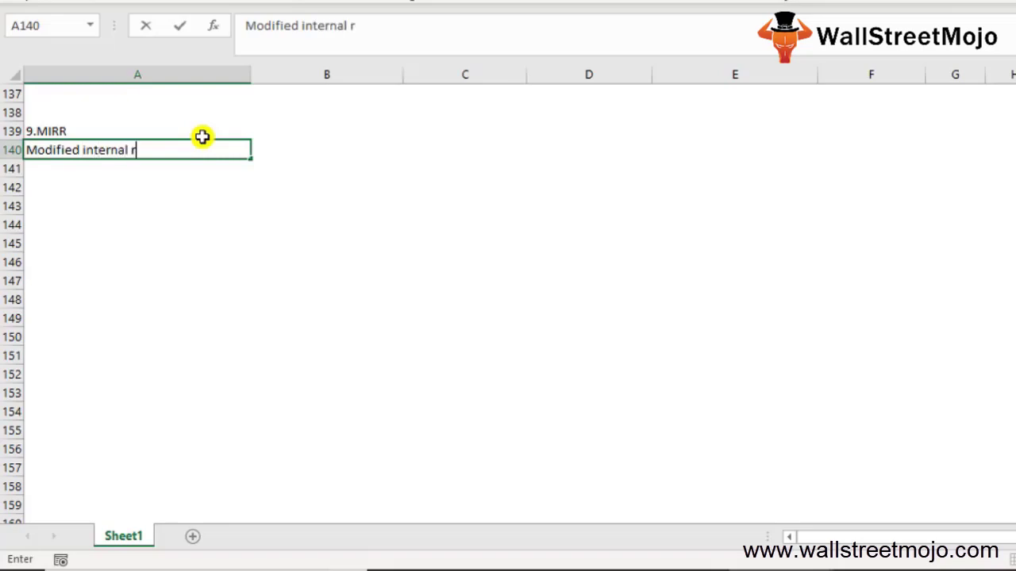
{"action": "type", "text": "ate of return"}
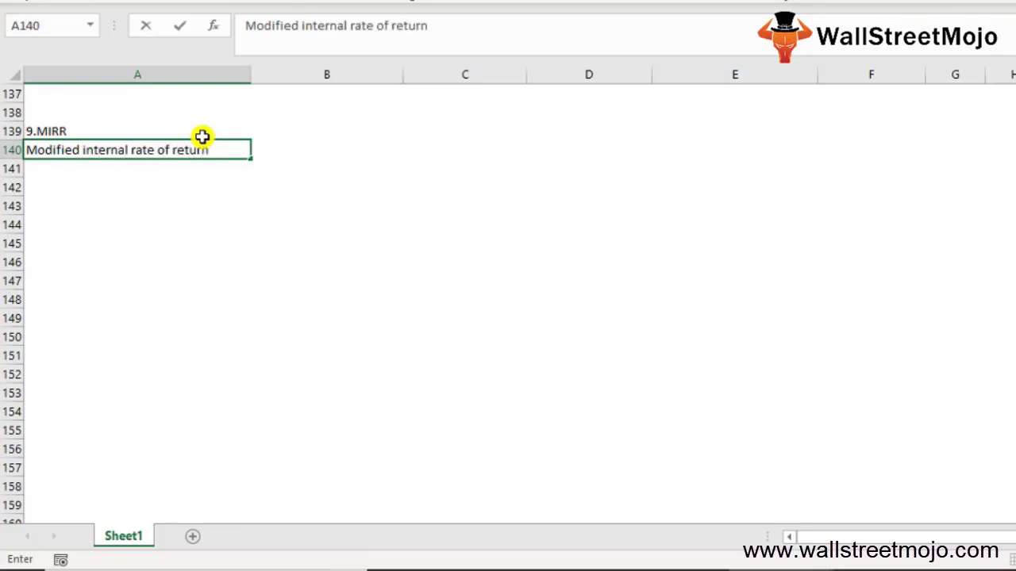
{"action": "key", "text": "Return"}
{"action": "key", "text": "Return"}
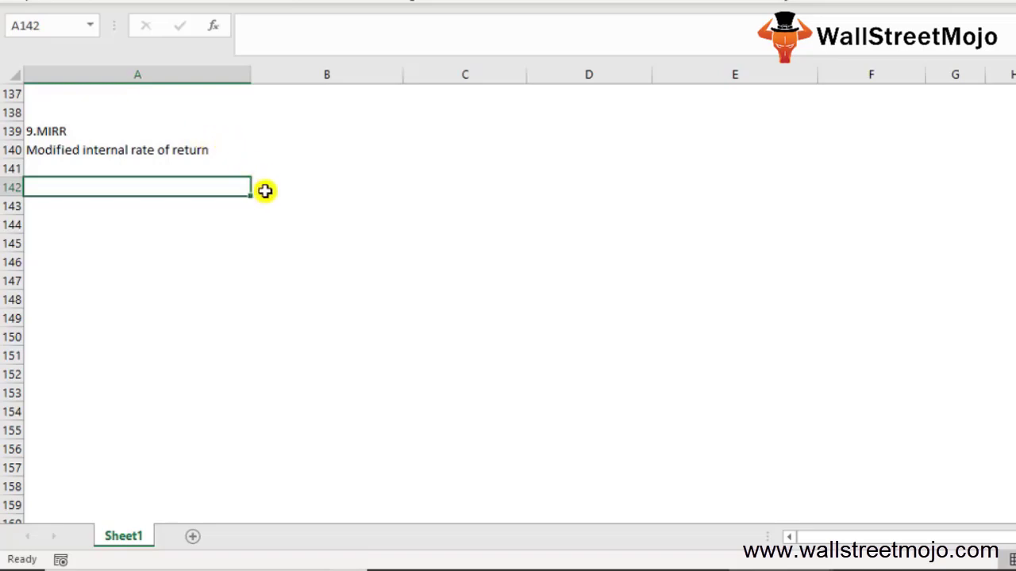
{"action": "key", "text": "Down"}
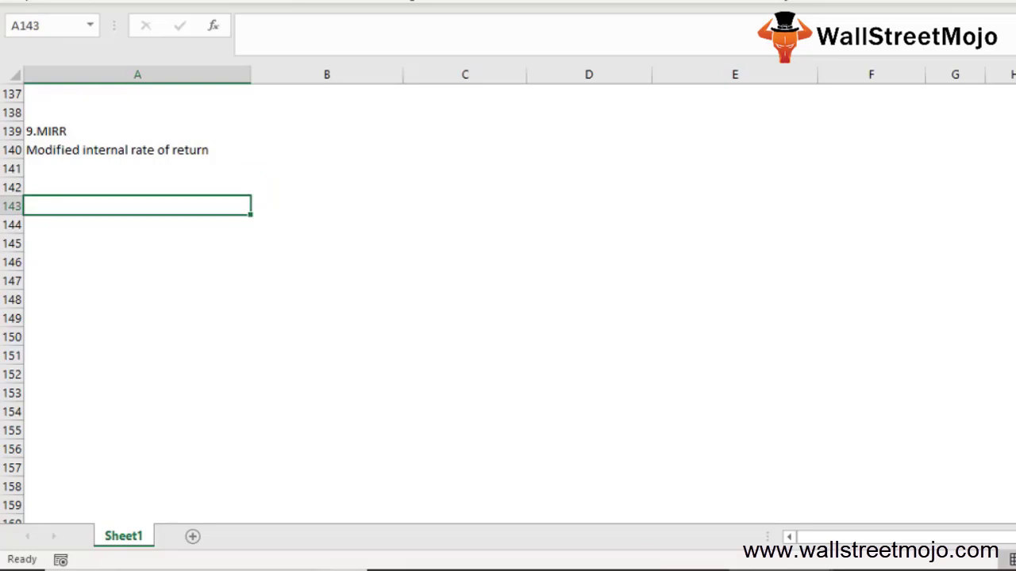
{"action": "type", "text": "=mi"}
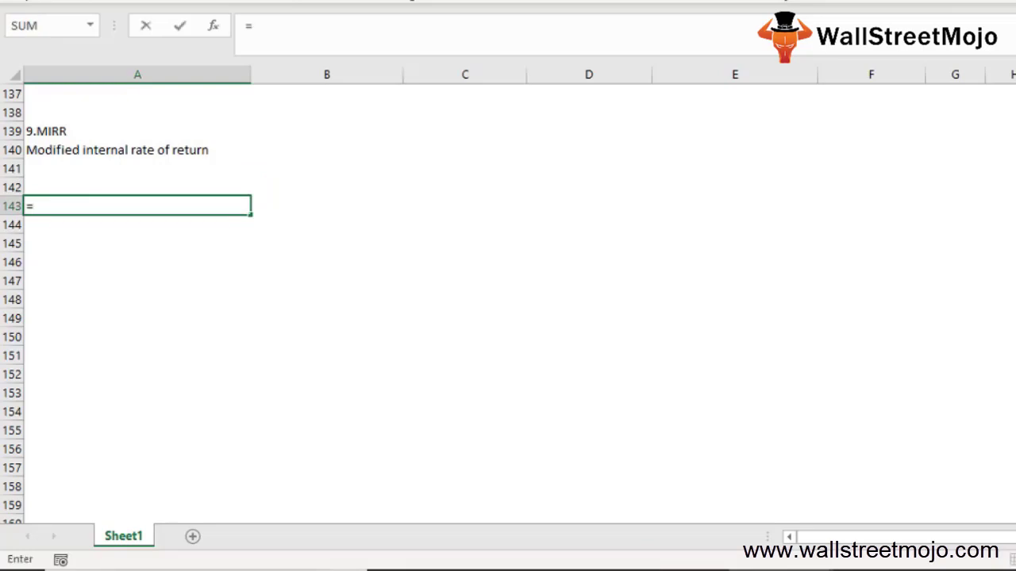
{"action": "key", "text": "Right"}
{"action": "key", "text": "Left"}
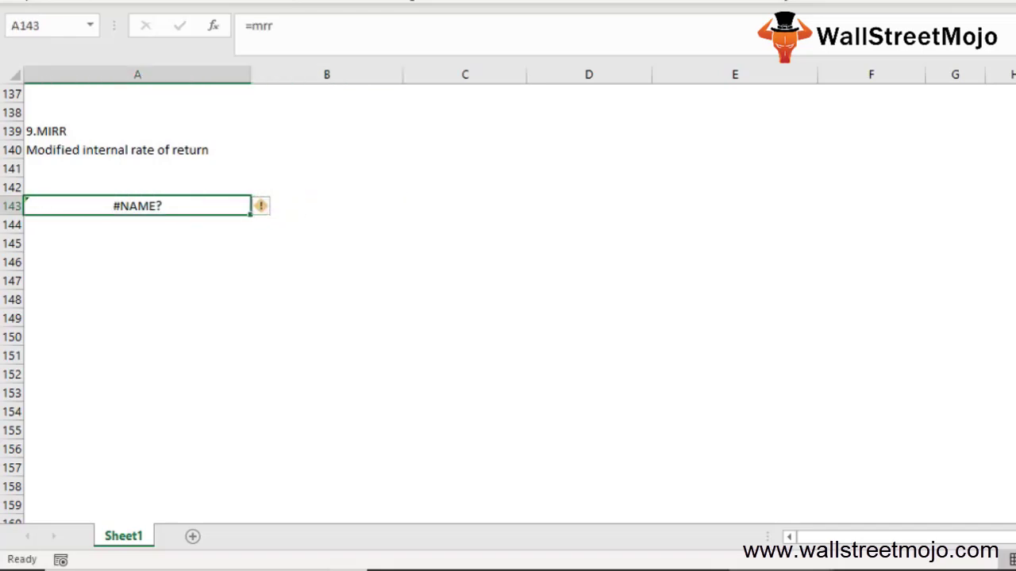
{"action": "type", "text": "=mr"}
{"action": "type", "text": "=MIRR("}
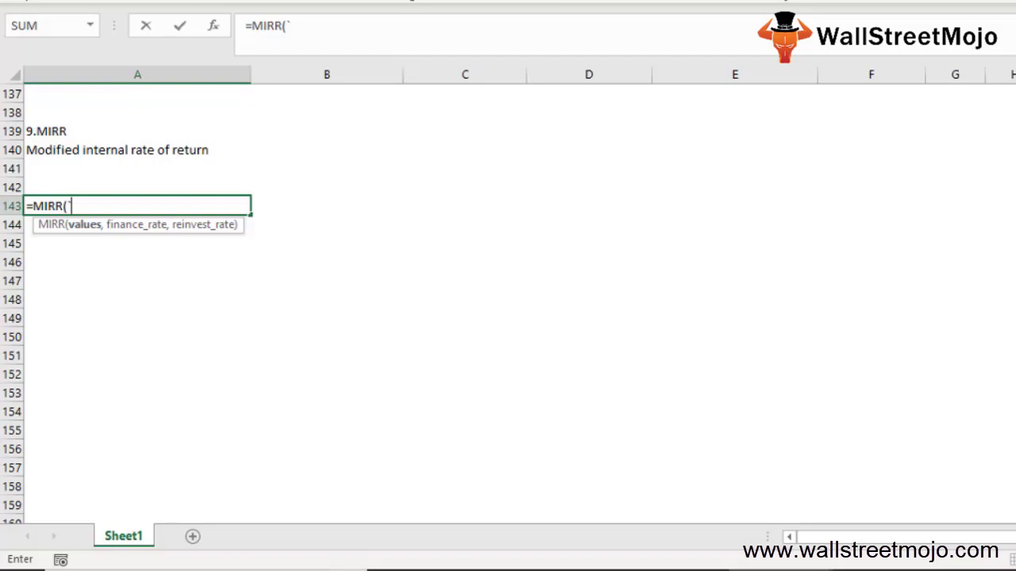
{"action": "key", "text": "ctrl+Return"}
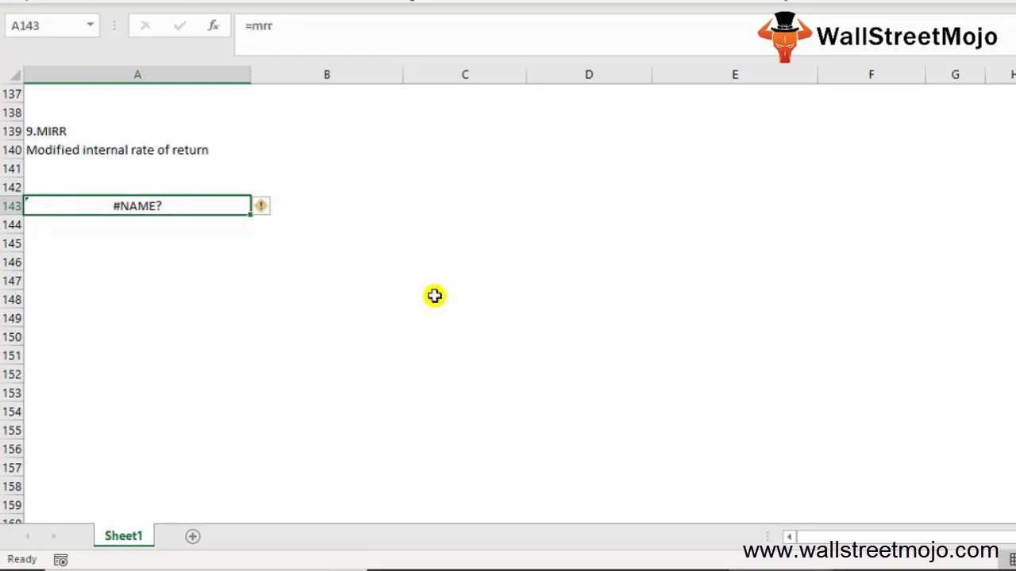
{"action": "key", "text": "Delete"}
Step: Enter the label "Intial investment" in A142 with the value -1000 beside it in B142
{"action": "key", "text": "Down"}
{"action": "key", "text": "Up"}
{"action": "key", "text": "Up"}
{"action": "type", "text": "I"}
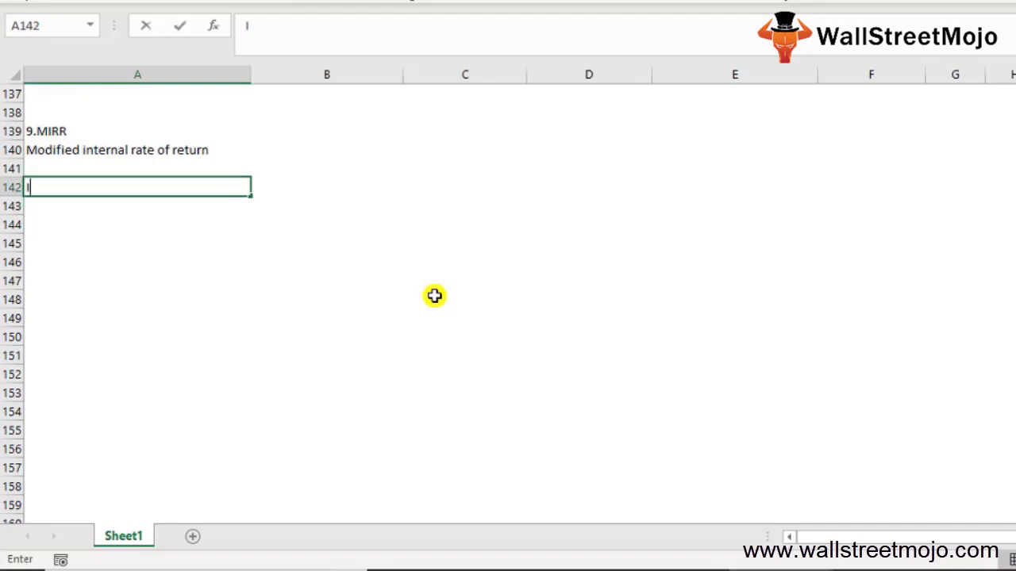
{"action": "type", "text": "ntial invesmtne"}
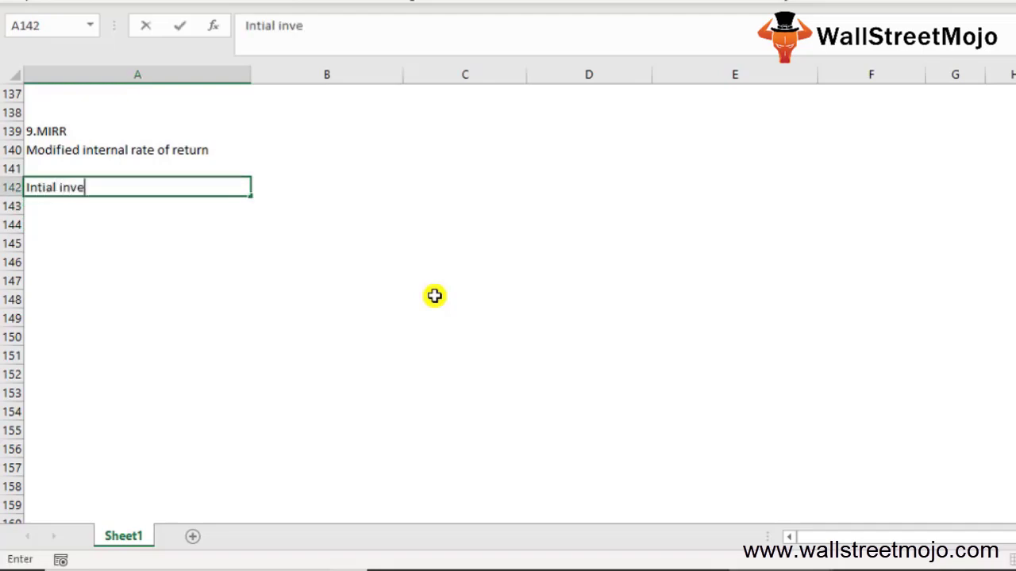
{"action": "key", "text": "BackSpace"}
{"action": "key", "text": "BackSpace"}
{"action": "key", "text": "BackSpace"}
{"action": "key", "text": "BackSpace"}
{"action": "type", "text": "tment"}
{"action": "key", "text": "Tab"}
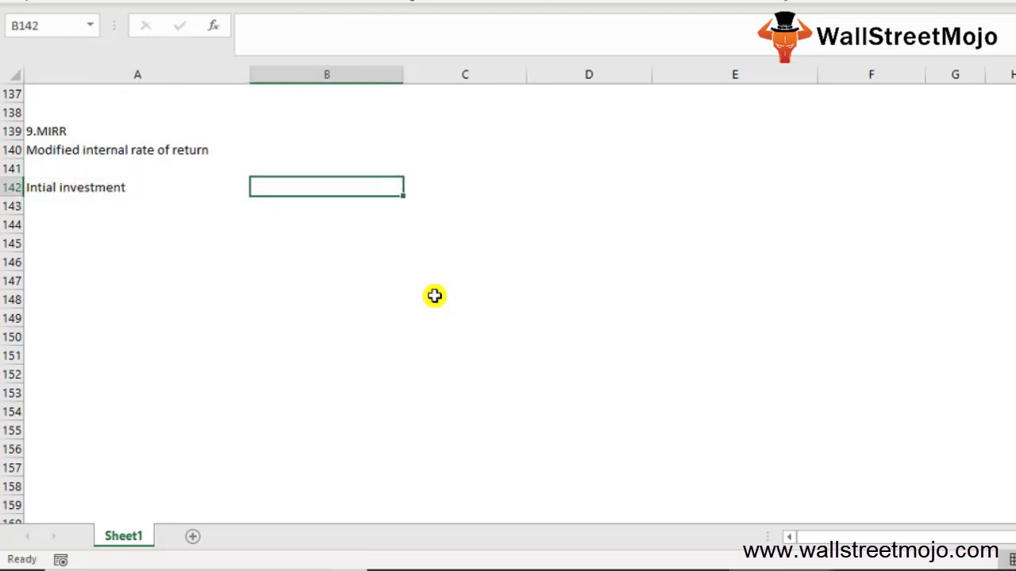
{"action": "type", "text": "-1000"}
{"action": "key", "text": "Return"}
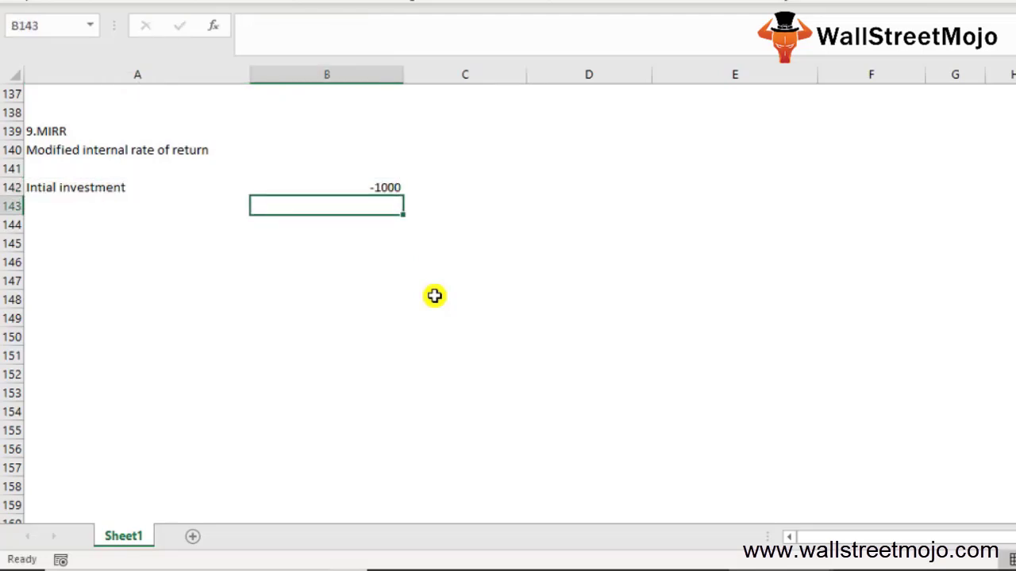
Step: Label A143 as "Returns 1st" and fill the label down to A146
{"action": "key", "text": "Left"}
{"action": "key", "text": "Down"}
{"action": "key", "text": "Up"}
{"action": "type", "text": "T"}
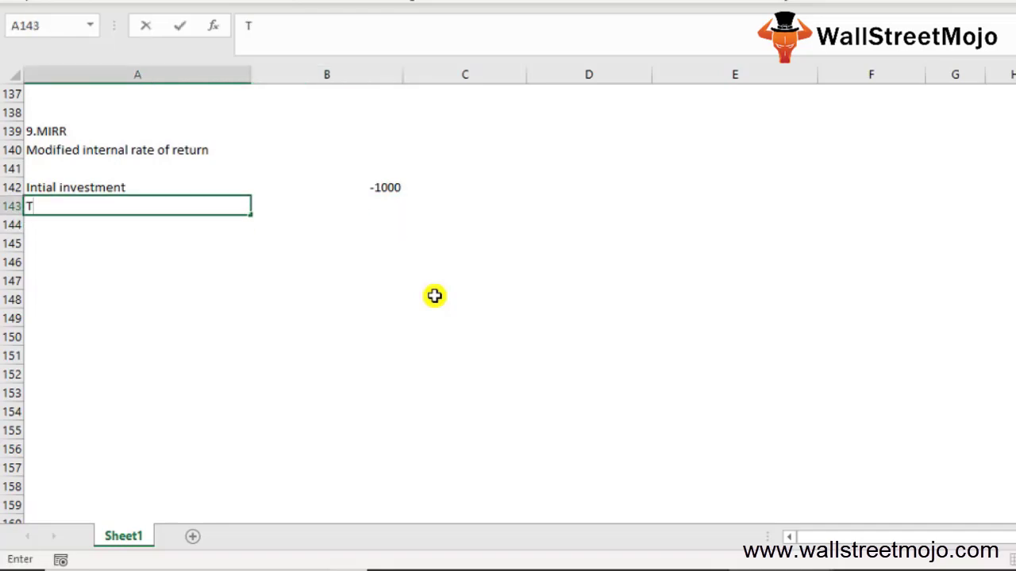
{"action": "key", "text": "BackSpace"}
{"action": "type", "text": "Returns 1"}
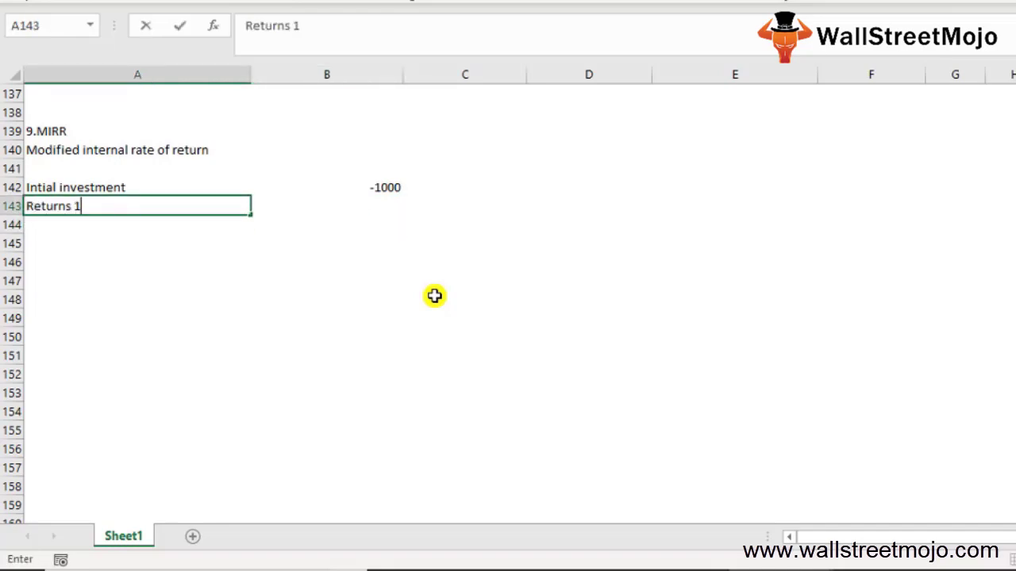
{"action": "type", "text": "st"}
{"action": "key", "text": "Return"}
{"action": "key", "text": "Up"}
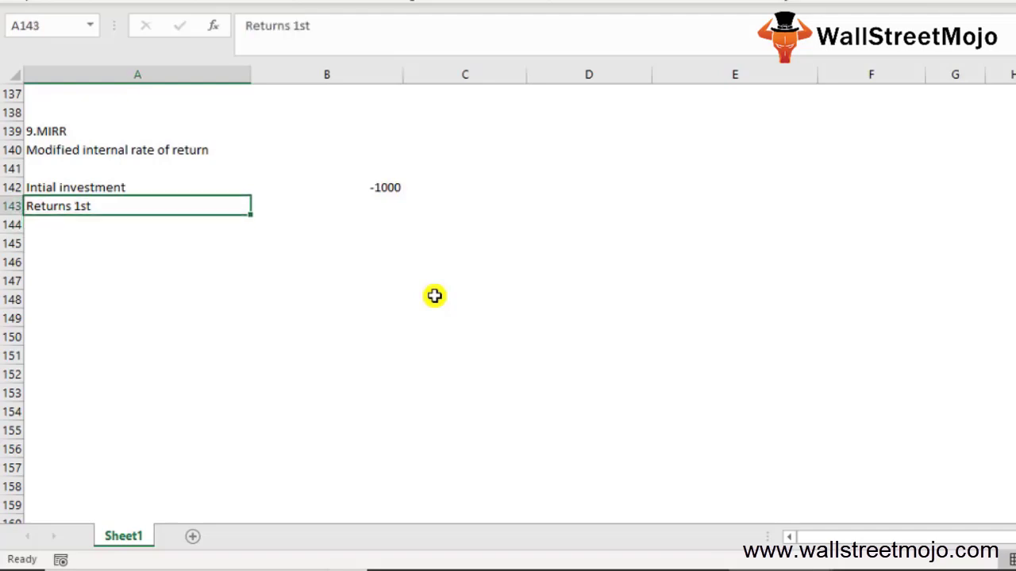
{"action": "key", "text": "shift+Down"}
{"action": "key", "text": "shift+Down"}
{"action": "key", "text": "shift+Down"}
{"action": "key", "text": "ctrl+d"}
Step: Enter the returns 300, 400, 400 and 300 in B143 to B146 below the investment
{"action": "key", "text": "Right"}
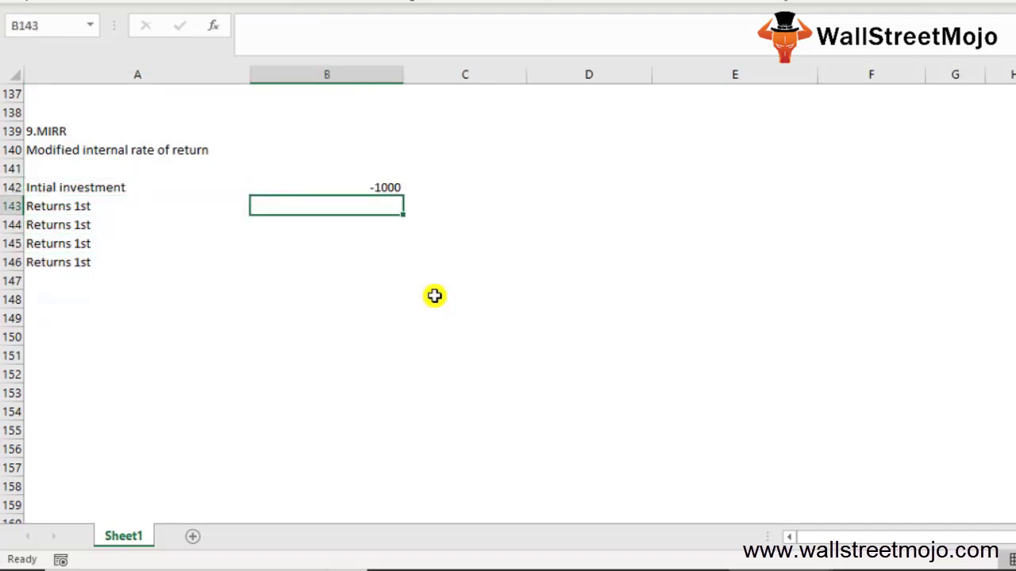
{"action": "type", "text": "300"}
{"action": "key", "text": "Return"}
{"action": "type", "text": "400"}
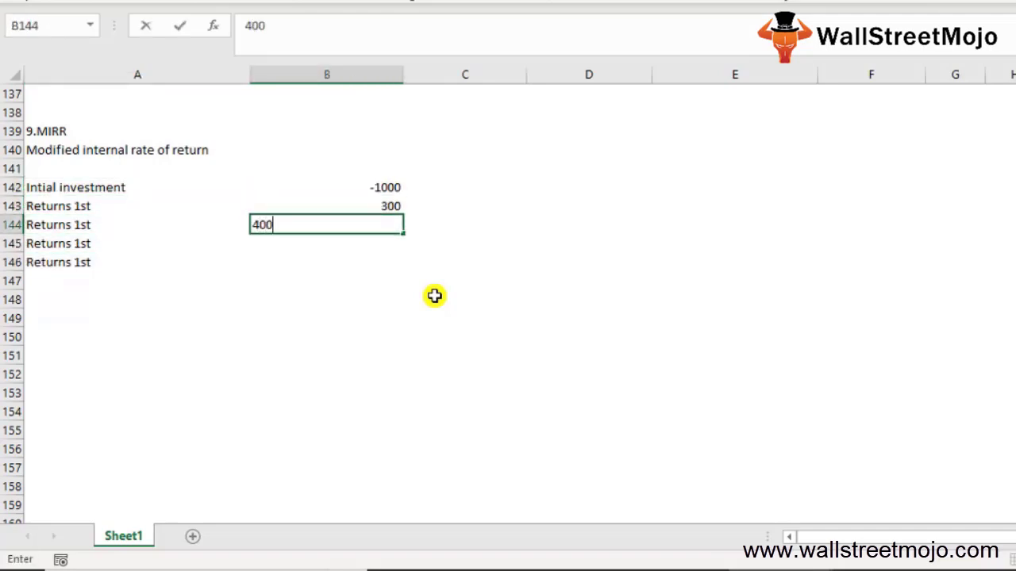
{"action": "key", "text": "Return"}
{"action": "type", "text": "400"}
{"action": "key", "text": "Return"}
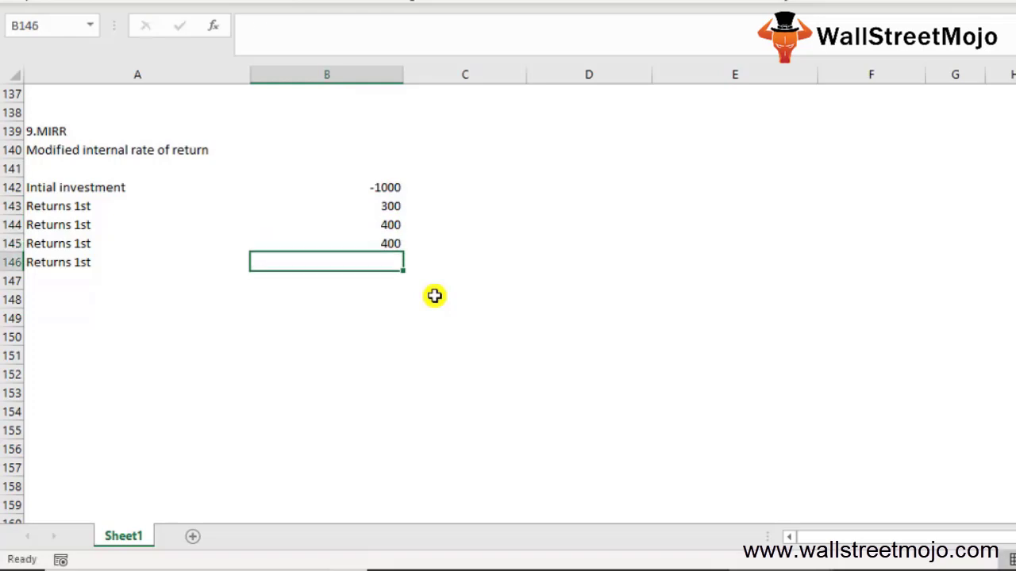
{"action": "type", "text": "300"}
{"action": "key", "text": "Return"}
Step: Enter the question "Finance Rate - 12% and Reinvestment rate is 10% find out the IRR" in A148
{"action": "key", "text": "Left"}
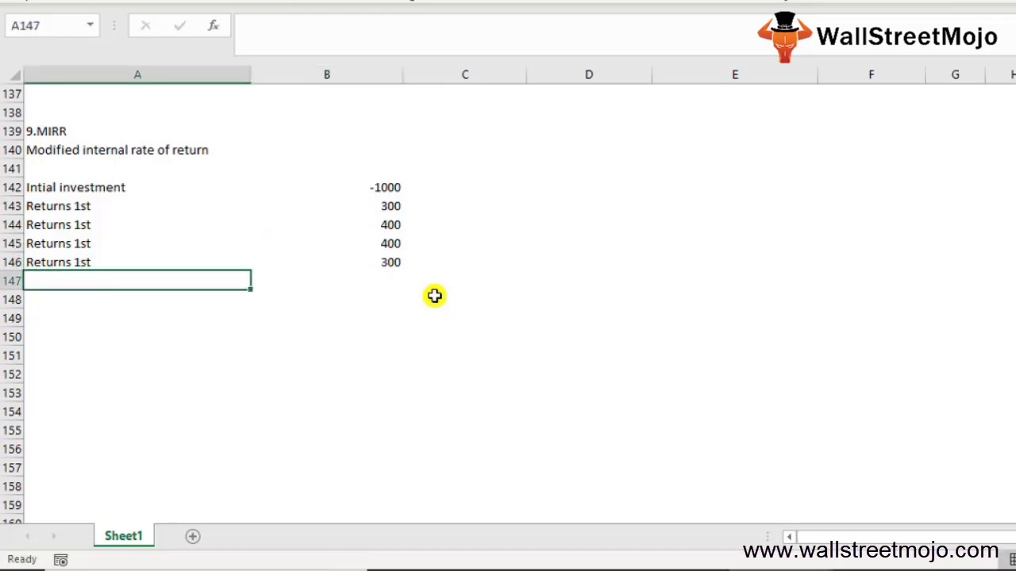
{"action": "key", "text": "Down"}
{"action": "type", "text": "Fi"}
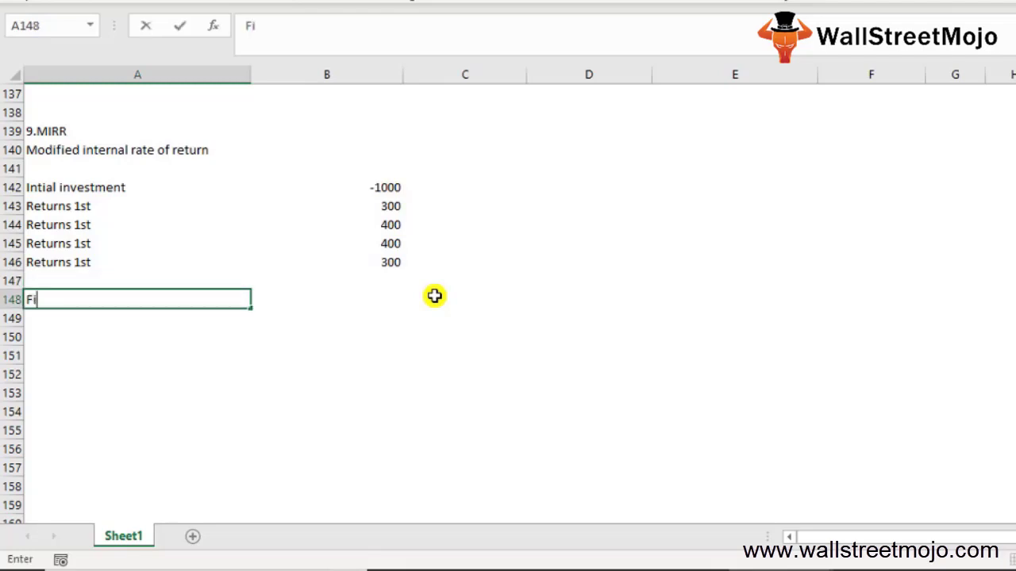
{"action": "type", "text": "nance Rate - 12"}
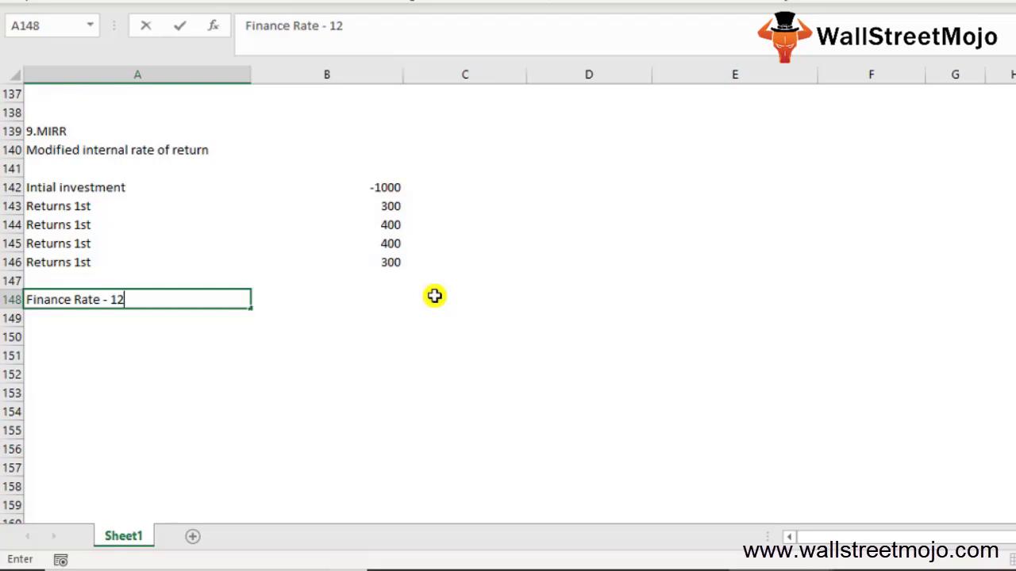
{"action": "type", "text": "% and R"}
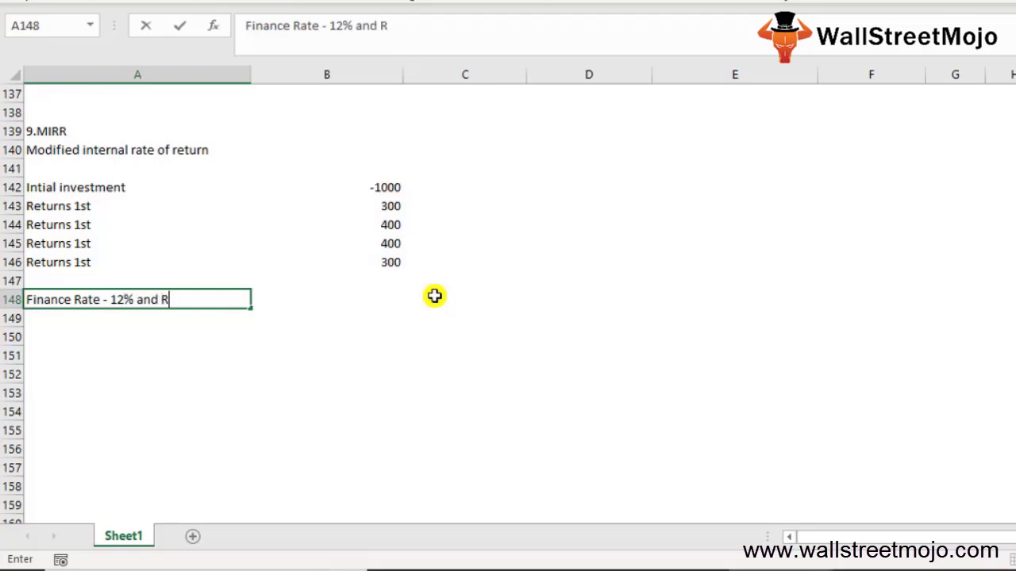
{"action": "type", "text": "einvest"}
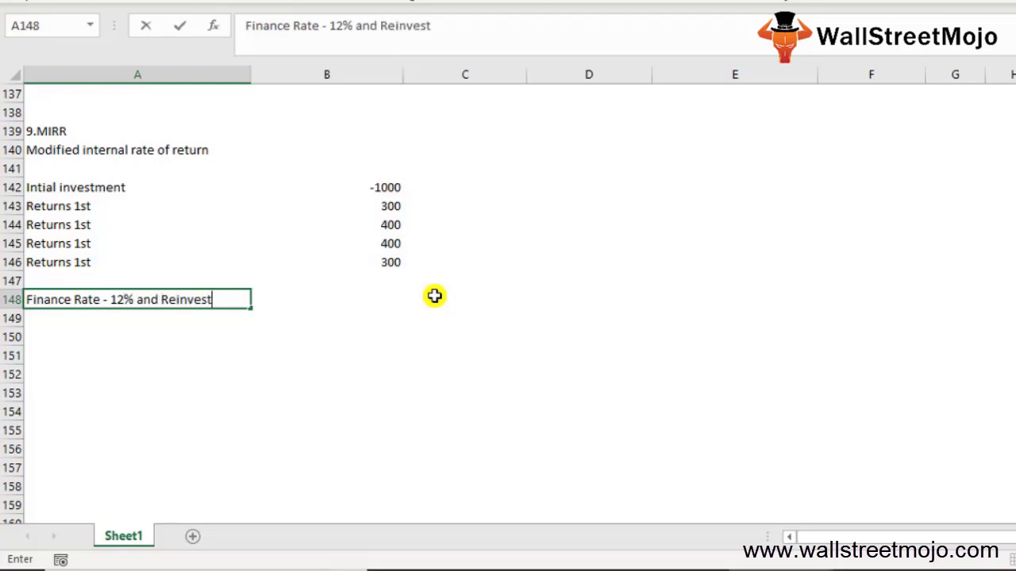
{"action": "type", "text": "ment rate is "}
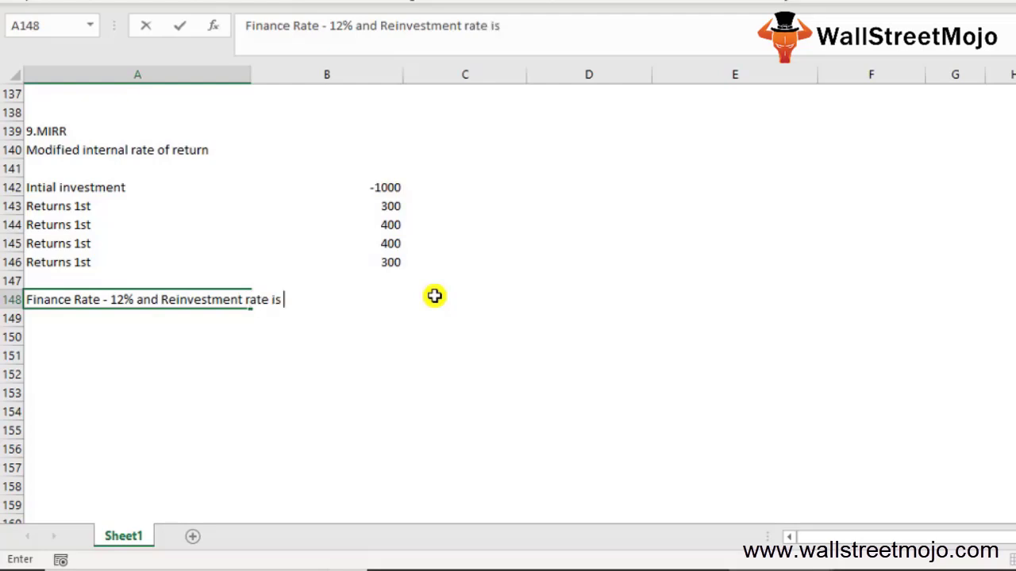
{"action": "type", "text": "10% fnd"}
{"action": "key", "text": "BackSpace"}
{"action": "key", "text": "BackSpace"}
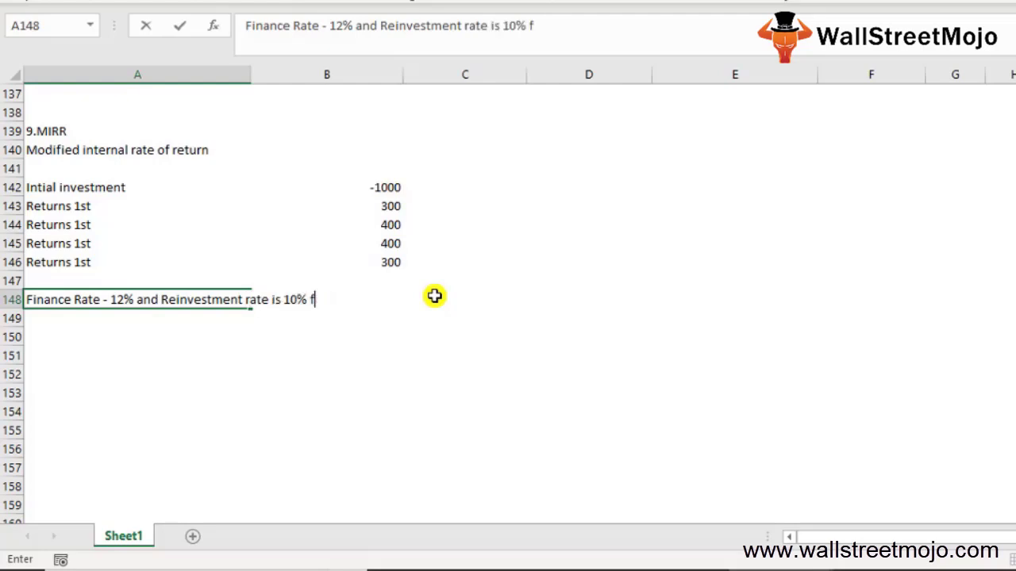
{"action": "type", "text": "ind our th"}
{"action": "key", "text": "BackSpace"}
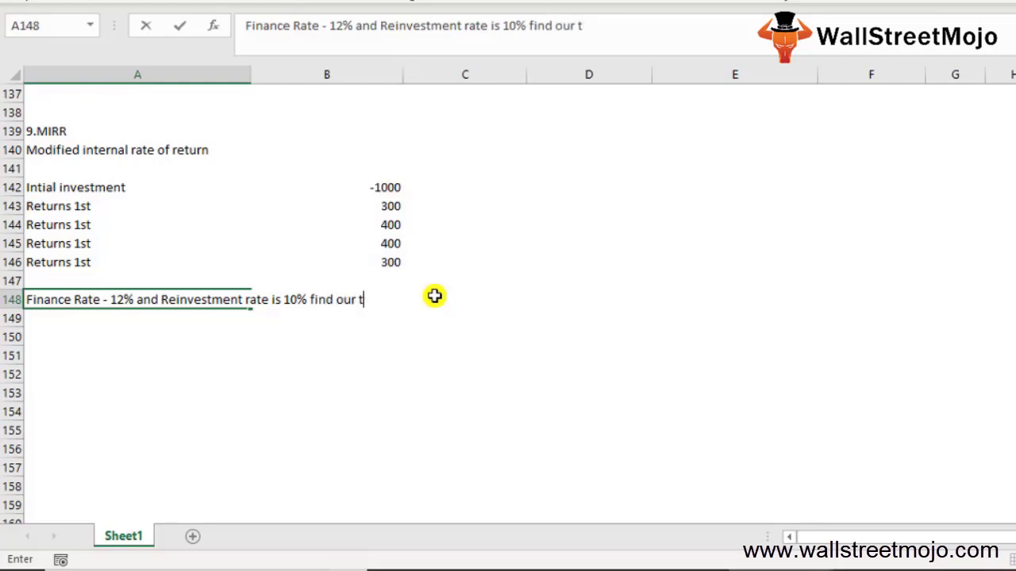
{"action": "key", "text": "BackSpace"}
{"action": "key", "text": "BackSpace"}
{"action": "key", "text": "BackSpace"}
{"action": "type", "text": "t the IRR"}
{"action": "key", "text": "Return"}
{"action": "type", "text": "\\"}
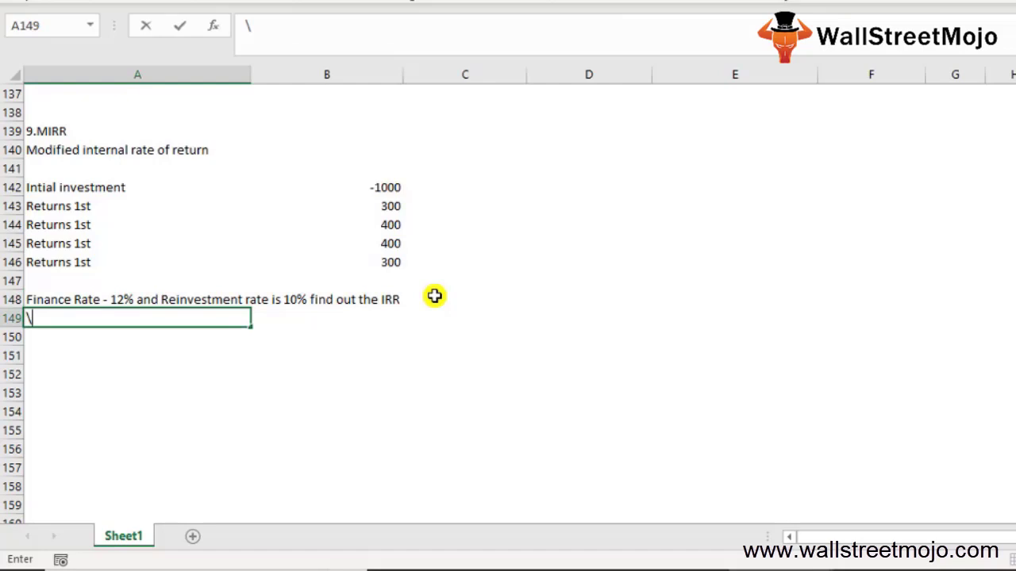
{"action": "key", "text": "BackSpace"}
Step: Calculate the modified internal rate of return in A151 with MIRR, using B142:B146 as the values, 12% finance rate and 10% reinvestment rate
{"action": "key", "text": "Return"}
{"action": "key", "text": "Return"}
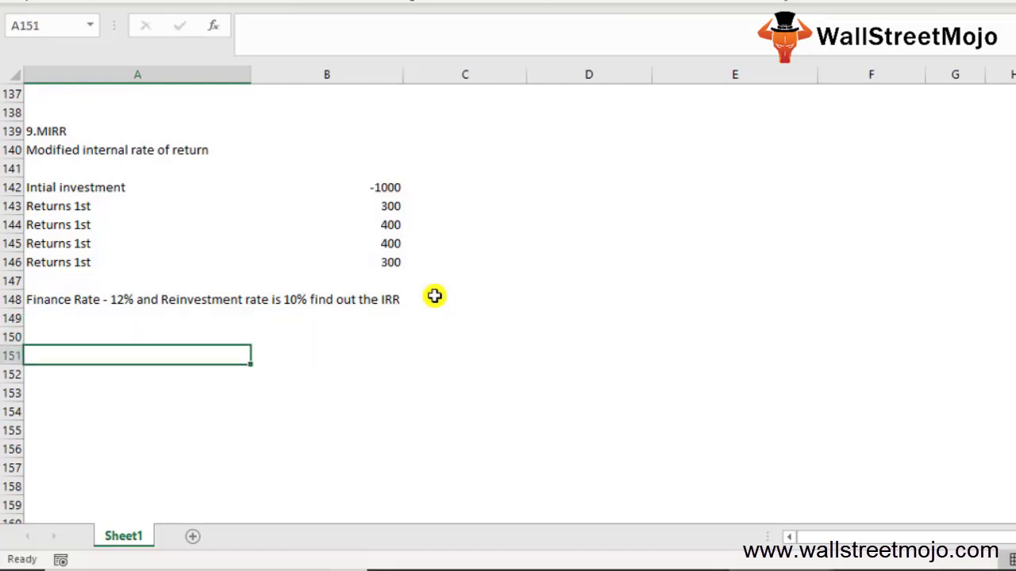
{"action": "type", "text": "=mirr"}
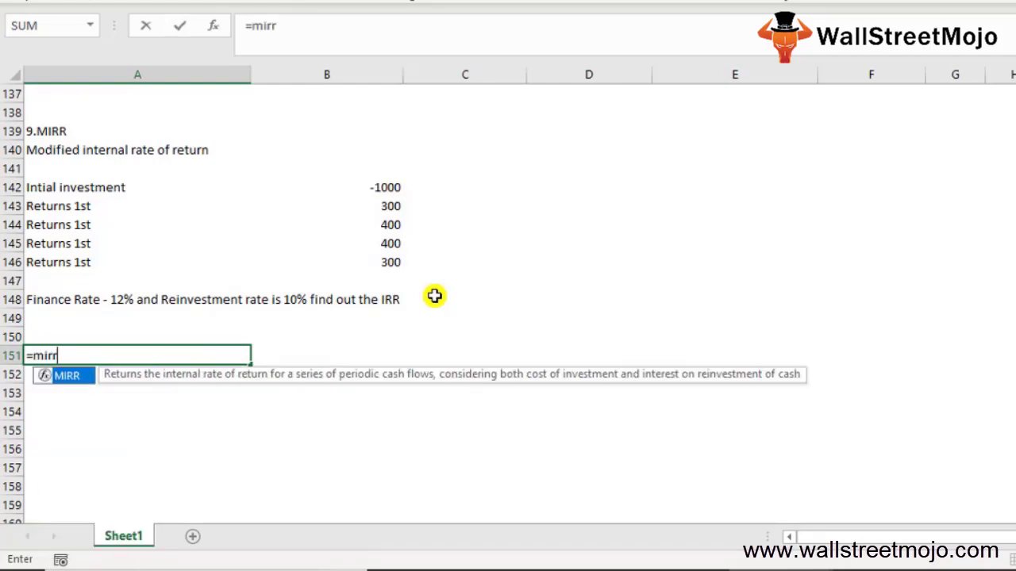
{"action": "key", "text": "Tab"}
{"action": "key", "text": "Up"}
{"action": "key", "text": "Up"}
{"action": "key", "text": "Up"}
{"action": "key", "text": "Up"}
{"action": "key", "text": "Up"}
{"action": "key", "text": "Up"}
{"action": "key", "text": "Up"}
{"action": "key", "text": "Up"}
{"action": "key", "text": "Up"}
{"action": "key", "text": "Right"}
{"action": "key", "text": "shift+Down"}
{"action": "key", "text": "shift+Down"}
{"action": "key", "text": "shift+Down"}
{"action": "key", "text": "shift+Down"}
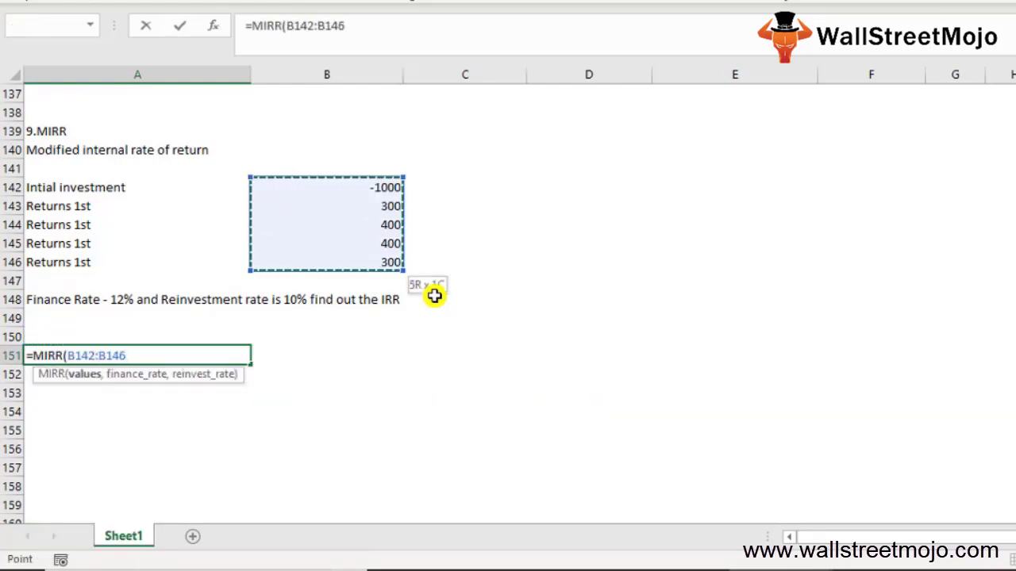
{"action": "type", "text": ","}
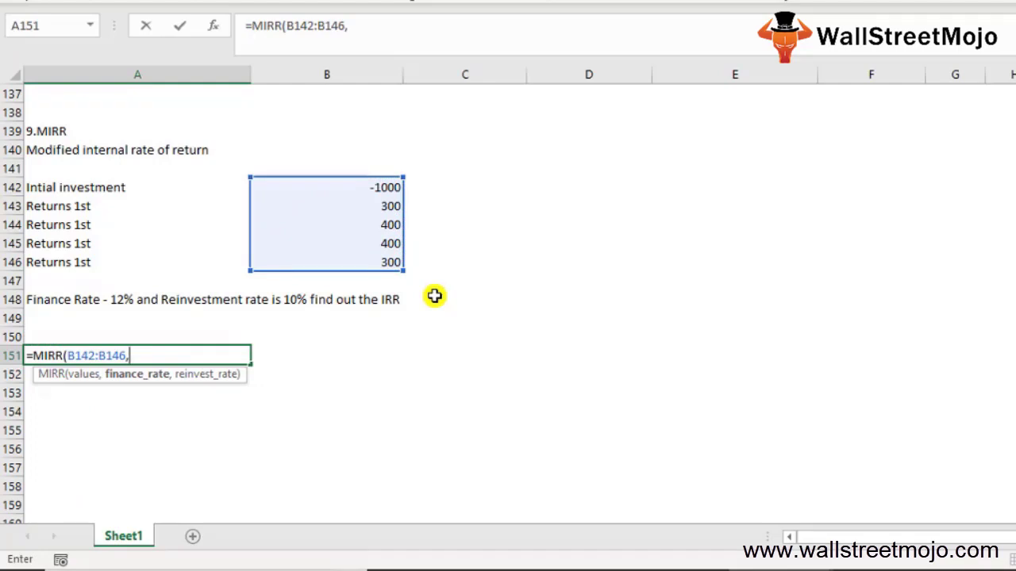
{"action": "type", "text": "12%,10"}
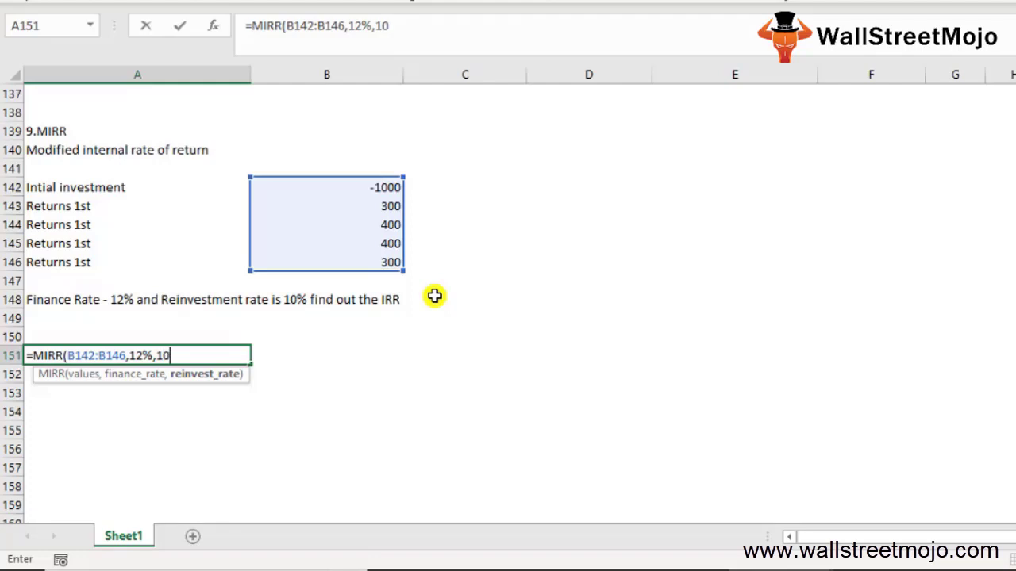
{"action": "type", "text": "%)"}
{"action": "key", "text": "Return"}
{"action": "key", "text": "Up"}
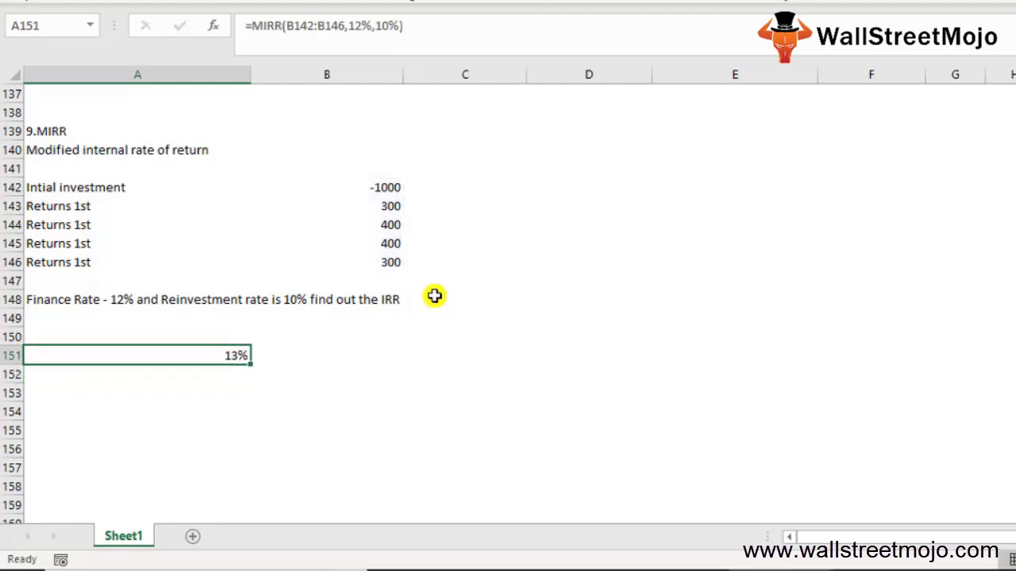
Step: Enter the section heading "10. XIRR" in A153 below the MIRR example
{"action": "key", "text": "Down"}
{"action": "key", "text": "Down"}
{"action": "key", "text": "Down"}
{"action": "key", "text": "Down"}
{"action": "key", "text": "Down"}
{"action": "key", "text": "Down"}
{"action": "key", "text": "Down"}
{"action": "key", "text": "Down"}
{"action": "key", "text": "Down"}
{"action": "key", "text": "Down"}
{"action": "key", "text": "Down"}
{"action": "key", "text": "Down"}
{"action": "key", "text": "Down"}
{"action": "key", "text": "Down"}
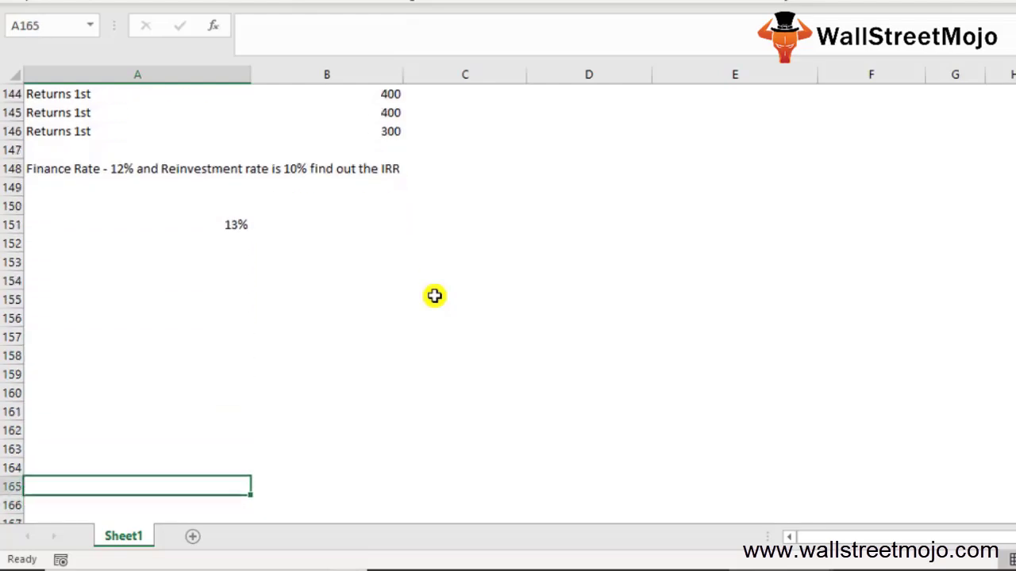
{"action": "key", "text": "Up"}
{"action": "key", "text": "Up"}
{"action": "key", "text": "Up"}
{"action": "key", "text": "Up"}
{"action": "key", "text": "Up"}
{"action": "key", "text": "Up"}
{"action": "key", "text": "Up"}
{"action": "key", "text": "Up"}
{"action": "key", "text": "Up"}
{"action": "key", "text": "Up"}
{"action": "key", "text": "Up"}
{"action": "key", "text": "Up"}
{"action": "type", "text": "10."}
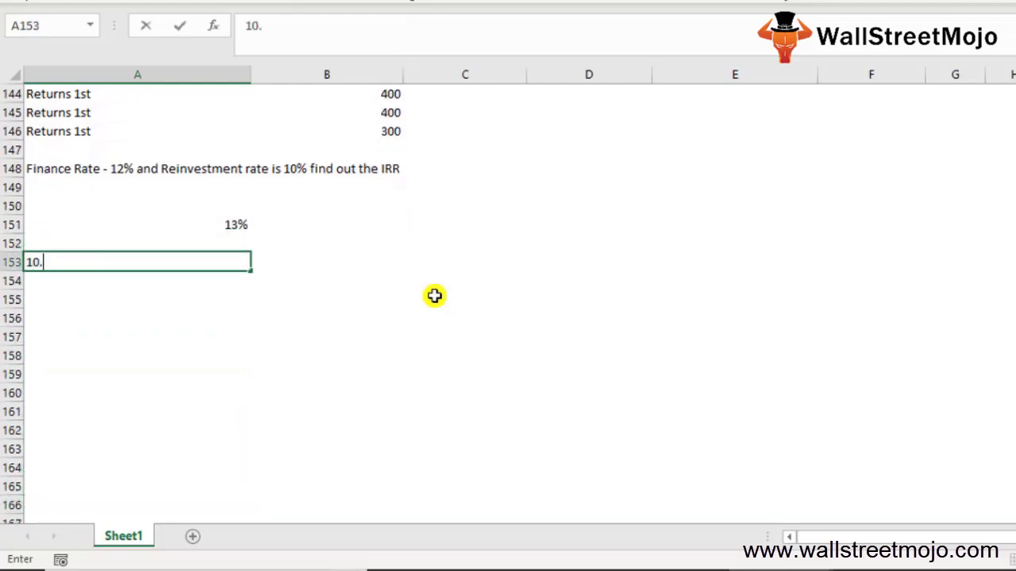
{"action": "type", "text": " XIRR"}
{"action": "key", "text": "Return"}
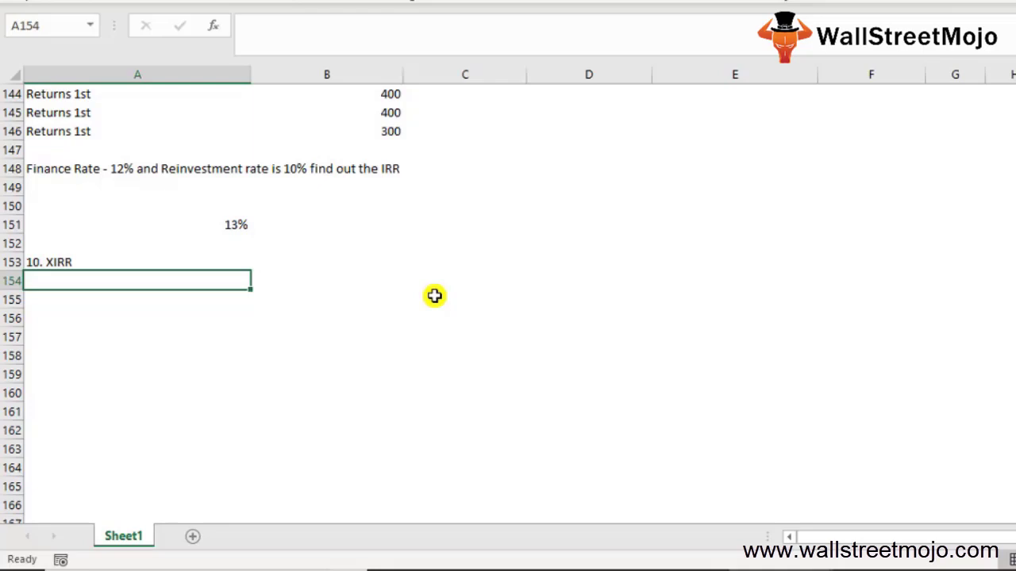
{"action": "key", "text": "Down"}
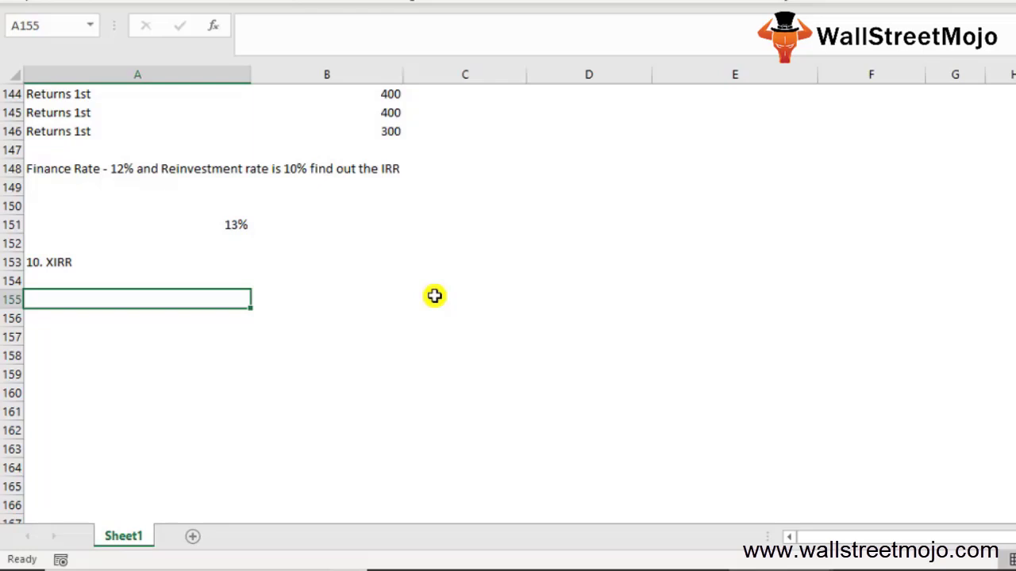
{"action": "type", "text": "=xirr"}
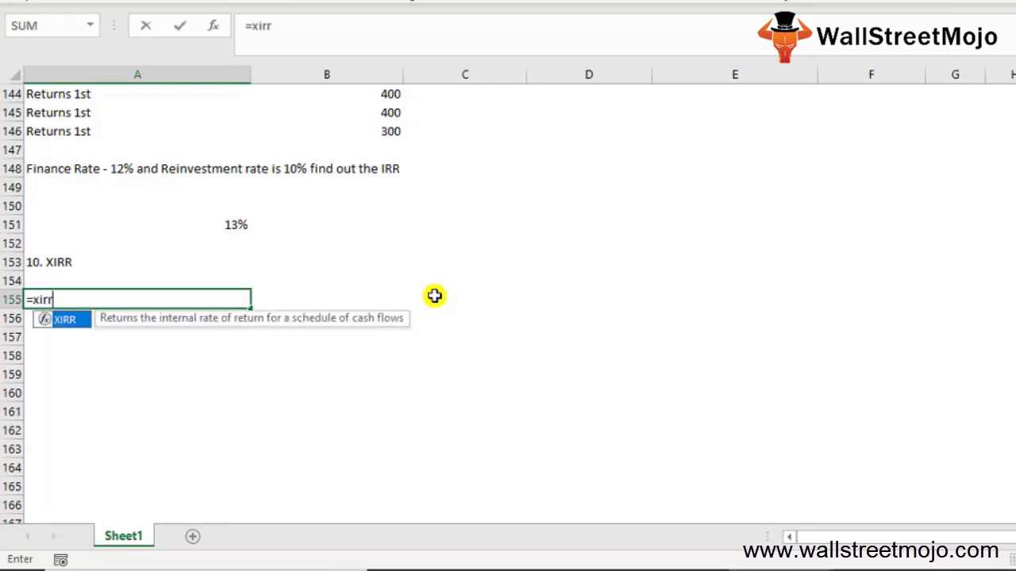
{"action": "key", "text": "Tab"}
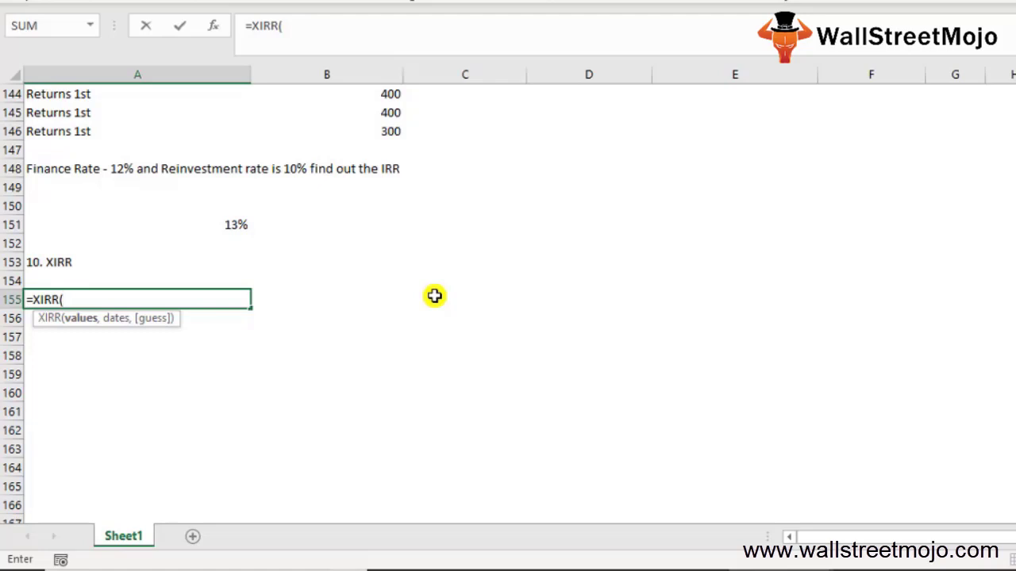
{"action": "key", "text": "BackSpace"}
{"action": "key", "text": "BackSpace"}
{"action": "key", "text": "BackSpace"}
{"action": "key", "text": "BackSpace"}
{"action": "key", "text": "BackSpace"}
{"action": "key", "text": "BackSpace"}
{"action": "key", "text": "Return"}
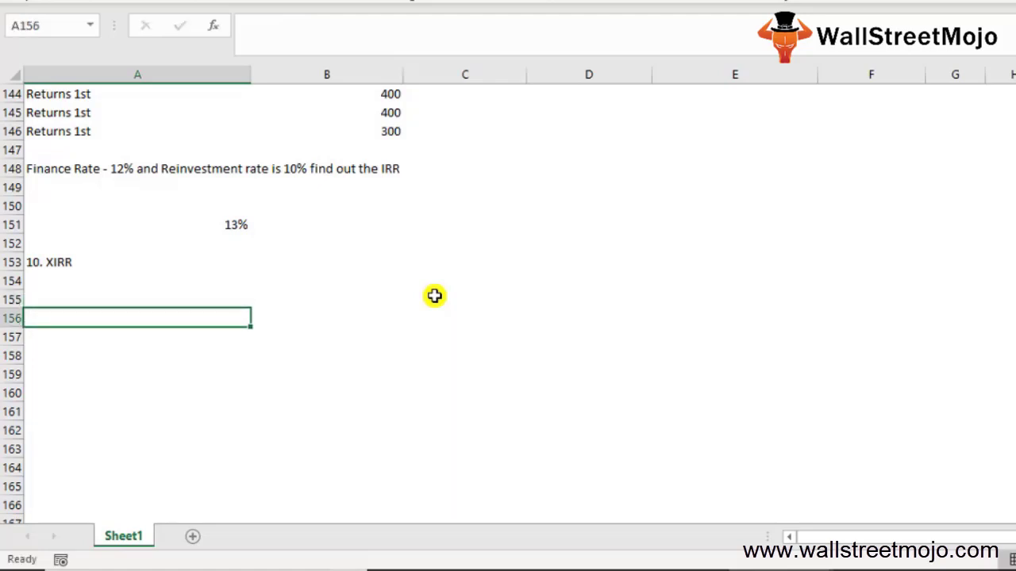
Step: Copy the dates 1/12/2012 to 1/12/2016 from D91:D95 in the NPV example into C142:C146 beside the MIRR cash flows
{"action": "key", "text": "Up"}
{"action": "key", "text": "Up"}
{"action": "key", "text": "Down"}
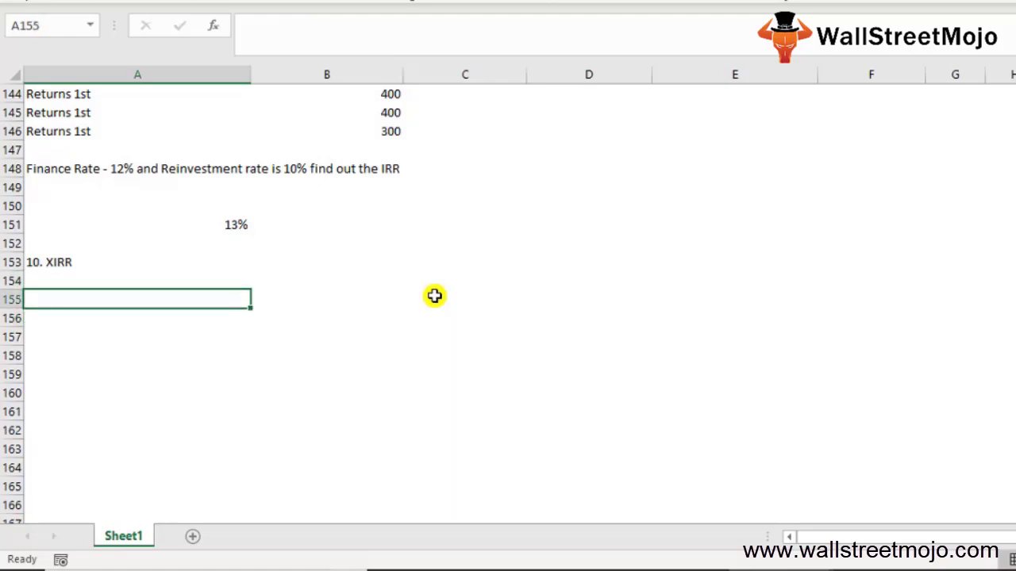
{"action": "key", "text": "Up"}
{"action": "key", "text": "Up"}
{"action": "key", "text": "Up"}
{"action": "key", "text": "Up"}
{"action": "key", "text": "Up"}
{"action": "key", "text": "Up"}
{"action": "key", "text": "Up"}
{"action": "key", "text": "Up"}
{"action": "key", "text": "Up"}
{"action": "key", "text": "Up"}
{"action": "key", "text": "Up"}
{"action": "key", "text": "Up"}
{"action": "key", "text": "Up"}
{"action": "key", "text": "Up"}
{"action": "key", "text": "Up"}
{"action": "key", "text": "Up"}
{"action": "key", "text": "Up"}
{"action": "key", "text": "Up"}
{"action": "key", "text": "Up"}
{"action": "key", "text": "Up"}
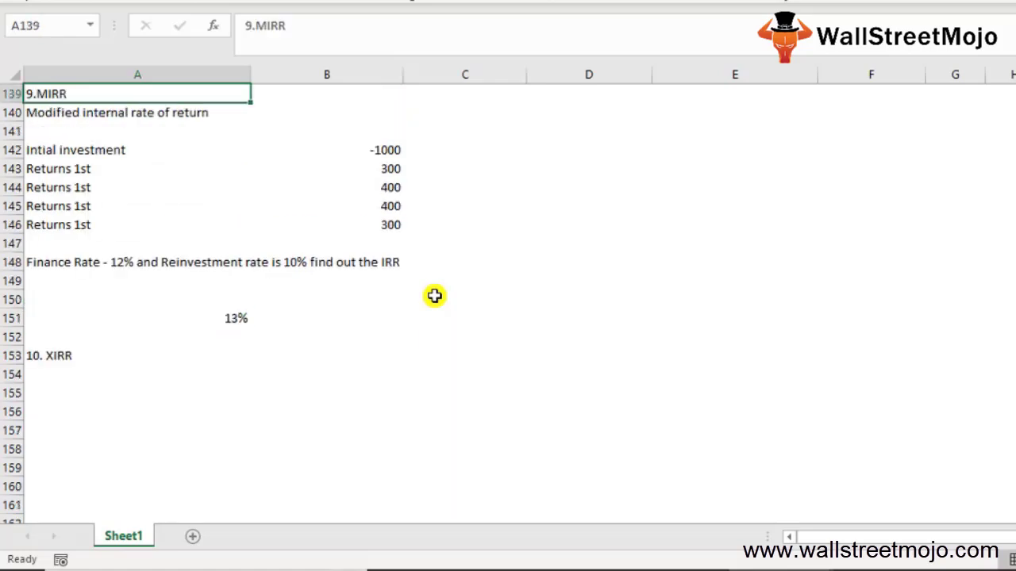
{"action": "key", "text": "Up"}
{"action": "key", "text": "Up"}
{"action": "key", "text": "Up"}
{"action": "key", "text": "Up"}
{"action": "key", "text": "Up"}
{"action": "key", "text": "Up"}
{"action": "key", "text": "Up"}
{"action": "key", "text": "Up"}
{"action": "key", "text": "Up"}
{"action": "key", "text": "Up"}
{"action": "key", "text": "Up"}
{"action": "key", "text": "Up"}
{"action": "key", "text": "Up"}
{"action": "key", "text": "Up"}
{"action": "key", "text": "Up"}
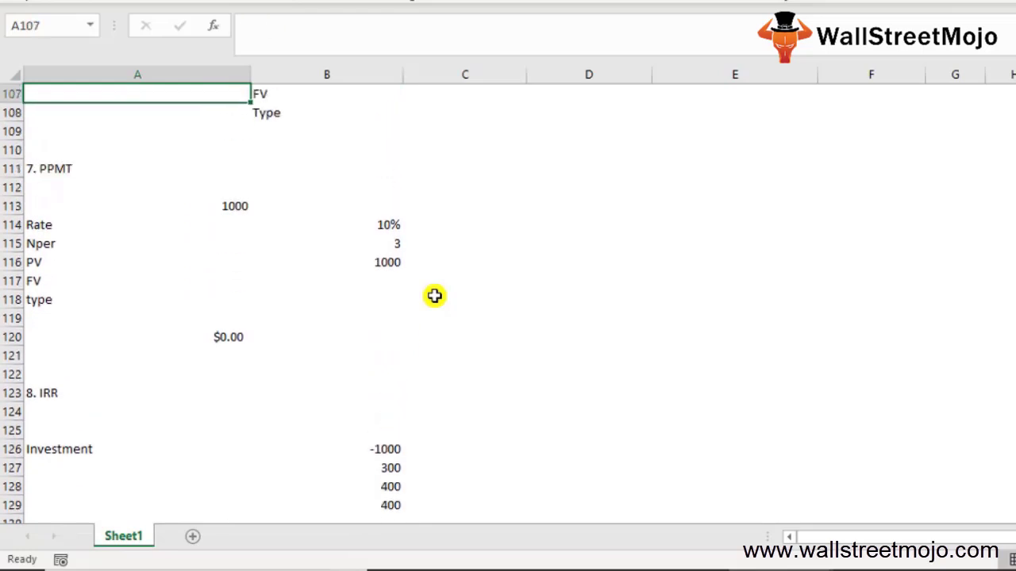
{"action": "key", "text": "Up"}
{"action": "key", "text": "Up"}
{"action": "key", "text": "Up"}
{"action": "key", "text": "Up"}
{"action": "key", "text": "Up"}
{"action": "key", "text": "Up"}
{"action": "key", "text": "Up"}
{"action": "key", "text": "Up"}
{"action": "key", "text": "Up"}
{"action": "key", "text": "Up"}
{"action": "key", "text": "Up"}
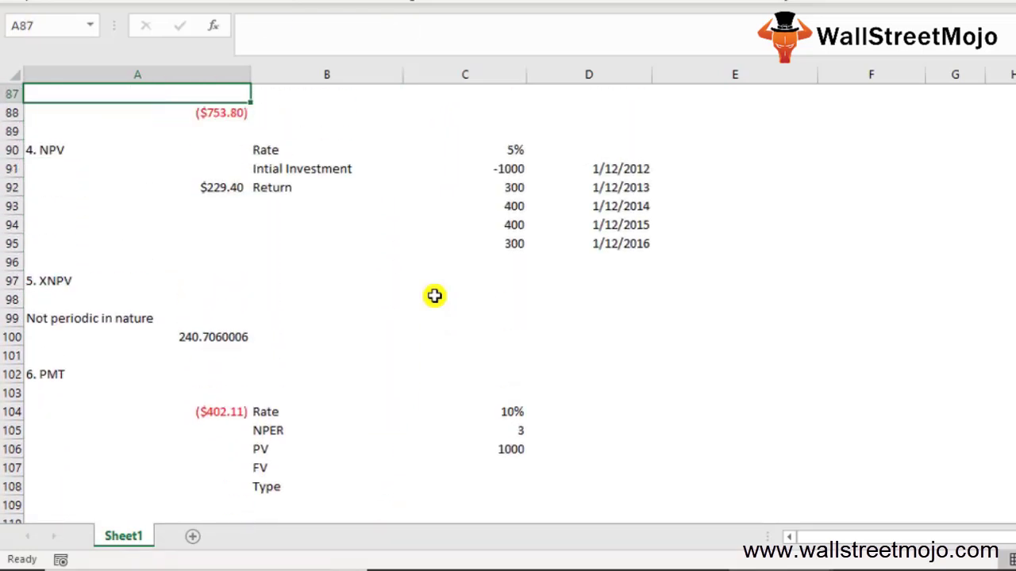
{"action": "key", "text": "Right"}
{"action": "key", "text": "Right"}
{"action": "key", "text": "Right"}
{"action": "key", "text": "Down"}
{"action": "key", "text": "Down"}
{"action": "key", "text": "Down"}
{"action": "key", "text": "Down"}
{"action": "key", "text": "shift+Down"}
{"action": "key", "text": "shift+Down"}
{"action": "key", "text": "shift+Down"}
{"action": "key", "text": "shift+Down"}
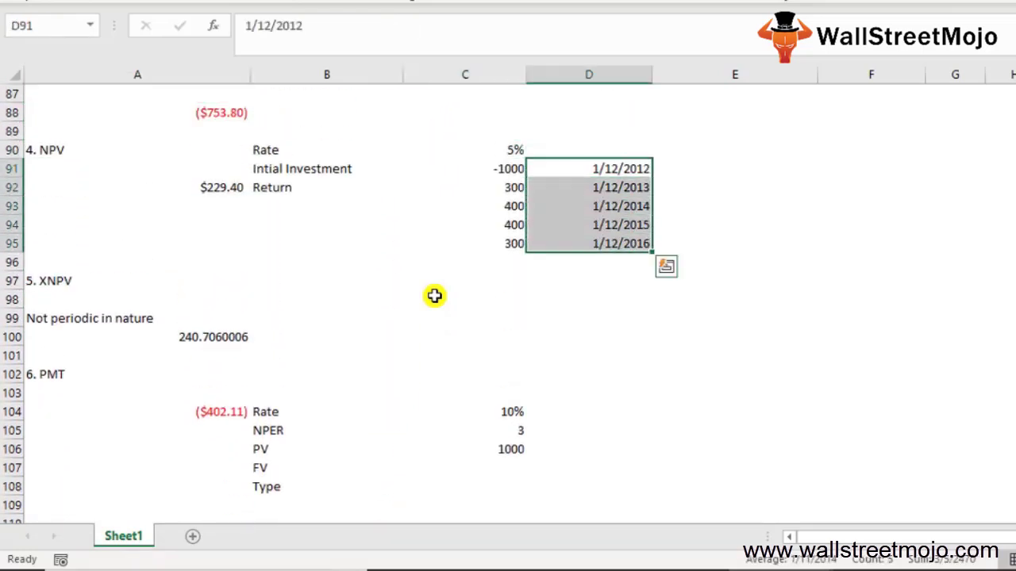
{"action": "key", "text": "ctrl+c"}
{"action": "key", "text": "Down"}
{"action": "key", "text": "Down"}
{"action": "key", "text": "Down"}
{"action": "key", "text": "Down"}
{"action": "key", "text": "Down"}
{"action": "key", "text": "Down"}
{"action": "key", "text": "Down"}
{"action": "key", "text": "Down"}
{"action": "key", "text": "Down"}
{"action": "key", "text": "Down"}
{"action": "key", "text": "Down"}
{"action": "key", "text": "Down"}
{"action": "key", "text": "Down"}
{"action": "key", "text": "Down"}
{"action": "key", "text": "Down"}
{"action": "key", "text": "Down"}
{"action": "key", "text": "Down"}
{"action": "key", "text": "Down"}
{"action": "key", "text": "Down"}
{"action": "key", "text": "Down"}
{"action": "key", "text": "Down"}
{"action": "key", "text": "Down"}
{"action": "key", "text": "Down"}
{"action": "key", "text": "Down"}
{"action": "key", "text": "Down"}
{"action": "key", "text": "Down"}
{"action": "key", "text": "Down"}
{"action": "key", "text": "Down"}
{"action": "key", "text": "Down"}
{"action": "key", "text": "Down"}
{"action": "key", "text": "Down"}
{"action": "key", "text": "Down"}
{"action": "key", "text": "Down"}
{"action": "key", "text": "Down"}
{"action": "key", "text": "Down"}
{"action": "key", "text": "Down"}
{"action": "key", "text": "Down"}
{"action": "key", "text": "Down"}
{"action": "key", "text": "Down"}
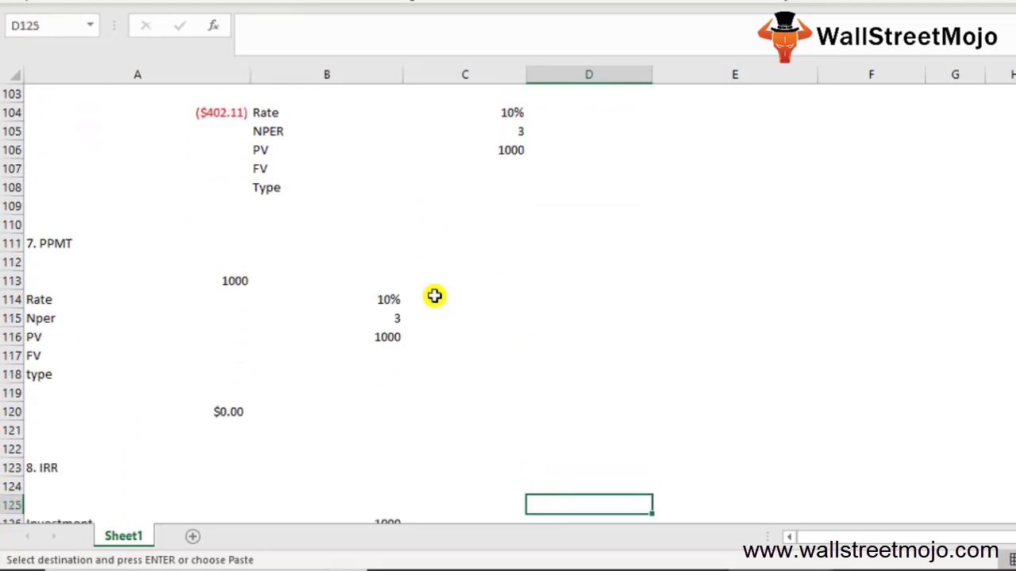
{"action": "key", "text": "Left"}
{"action": "key", "text": "ctrl+v"}
Step: Calculate the internal rate of return in A155 with XIRR, using B142:B146 as the values and C142:C146 as the dates
{"action": "key", "text": "Down"}
{"action": "key", "text": "Down"}
{"action": "key", "text": "Down"}
{"action": "key", "text": "Down"}
{"action": "key", "text": "Down"}
{"action": "key", "text": "Down"}
{"action": "key", "text": "Down"}
{"action": "key", "text": "Down"}
{"action": "key", "text": "Down"}
{"action": "key", "text": "Down"}
{"action": "key", "text": "Down"}
{"action": "key", "text": "Down"}
{"action": "key", "text": "Down"}
{"action": "key", "text": "Left"}
{"action": "key", "text": "Left"}
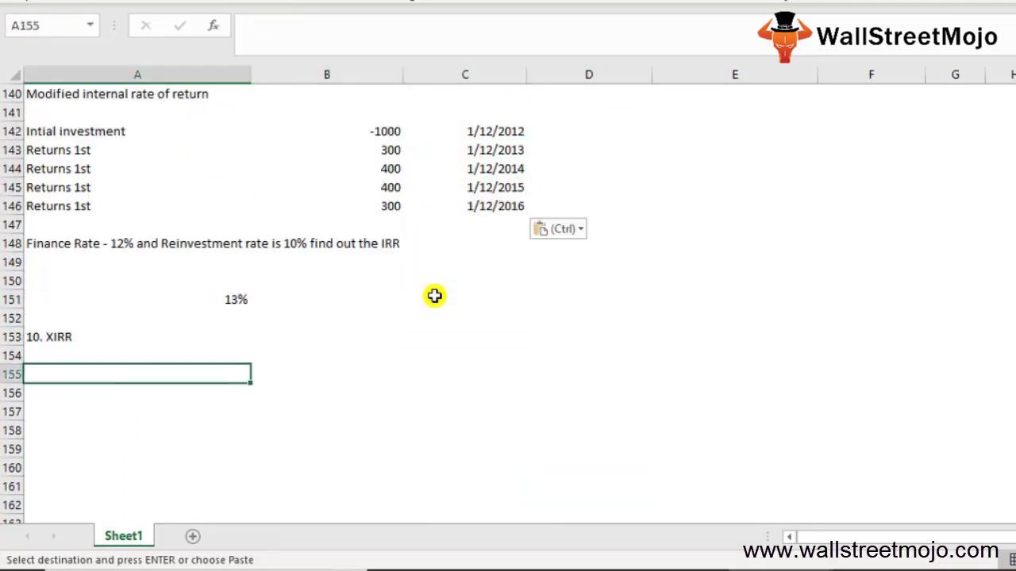
{"action": "type", "text": "="}
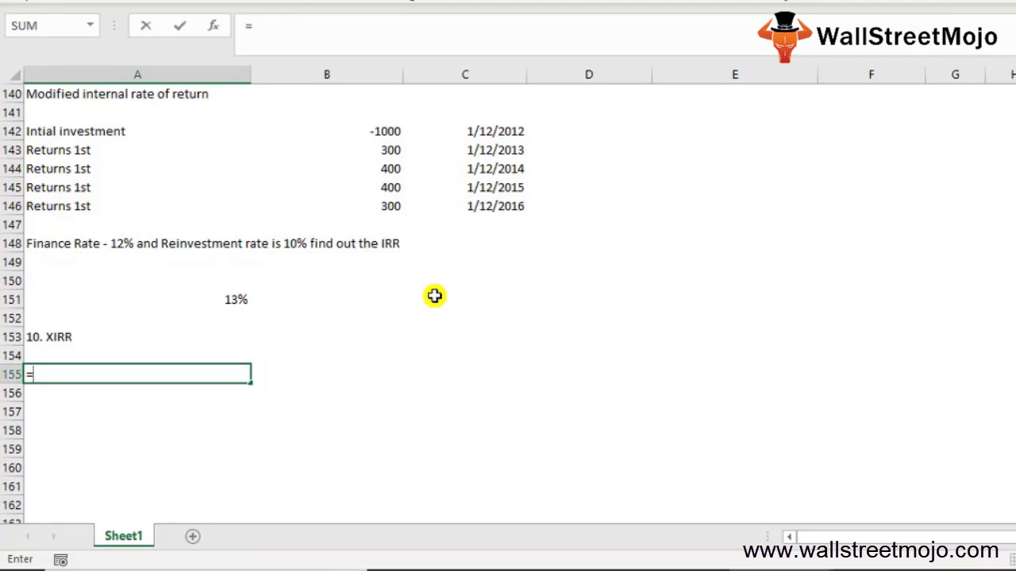
{"action": "type", "text": "xi"}
{"action": "key", "text": "Tab"}
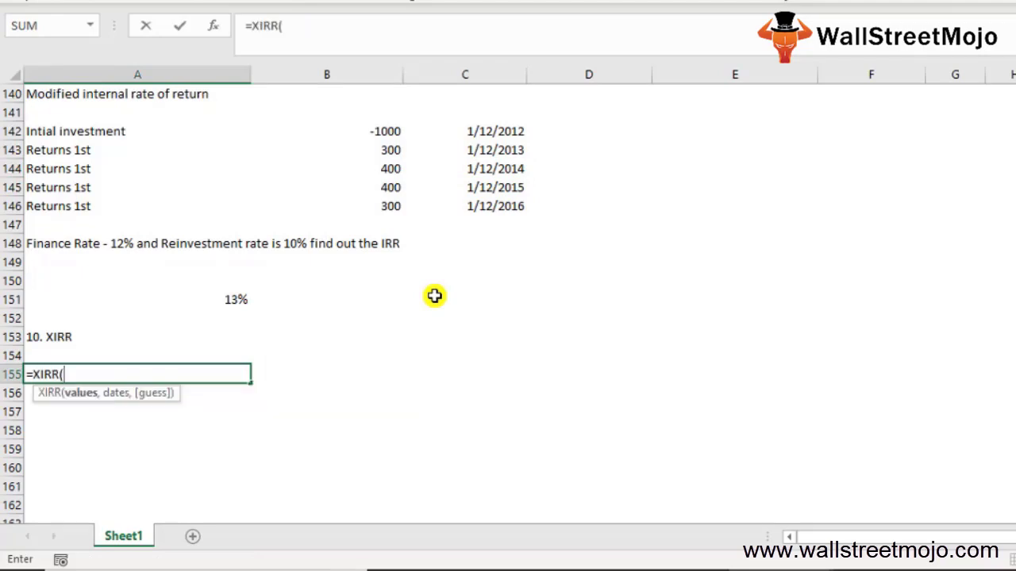
{"action": "key", "text": "Up"}
{"action": "key", "text": "Up"}
{"action": "key", "text": "Up"}
{"action": "key", "text": "Up"}
{"action": "key", "text": "Up"}
{"action": "key", "text": "Up"}
{"action": "key", "text": "Up"}
{"action": "key", "text": "Up"}
{"action": "key", "text": "Up"}
{"action": "key", "text": "Up"}
{"action": "key", "text": "Up"}
{"action": "key", "text": "Up"}
{"action": "key", "text": "Up"}
{"action": "key", "text": "Up"}
{"action": "key", "text": "Right"}
{"action": "key", "text": "Down"}
{"action": "key", "text": "shift+Down"}
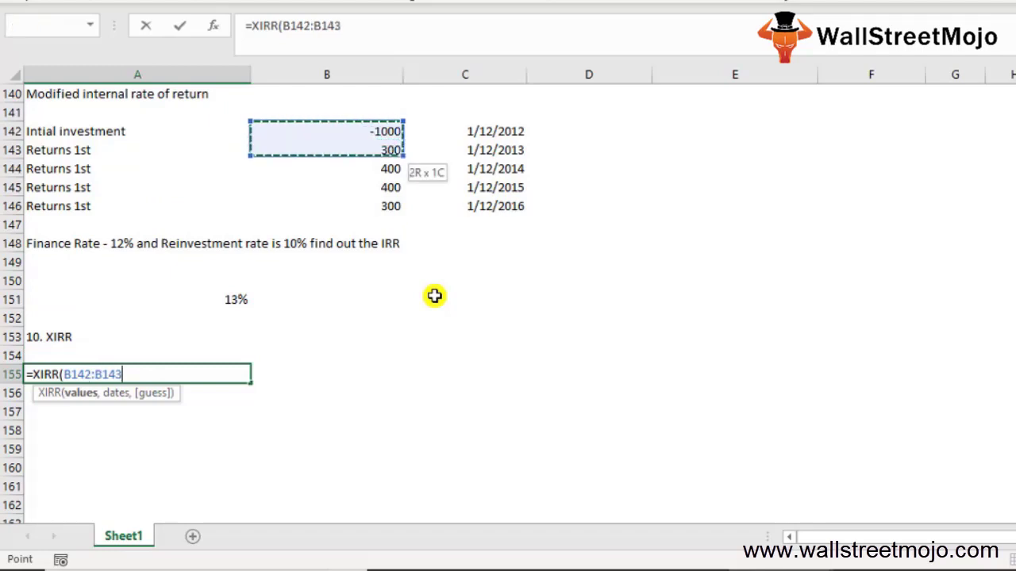
{"action": "key", "text": "shift+Down"}
{"action": "key", "text": "shift+Down"}
{"action": "key", "text": "shift+Down"}
{"action": "type", "text": ","}
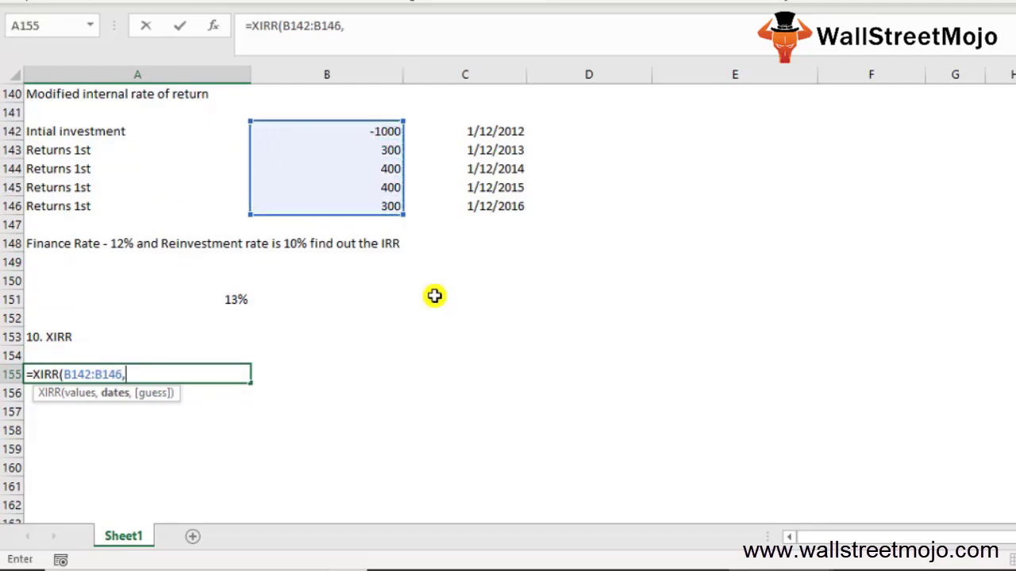
{"action": "key", "text": "Up"}
{"action": "key", "text": "Up"}
{"action": "key", "text": "Up"}
{"action": "key", "text": "Up"}
{"action": "key", "text": "Up"}
{"action": "key", "text": "Up"}
{"action": "key", "text": "Up"}
{"action": "key", "text": "Up"}
{"action": "key", "text": "Up"}
{"action": "key", "text": "Up"}
{"action": "key", "text": "Up"}
{"action": "key", "text": "Up"}
{"action": "key", "text": "Up"}
{"action": "key", "text": "Right"}
{"action": "key", "text": "Right"}
{"action": "key", "text": "shift+Down"}
{"action": "key", "text": "shift+Down"}
{"action": "key", "text": "shift+Down"}
{"action": "key", "text": "shift+Down"}
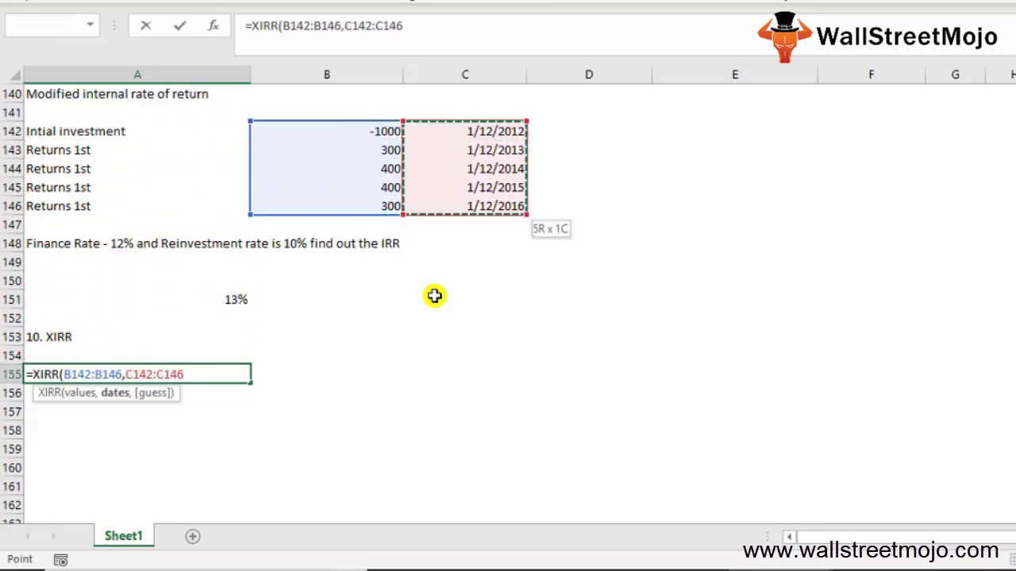
{"action": "key", "text": "Return"}
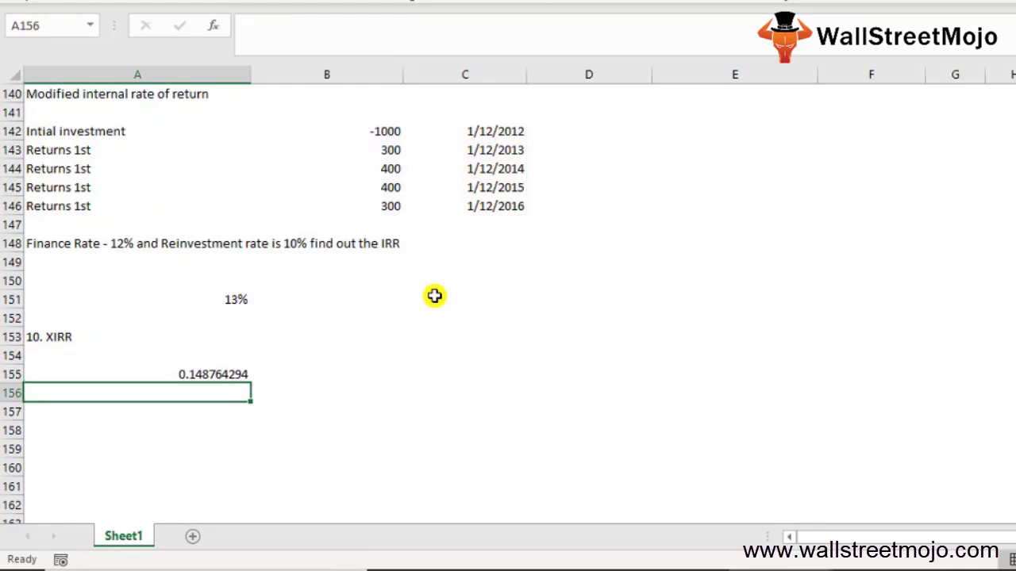
{"action": "key", "text": "Up"}
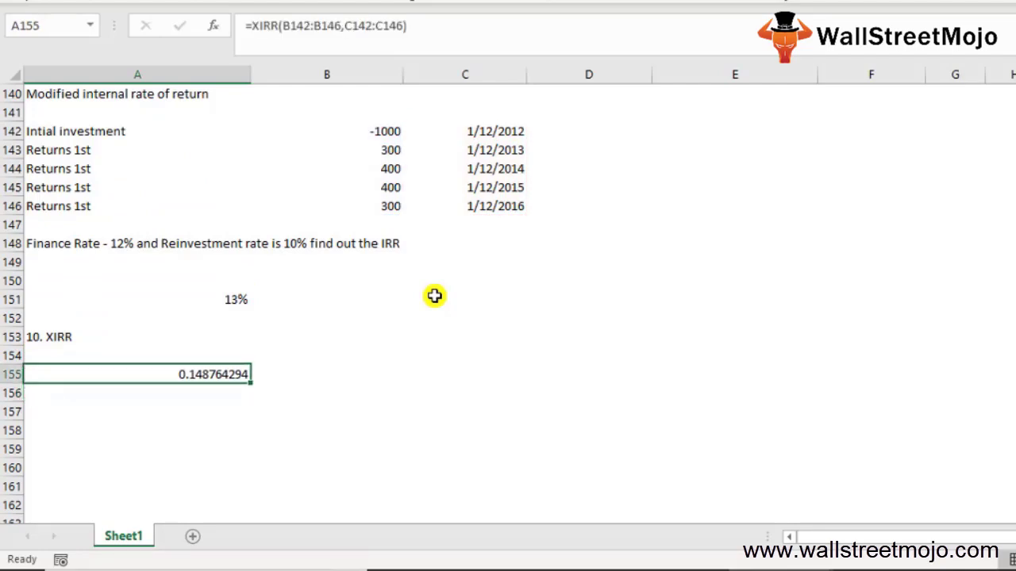
Step: Enter the section heading "11. NPER" in A158 below the XIRR result
{"action": "scroll", "coordinate": [50, 313], "scroll_direction": "down", "scroll_amount": 2}
{"action": "left_click", "coordinate": [51, 314]}
{"action": "type", "text": "11"}
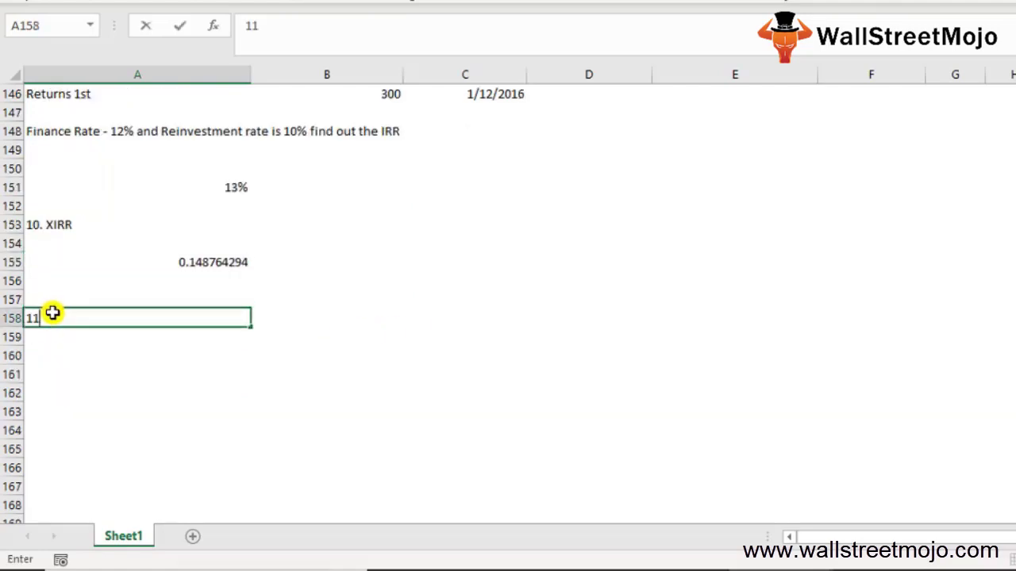
{"action": "type", "text": ". NPER"}
{"action": "key", "text": "Return"}
{"action": "key", "text": "Return"}
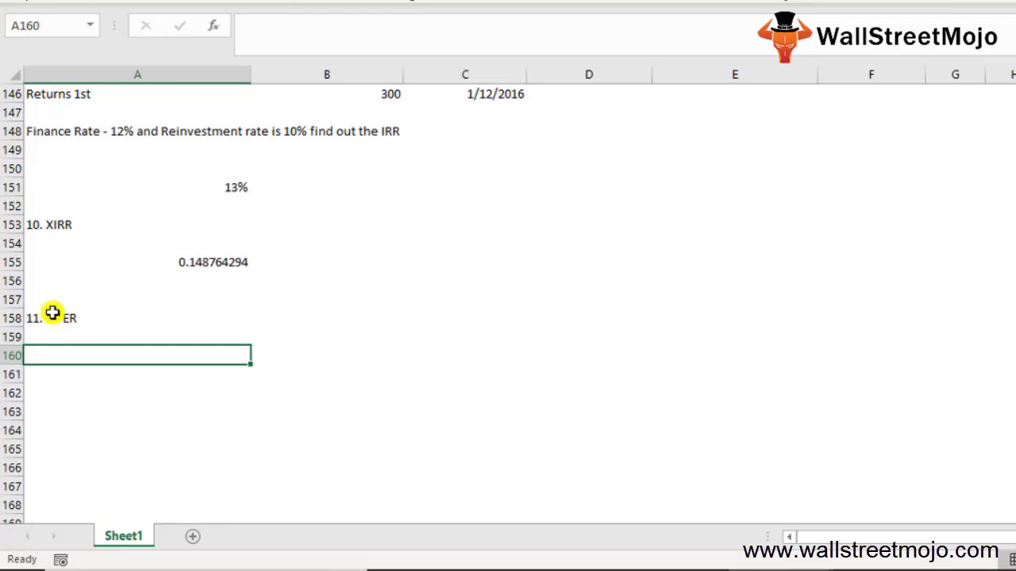
{"action": "type", "text": "Rate"}
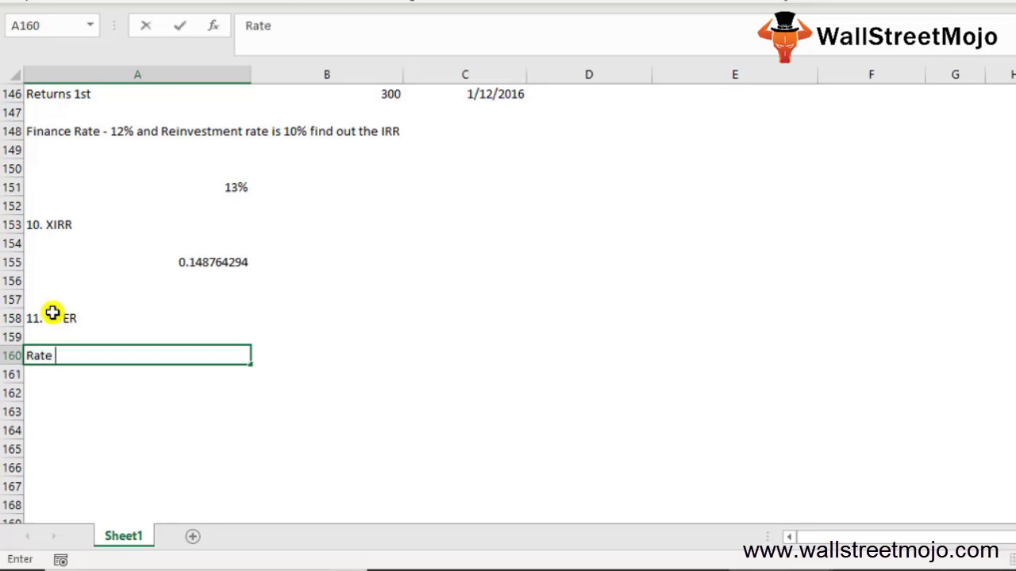
{"action": "key", "text": "BackSpace"}
{"action": "key", "text": "BackSpace"}
{"action": "key", "text": "BackSpace"}
{"action": "key", "text": "BackSpace"}
{"action": "type", "text": "="}
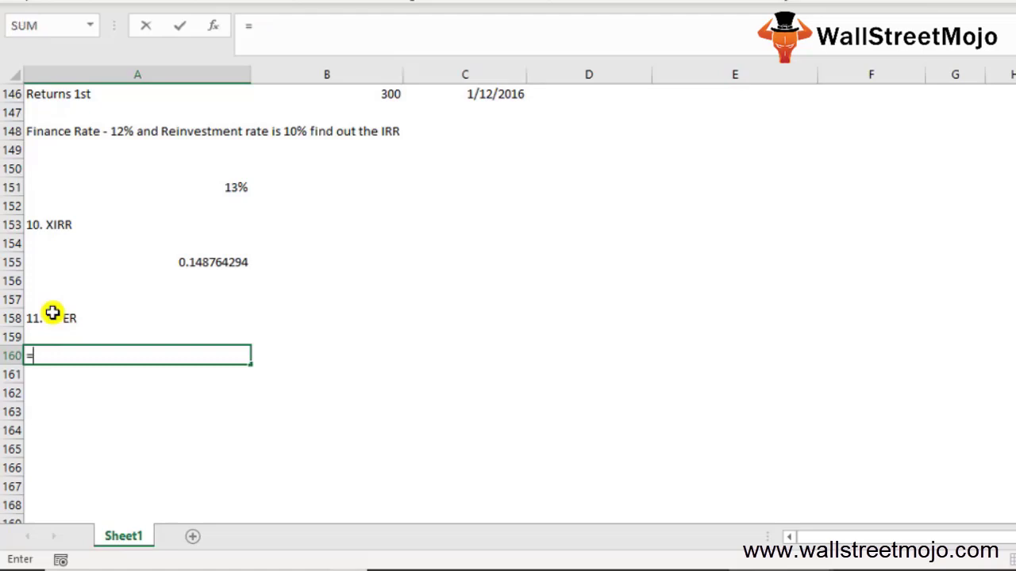
{"action": "type", "text": "NP"}
{"action": "key", "text": "Tab"}
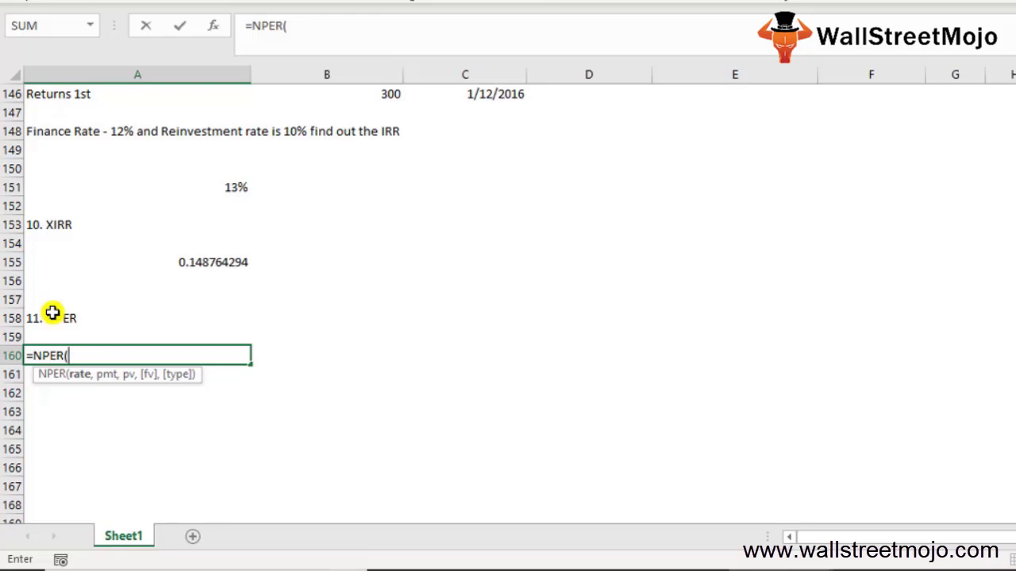
{"action": "key", "text": "Down"}
{"action": "key", "text": "Down"}
{"action": "key", "text": "Down"}
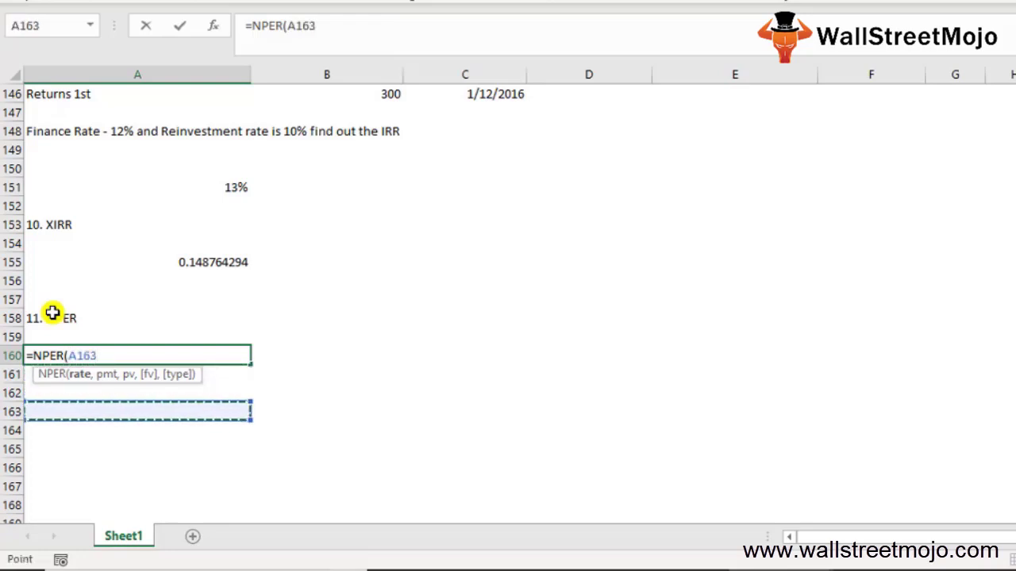
{"action": "key", "text": "Escape"}
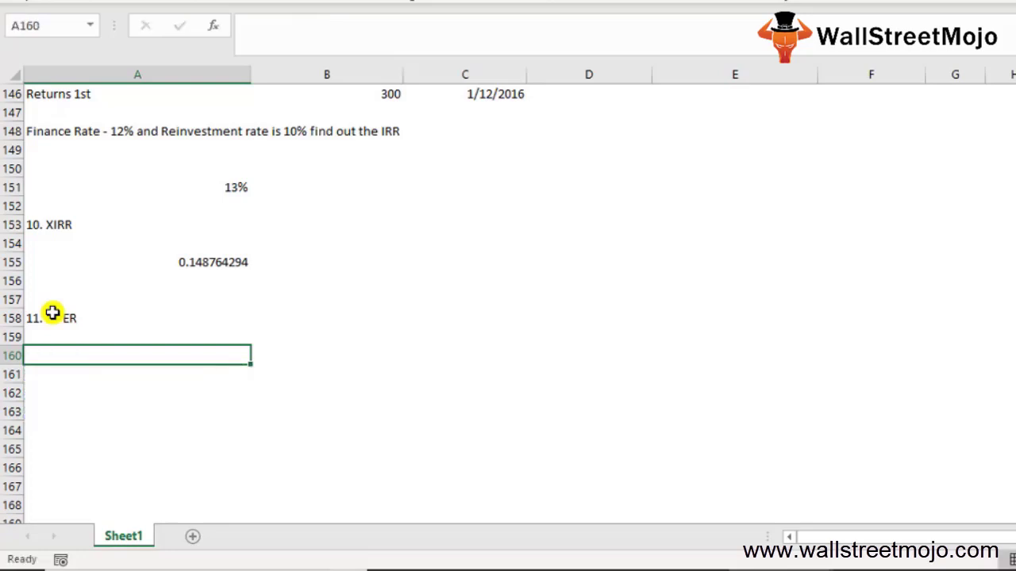
Step: Enter $200 in A160 and calculate the number of periods in A161 with NPER, using a 10% rate, -200 payment and 1000 present value
{"action": "type", "text": "$200"}
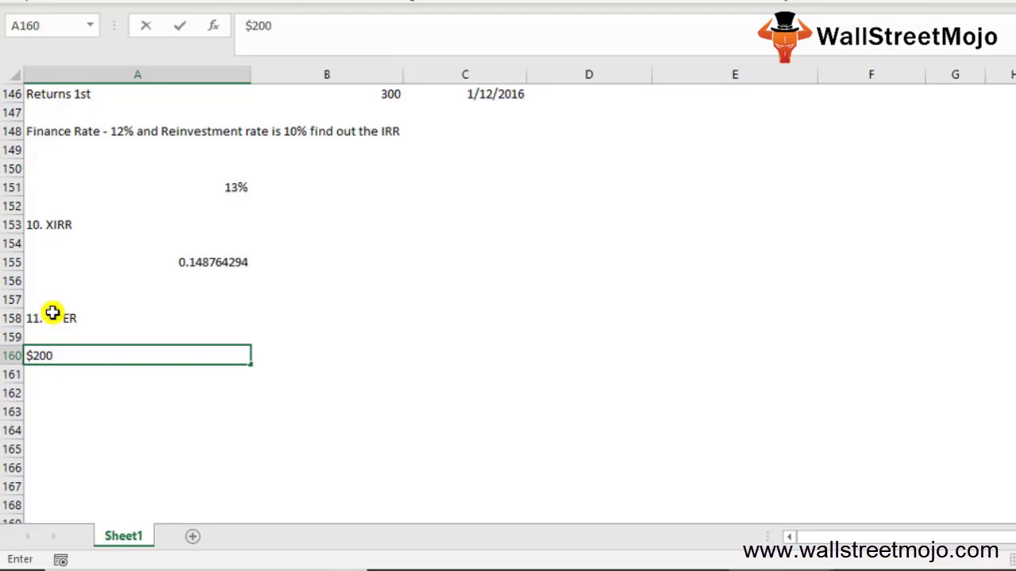
{"action": "key", "text": "Return"}
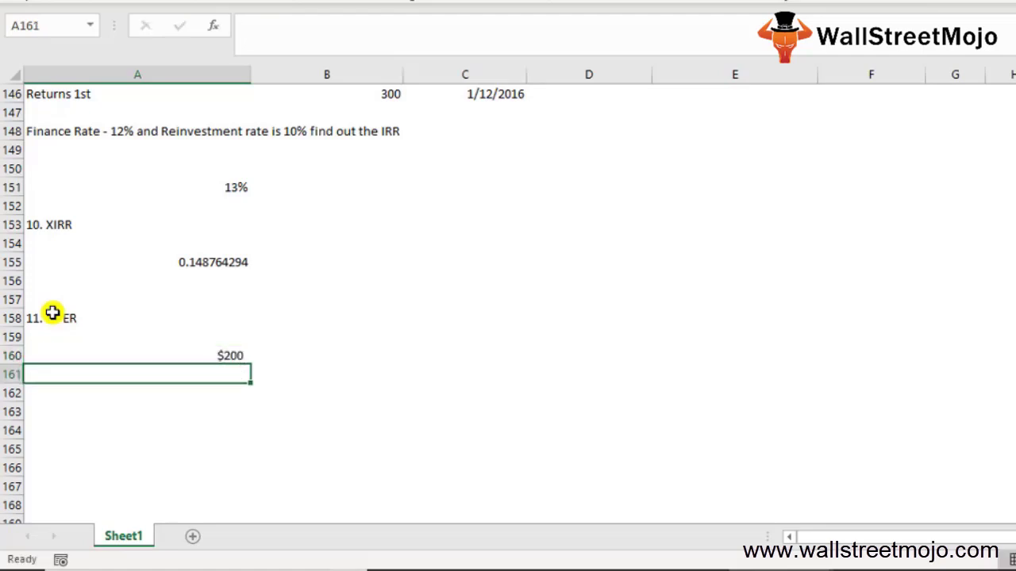
{"action": "type", "text": "=npe"}
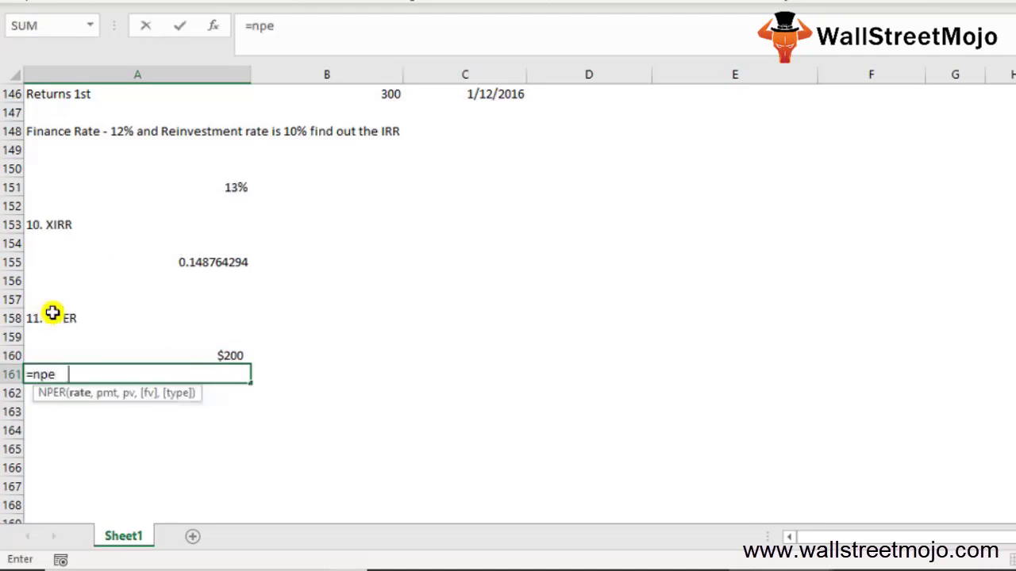
{"action": "key", "text": "Tab"}
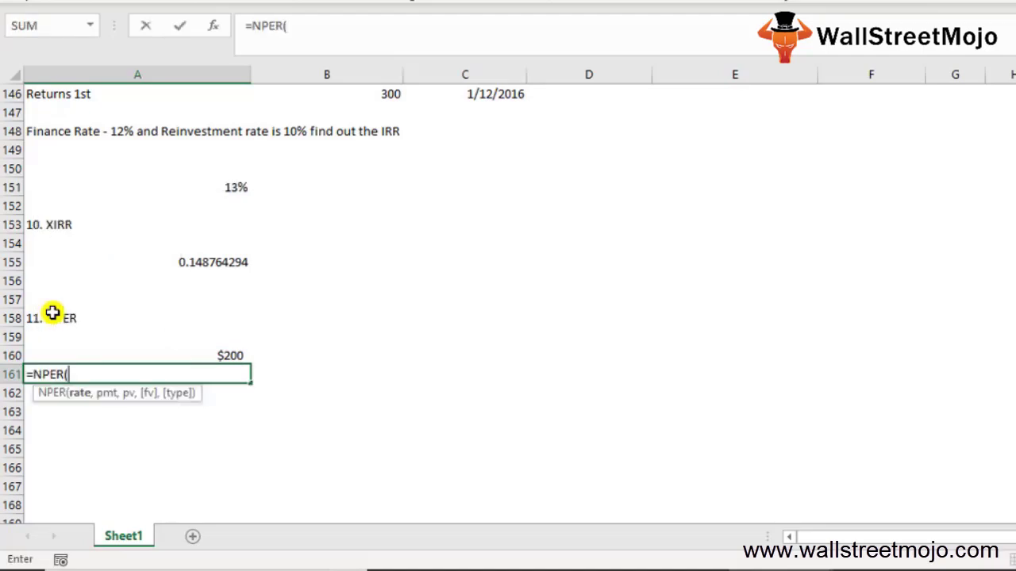
{"action": "type", "text": "10%,-200"}
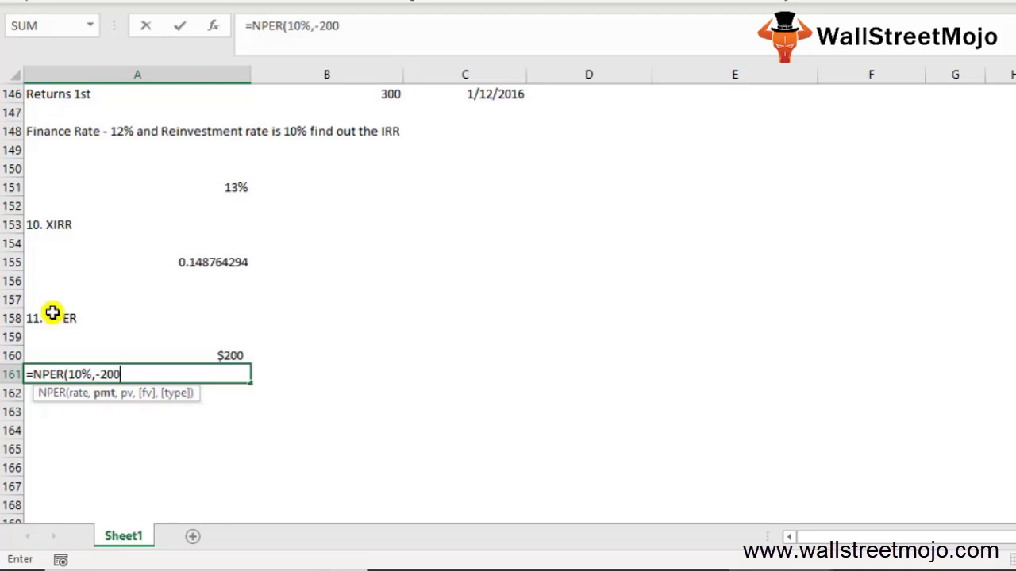
{"action": "type", "text": ",1000"}
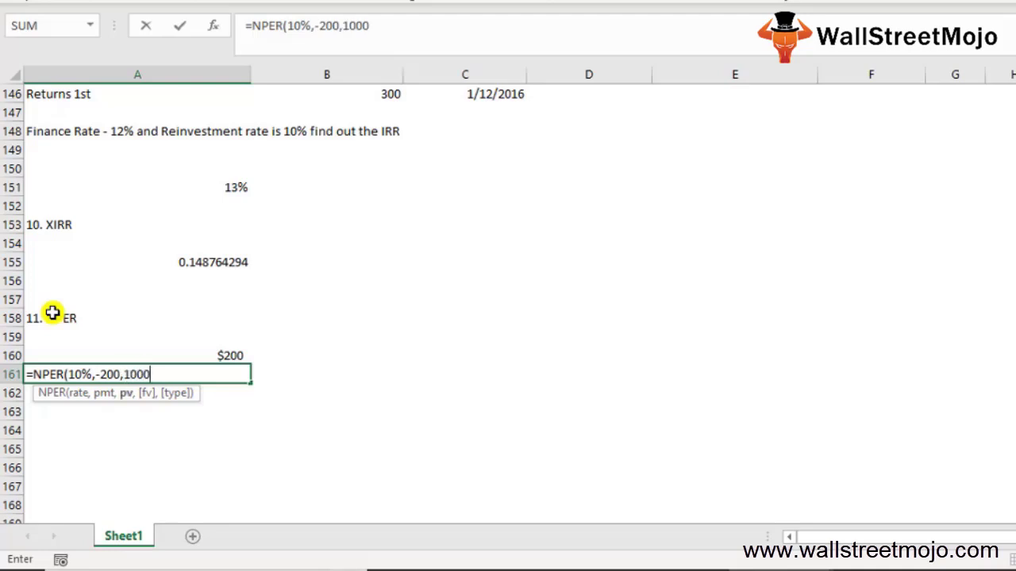
{"action": "type", "text": ")"}
{"action": "key", "text": "Return"}
{"action": "key", "text": "Up"}
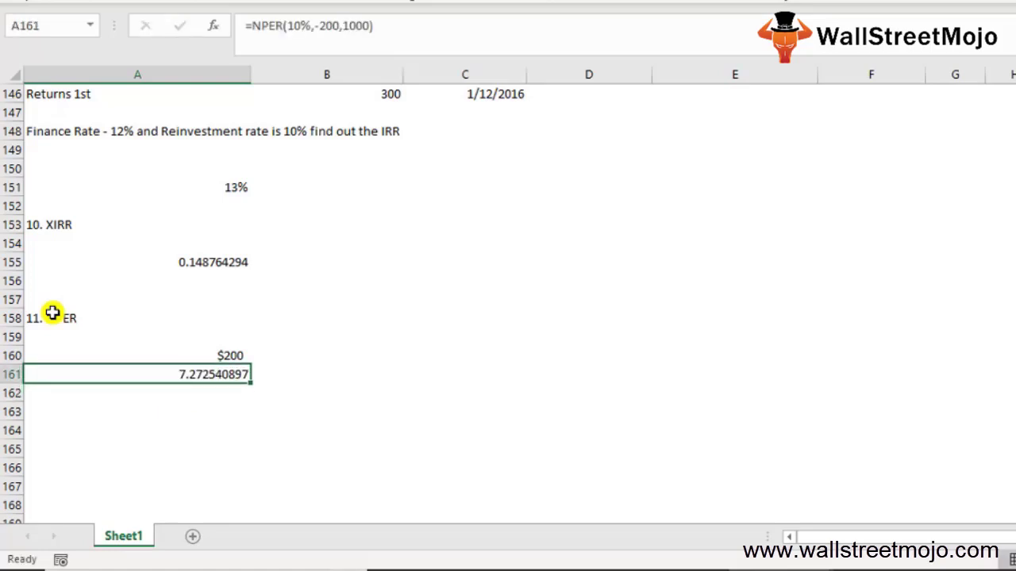
Step: Enter the section heading "12. Rate" in A163 below the NPER example
{"action": "key", "text": "Up"}
{"action": "key", "text": "Down"}
{"action": "key", "text": "Down"}
{"action": "key", "text": "Down"}
{"action": "key", "text": "Down"}
{"action": "key", "text": "Down"}
{"action": "key", "text": "Down"}
{"action": "key", "text": "Down"}
{"action": "key", "text": "Down"}
{"action": "key", "text": "Down"}
{"action": "key", "text": "Down"}
{"action": "key", "text": "Down"}
{"action": "key", "text": "Down"}
{"action": "key", "text": "Down"}
{"action": "key", "text": "Down"}
{"action": "key", "text": "Down"}
{"action": "key", "text": "Down"}
{"action": "key", "text": "Down"}
{"action": "key", "text": "Down"}
{"action": "key", "text": "Down"}
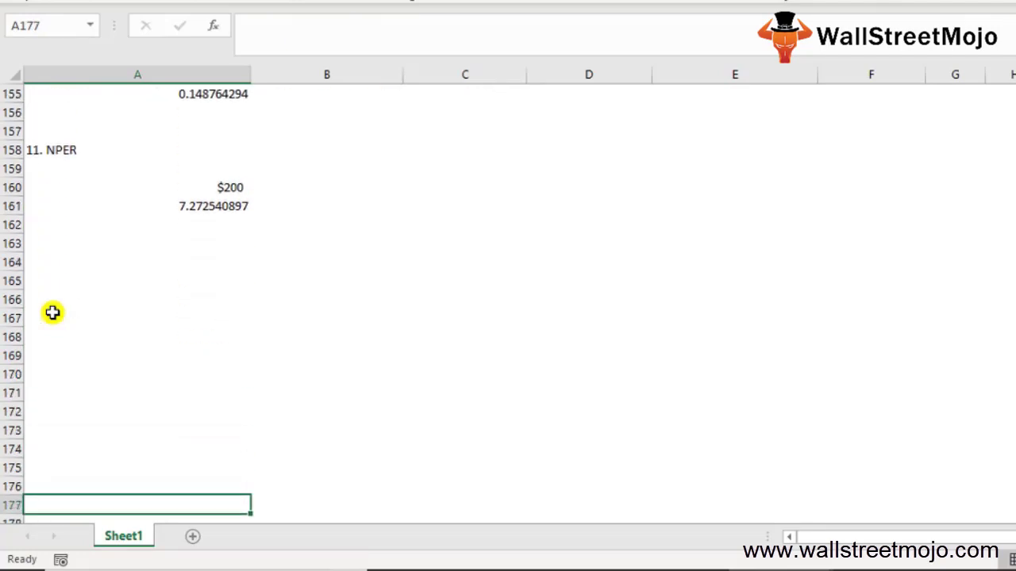
{"action": "key", "text": "Up"}
{"action": "key", "text": "Up"}
{"action": "key", "text": "Up"}
{"action": "key", "text": "Up"}
{"action": "key", "text": "Up"}
{"action": "key", "text": "Up"}
{"action": "key", "text": "Up"}
{"action": "key", "text": "Up"}
{"action": "key", "text": "Up"}
{"action": "key", "text": "Up"}
{"action": "key", "text": "Up"}
{"action": "key", "text": "Up"}
{"action": "key", "text": "Up"}
{"action": "key", "text": "Up"}
{"action": "key", "text": "Up"}
{"action": "key", "text": "Up"}
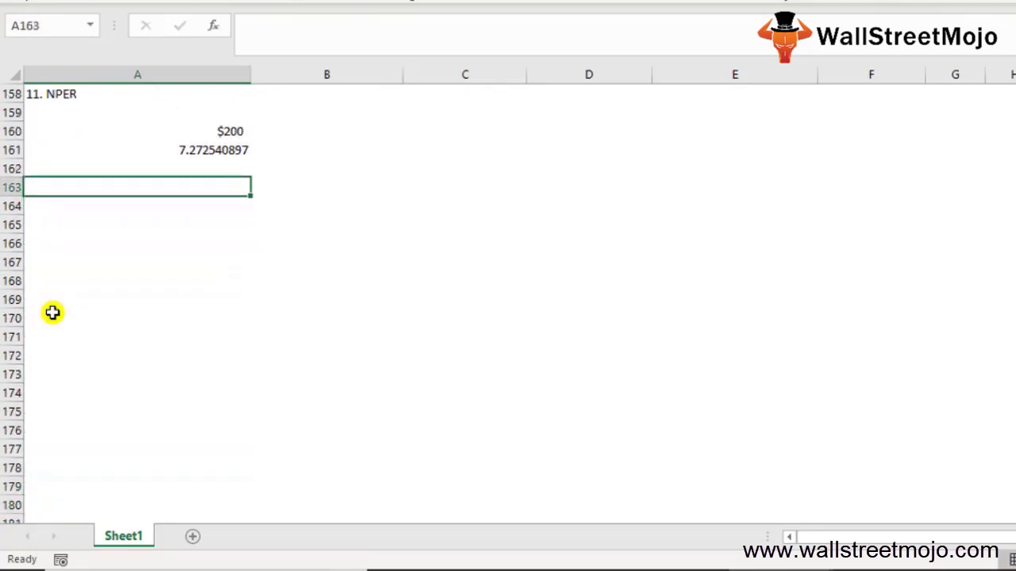
{"action": "type", "text": "12. Rate"}
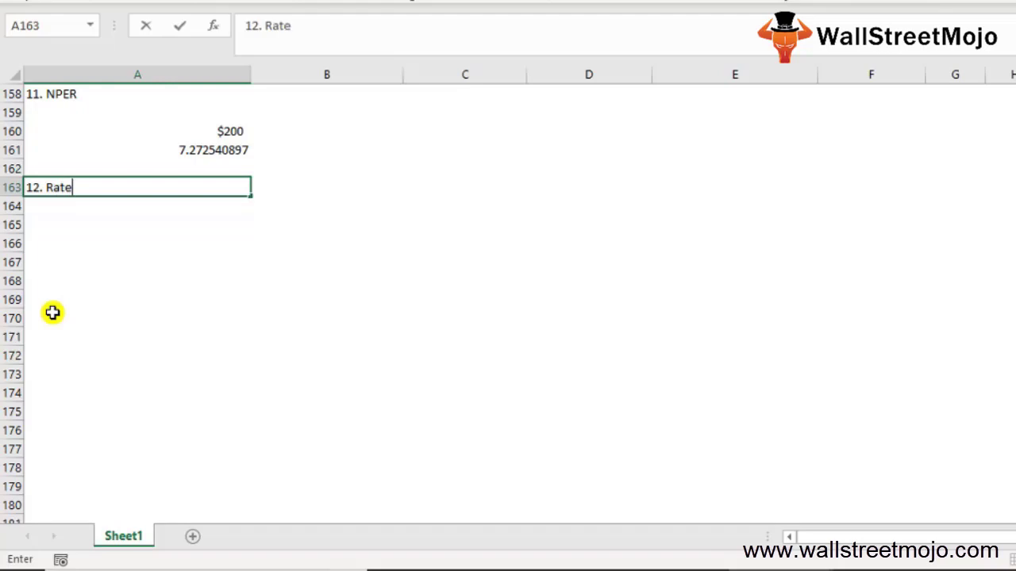
{"action": "key", "text": "Return"}
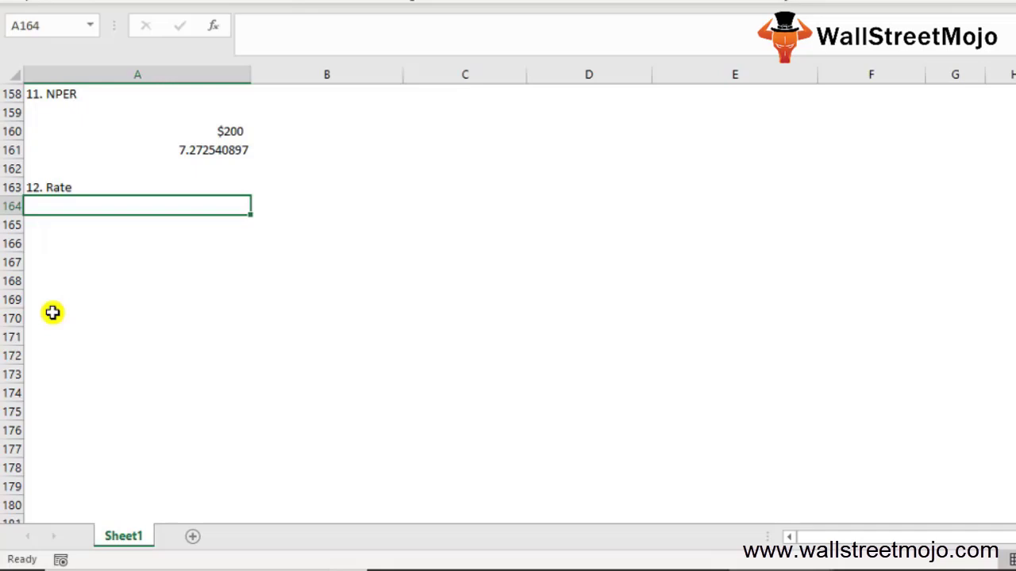
Step: Calculate the interest rate in A165 with RATE, using 6 periods, -200 payment, 1000 present value, 0 future value, type 0 and guess 1
{"action": "key", "text": "Down"}
{"action": "type", "text": "=rate"}
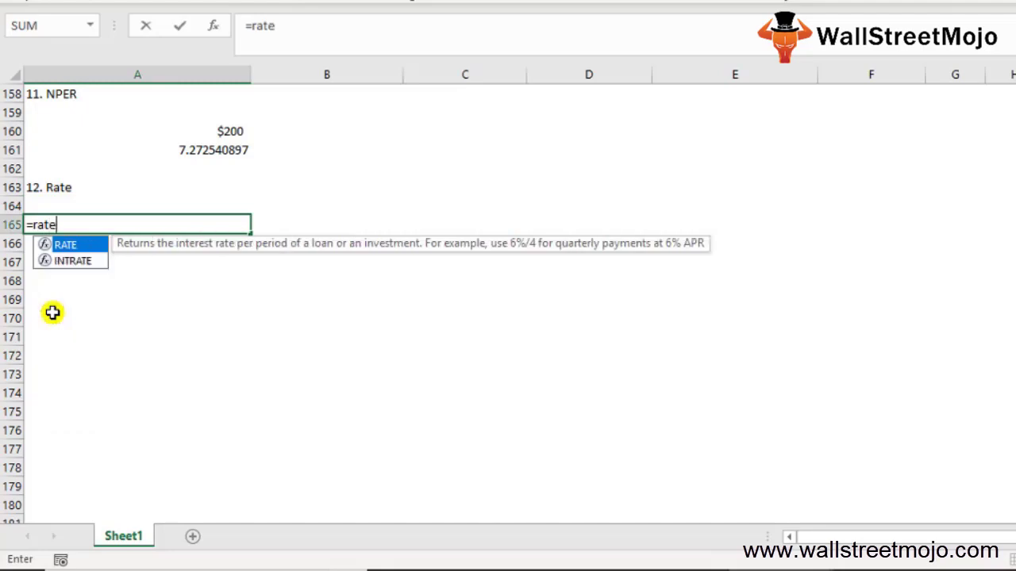
{"action": "key", "text": "Tab"}
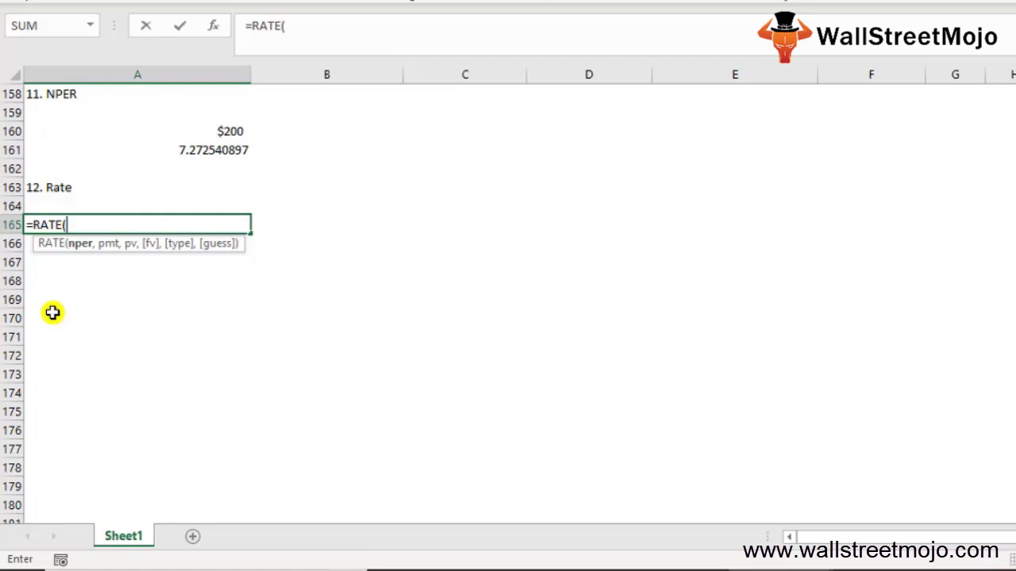
{"action": "type", "text": "6,"}
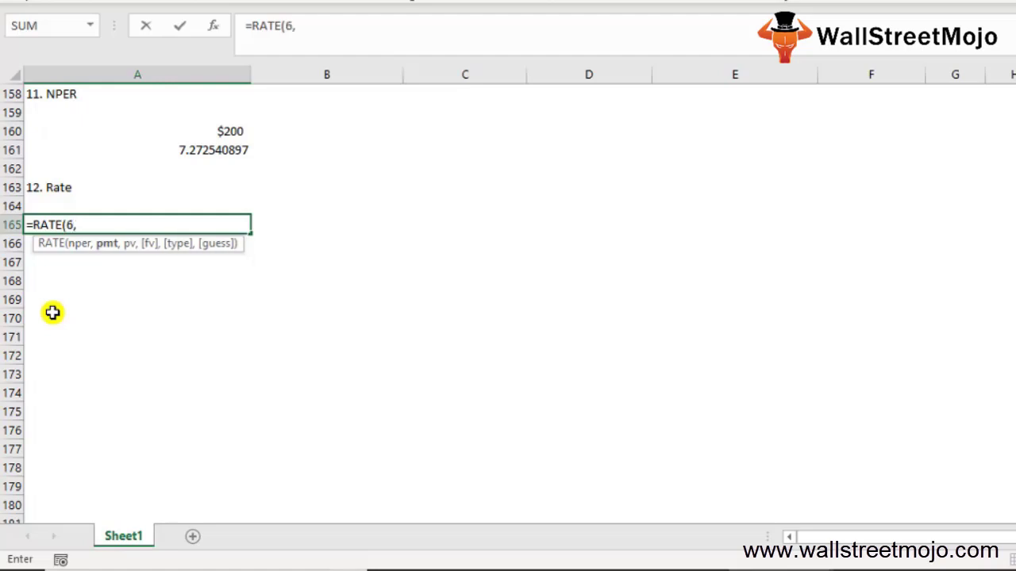
{"action": "type", "text": "-200,"}
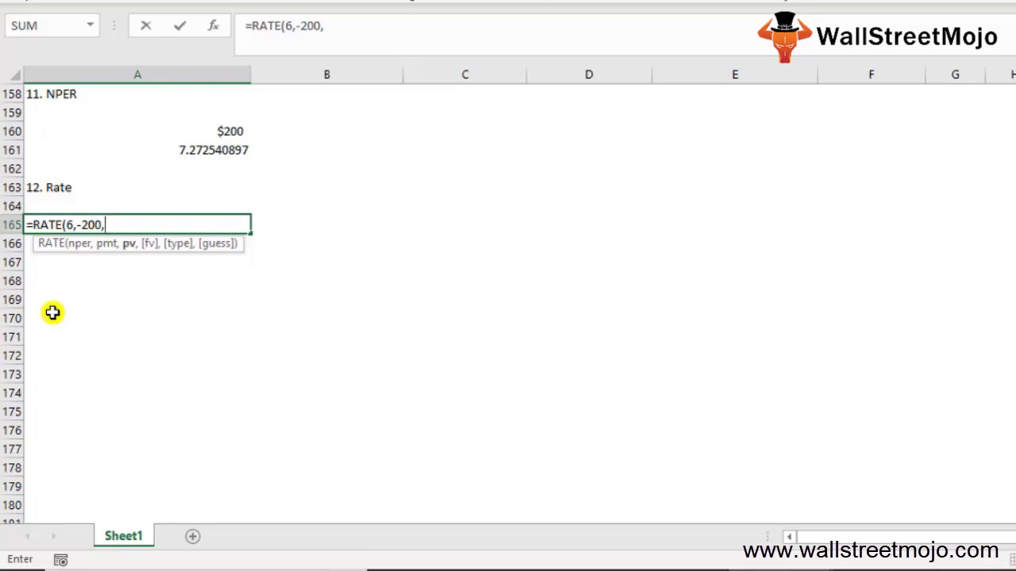
{"action": "type", "text": "1000,0"}
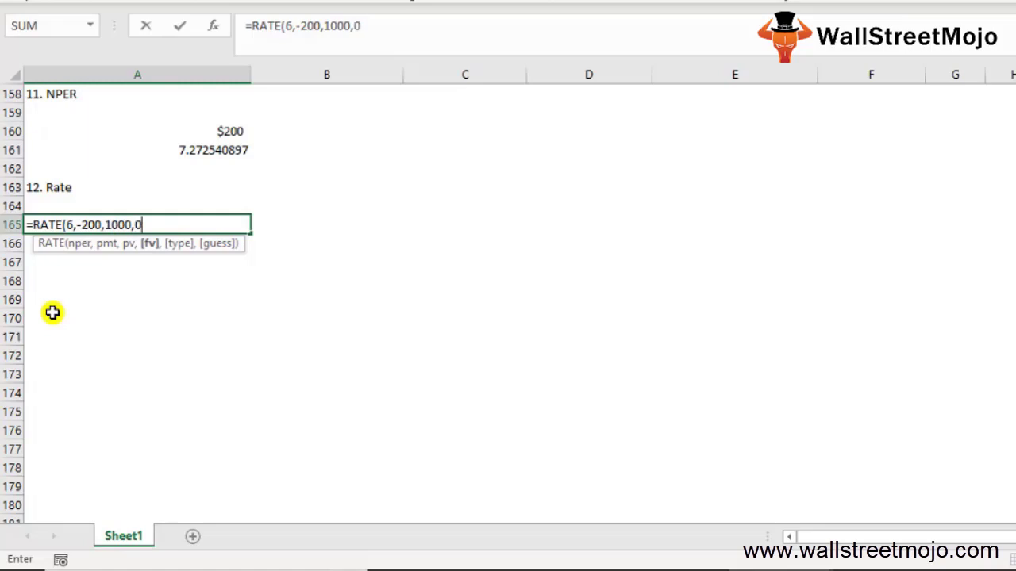
{"action": "type", "text": ",0"}
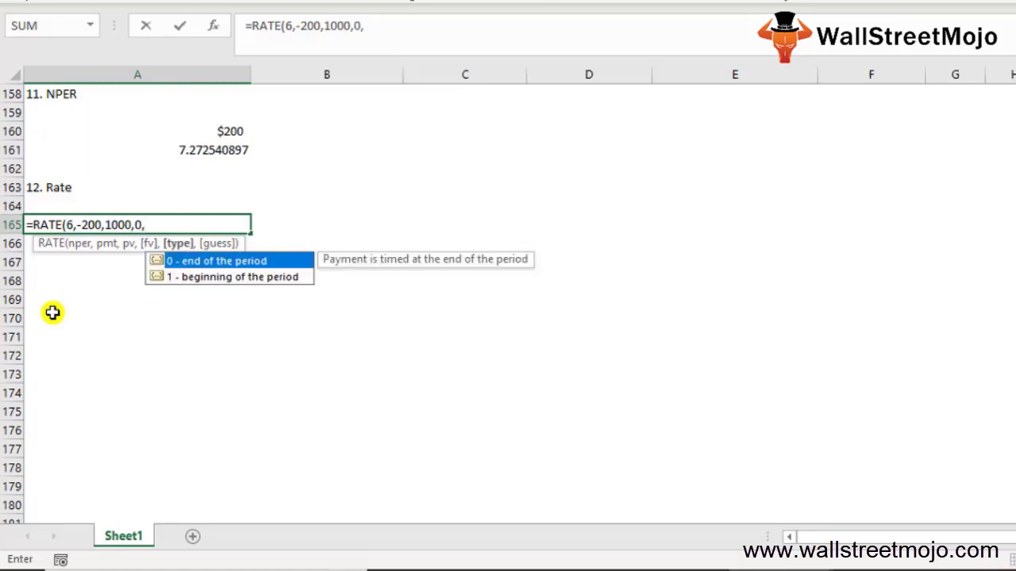
{"action": "type", "text": ","}
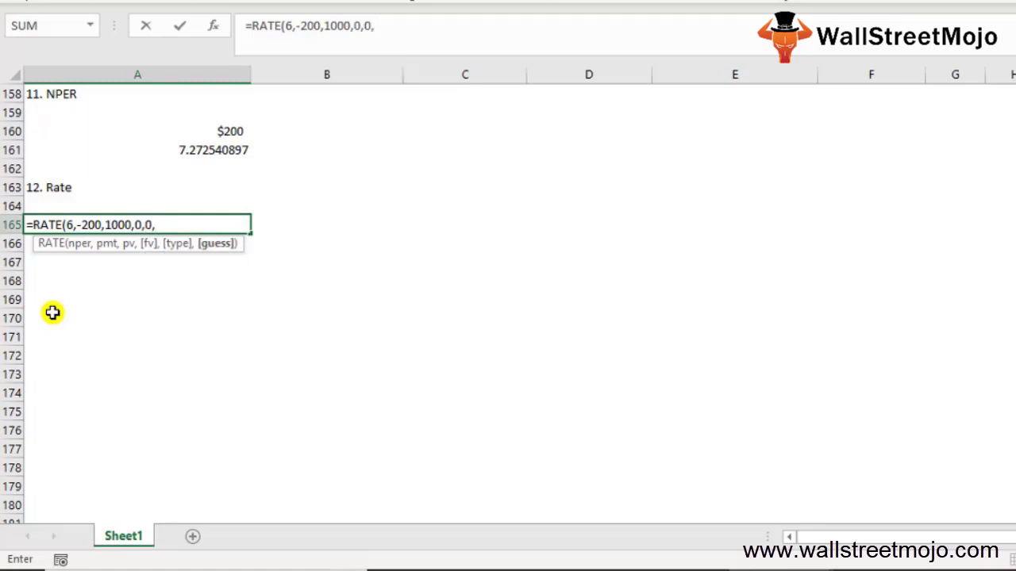
{"action": "type", "text": "1)"}
{"action": "key", "text": "Return"}
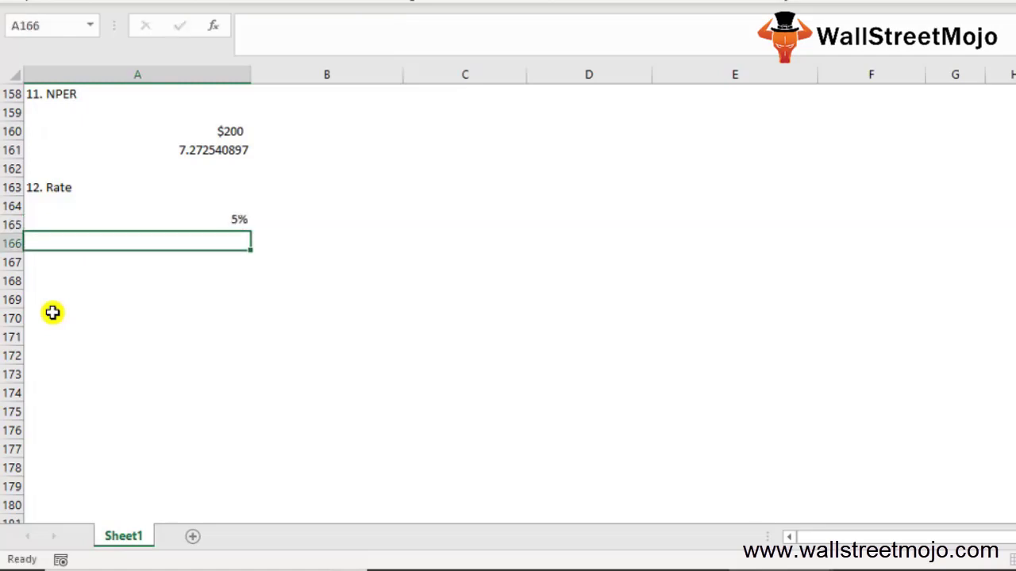
{"action": "key", "text": "Up"}
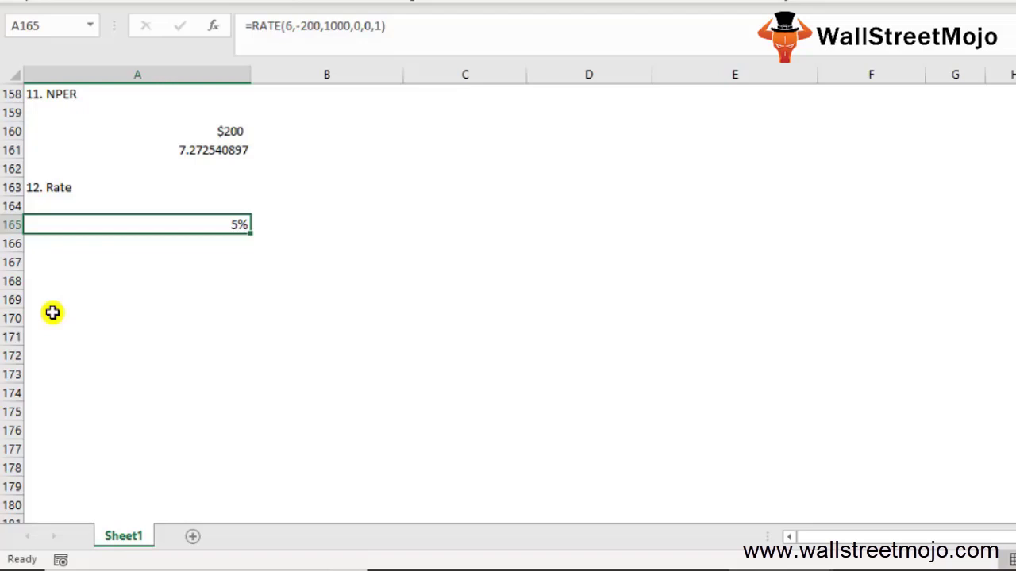
Step: Enter the section heading "13. EFFECT" in A168 below the RATE example
{"action": "key", "text": "Down"}
{"action": "key", "text": "Down"}
{"action": "key", "text": "Down"}
{"action": "key", "text": "Down"}
{"action": "key", "text": "Down"}
{"action": "key", "text": "Down"}
{"action": "key", "text": "Down"}
{"action": "key", "text": "Down"}
{"action": "key", "text": "Down"}
{"action": "key", "text": "Down"}
{"action": "key", "text": "Down"}
{"action": "key", "text": "Down"}
{"action": "key", "text": "Down"}
{"action": "key", "text": "Down"}
{"action": "key", "text": "Down"}
{"action": "key", "text": "Down"}
{"action": "key", "text": "Down"}
{"action": "key", "text": "Down"}
{"action": "key", "text": "Down"}
{"action": "key", "text": "Down"}
{"action": "key", "text": "Up"}
{"action": "key", "text": "Up"}
{"action": "key", "text": "Up"}
{"action": "key", "text": "Up"}
{"action": "key", "text": "Up"}
{"action": "key", "text": "Up"}
{"action": "key", "text": "Up"}
{"action": "key", "text": "Up"}
{"action": "key", "text": "Up"}
{"action": "key", "text": "Up"}
{"action": "key", "text": "Up"}
{"action": "key", "text": "Up"}
{"action": "key", "text": "Up"}
{"action": "key", "text": "Up"}
{"action": "key", "text": "Up"}
{"action": "key", "text": "Up"}
{"action": "key", "text": "Up"}
{"action": "key", "text": "Up"}
{"action": "key", "text": "Up"}
{"action": "key", "text": "Up"}
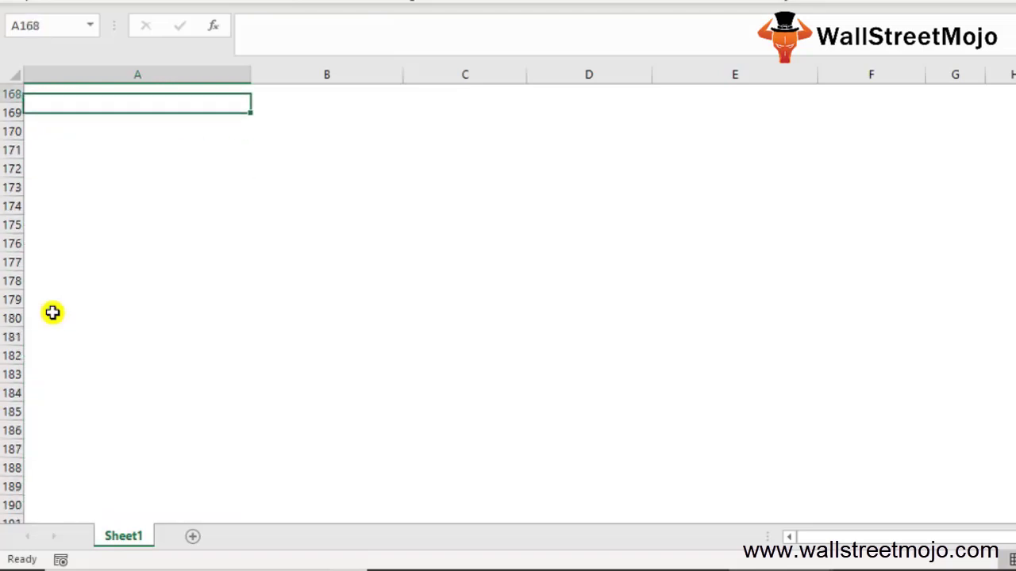
{"action": "type", "text": "13."}
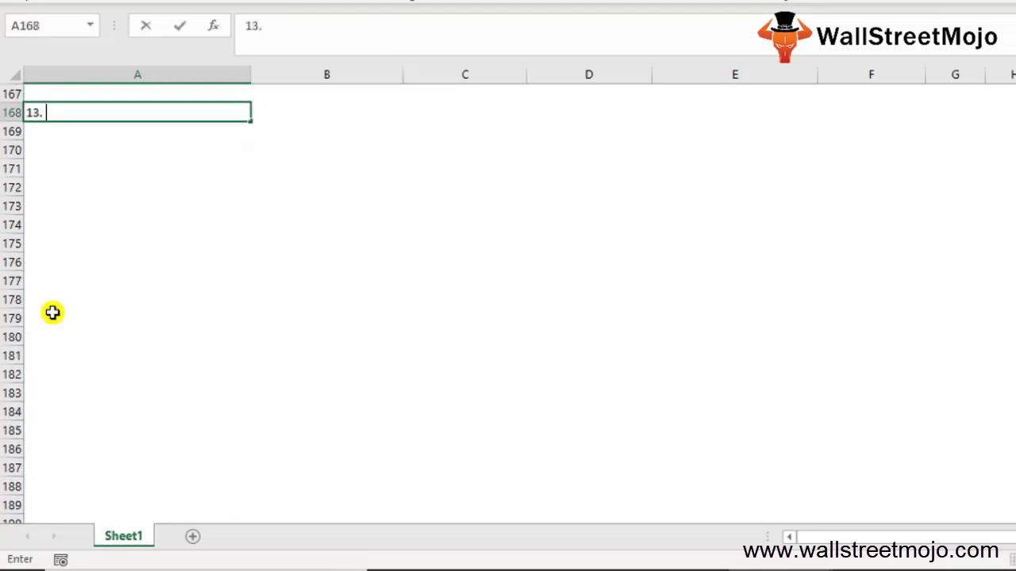
{"action": "type", "text": " EFFEC"}
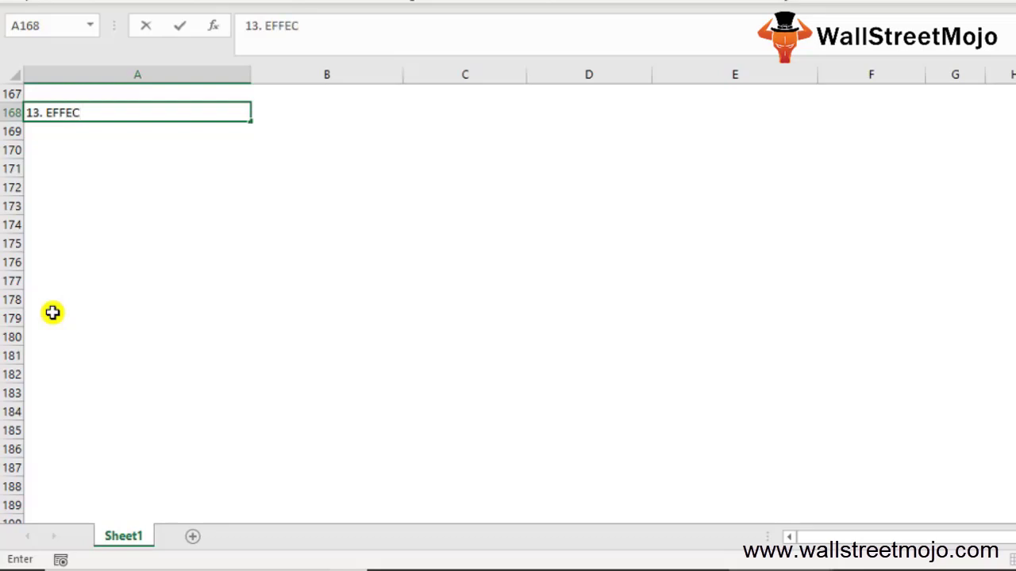
{"action": "type", "text": "T"}
{"action": "key", "text": "Return"}
{"action": "key", "text": "Return"}
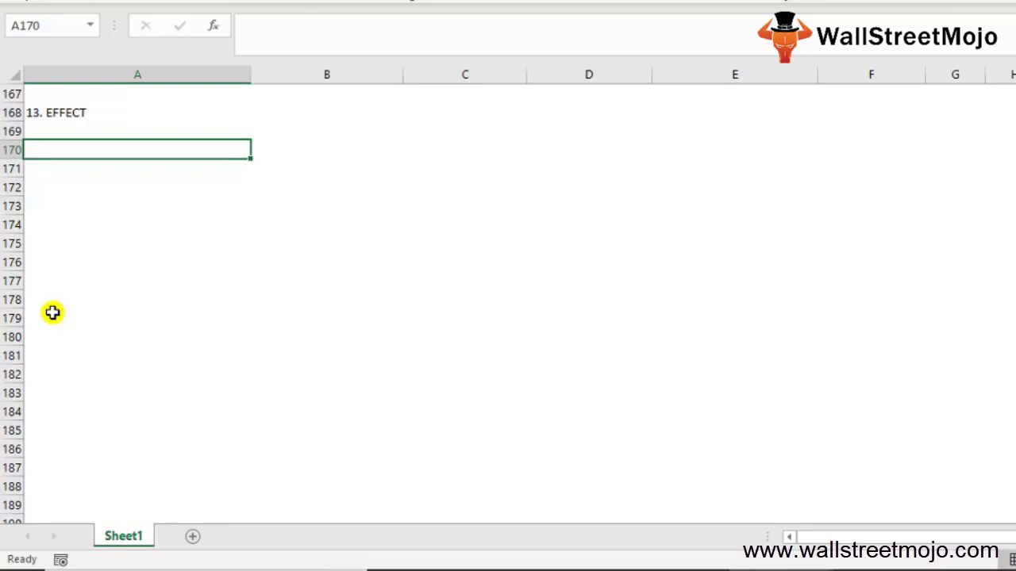
Step: Enter the label "Nominal interest rate 12%" in A171 and the number of compounding periods, 12, in A172
{"action": "key", "text": "Down"}
{"action": "type", "text": "No"}
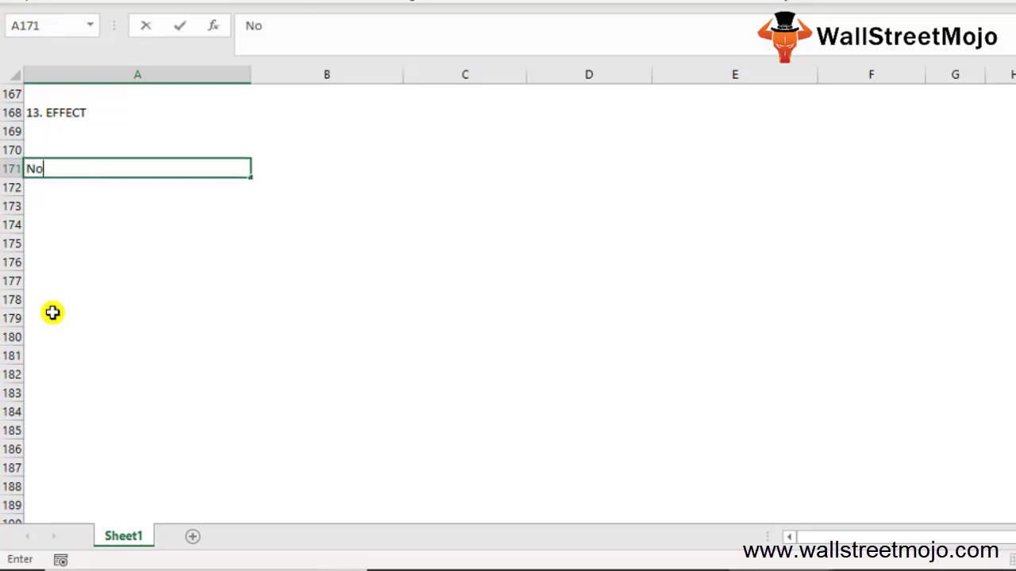
{"action": "type", "text": "minal int"}
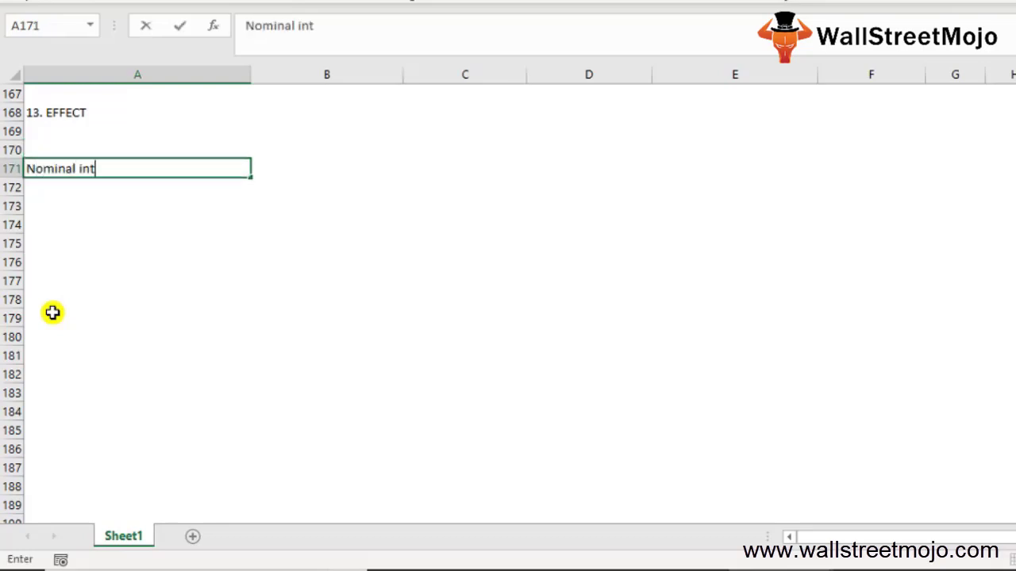
{"action": "type", "text": "erest rate "}
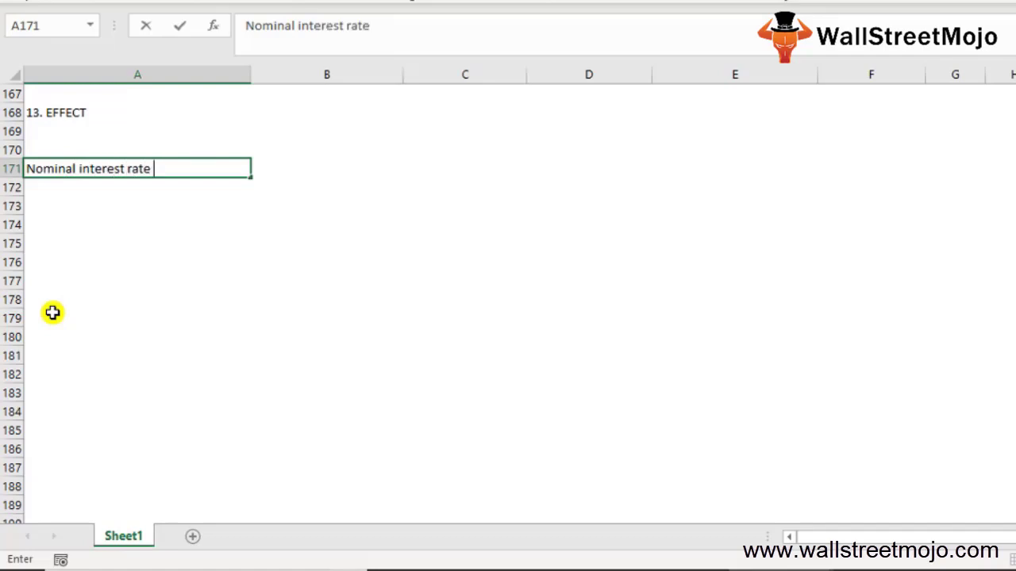
{"action": "type", "text": "12%"}
{"action": "key", "text": "Return"}
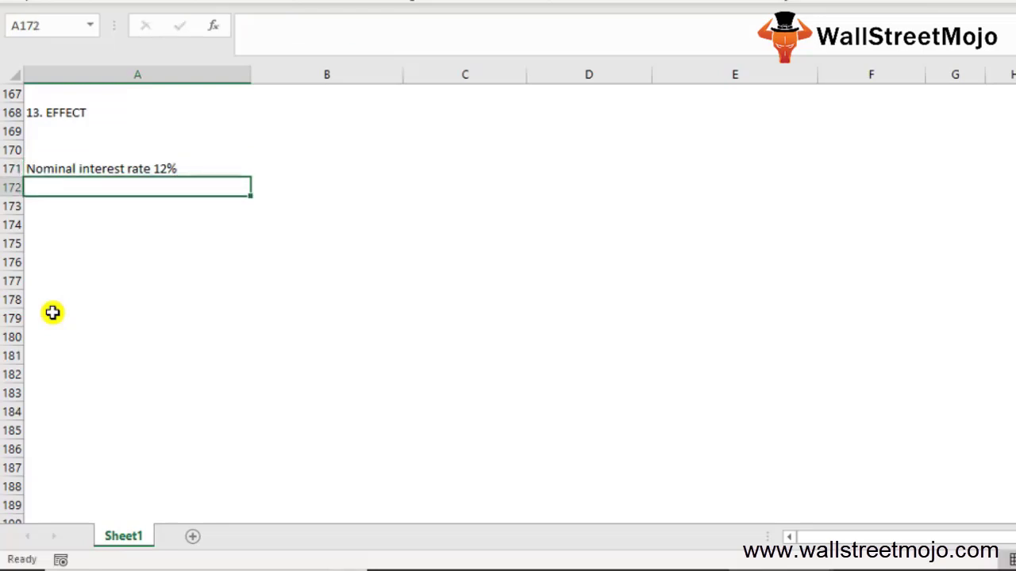
{"action": "type", "text": "12"}
{"action": "key", "text": "Return"}
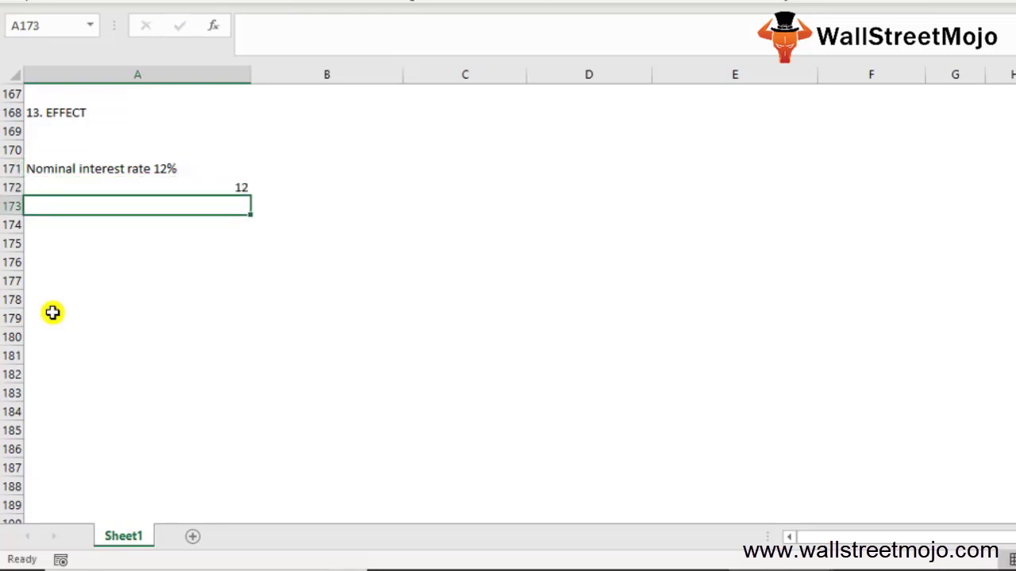
Step: Calculate the effective annual interest rate in A174 with EFFECT, using a 12% nominal rate and 12 periods per year
{"action": "key", "text": "Return"}
{"action": "type", "text": "=effec"}
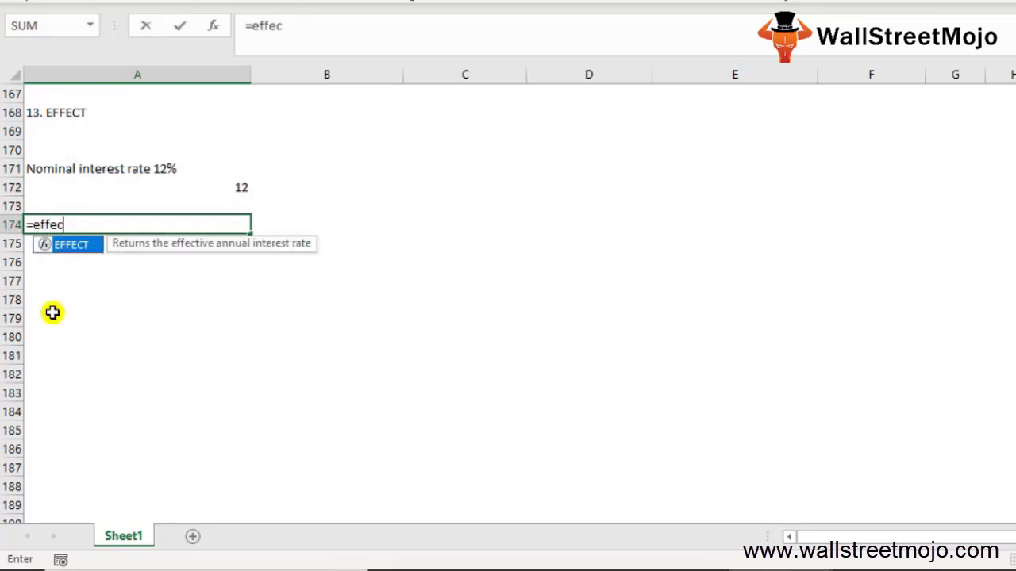
{"action": "key", "text": "Tab"}
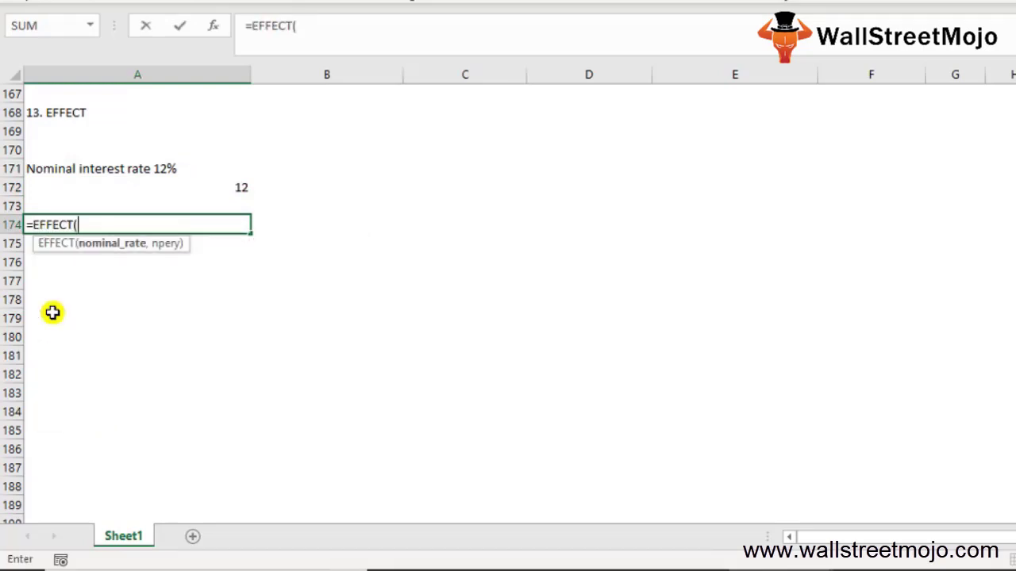
{"action": "type", "text": "12%,12)"}
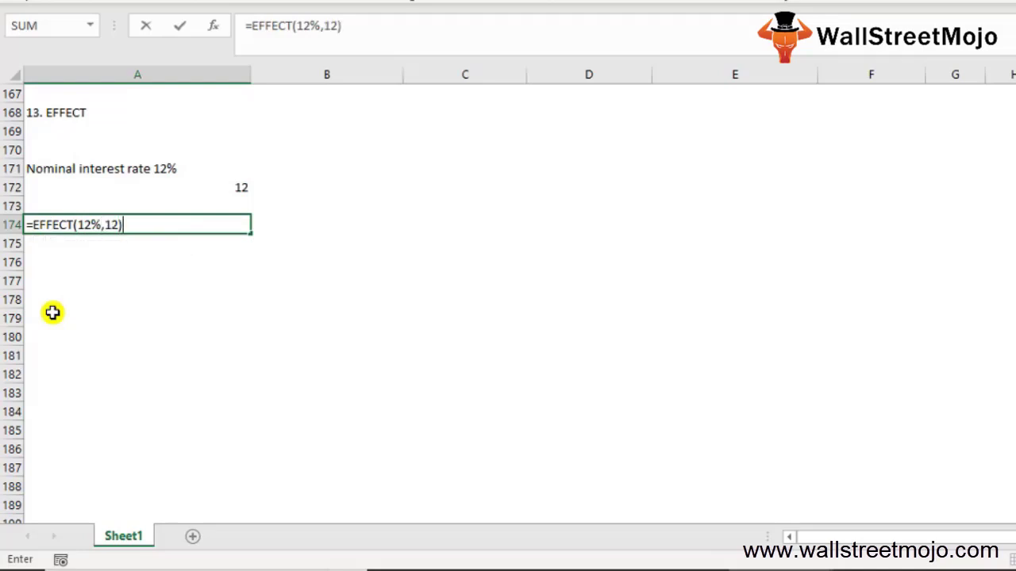
{"action": "key", "text": "Return"}
{"action": "key", "text": "Up"}
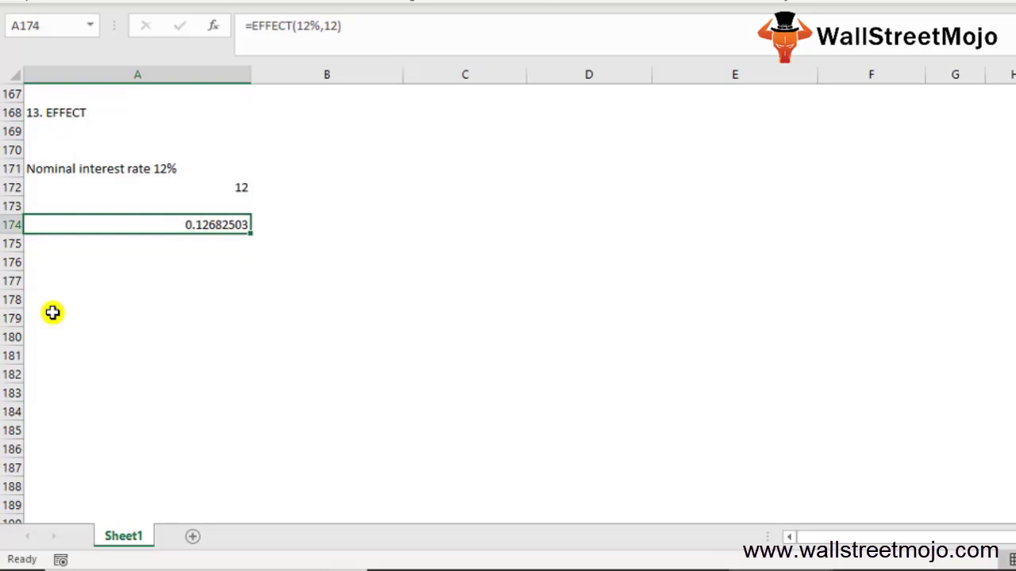
Step: Enter the section heading "14. Nominal" in A177 below the EFFECT result
{"action": "key", "text": "Down"}
{"action": "key", "text": "Down"}
{"action": "key", "text": "Down"}
{"action": "type", "text": "14. "}
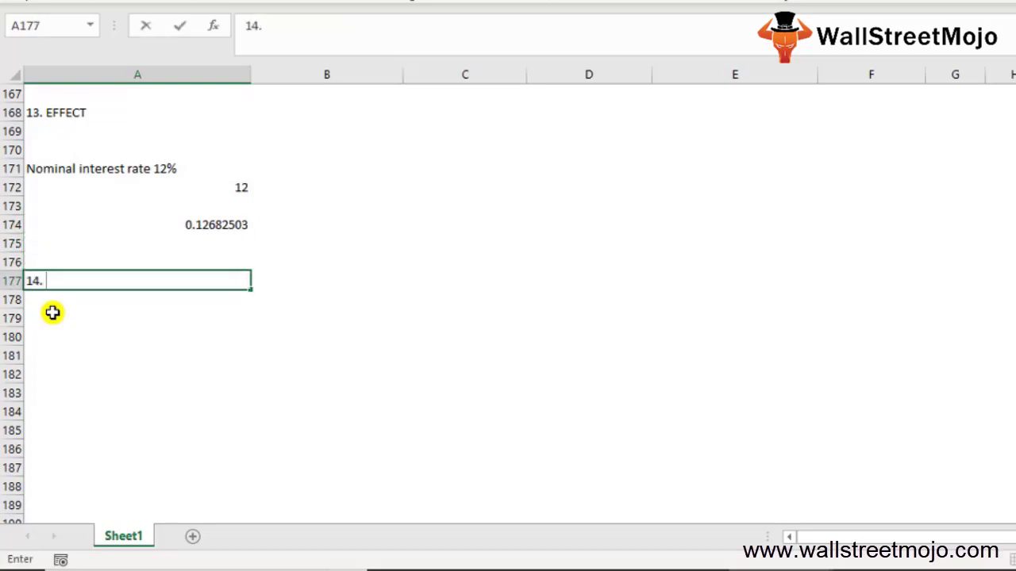
{"action": "type", "text": "Nominal"}
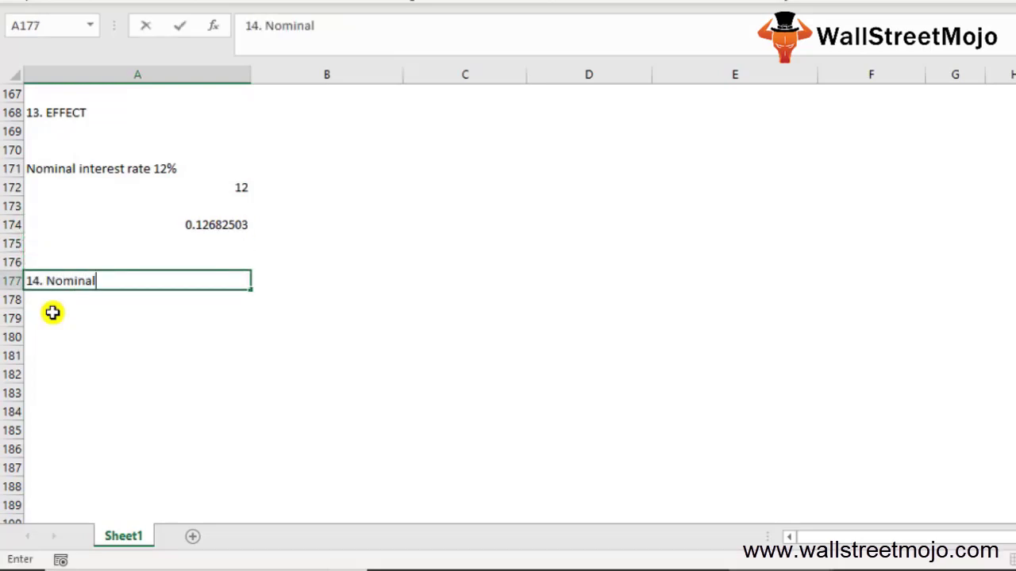
{"action": "key", "text": "Return"}
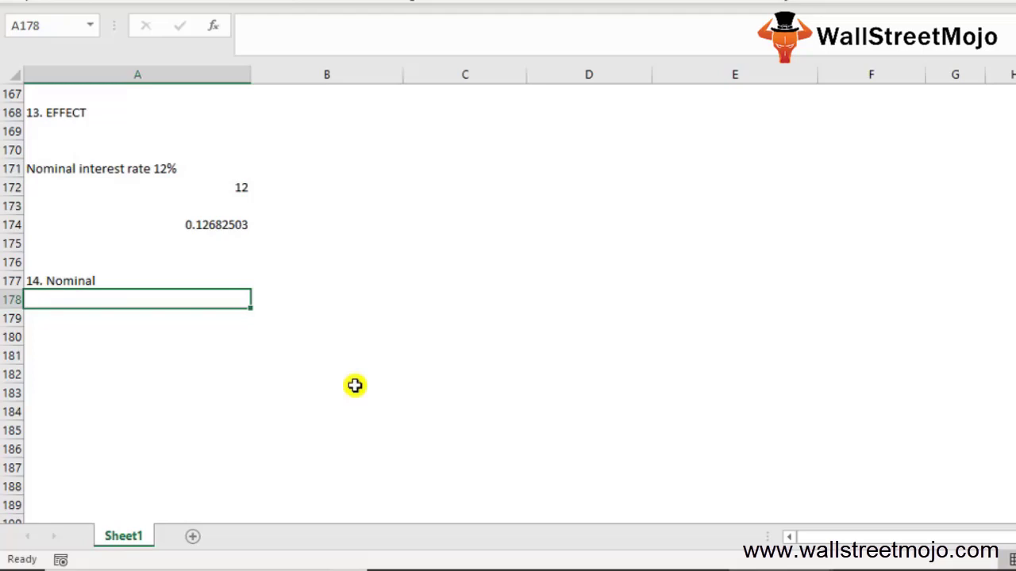
Step: Calculate the nominal interest rate in A179 with NOMINAL, using a 12% effective rate and 12 periods per year
{"action": "left_click", "coordinate": [164, 335]}
{"action": "key", "text": "Up"}
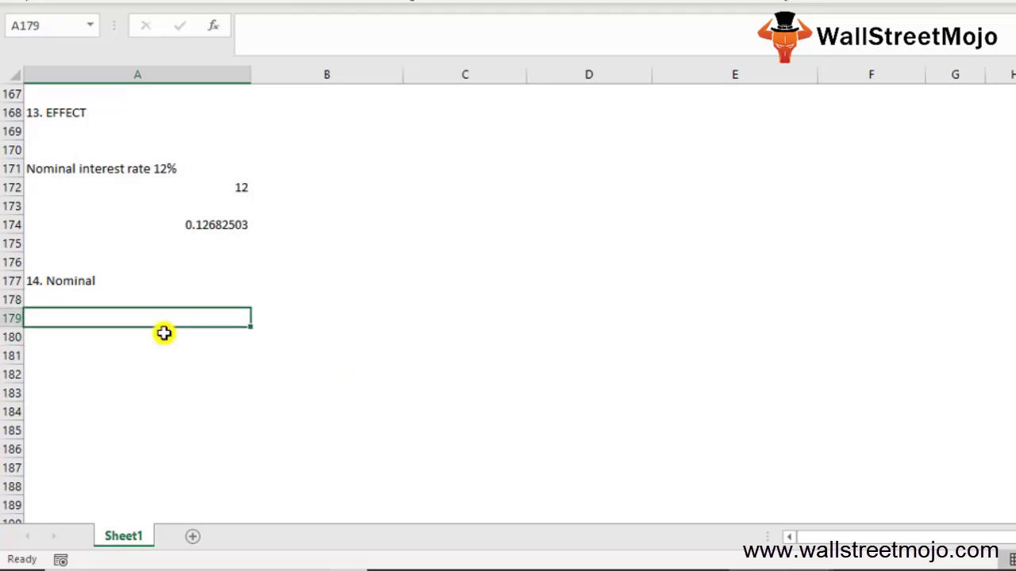
{"action": "type", "text": "+nomin"}
{"action": "key", "text": "Tab"}
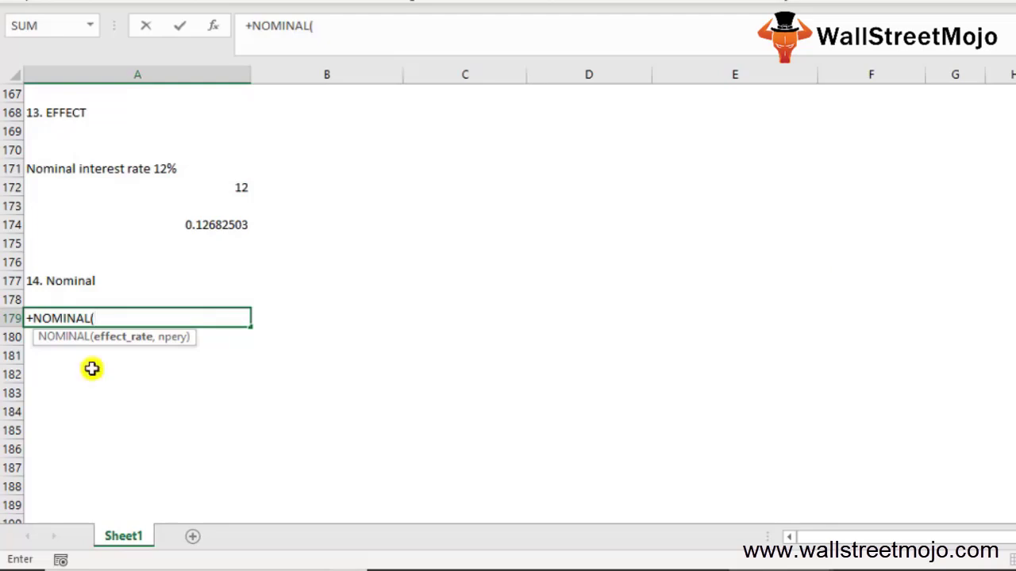
{"action": "type", "text": "12%,"}
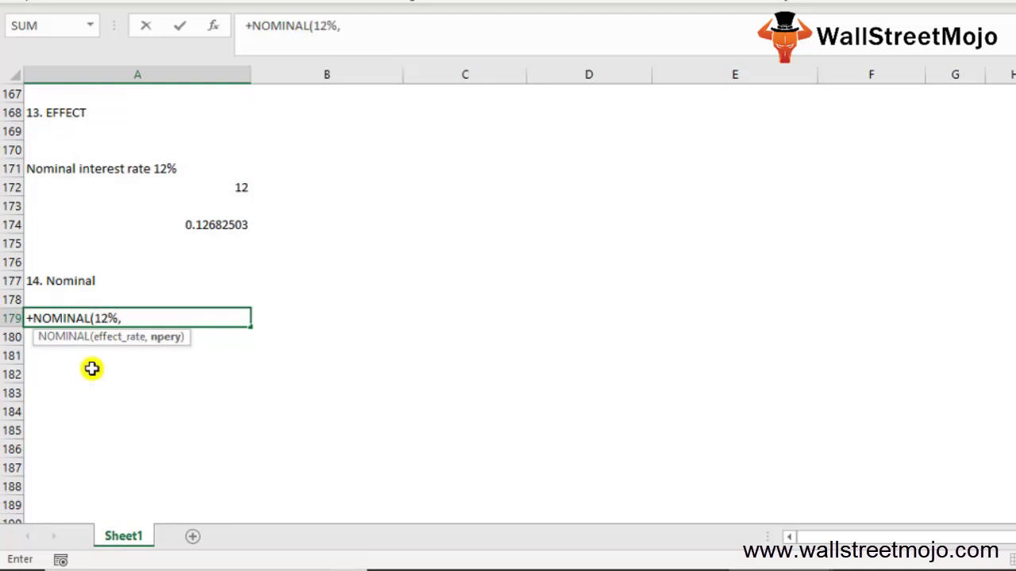
{"action": "type", "text": "12)"}
{"action": "key", "text": "Return"}
{"action": "key", "text": "Up"}
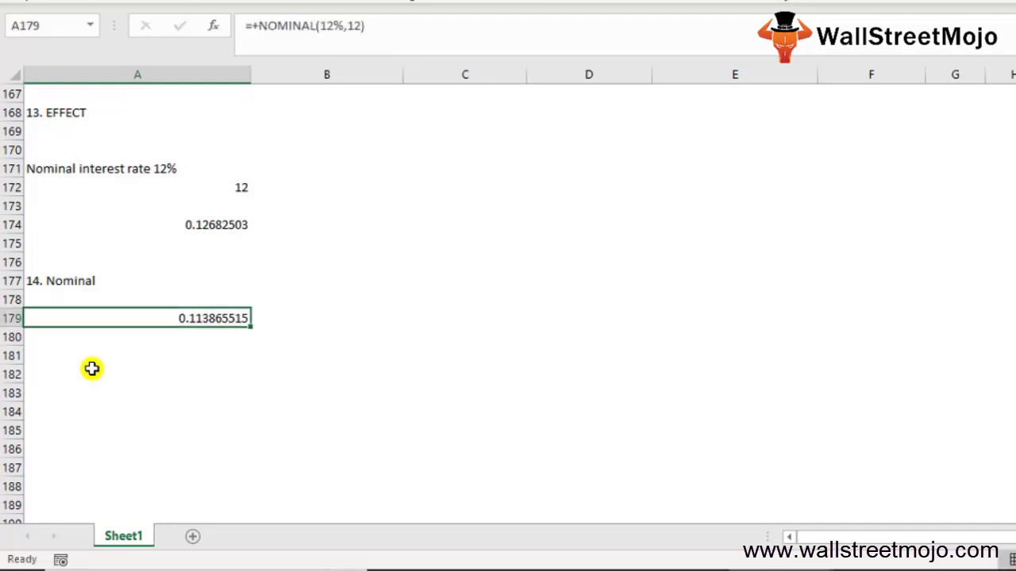
Step: Enter the section heading "15. SLN" in A181 below the NOMINAL result
{"action": "key", "text": "Down"}
{"action": "key", "text": "Down"}
{"action": "key", "text": "Down"}
{"action": "key", "text": "Down"}
{"action": "key", "text": "Down"}
{"action": "key", "text": "Down"}
{"action": "key", "text": "Down"}
{"action": "key", "text": "Down"}
{"action": "key", "text": "Down"}
{"action": "key", "text": "Down"}
{"action": "key", "text": "Down"}
{"action": "key", "text": "Down"}
{"action": "key", "text": "Down"}
{"action": "key", "text": "Down"}
{"action": "key", "text": "Down"}
{"action": "key", "text": "Down"}
{"action": "key", "text": "Down"}
{"action": "key", "text": "Down"}
{"action": "key", "text": "Down"}
{"action": "key", "text": "Down"}
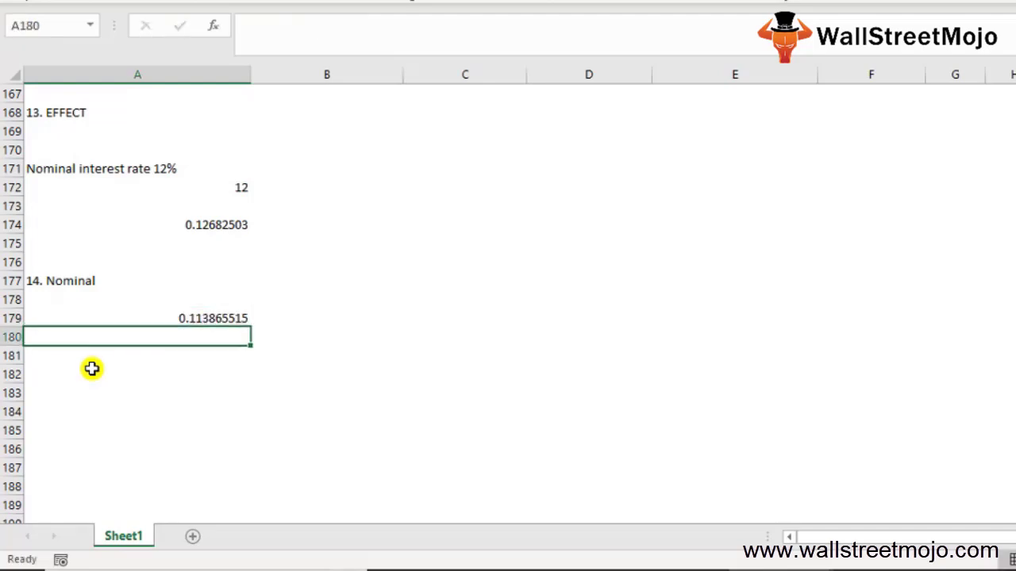
{"action": "key", "text": "Up"}
{"action": "key", "text": "Up"}
{"action": "key", "text": "Up"}
{"action": "key", "text": "Up"}
{"action": "key", "text": "Up"}
{"action": "key", "text": "Up"}
{"action": "key", "text": "Up"}
{"action": "key", "text": "Up"}
{"action": "key", "text": "Up"}
{"action": "key", "text": "Up"}
{"action": "key", "text": "Up"}
{"action": "key", "text": "Up"}
{"action": "key", "text": "Up"}
{"action": "key", "text": "Up"}
{"action": "key", "text": "Up"}
{"action": "key", "text": "Up"}
{"action": "key", "text": "Up"}
{"action": "key", "text": "Up"}
{"action": "key", "text": "Up"}
{"action": "key", "text": "Up"}
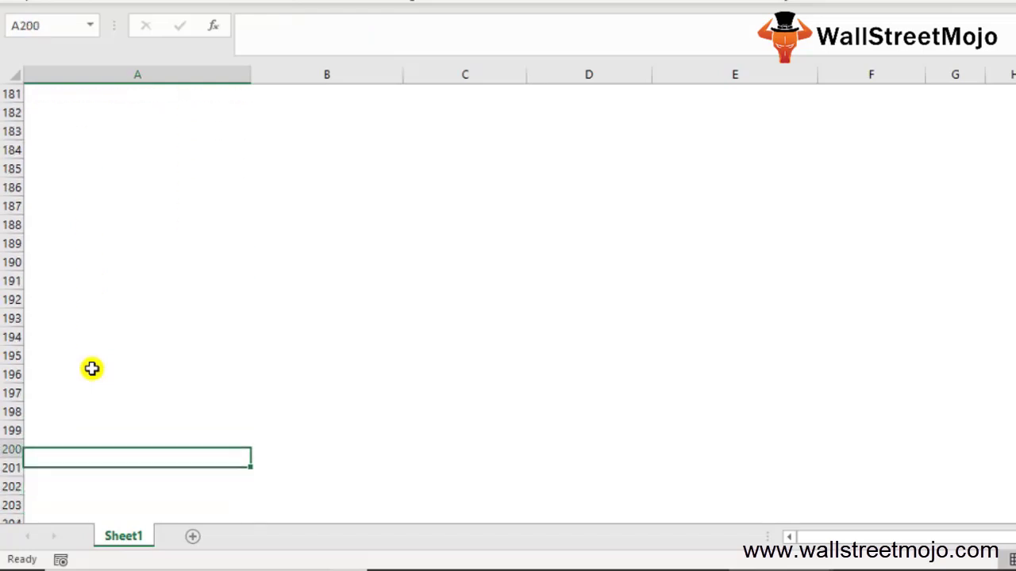
{"action": "type", "text": "15. SLN"}
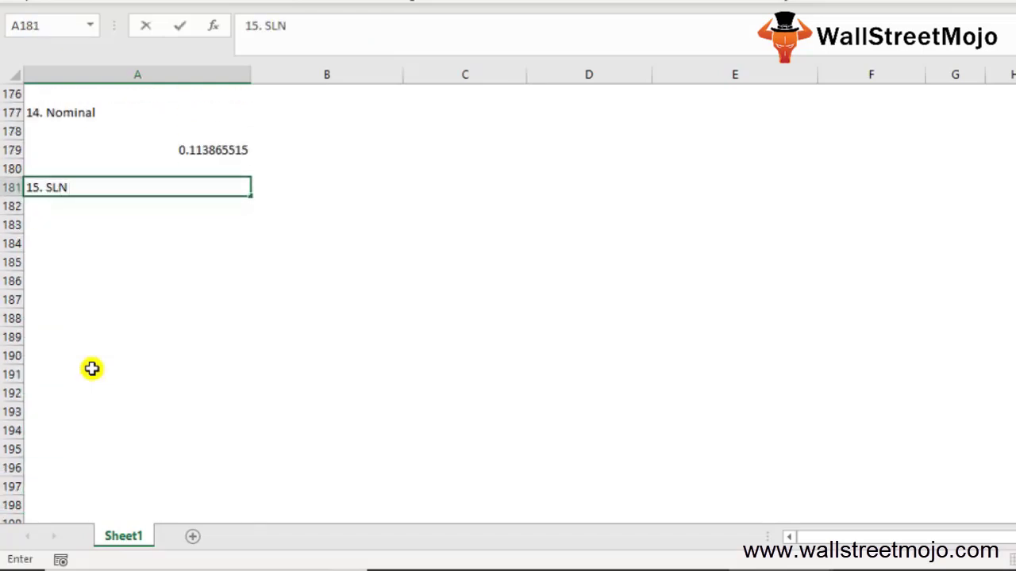
{"action": "key", "text": "Return"}
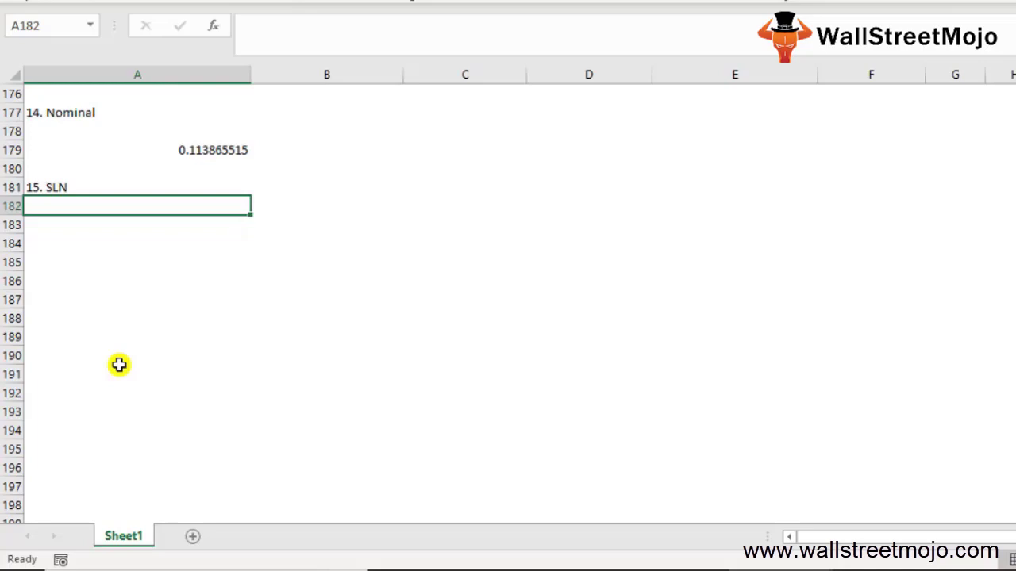
Step: Calculate the straight-line depreciation in A183 with SLN, using a cost of 5000, salvage value 300 and life of 10
{"action": "key", "text": "Down"}
{"action": "type", "text": "+SL"}
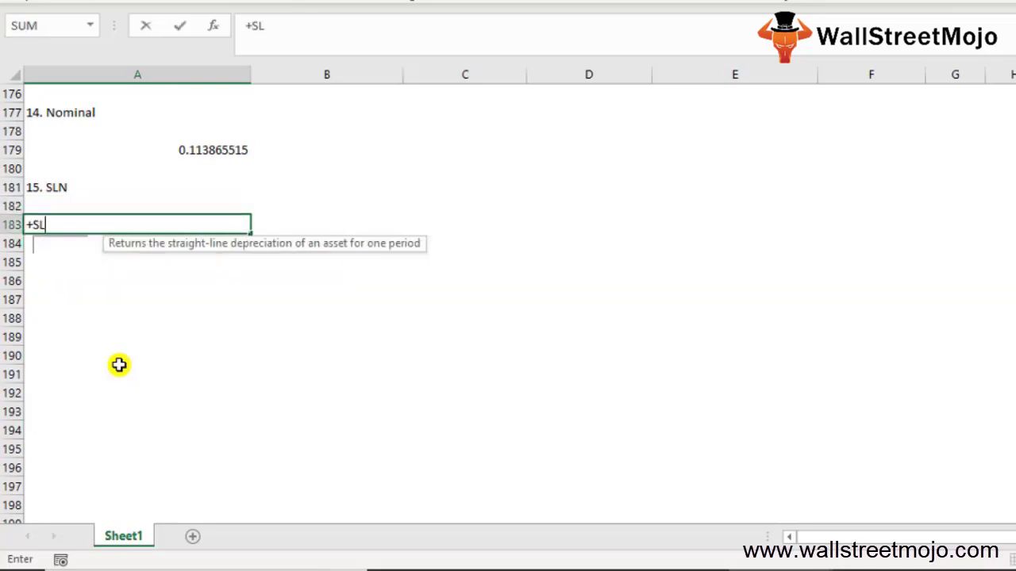
{"action": "type", "text": "N"}
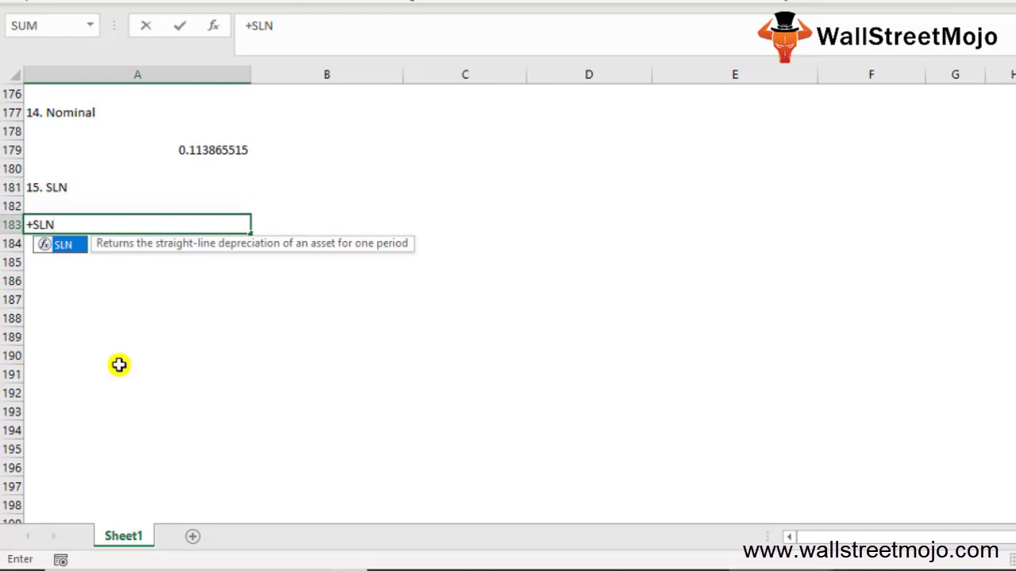
{"action": "type", "text": "("}
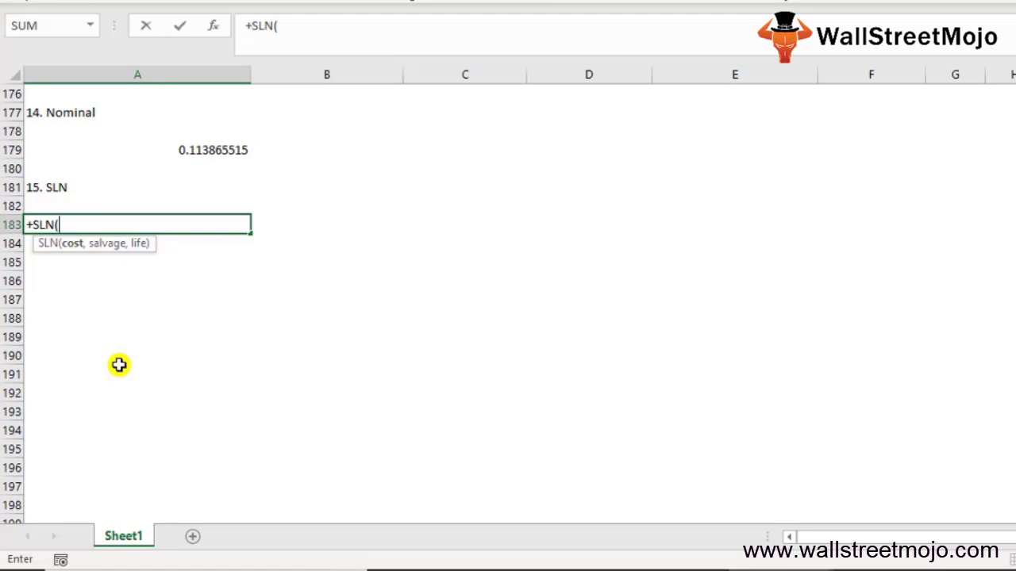
{"action": "type", "text": "5000,"}
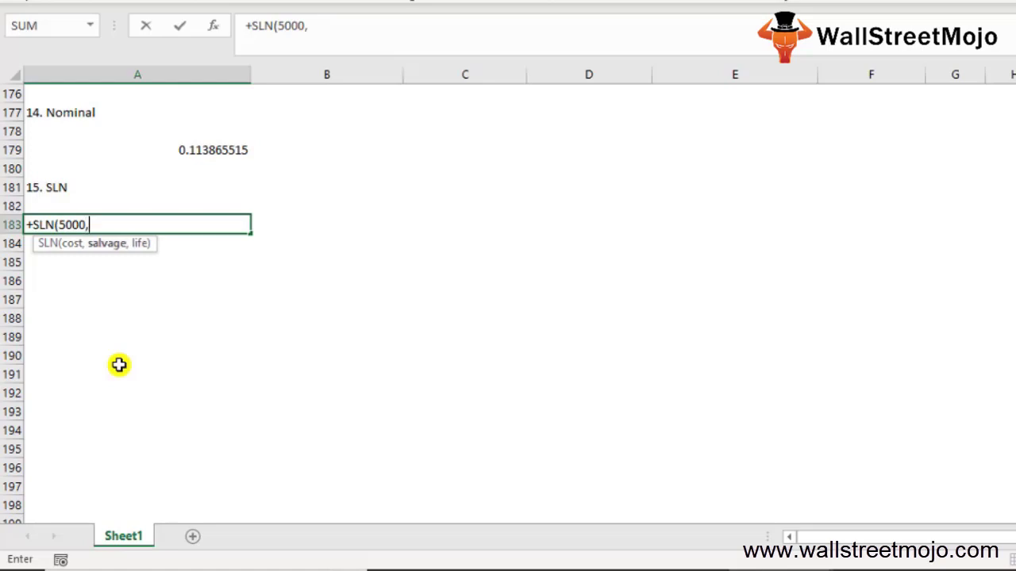
{"action": "type", "text": "300,10"}
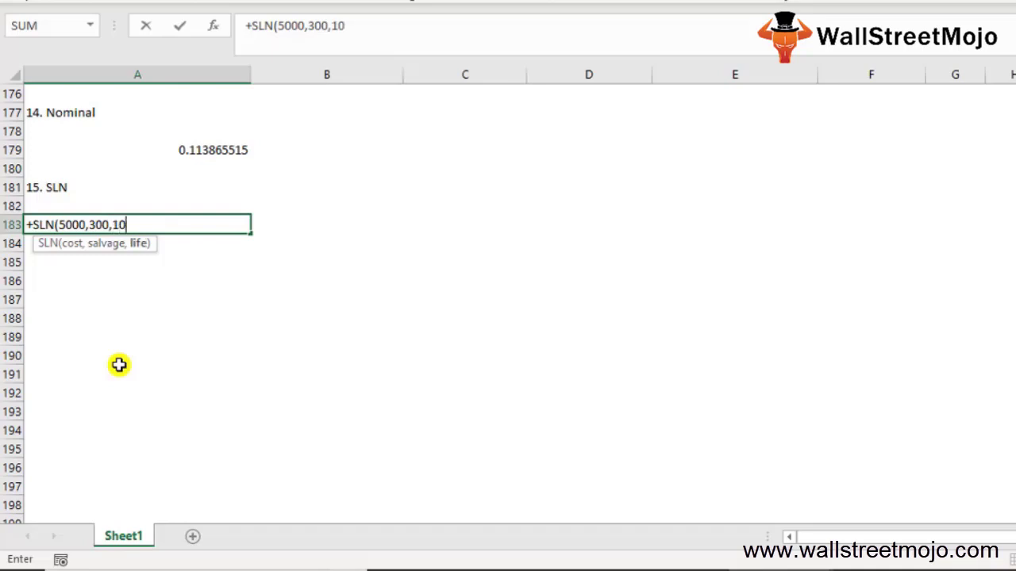
{"action": "type", "text": ")"}
{"action": "key", "text": "Return"}
{"action": "key", "text": "Up"}
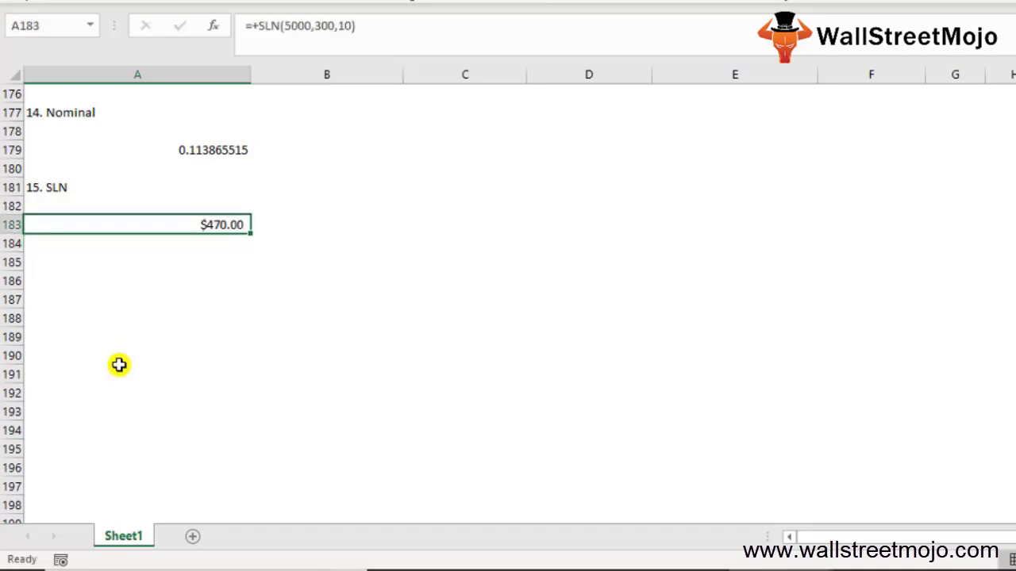